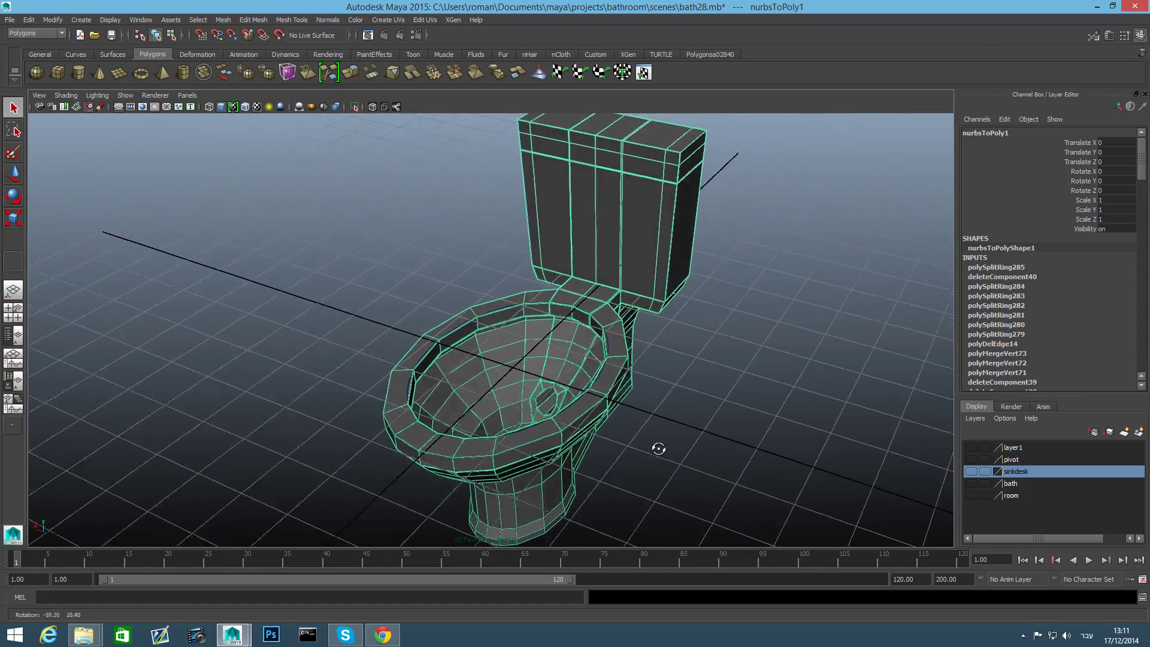
Duplicate the full loop of top faces around the toilet bowl's rim as a separate ring object.
scroll(634, 459, up, 3)
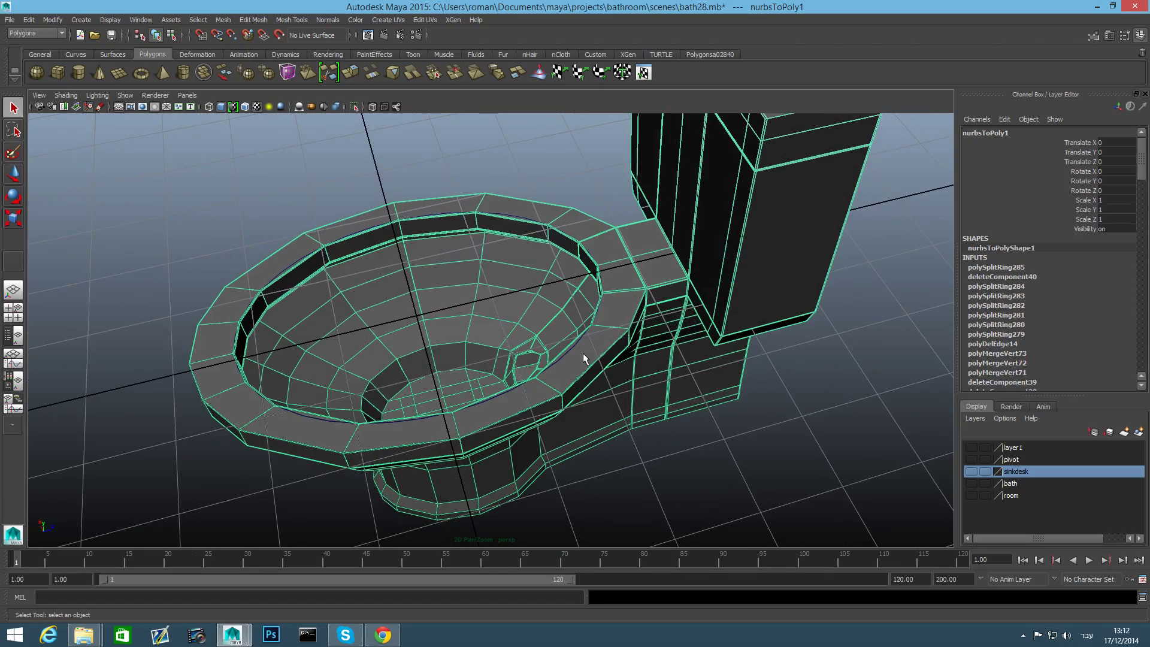
mouse_move(584, 358)
alt+mouse_down()
mouse_move(585, 311)
mouse_move(560, 338)
mouse_move(547, 333)
mouse_move(580, 314)
mouse_move(581, 329)
mouse_move(624, 334)
mouse_move(612, 329)
mouse_move(616, 349)
mouse_move(581, 347)
alt+mouse_up()
alt+drag(705, 296, 633, 314)
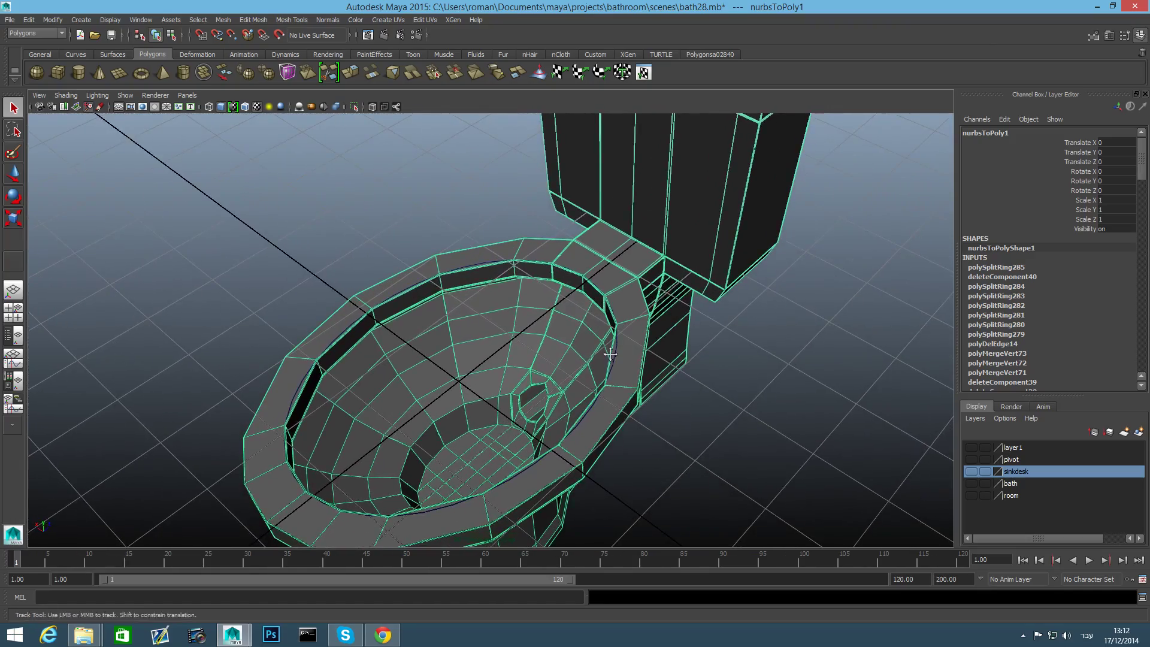
mouse_move(611, 354)
alt+mouse_down()
mouse_move(614, 340)
mouse_move(559, 338)
mouse_move(600, 332)
mouse_move(609, 359)
alt+mouse_up()
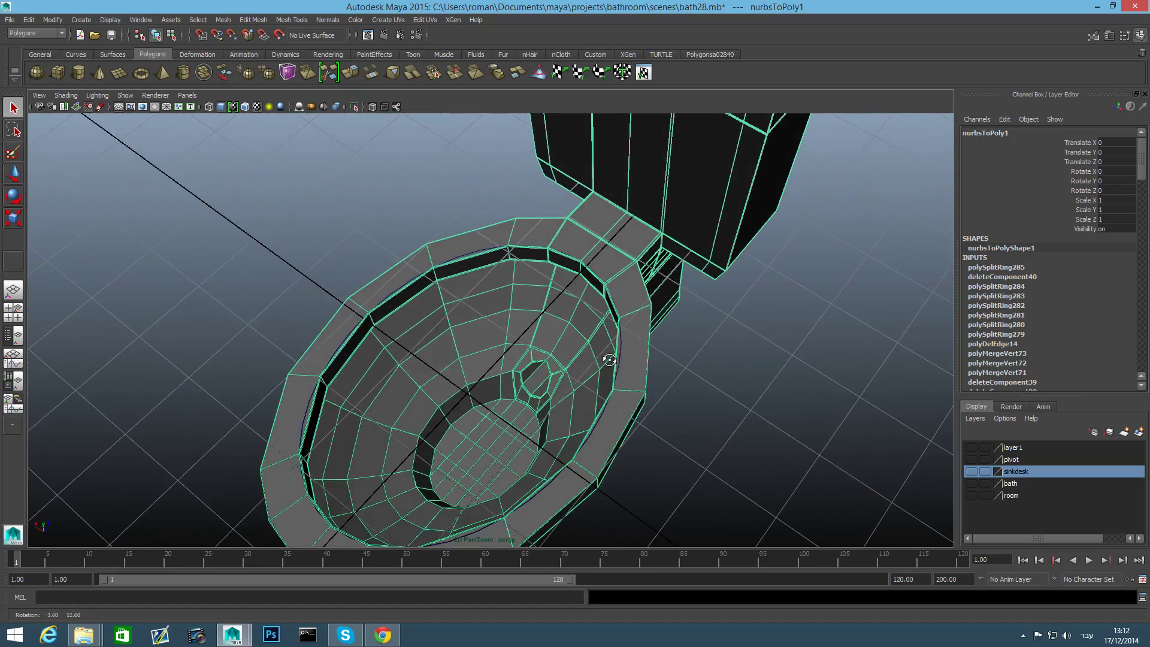
right_drag(639, 326, 636, 368)
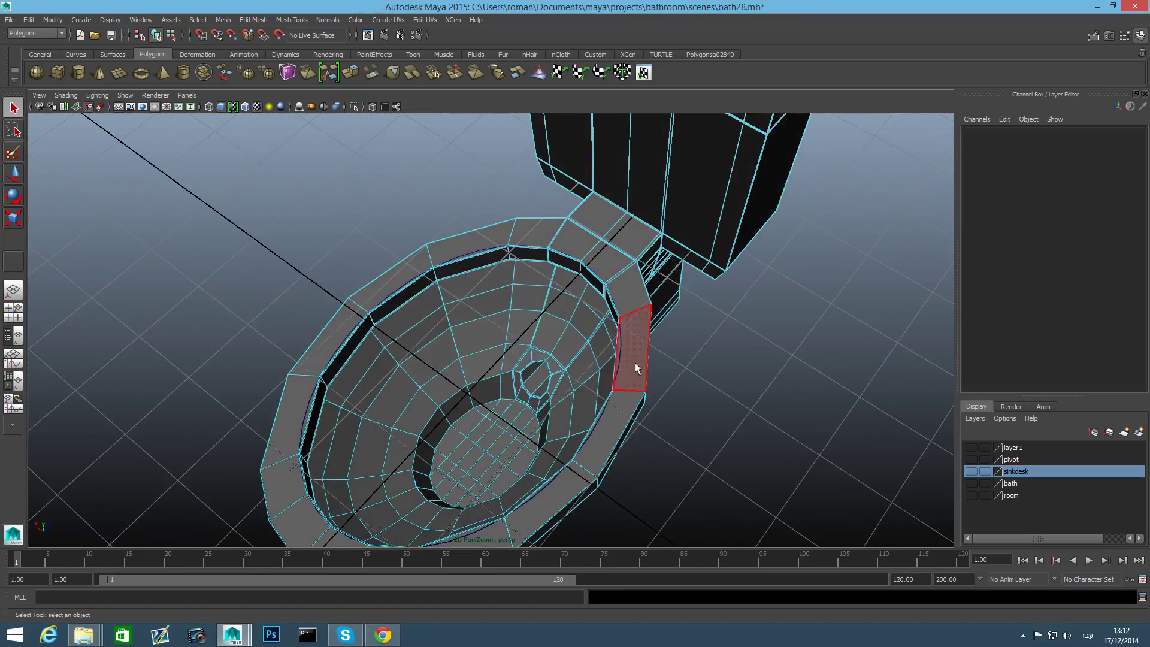
click(631, 371)
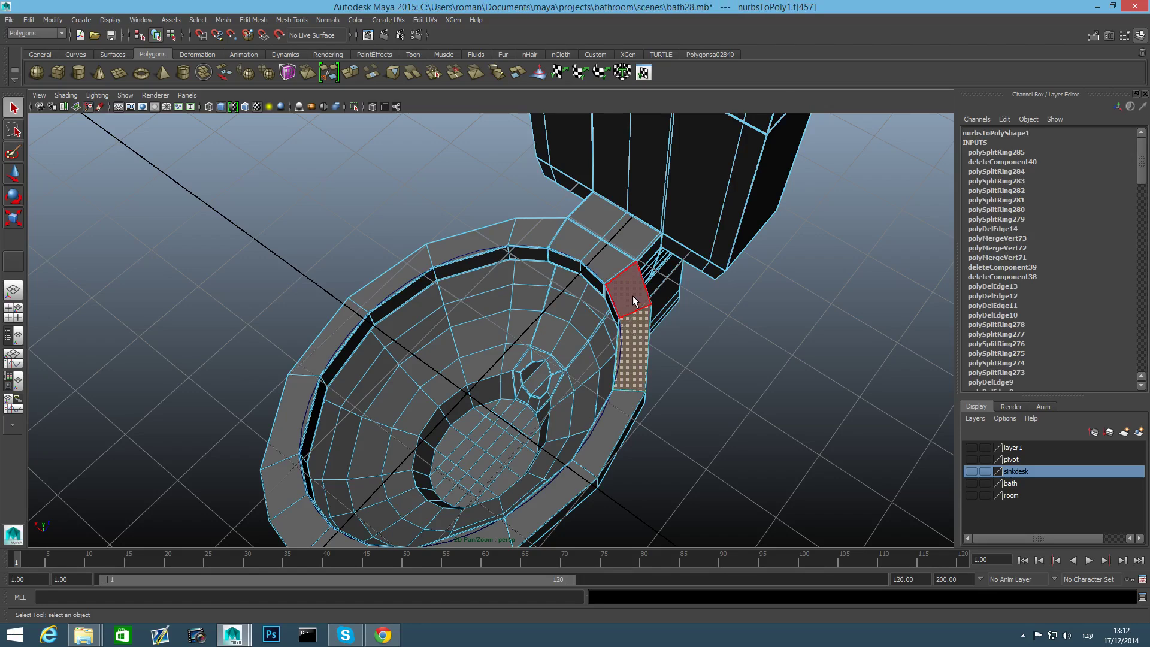
shift+double_click(634, 300)
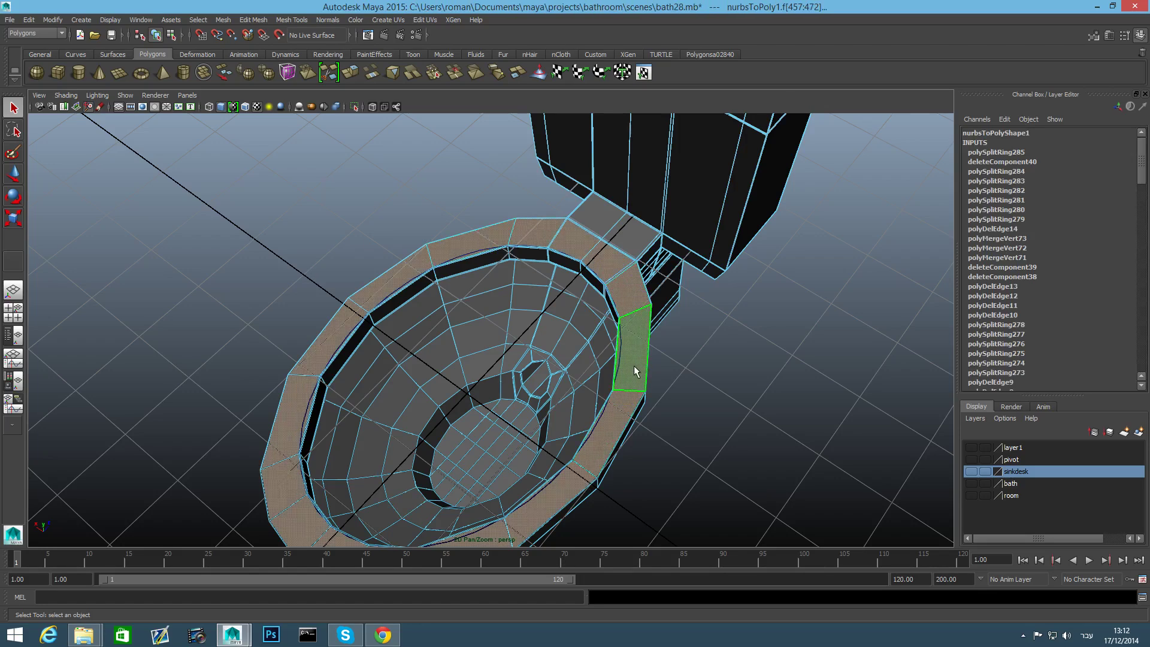
shift+right_drag(636, 371, 627, 530)
alt+drag(688, 437, 616, 411)
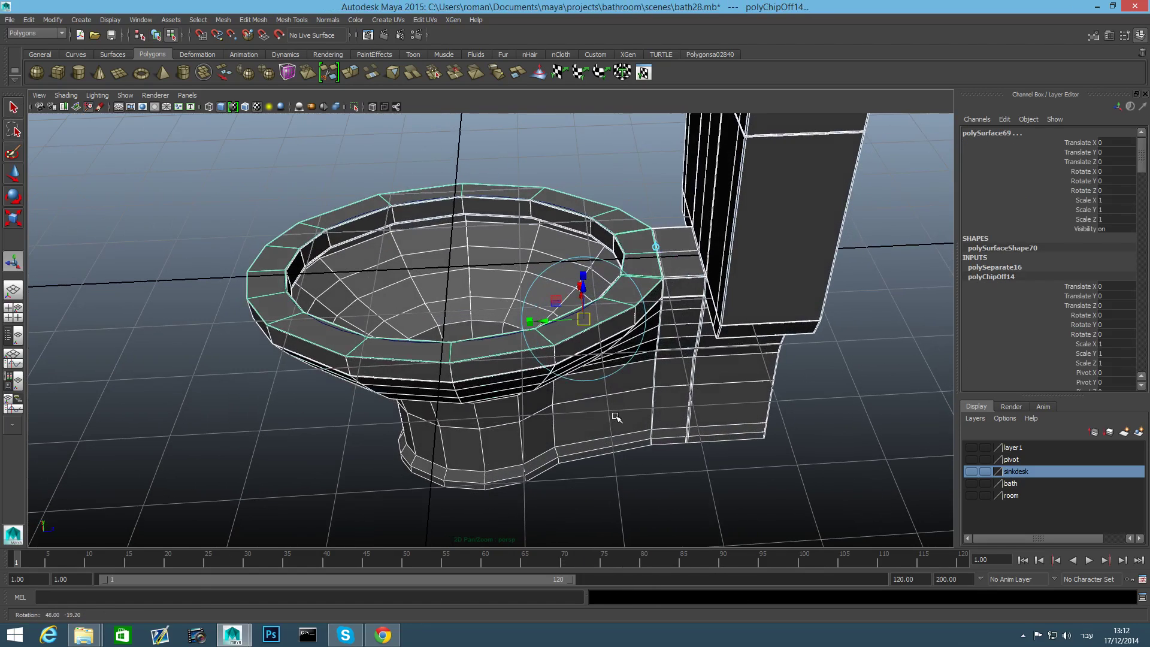
Center the pivot of the duplicated rim ring and raise the ring about 0.568 in Y above the bowl.
key(F8)
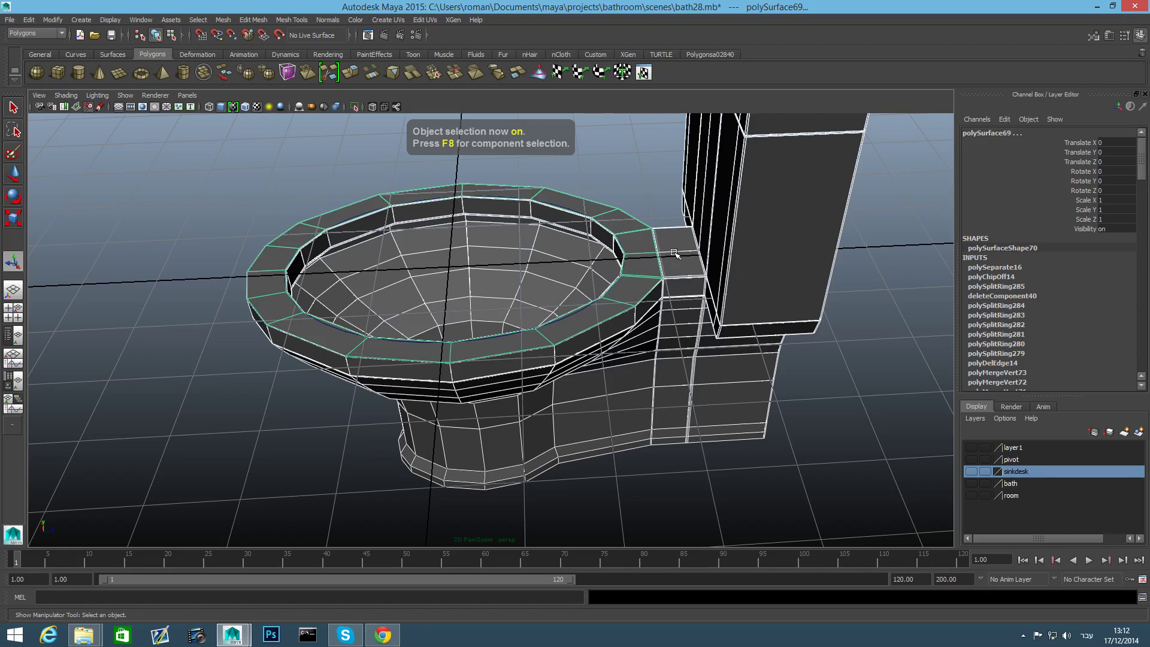
ctrl+drag(675, 259, 725, 427)
mouse_move(615, 331)
alt+mouse_down()
mouse_move(672, 357)
mouse_move(603, 320)
alt+mouse_up()
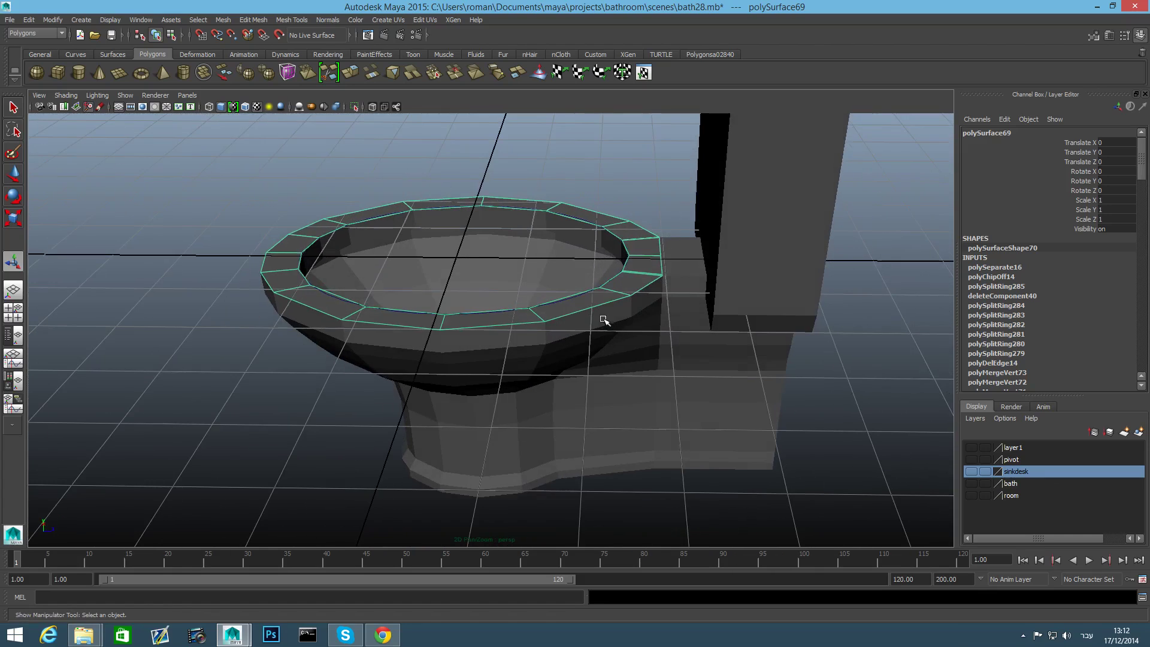
click(51, 20)
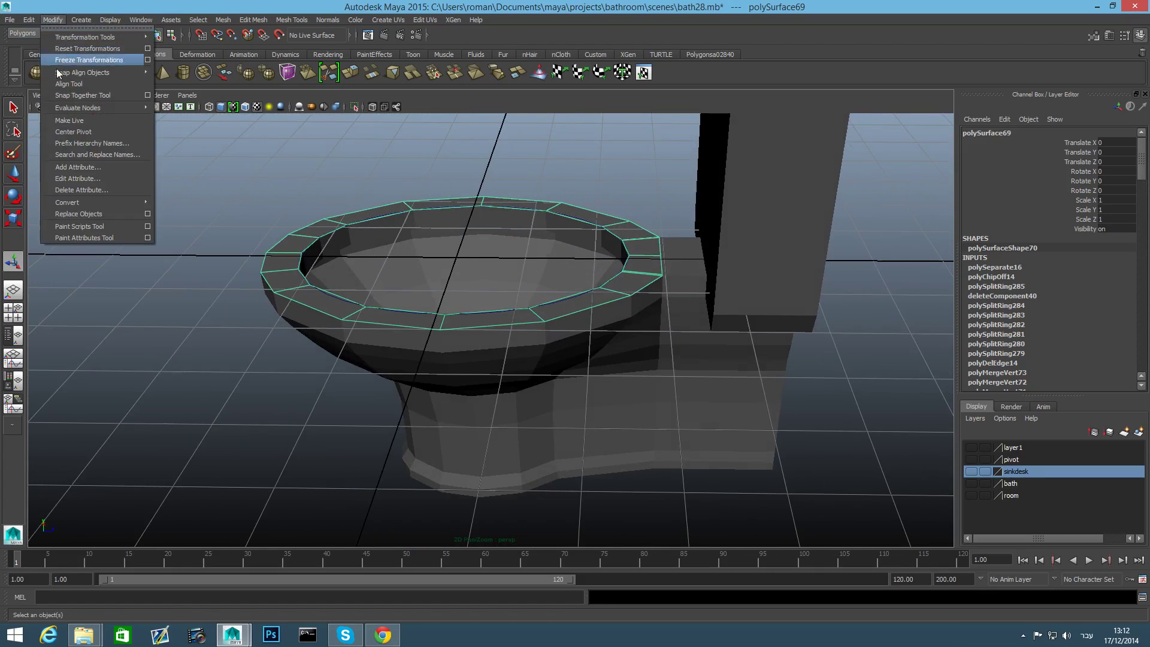
click(71, 133)
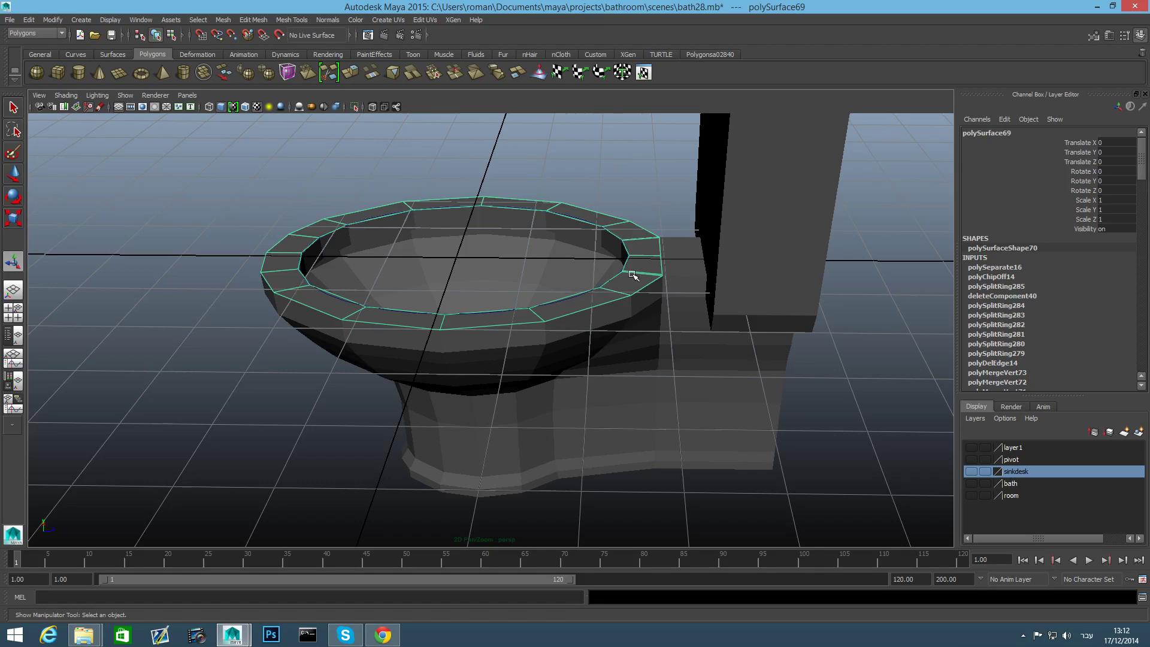
key(w)
alt+drag(791, 217, 640, 276)
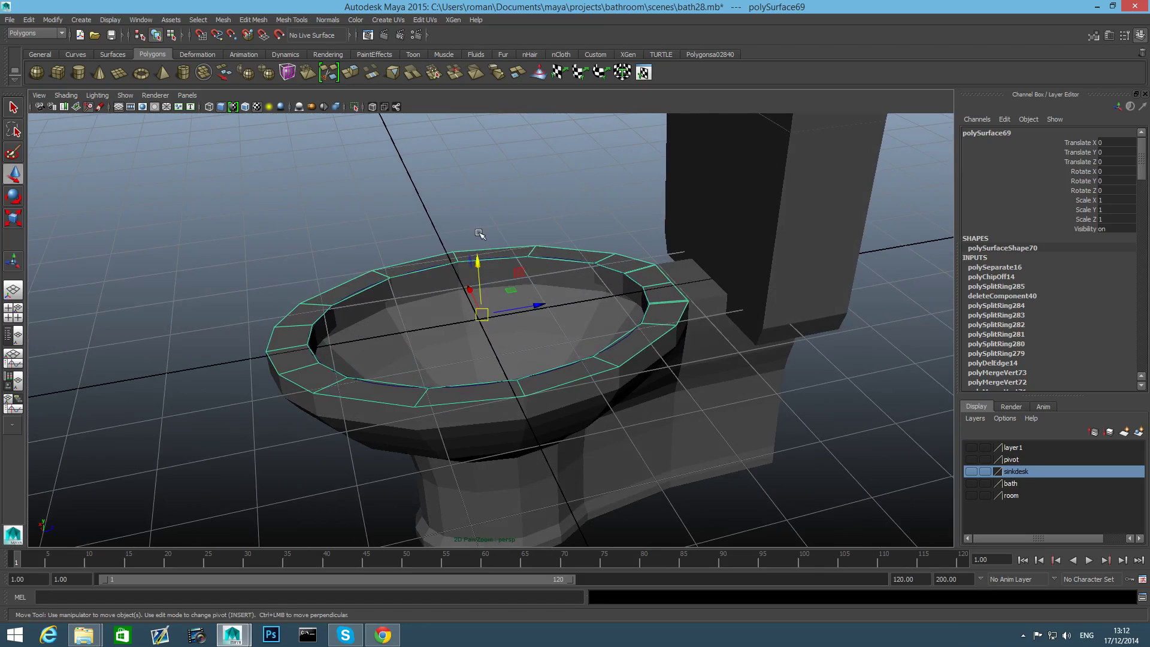
drag(477, 262, 603, 292)
Delete the two extra closely spaced edges across the ring at its back end near the tank.
alt+right_drag(603, 293, 719, 359)
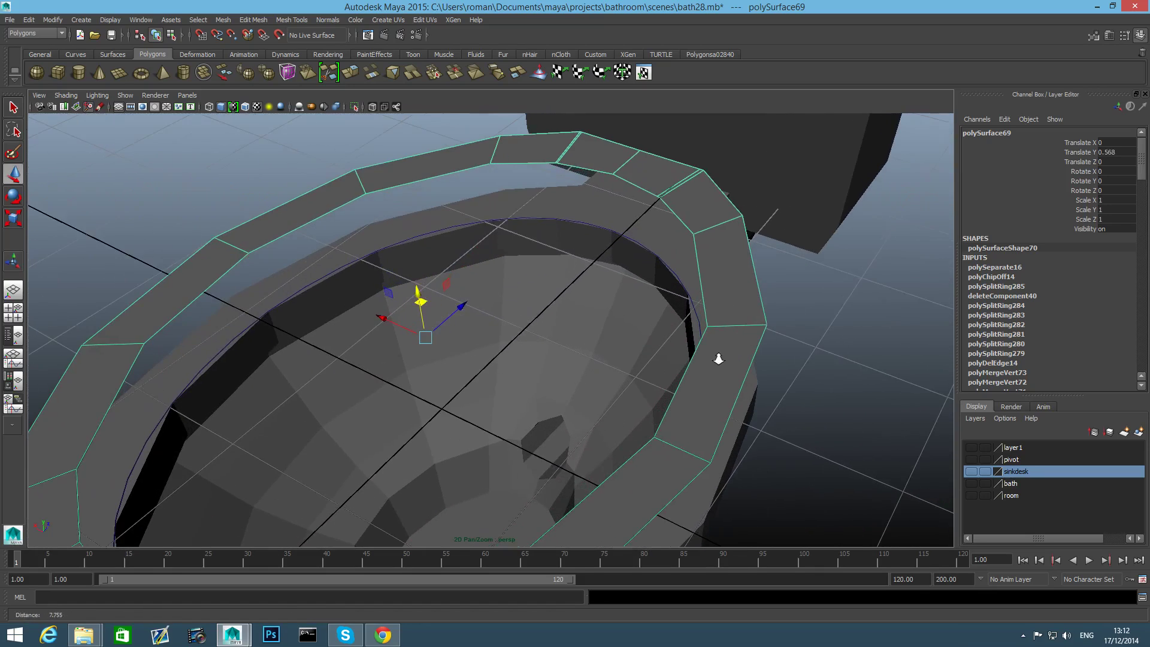
alt+middle_drag(702, 317, 634, 436)
alt+right_drag(634, 428, 724, 398)
alt+drag(713, 395, 760, 393)
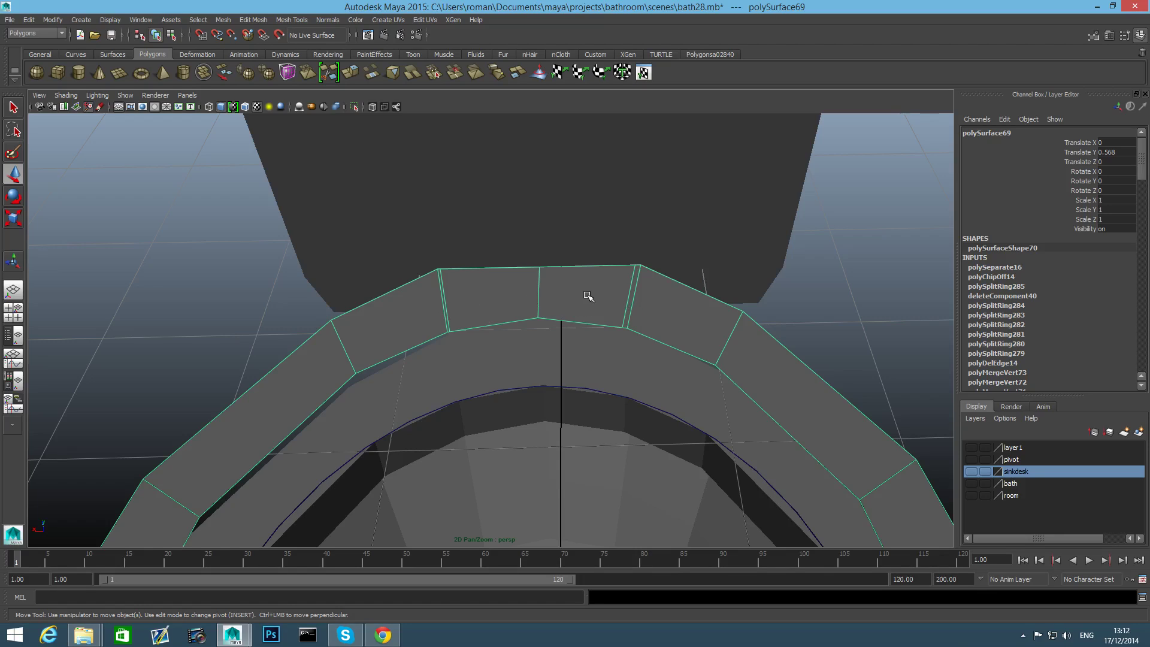
right_drag(587, 296, 585, 258)
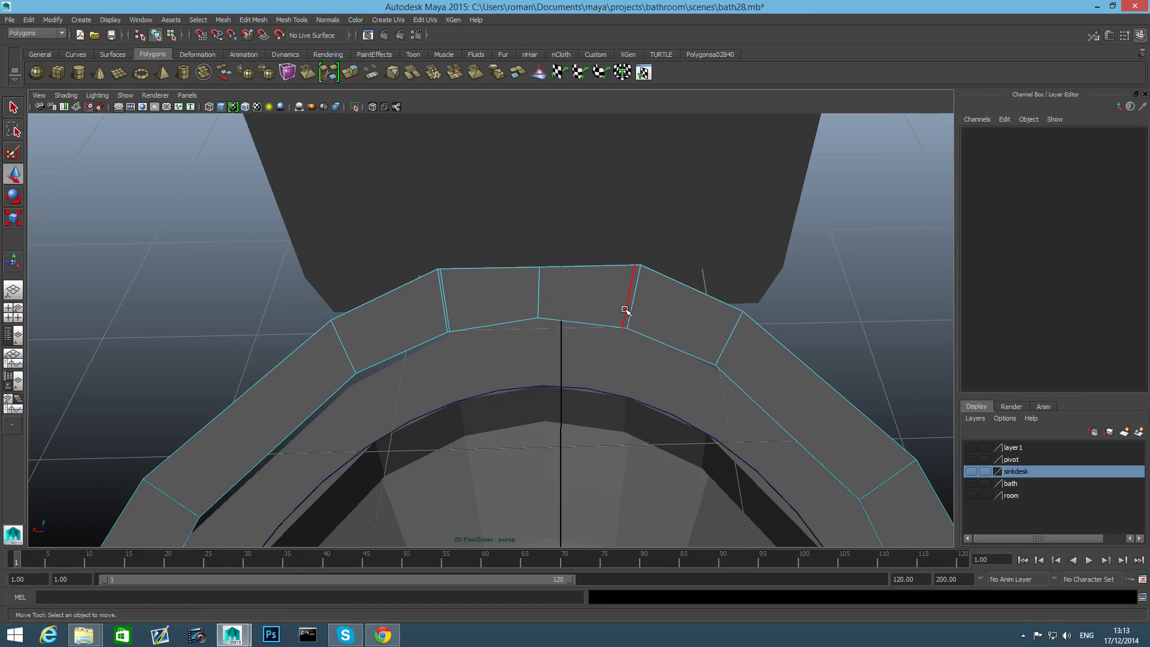
click(625, 310)
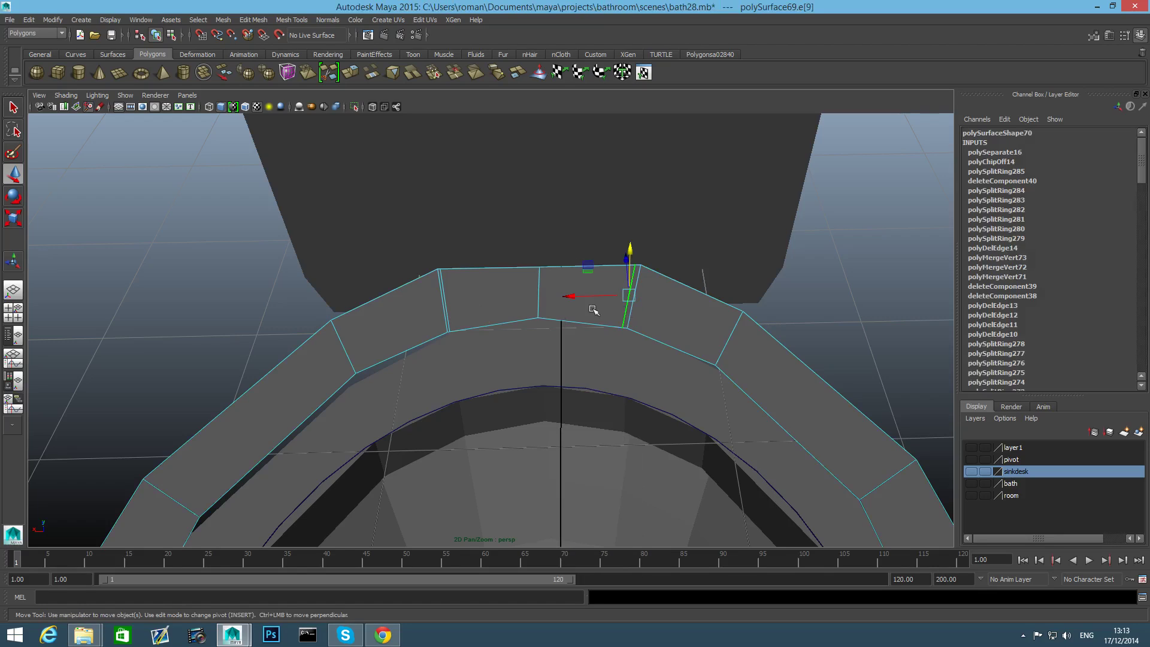
shift+click(448, 309)
shift+right_drag(482, 309, 444, 326)
alt+drag(603, 339, 479, 328)
key(F8)
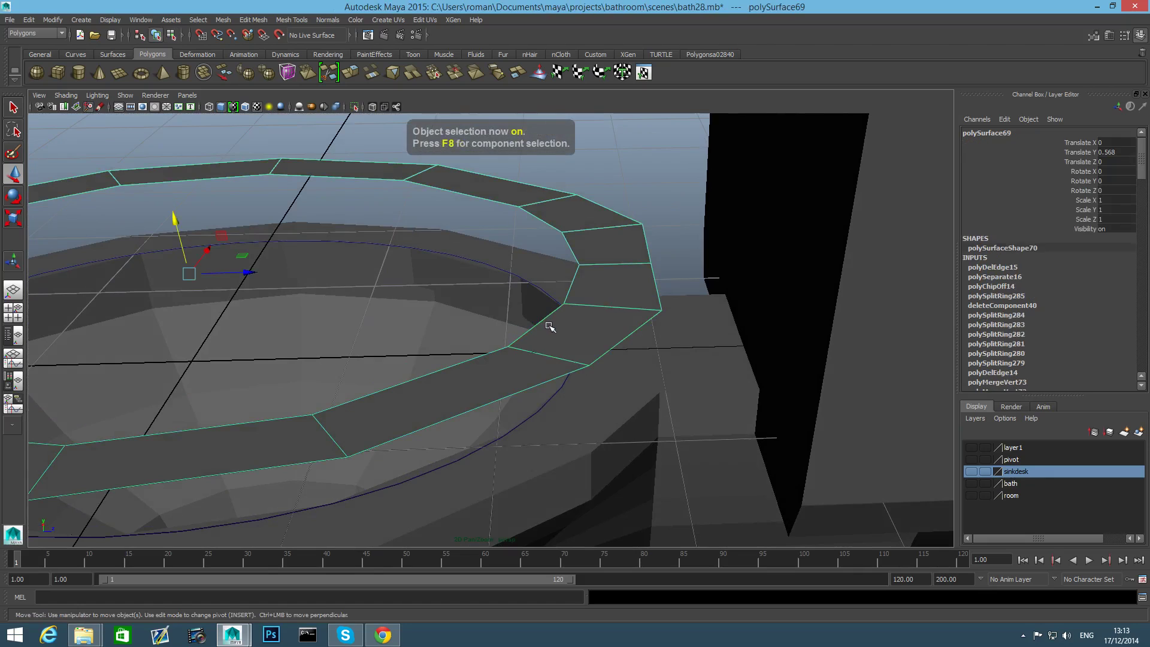
Duplicate the cleaned ring and move the copy straight up above the first one.
key(f)
alt+drag(486, 342, 476, 323)
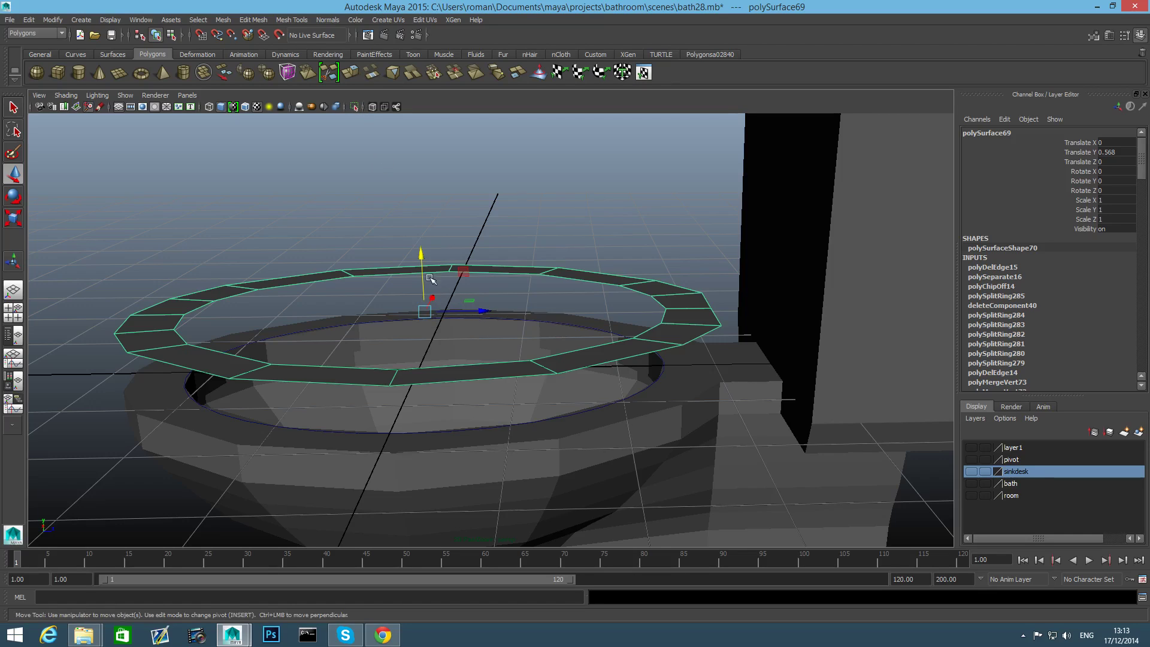
key(ctrl+d)
drag(421, 259, 436, 130)
mouse_move(550, 282)
alt+mouse_down()
mouse_move(558, 222)
mouse_move(559, 271)
alt+mouse_up()
mouse_move(589, 223)
alt+mouse_down()
mouse_move(580, 258)
mouse_move(575, 233)
alt+mouse_up()
Extrude the upper ring's outer border edges upward to a height of about 1.84 and scale them slightly outward.
right_drag(577, 244, 570, 202)
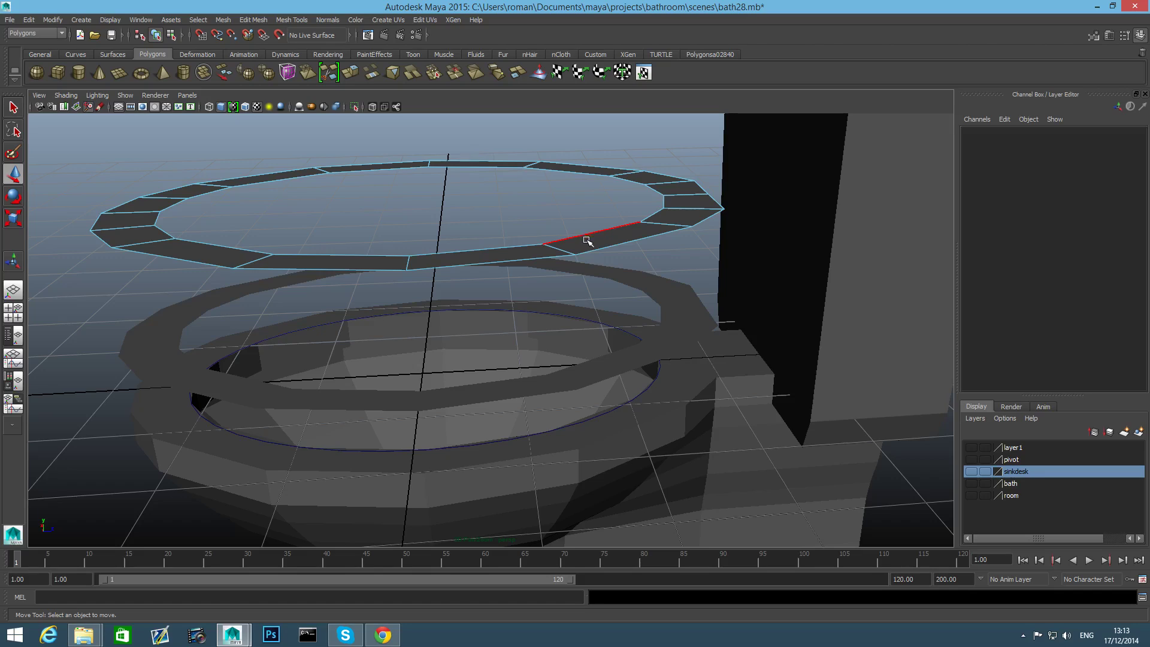
double_click(591, 252)
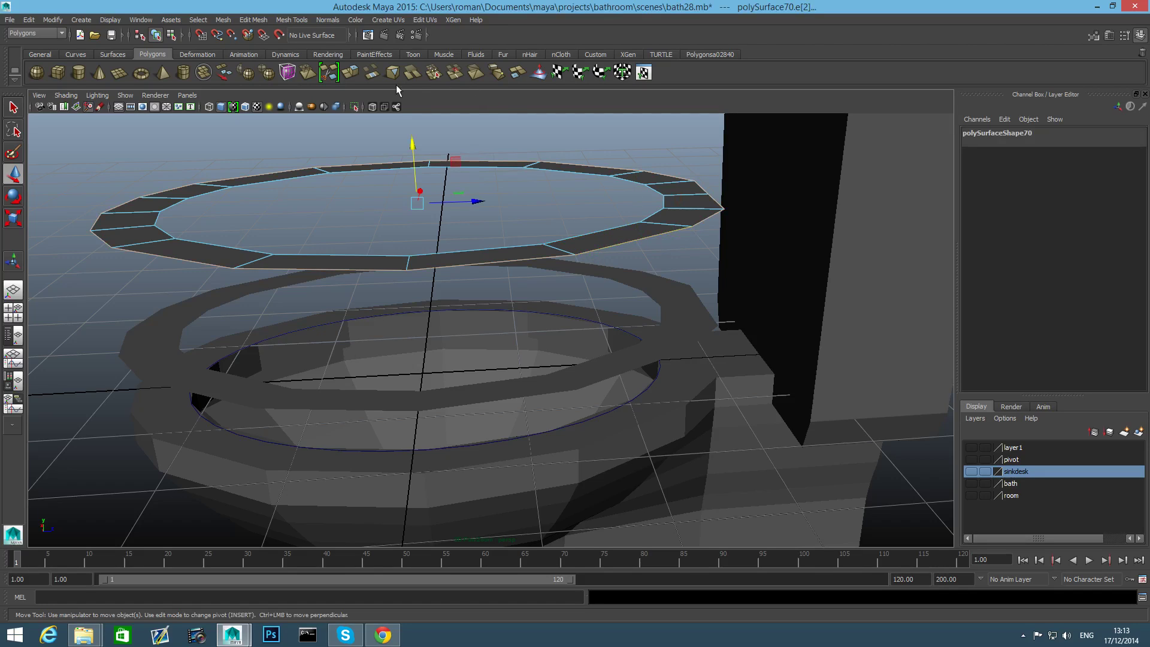
click(350, 72)
key(w)
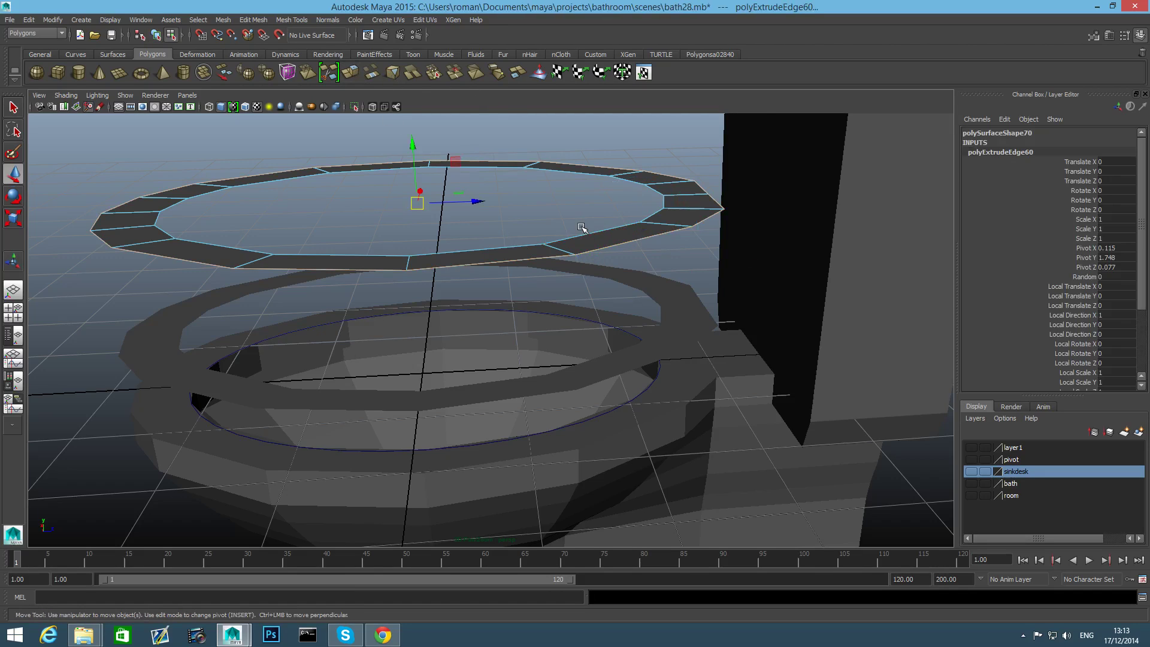
drag(416, 144, 409, 132)
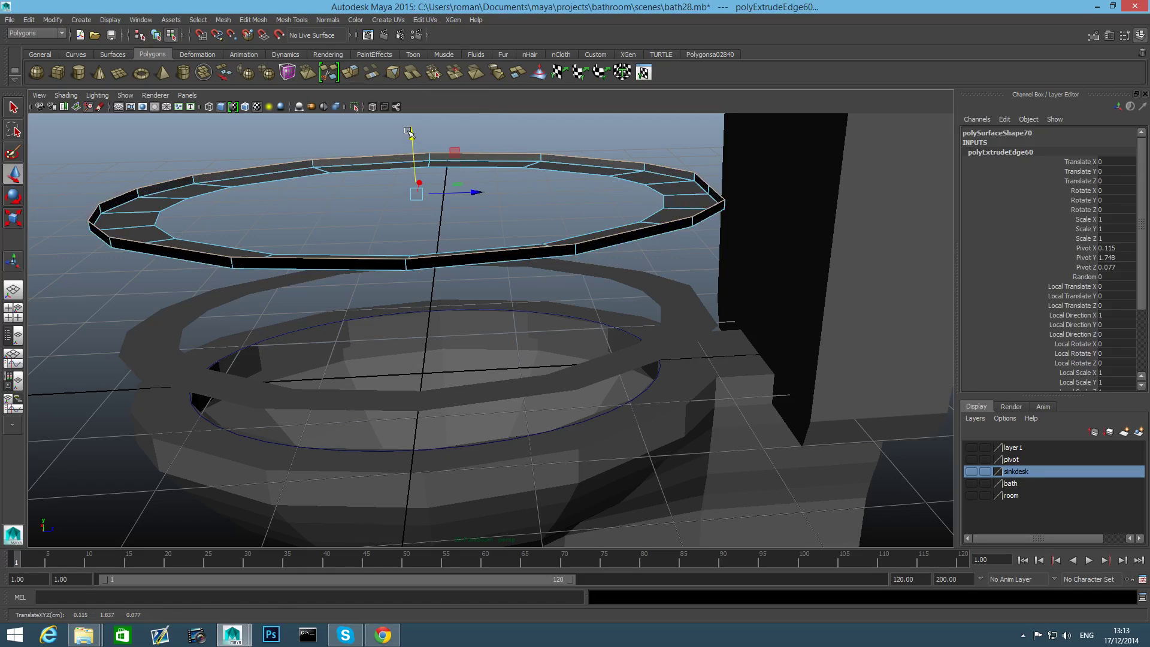
key(r)
mouse_move(413, 192)
mouse_down()
mouse_move(464, 176)
mouse_move(565, 200)
mouse_move(479, 224)
mouse_move(547, 216)
mouse_move(454, 212)
mouse_move(419, 198)
mouse_up()
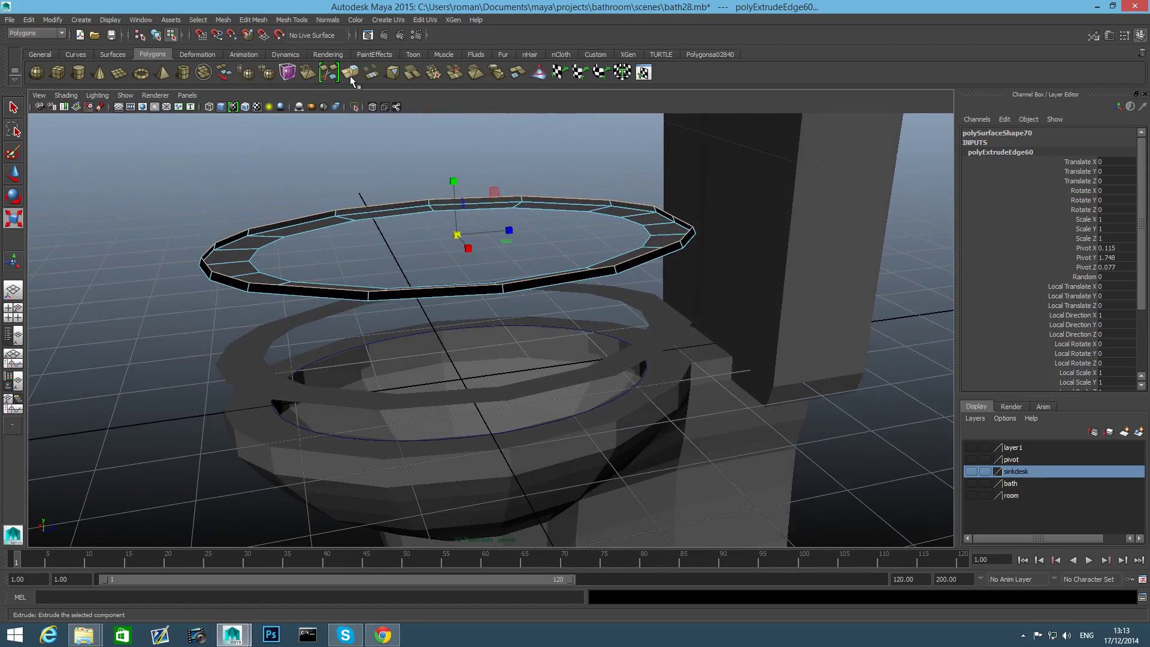
Extrude the raised outer border again to a height of about 1.91 and scale it inward to form a bevel.
key(ctrl+e)
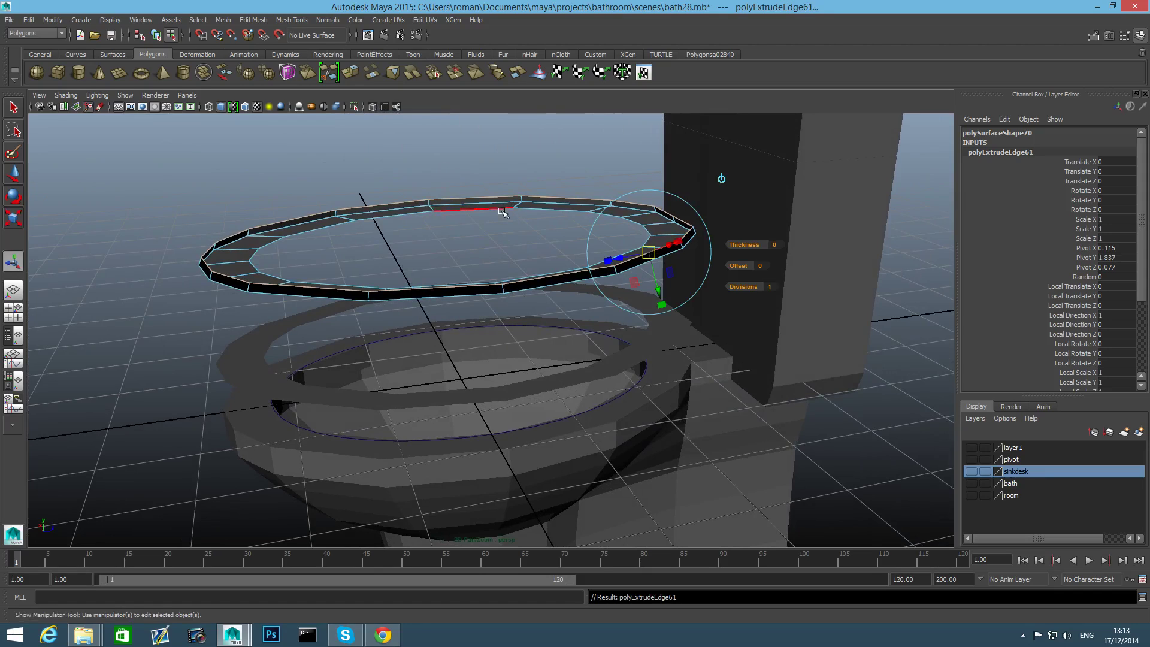
key(w)
drag(451, 174, 454, 160)
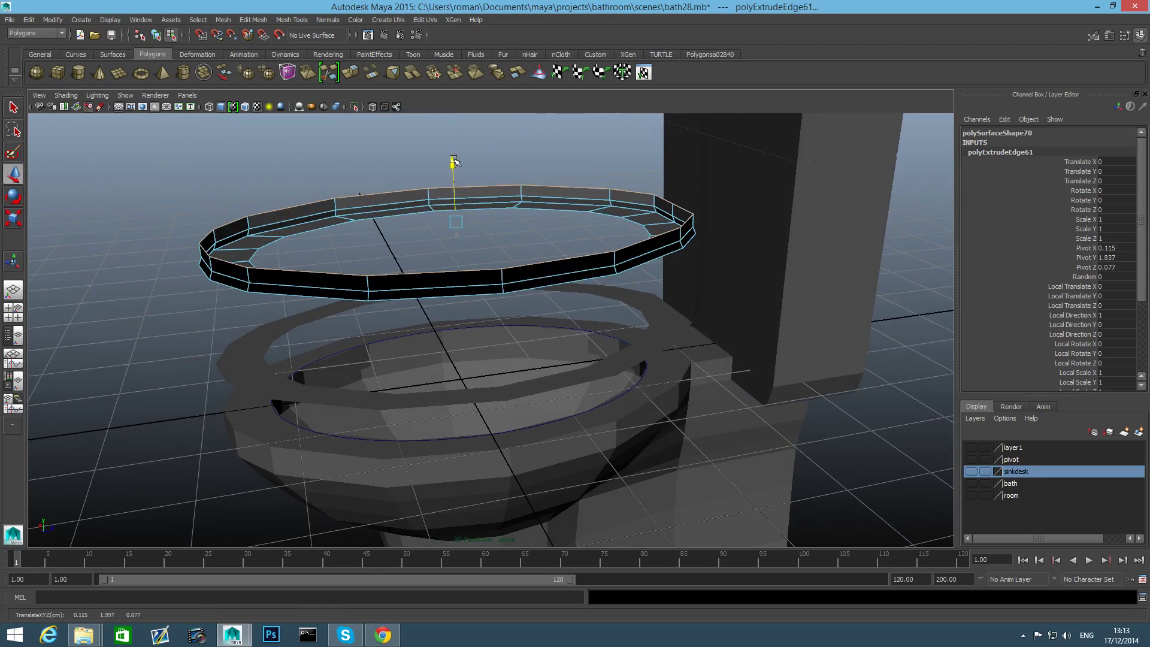
key(r)
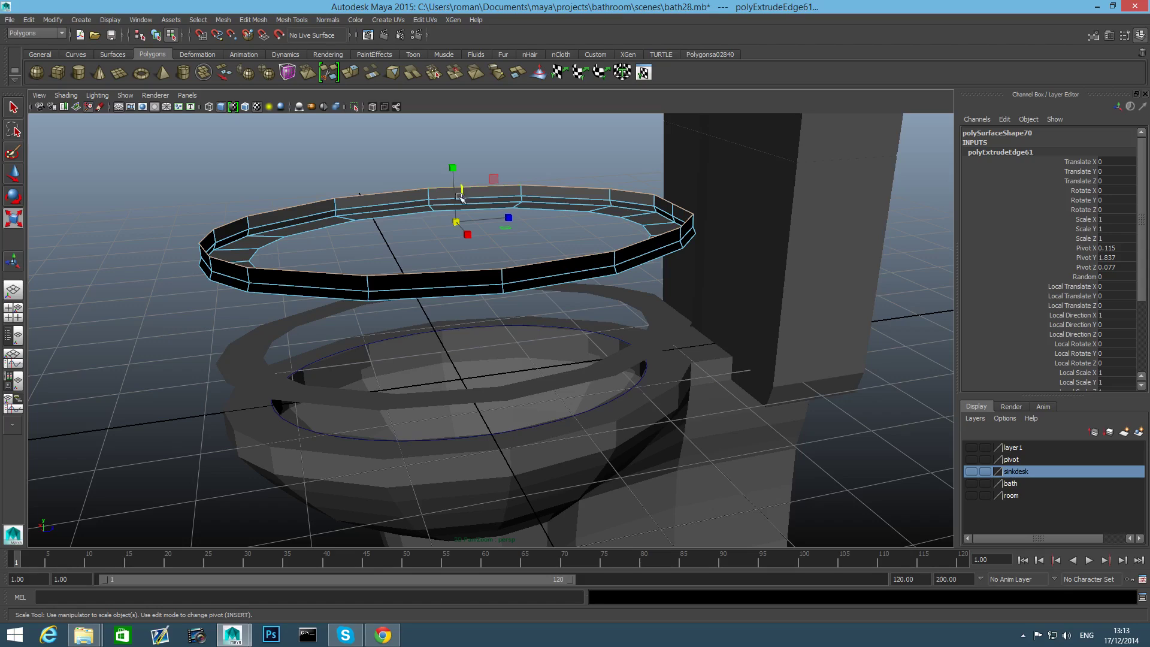
drag(456, 222, 435, 201)
key(w)
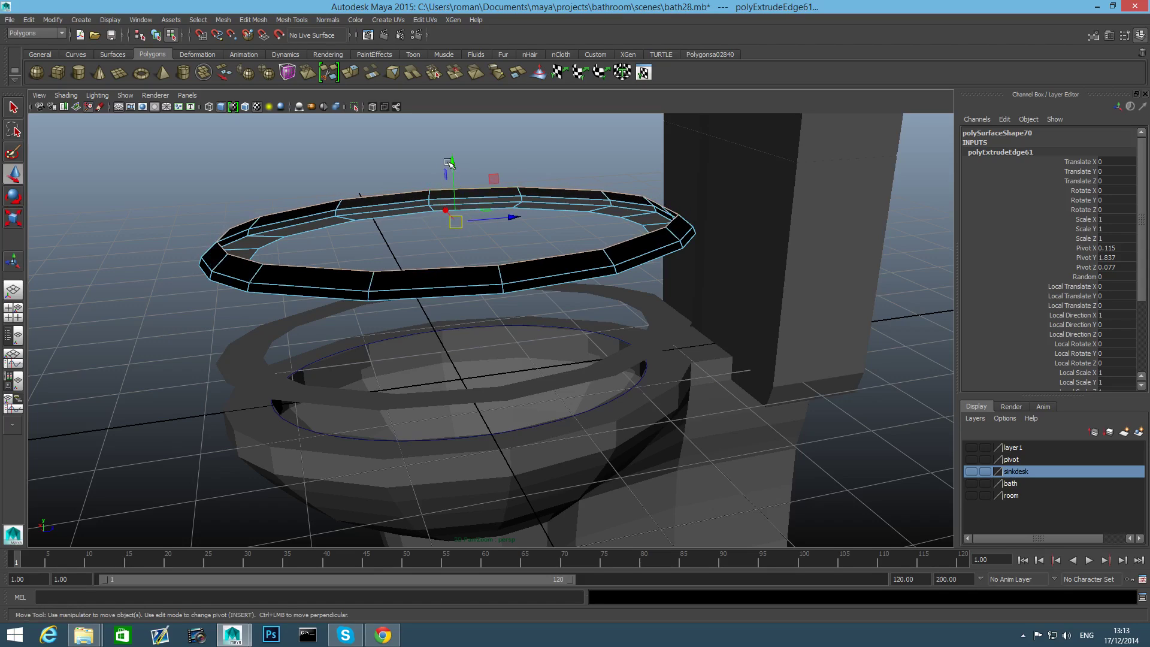
drag(448, 162, 453, 172)
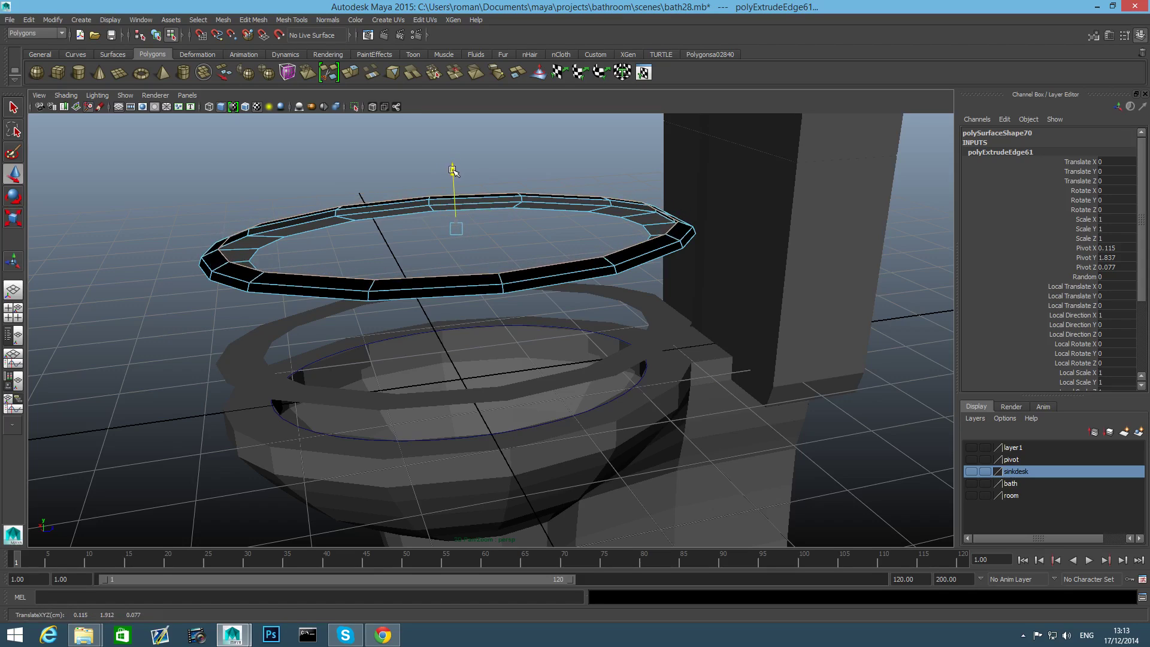
key(r)
drag(454, 226, 460, 227)
Extrude the beveled border once more, scale it inward and raise it slightly to about 1.95.
mouse_move(534, 267)
alt+mouse_down()
mouse_move(528, 293)
mouse_move(520, 276)
alt+mouse_up()
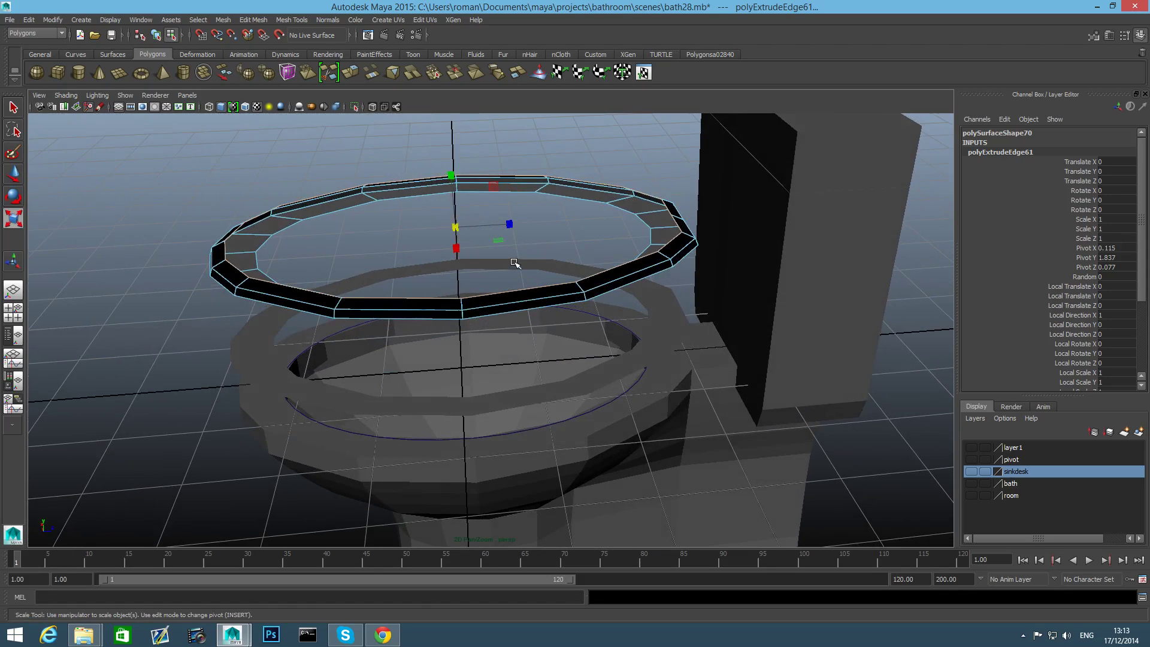
alt+middle_drag(514, 262, 526, 277)
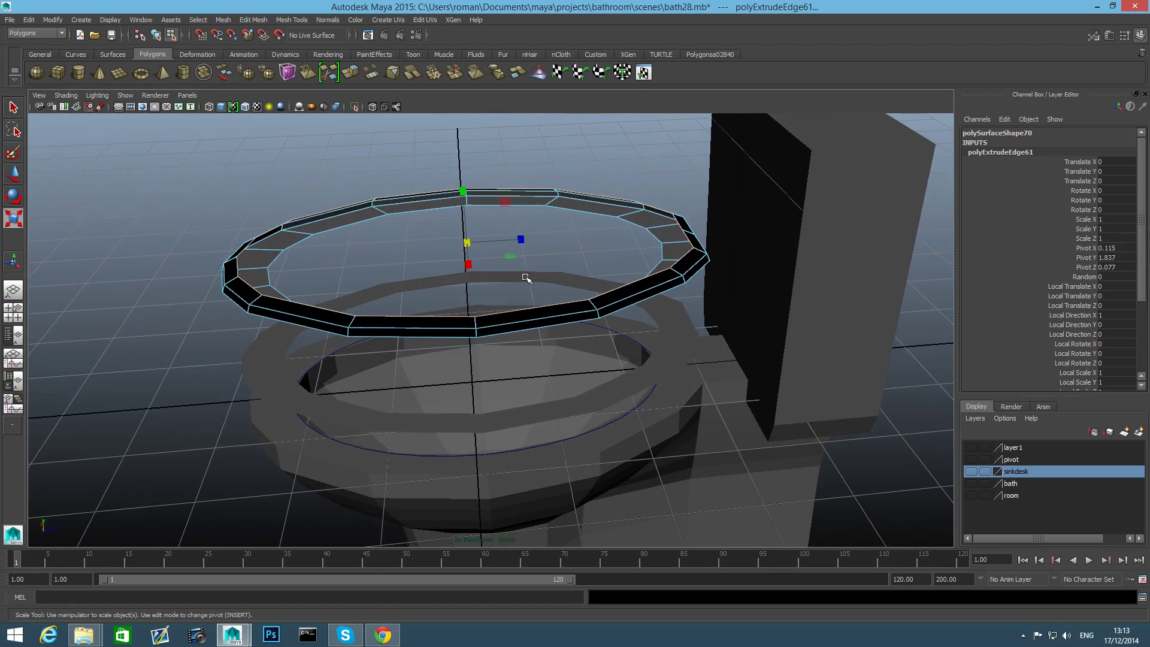
click(352, 73)
key(r)
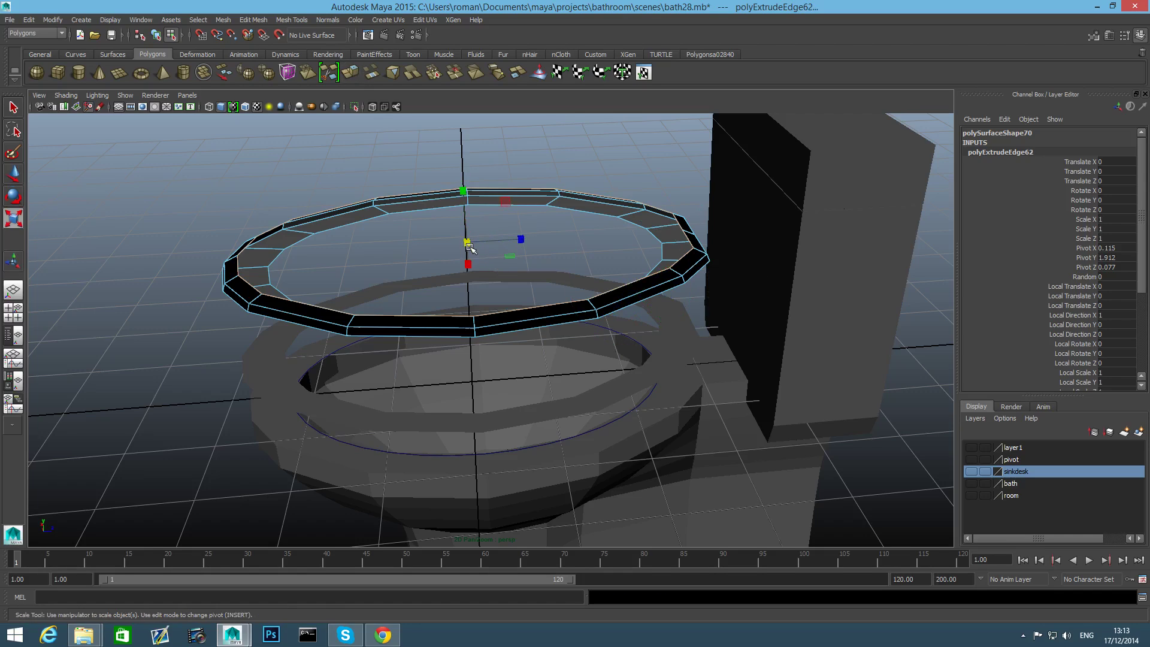
drag(468, 245, 459, 245)
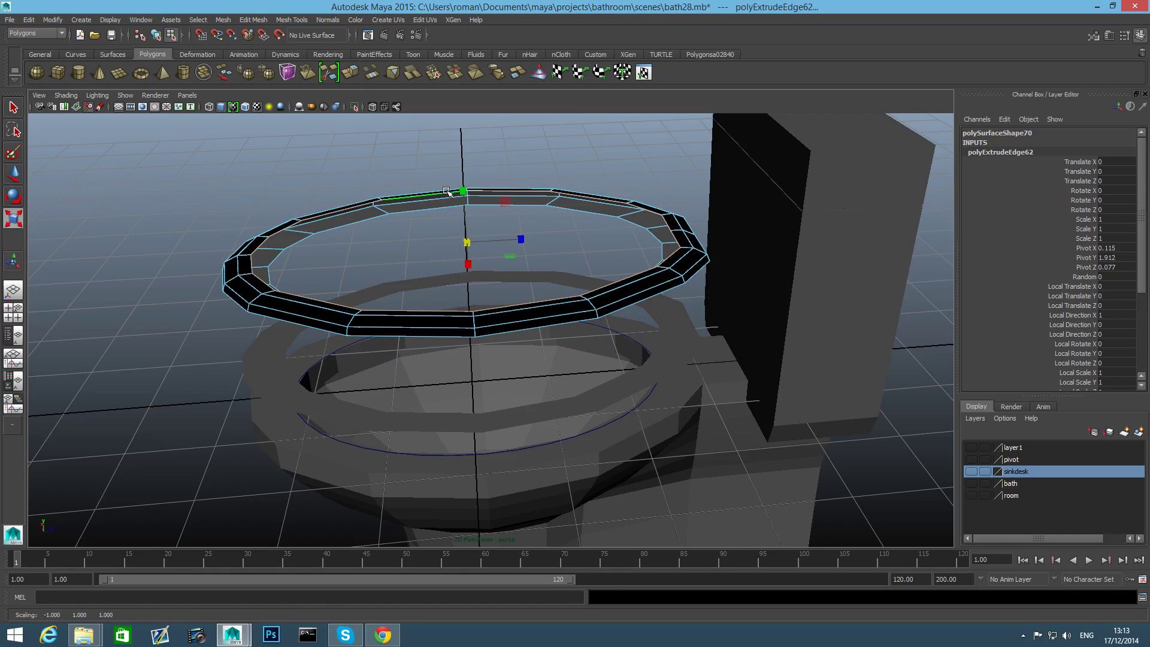
key(w)
drag(465, 185, 390, 101)
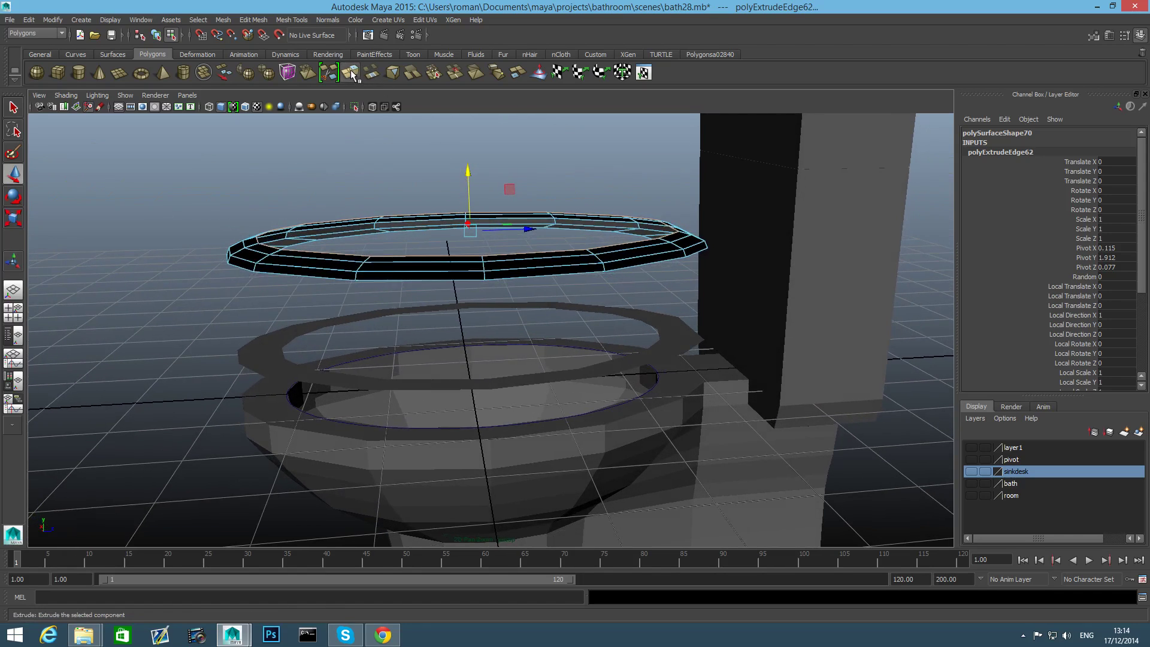
Extrude the upper ring's inward-facing top border once more, scale it inward and raise it to a height of about 1.99.
click(352, 74)
key(w)
key(r)
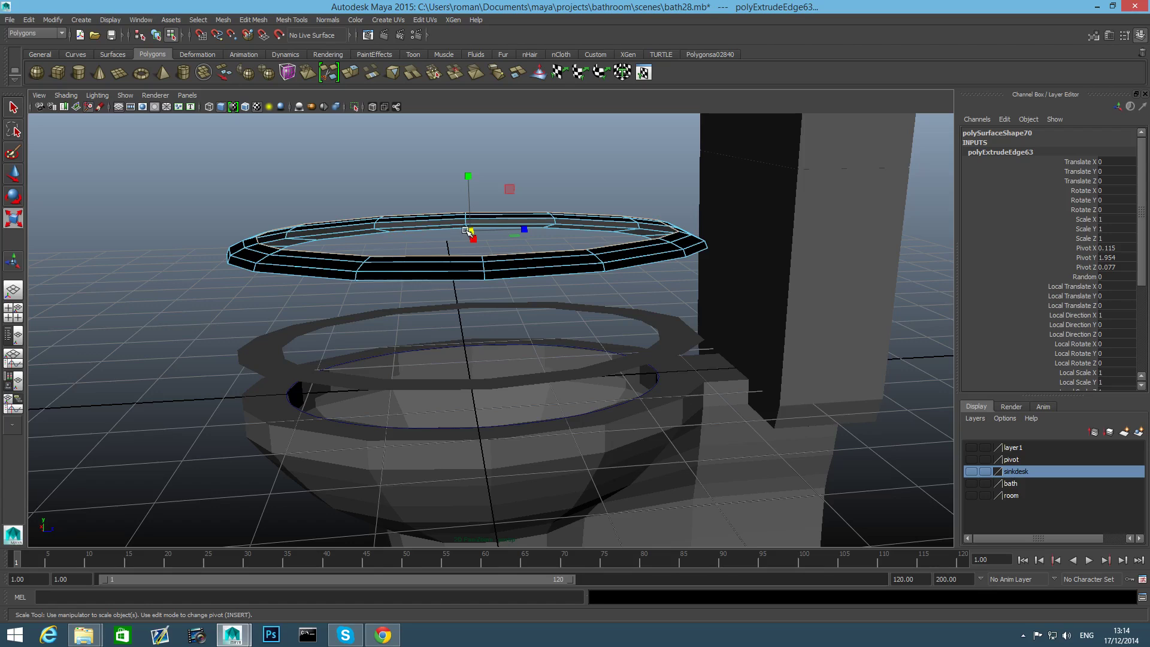
drag(470, 232, 454, 233)
key(w)
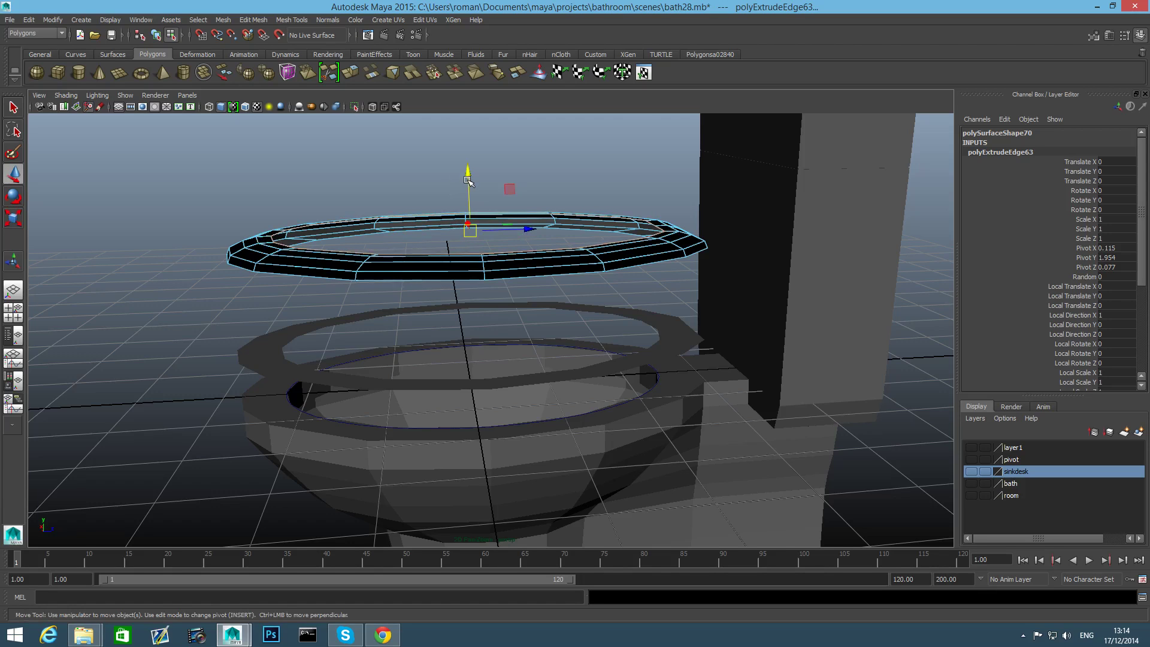
drag(468, 175, 515, 206)
Extrude the ring's open inner border twice at the same height, scaling each new edge loop slightly inward.
click(351, 73)
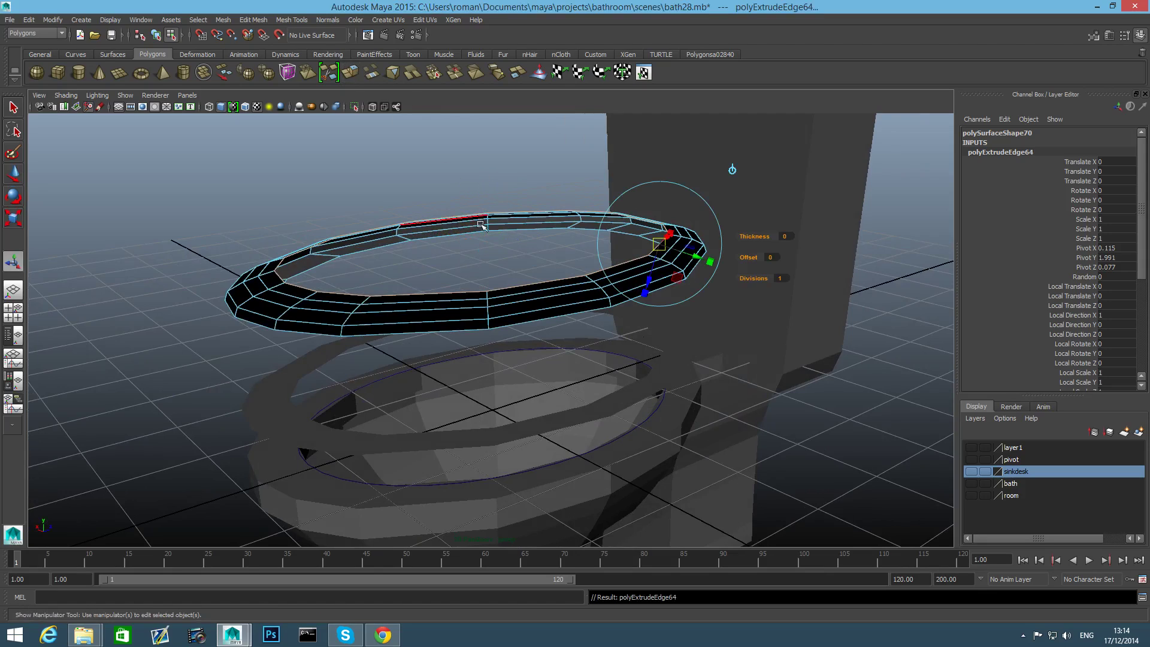
key(w)
key(r)
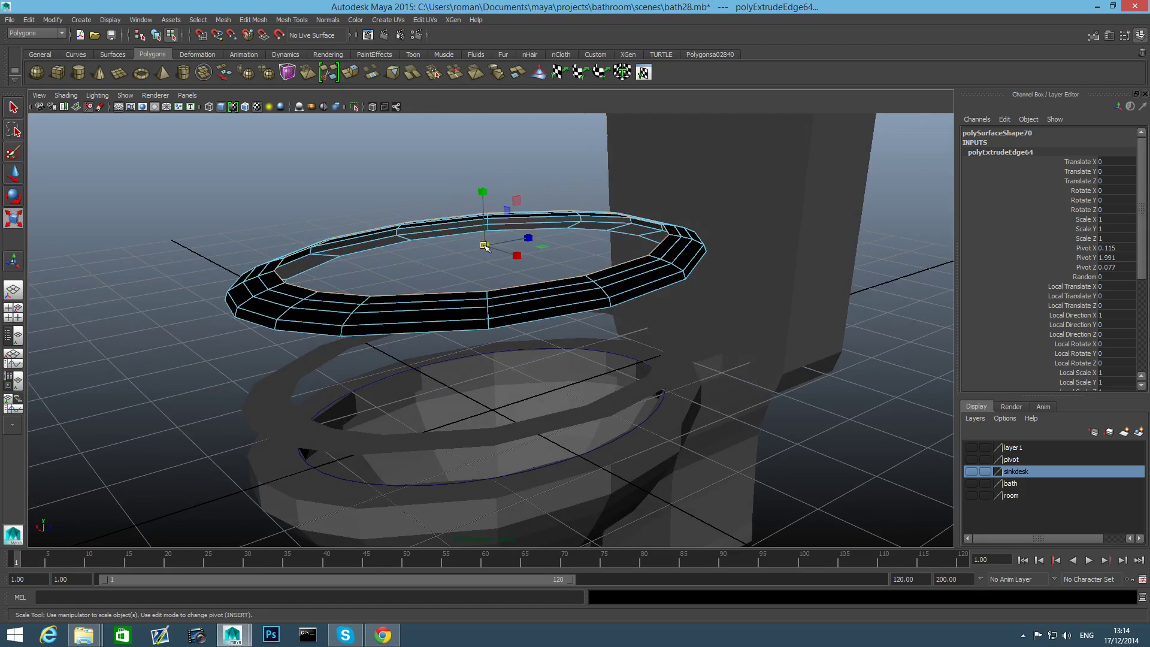
drag(484, 247, 462, 249)
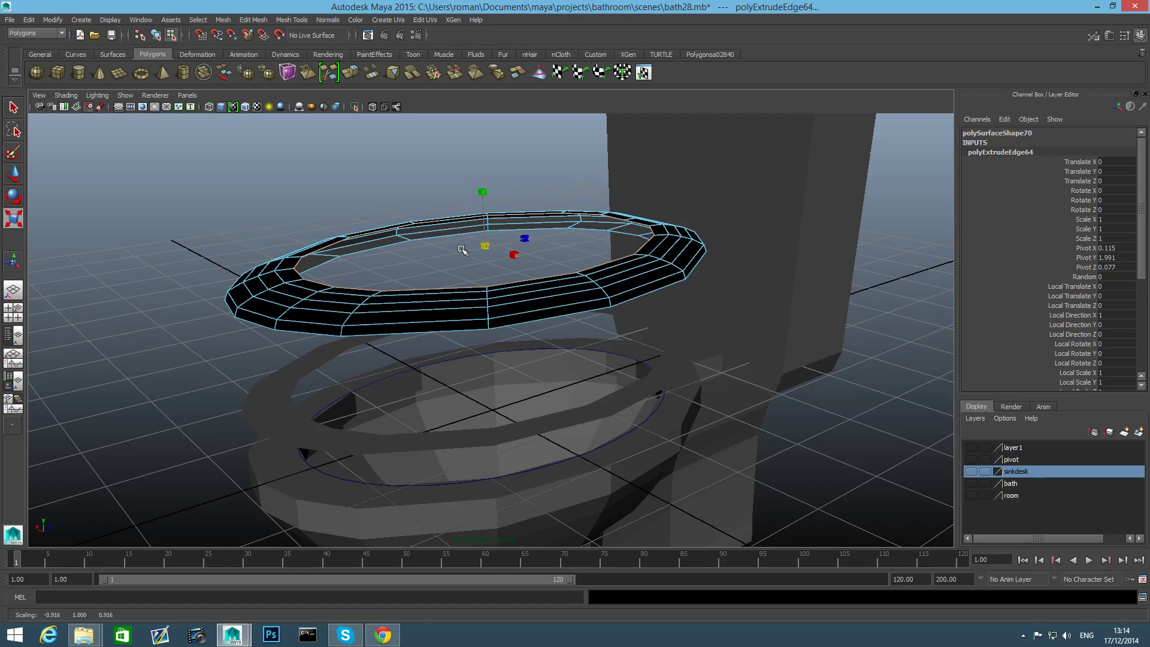
key(g)
key(w)
key(r)
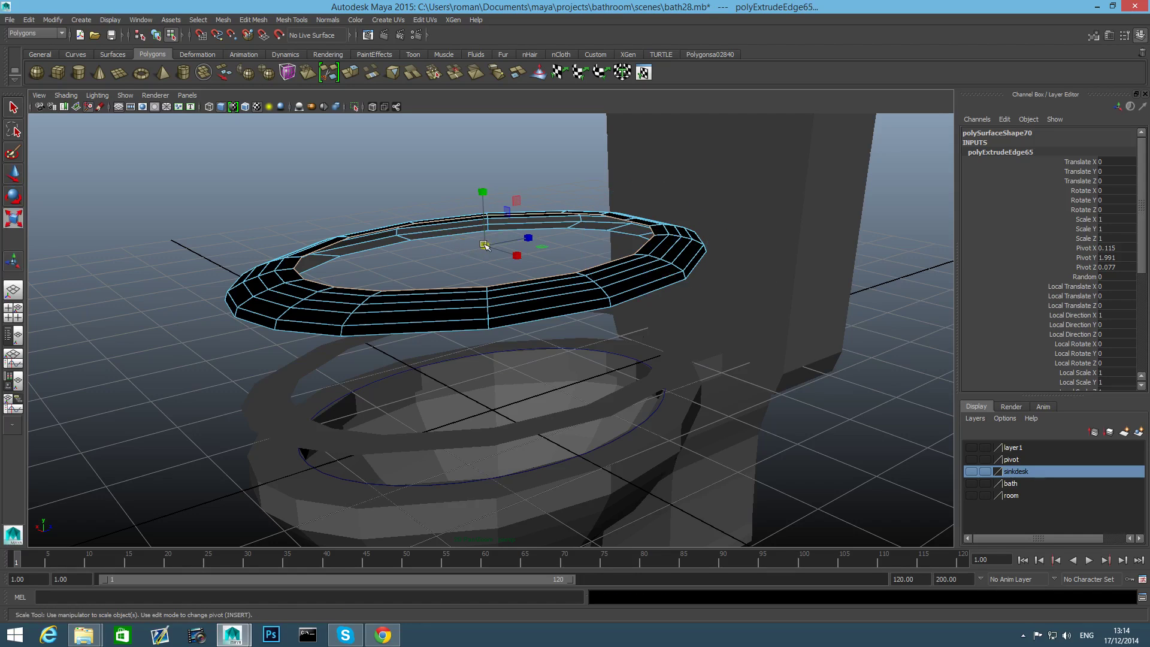
drag(486, 246, 349, 127)
Add three more flat extrusions to the lid's inner border, scaling each one evenly inward to narrow the opening.
key(ctrl+e)
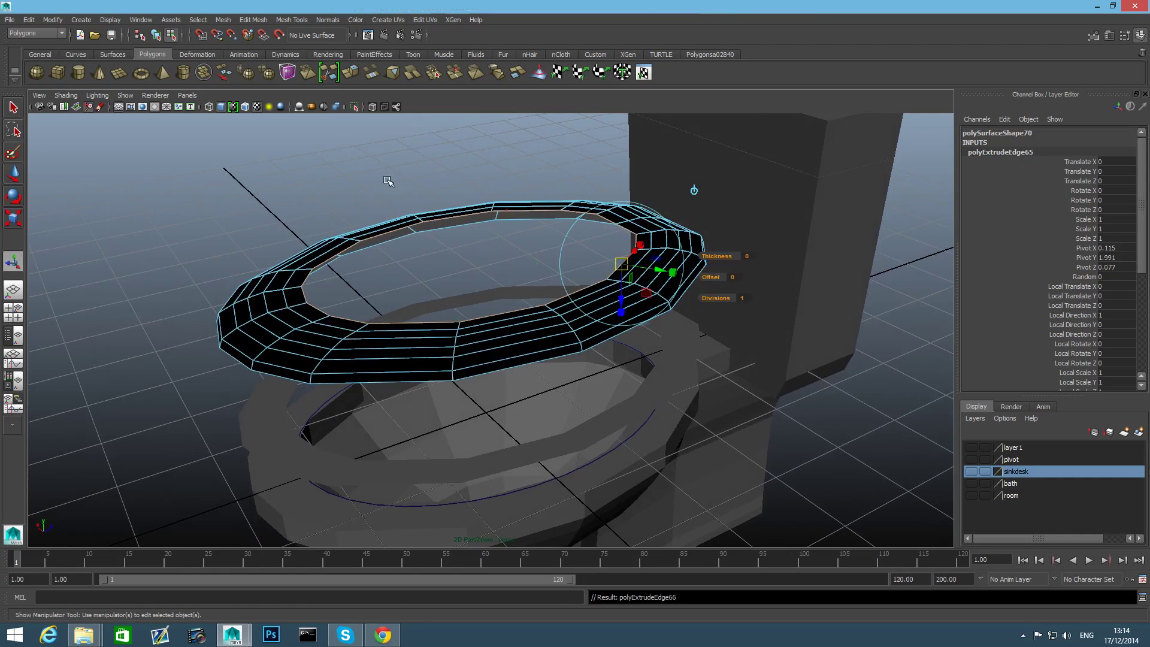
key(w)
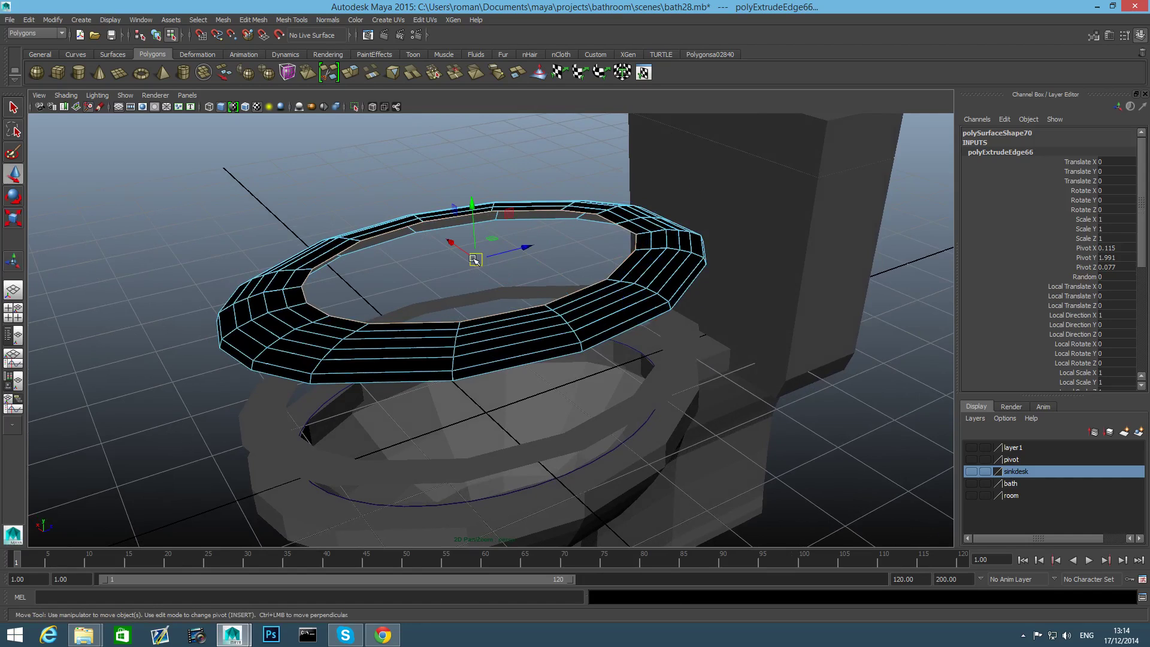
key(r)
drag(474, 259, 457, 266)
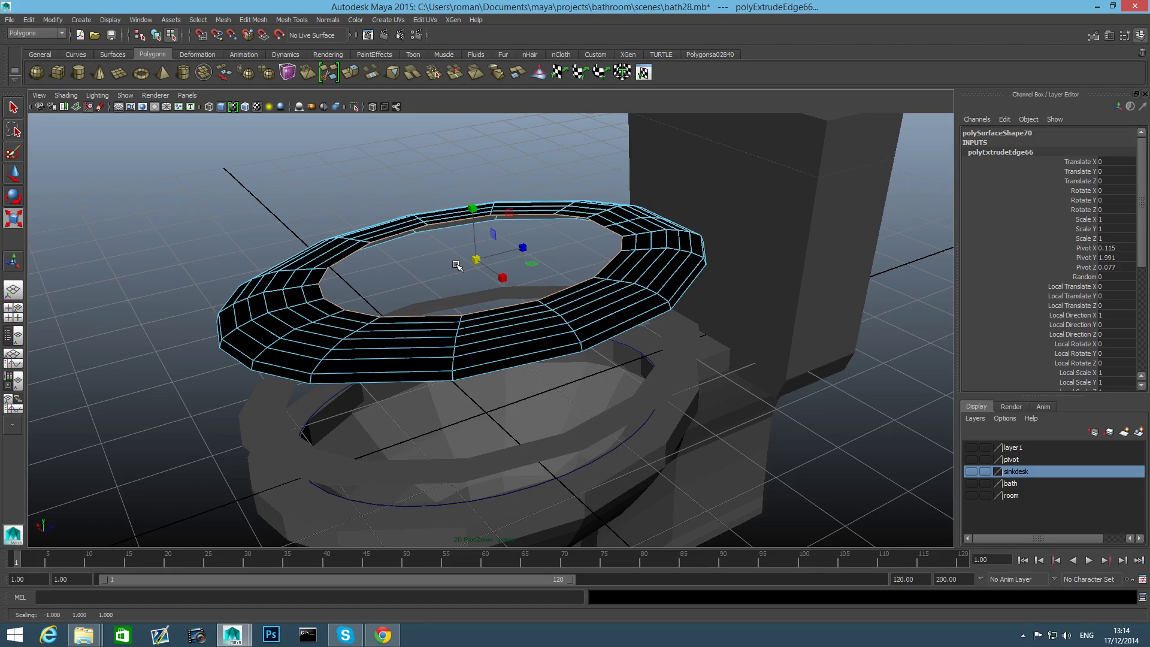
key(ctrl+e)
key(w)
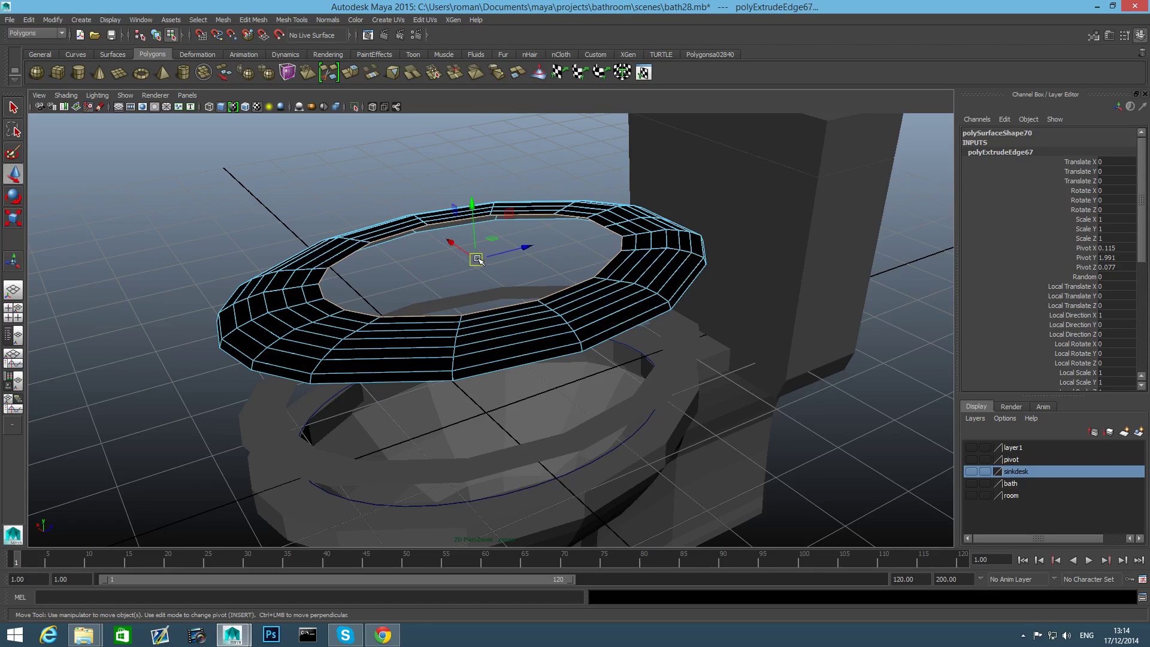
key(r)
drag(477, 259, 456, 266)
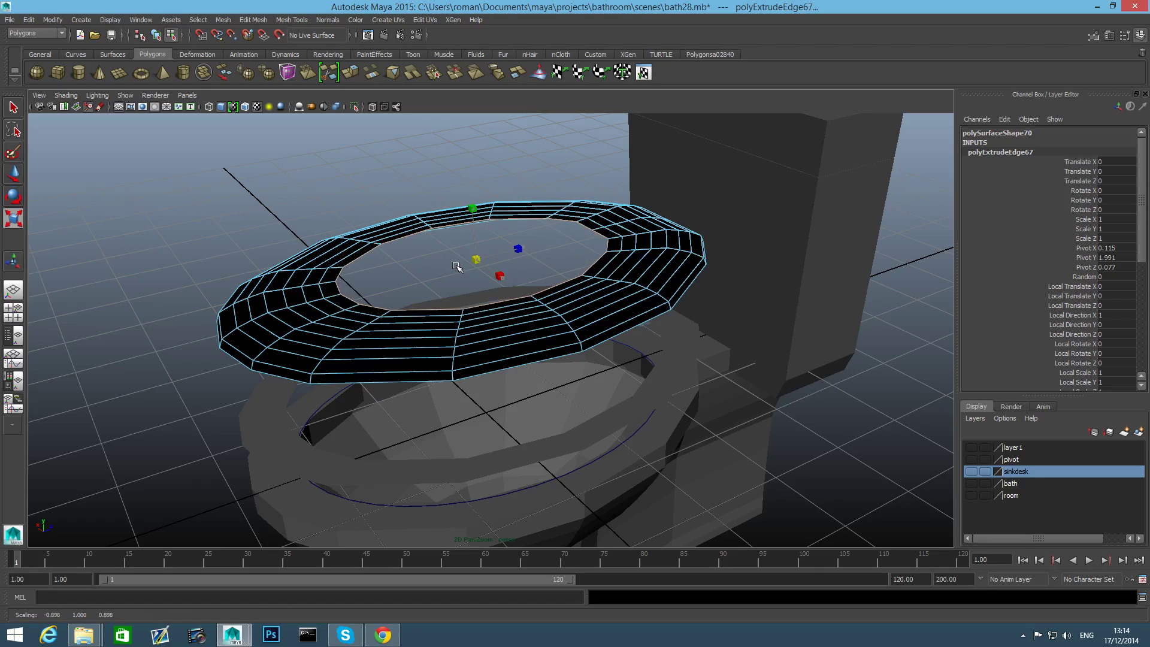
key(ctrl+e)
key(w)
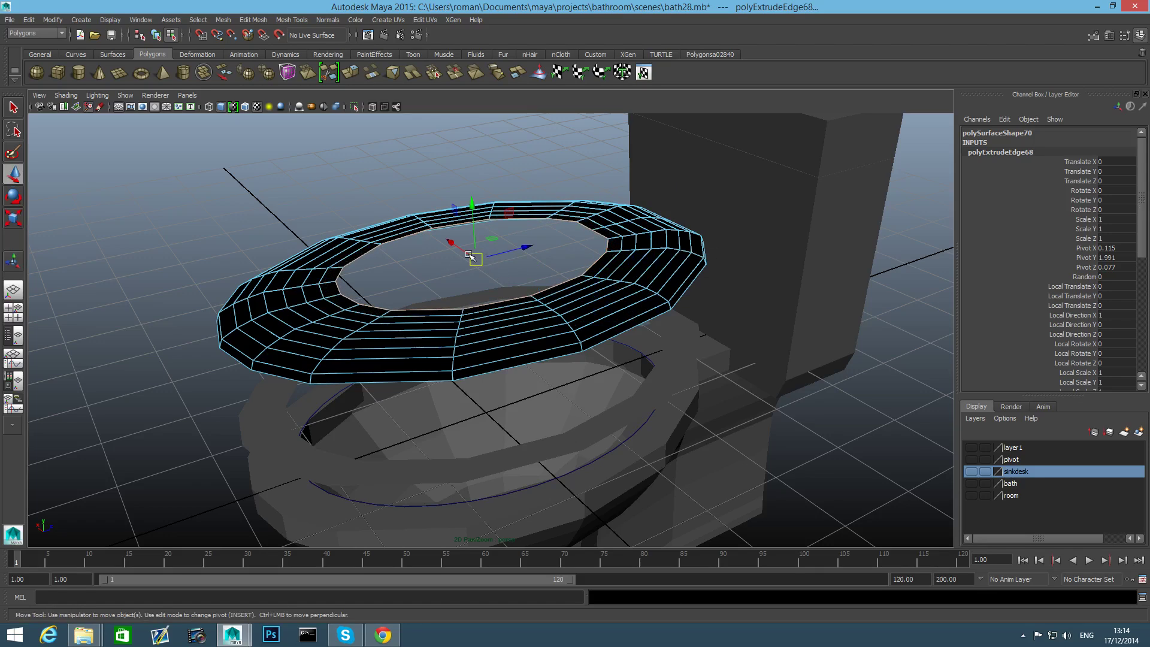
key(r)
drag(475, 259, 457, 266)
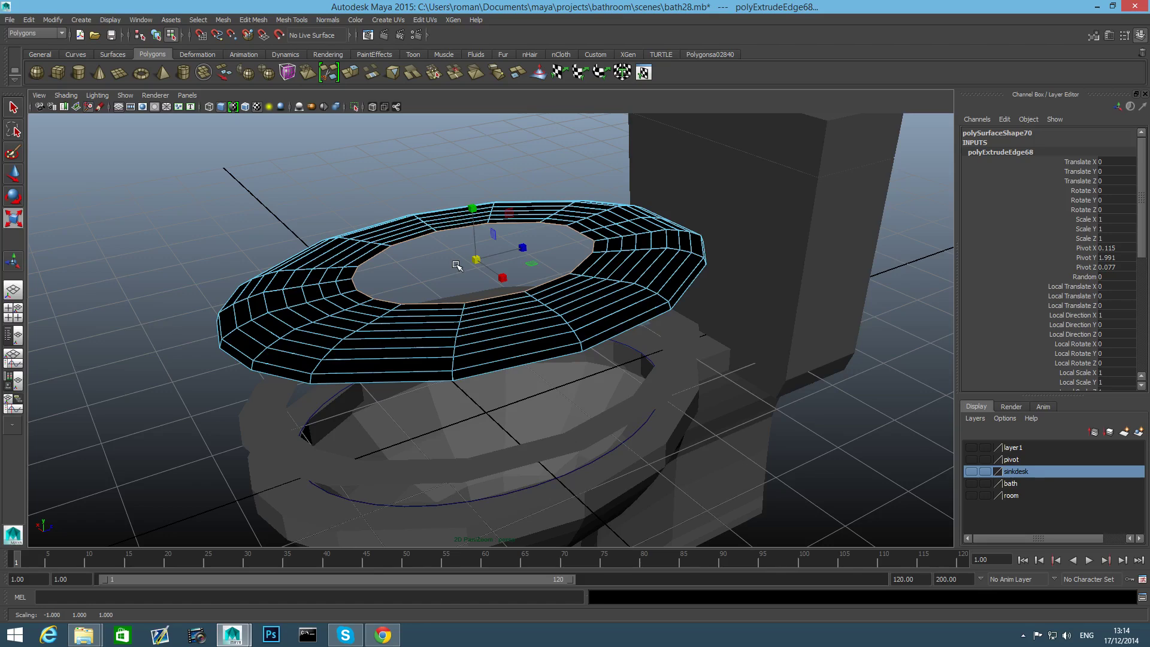
Extrude the inner border again and scale it strongly inward, leaving only a small hole at the lid's center.
key(ctrl+e)
key(w)
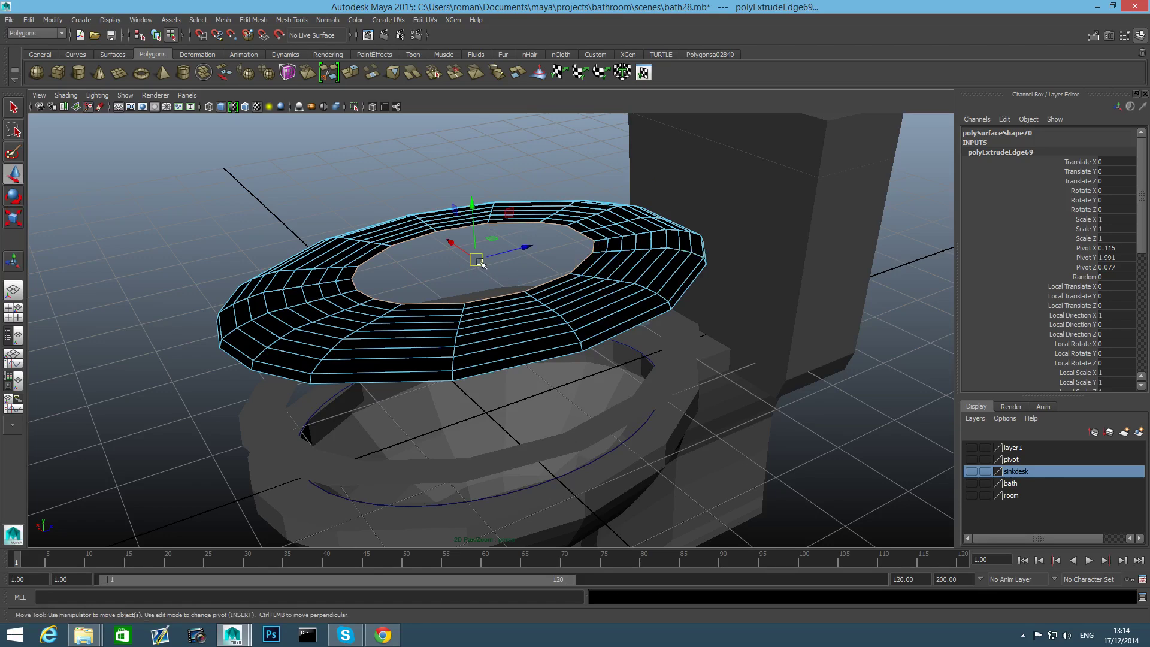
key(r)
drag(476, 260, 378, 288)
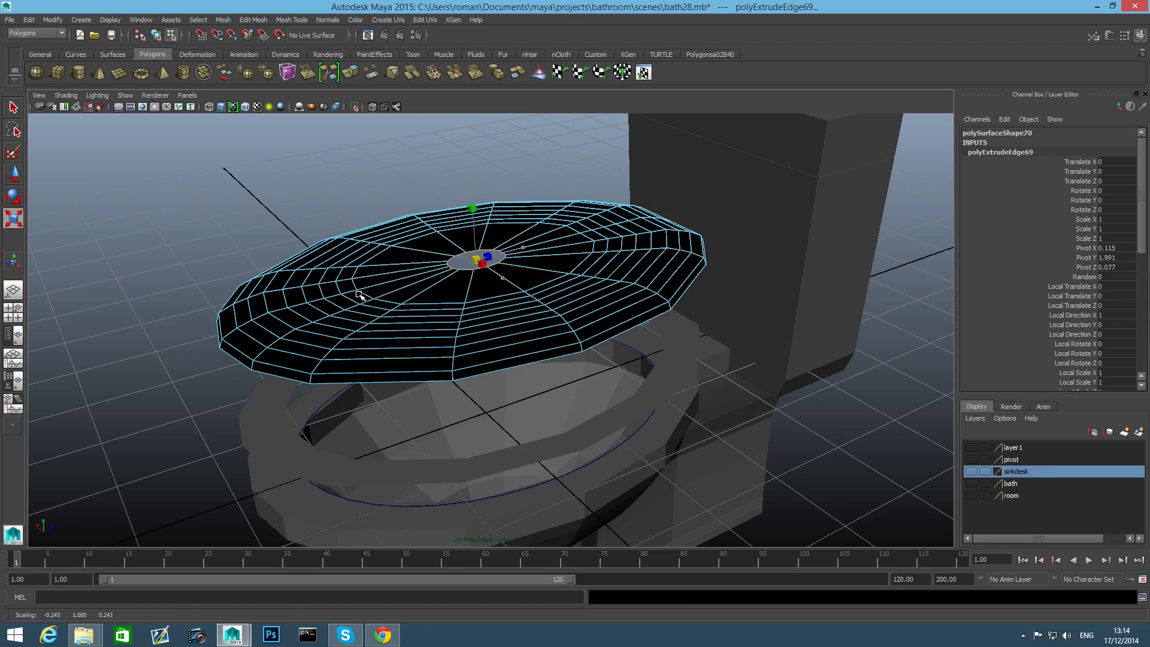
Fill the small hole at the lid's center with a single face.
alt+drag(369, 308, 454, 317)
alt+middle_drag(455, 317, 394, 293)
alt+right_drag(394, 293, 515, 339)
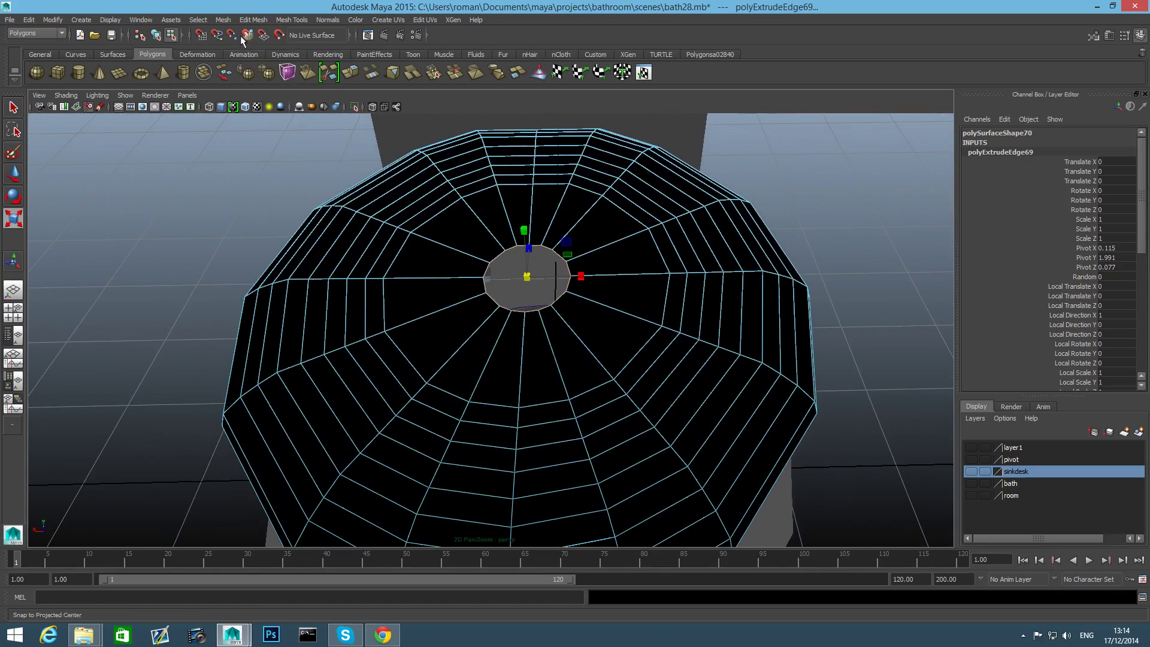
click(224, 20)
click(256, 118)
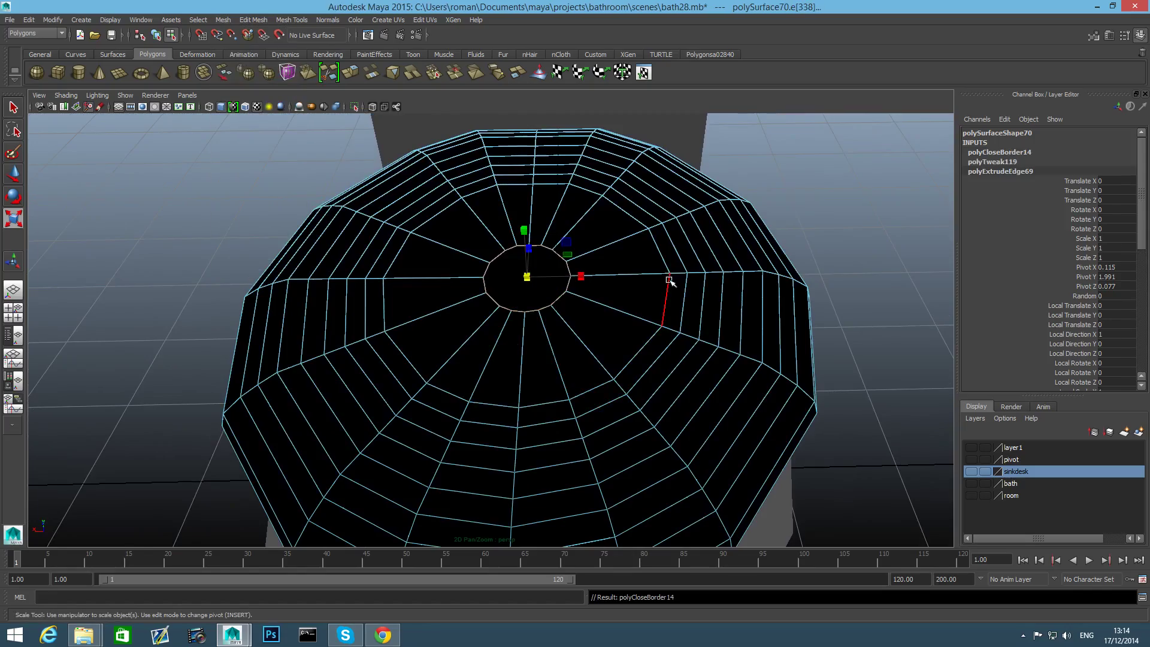
Reverse the normals of the whole lid mesh and return to object selection.
alt+drag(669, 280, 527, 266)
key(F8)
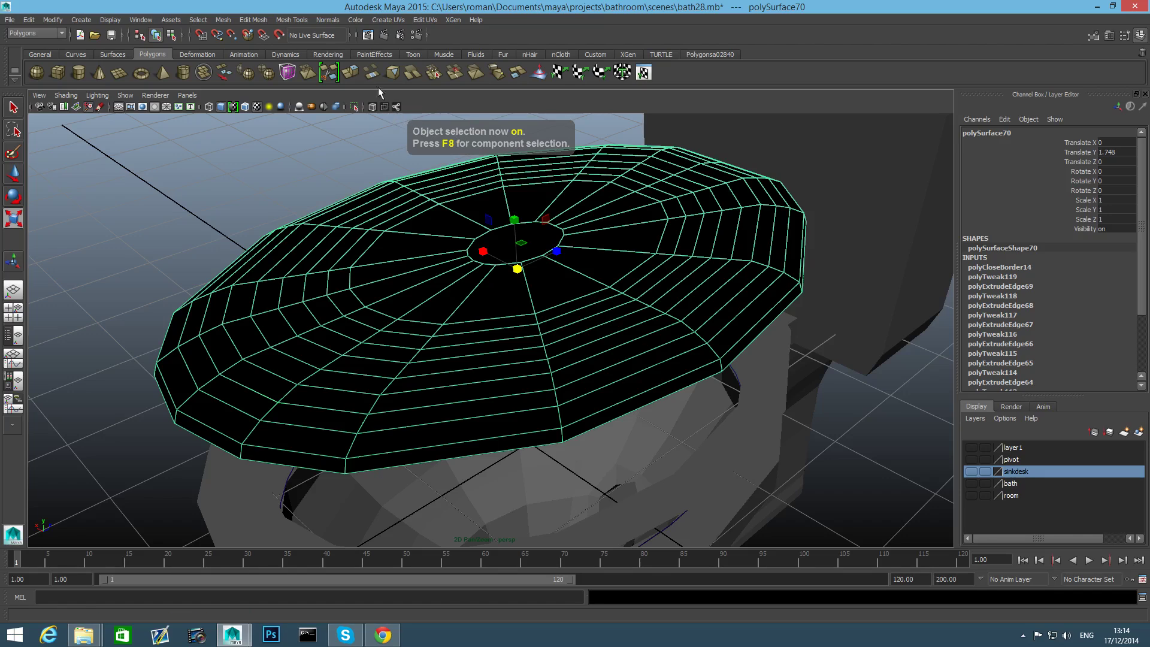
click(326, 20)
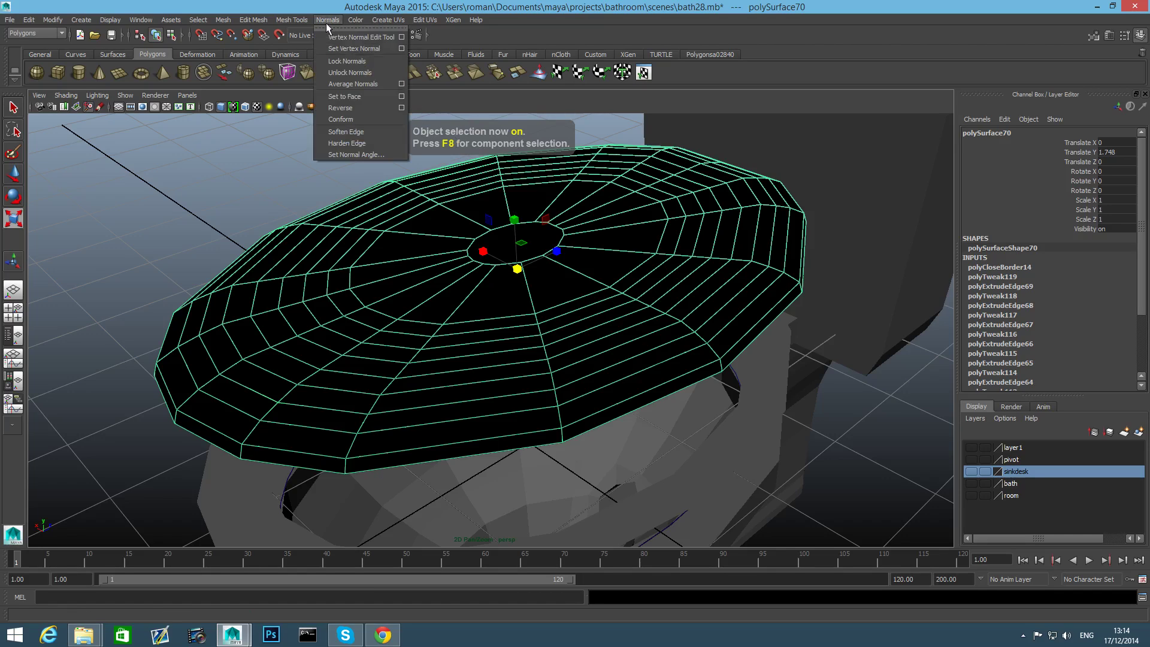
click(350, 110)
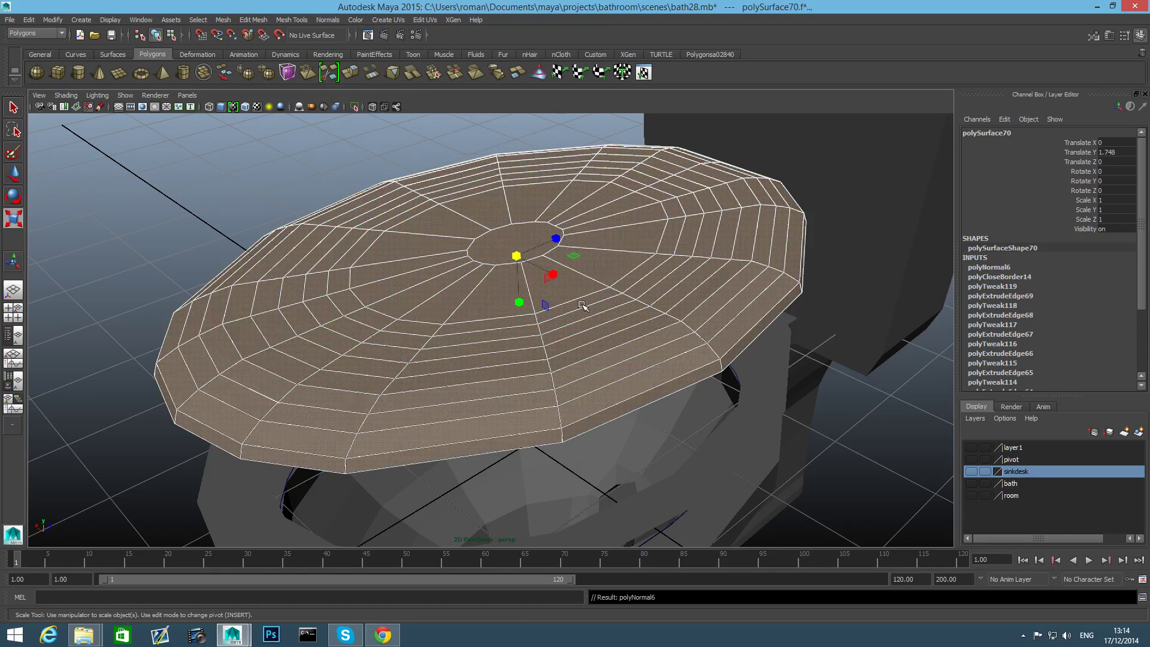
key(F8)
Use the Multi-Cut tool to split the central cap face through its middle, once crosswise and once lengthwise between opposite vertices.
alt+drag(551, 285, 585, 272)
click(292, 20)
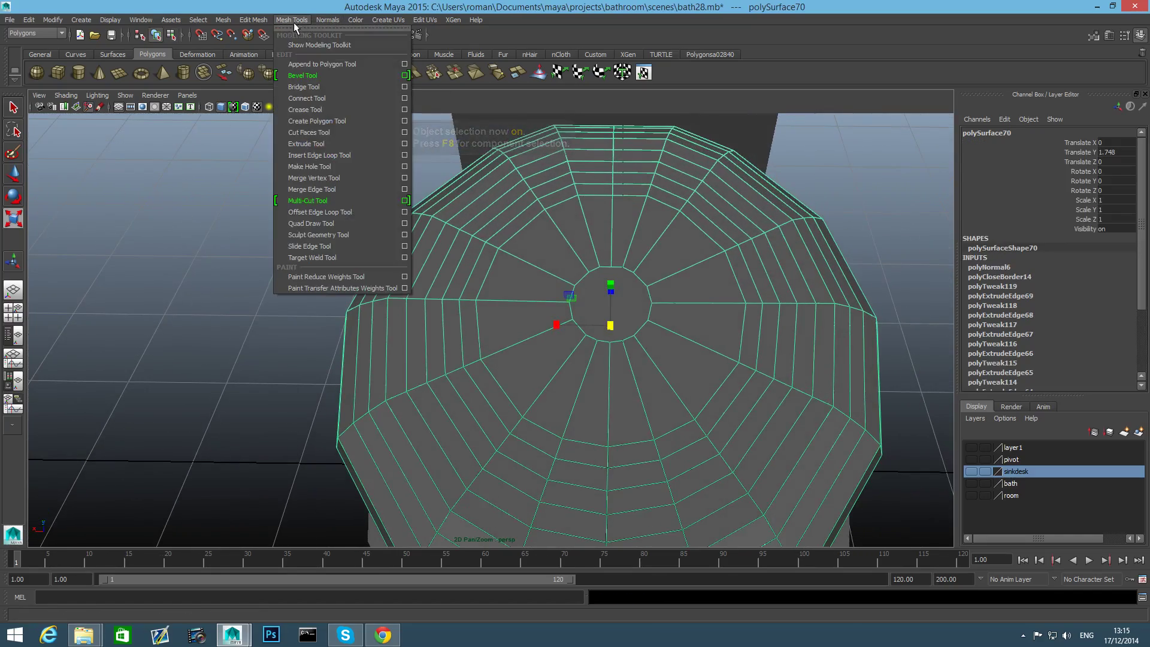
click(354, 200)
scroll(561, 283, up, 4)
click(561, 257)
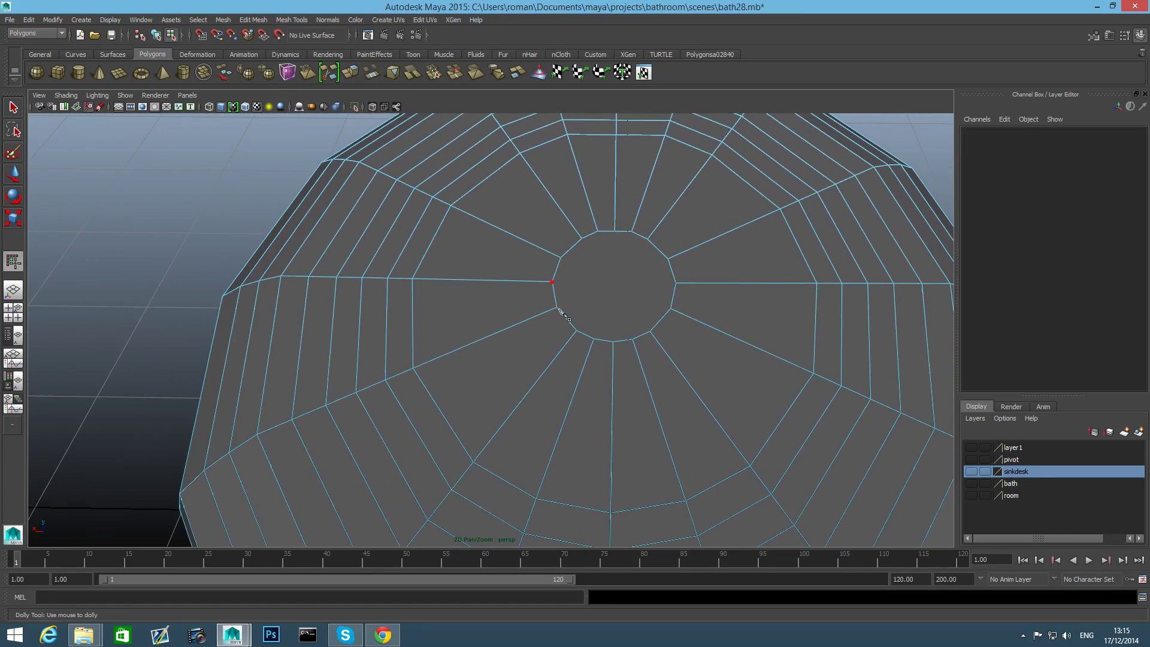
click(593, 337)
key(Return)
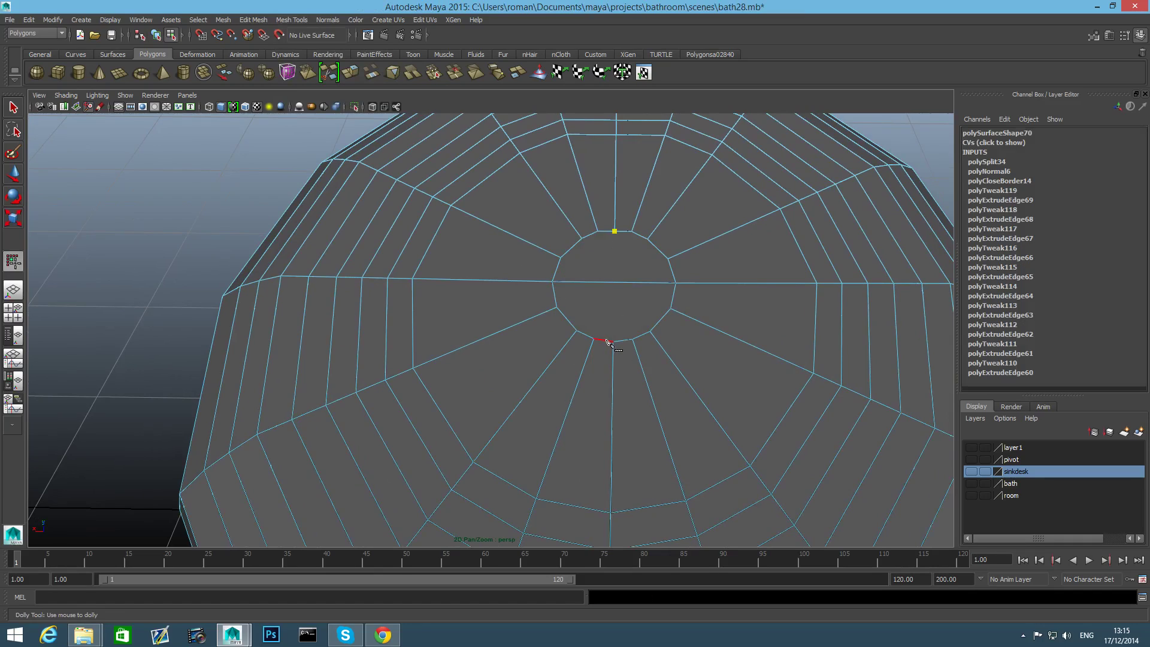
click(613, 342)
key(Return)
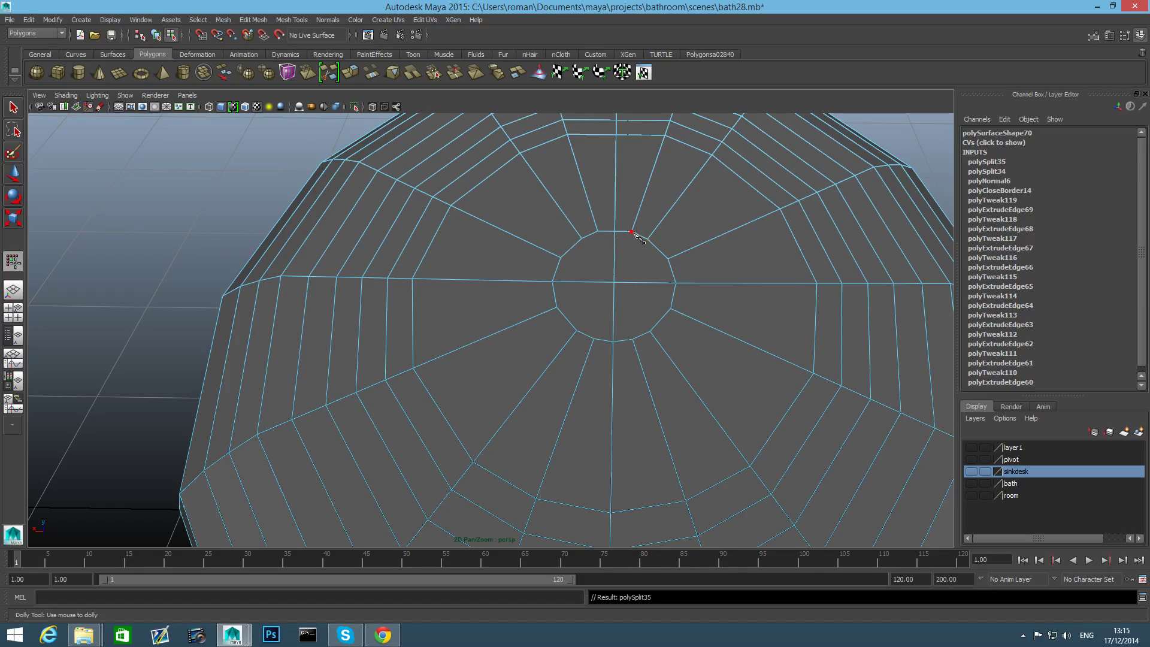
Cut two lengthwise edges across the cap to the right of its center line, connecting the facing vertices.
click(632, 231)
click(633, 339)
key(Return)
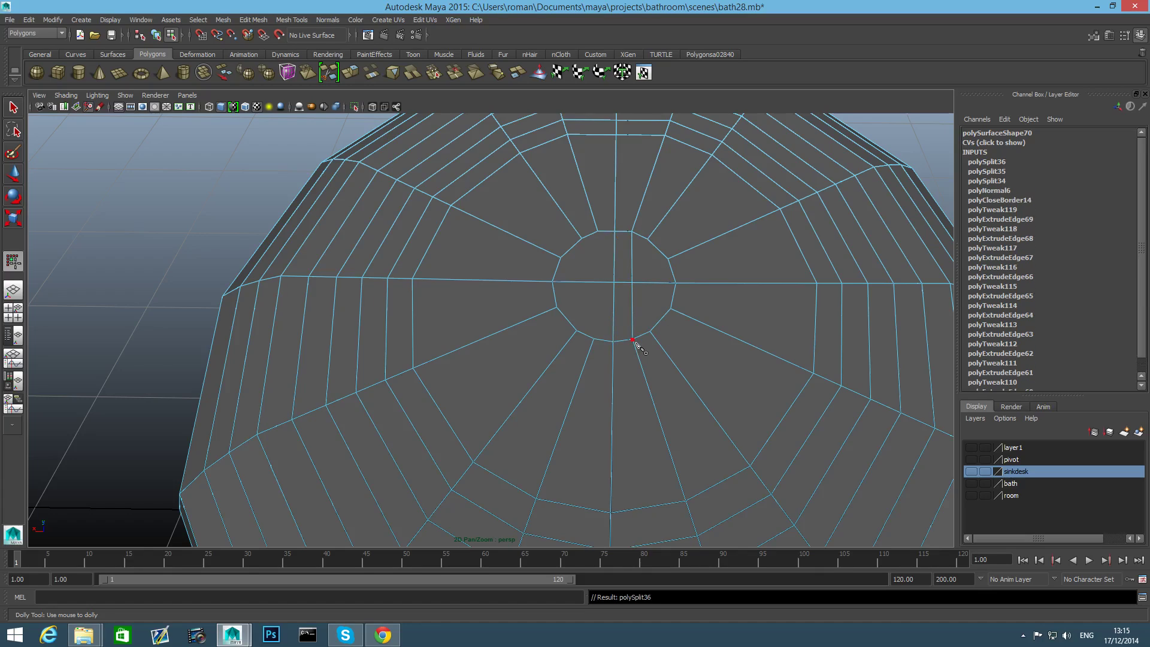
click(647, 239)
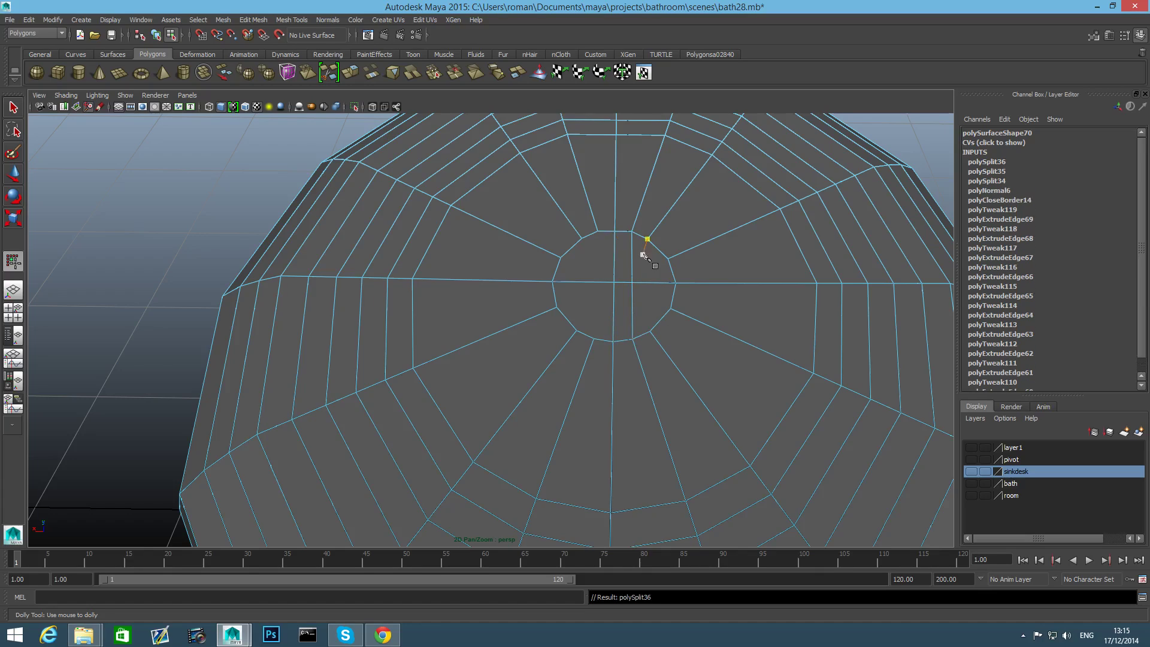
click(650, 332)
key(Return)
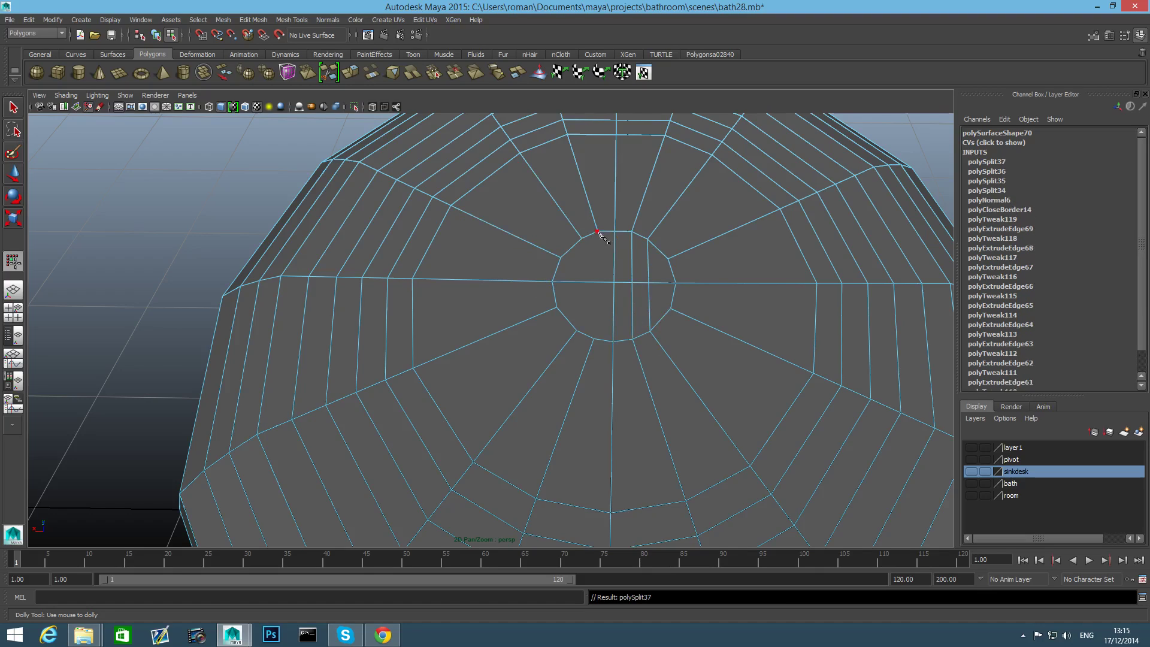
Cut two matching lengthwise edges across the cap to the left of its center line.
click(597, 231)
click(595, 340)
key(Return)
click(581, 239)
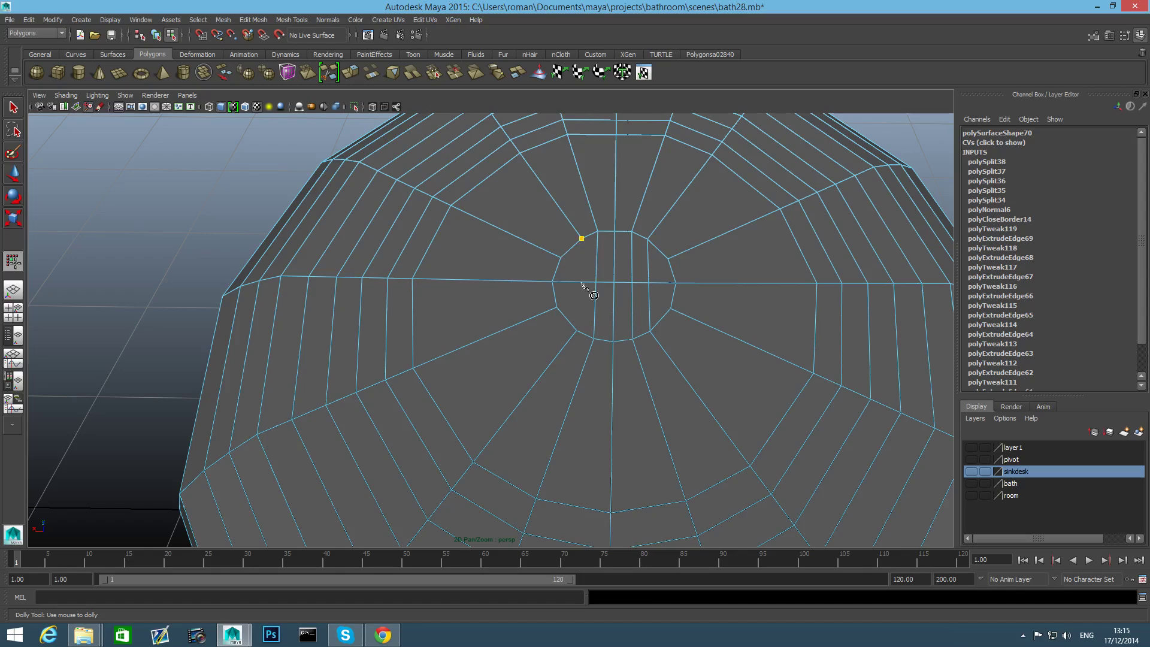
click(576, 332)
key(Return)
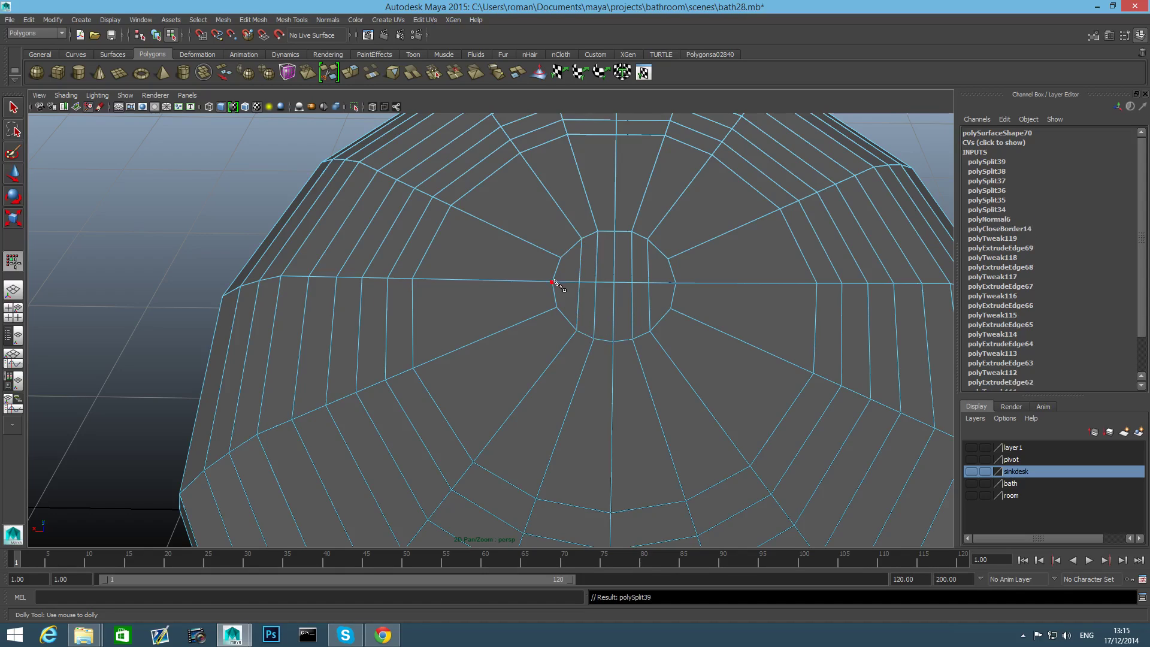
Cut two crosswise edges through the cap, one on each side of the central crosswise edge.
click(561, 258)
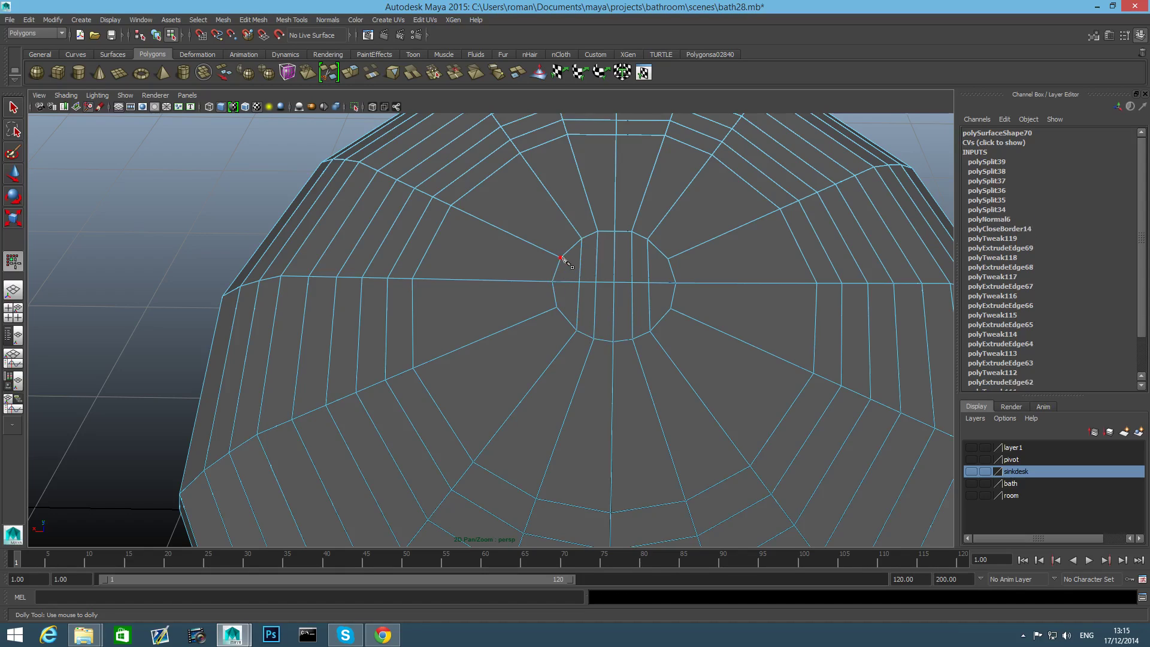
click(669, 259)
key(Return)
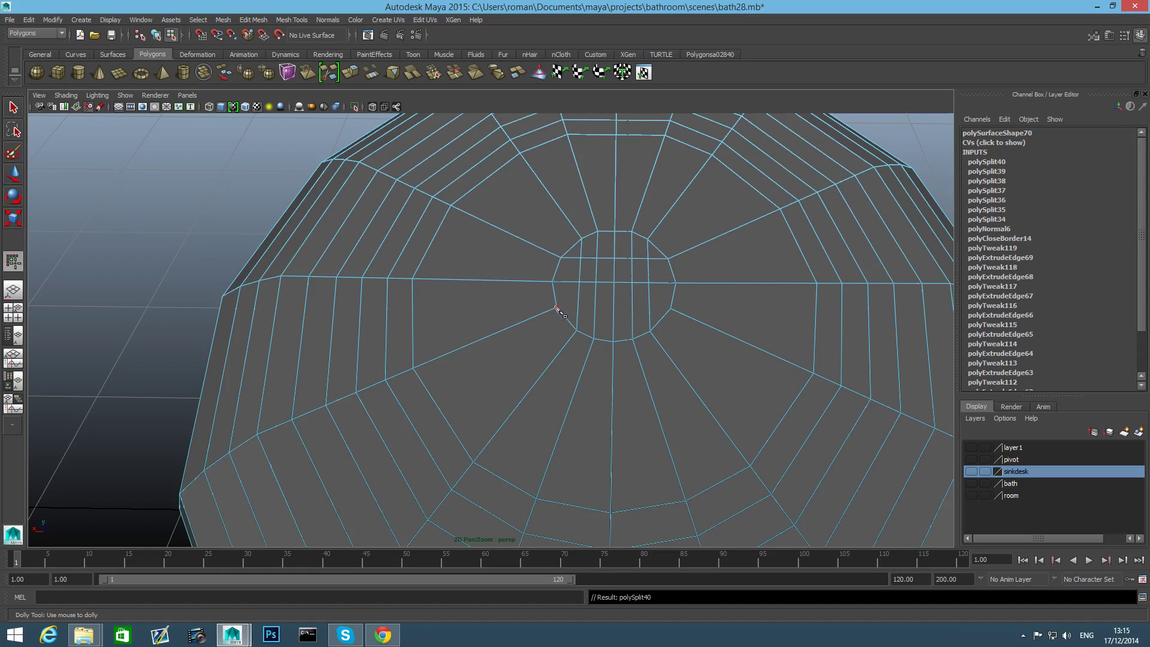
click(557, 308)
click(671, 308)
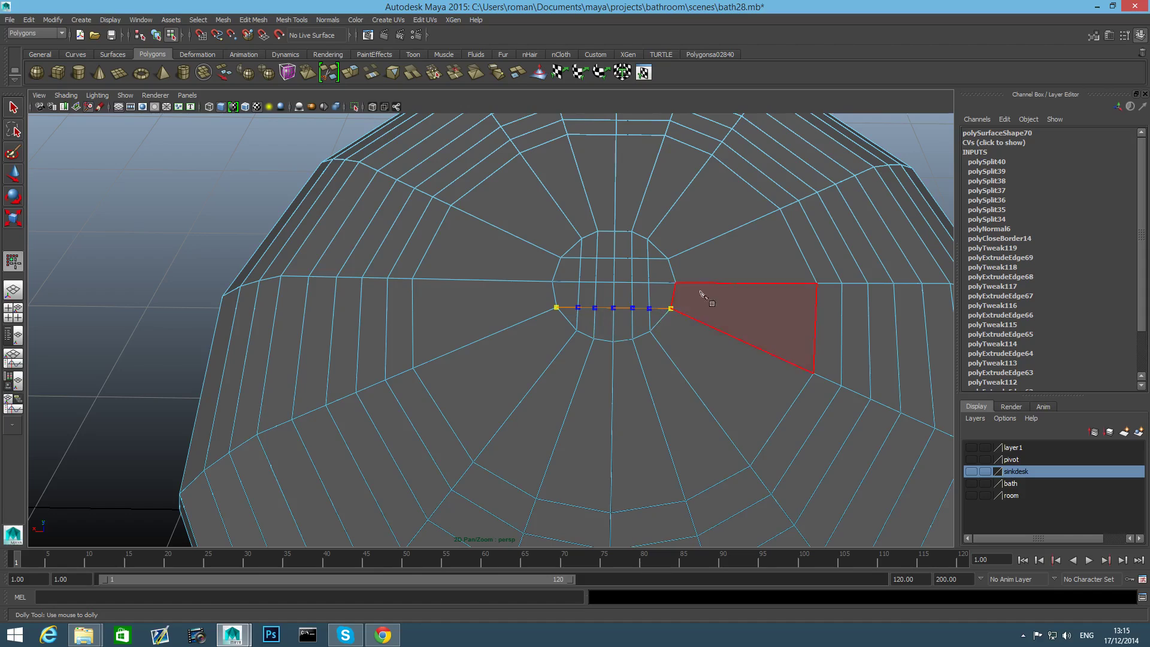
key(Return)
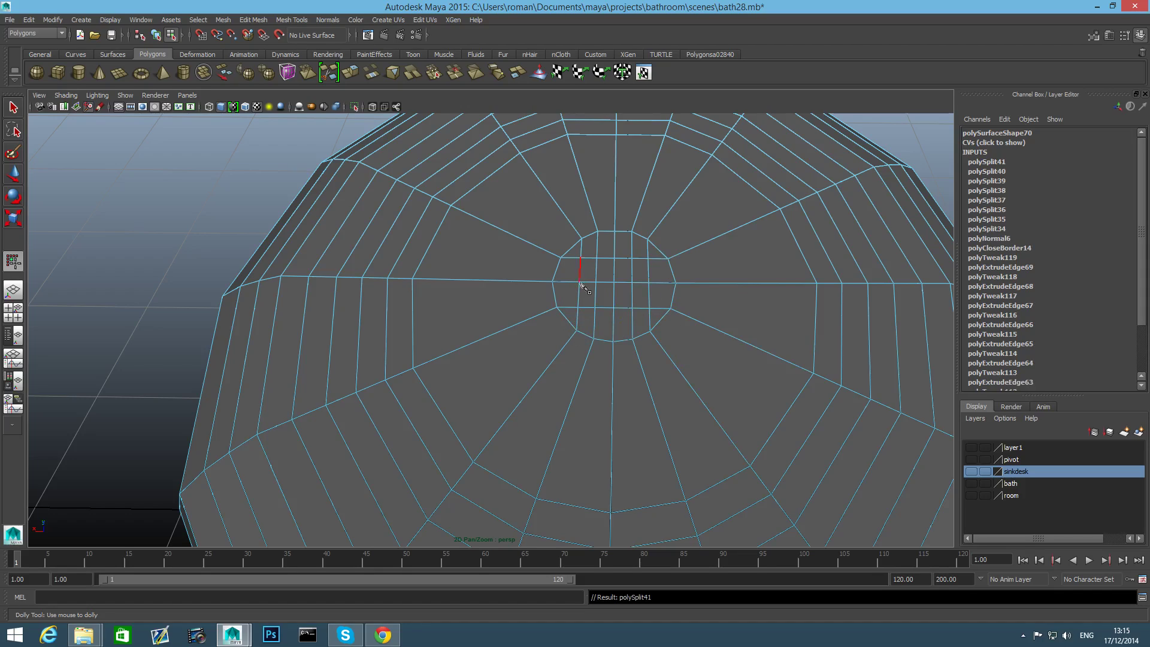
Cut a short lengthwise edge near the cap's right rim, running between the two outer crosswise edges.
click(657, 260)
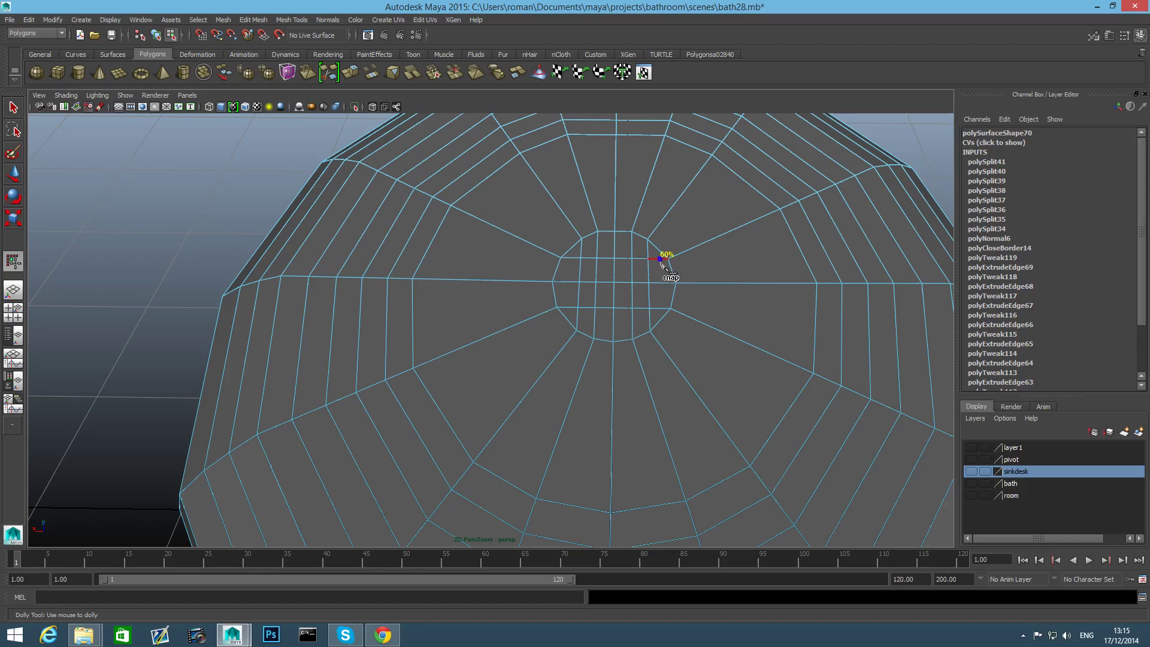
drag(657, 264, 660, 265)
click(659, 309)
drag(659, 313, 662, 315)
key(Return)
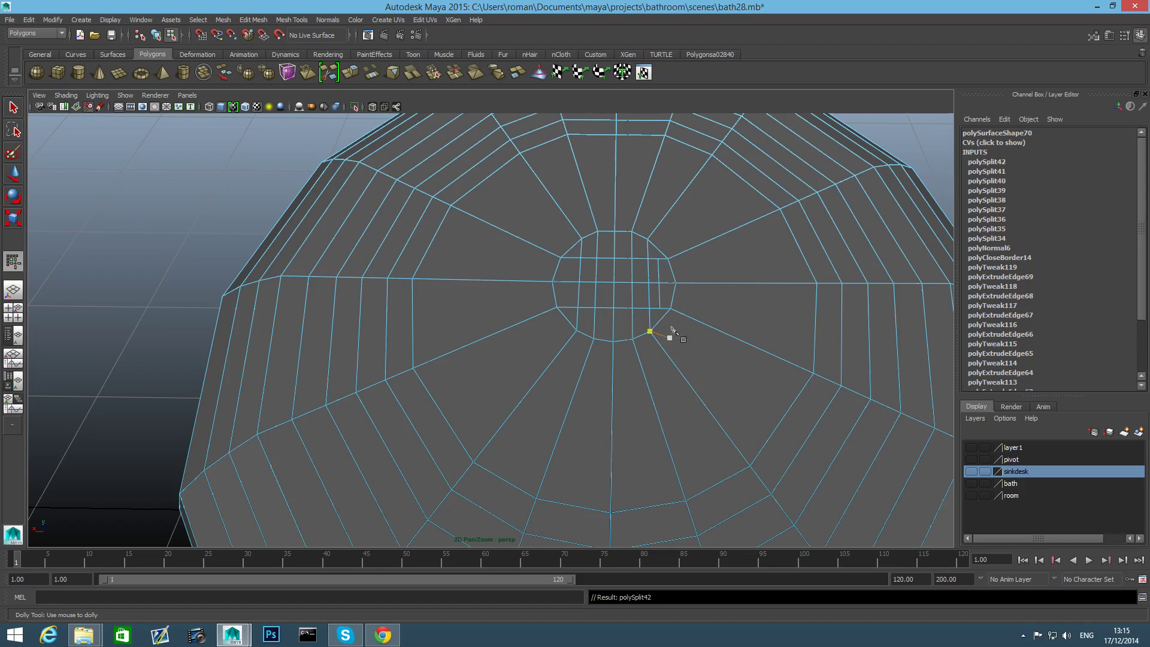
Cut a matching short lengthwise edge near the cap's left rim, between the two outer crosswise edges, and preview the lid smoothed.
click(632, 258)
click(572, 258)
click(569, 308)
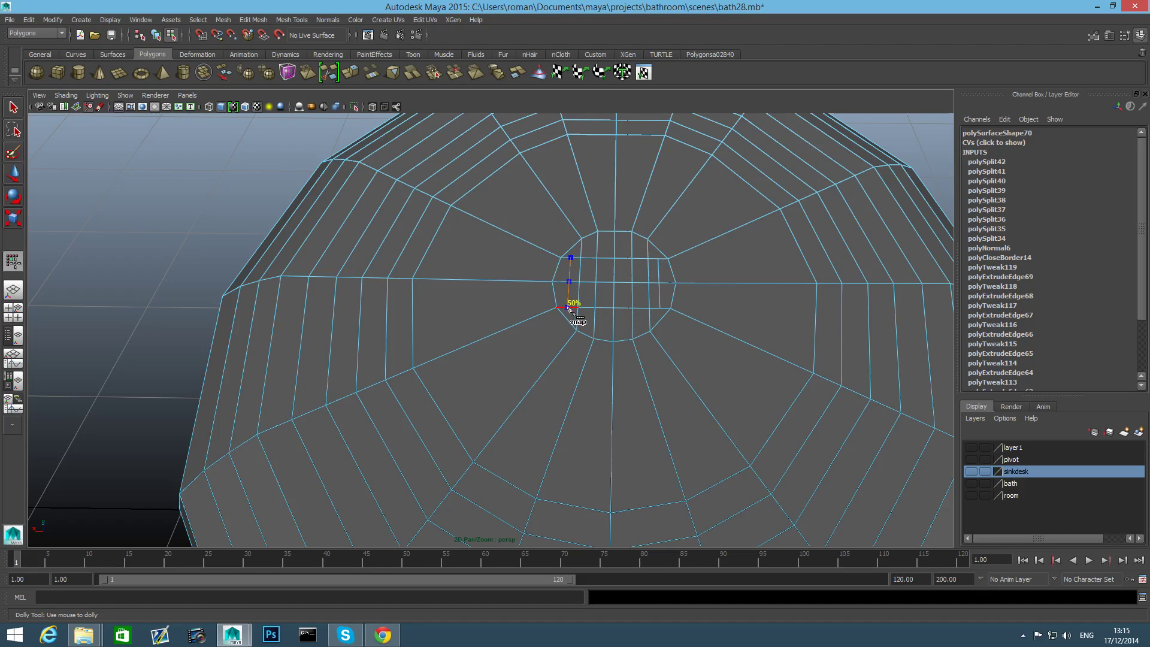
key(Return)
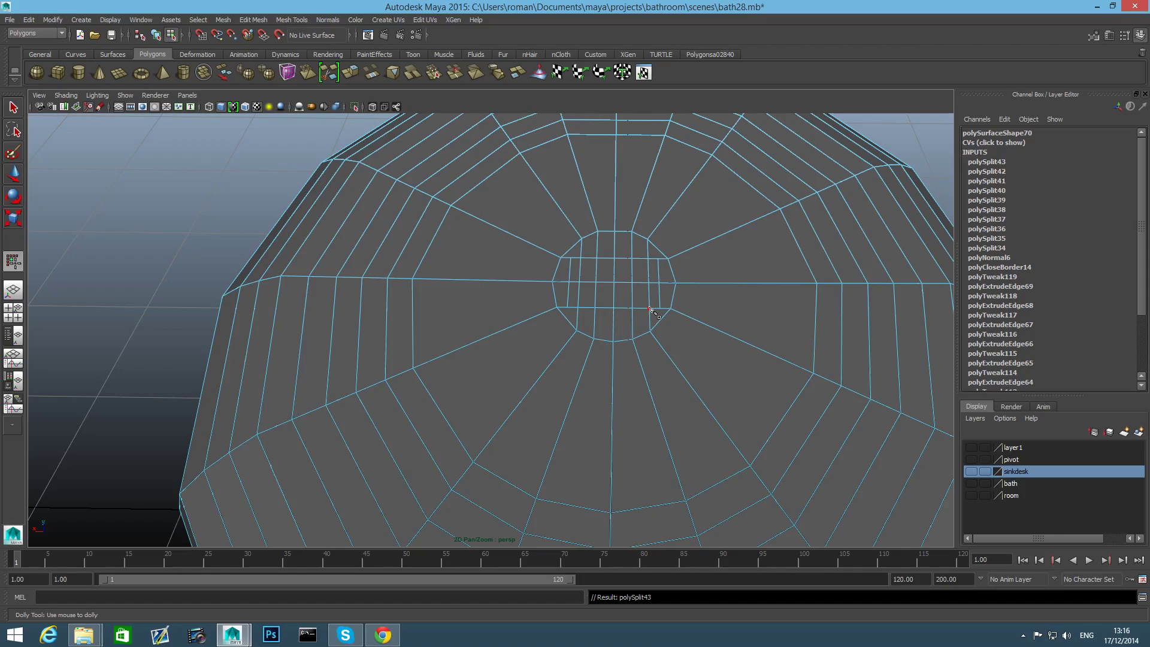
key(3)
scroll(649, 310, down, 5)
alt+drag(679, 370, 537, 329)
key(1)
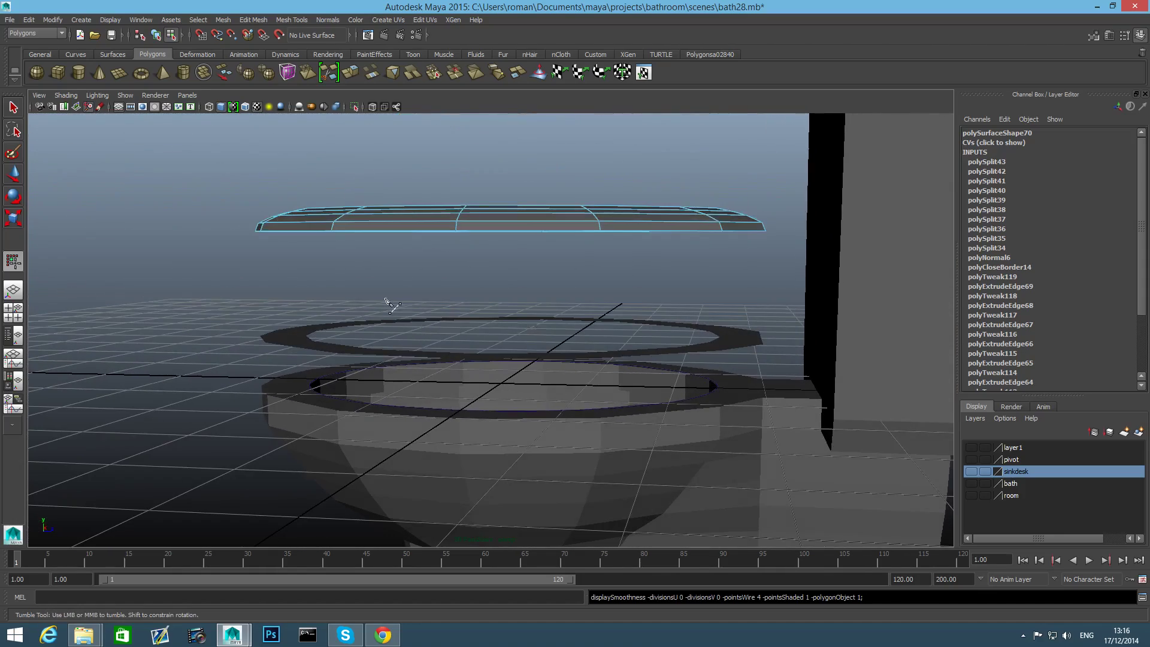
Extrude the faces of the flat seat ring and pull them slightly upward to give the seat thickness.
click(13, 108)
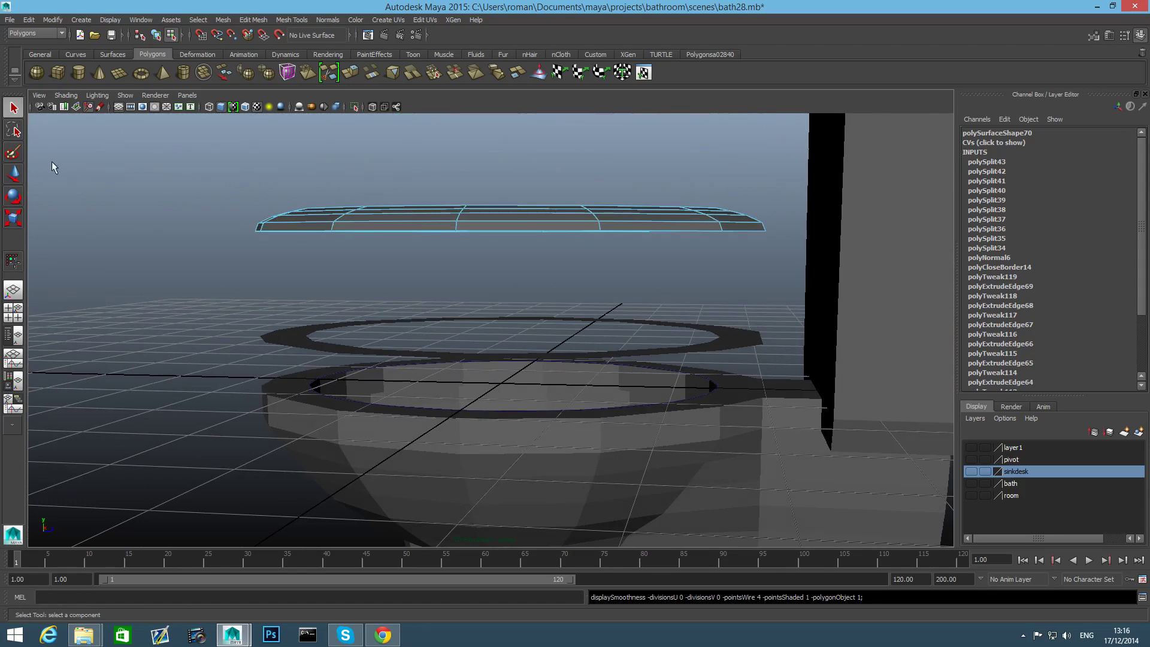
click(326, 349)
alt+drag(432, 398, 447, 402)
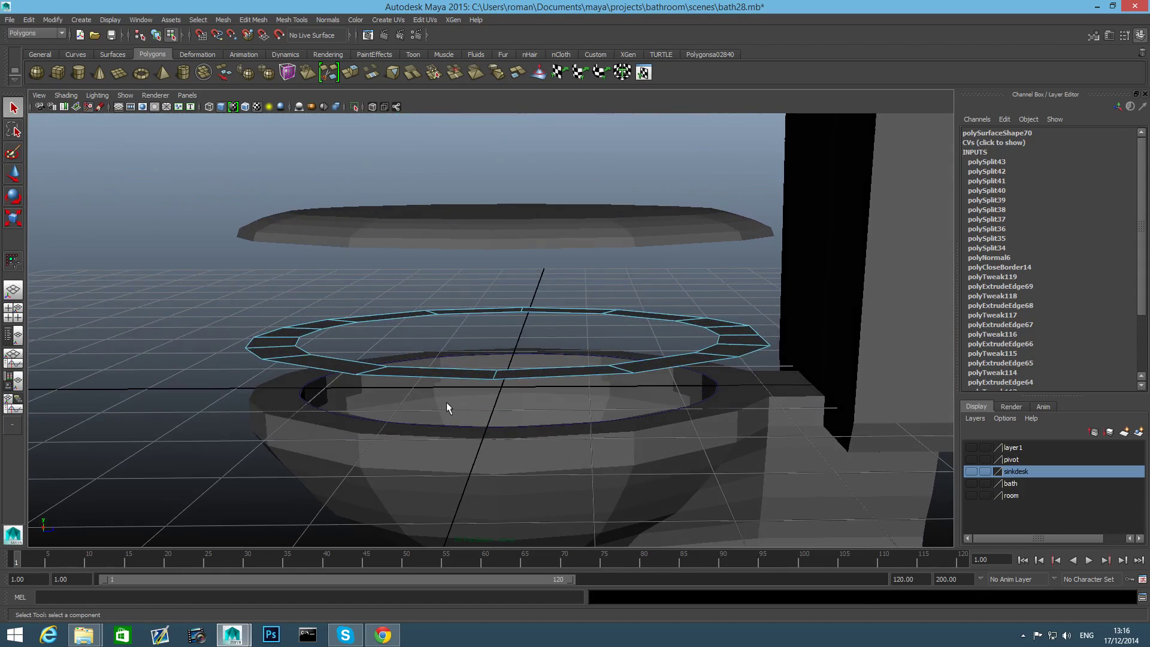
key(F8)
click(352, 73)
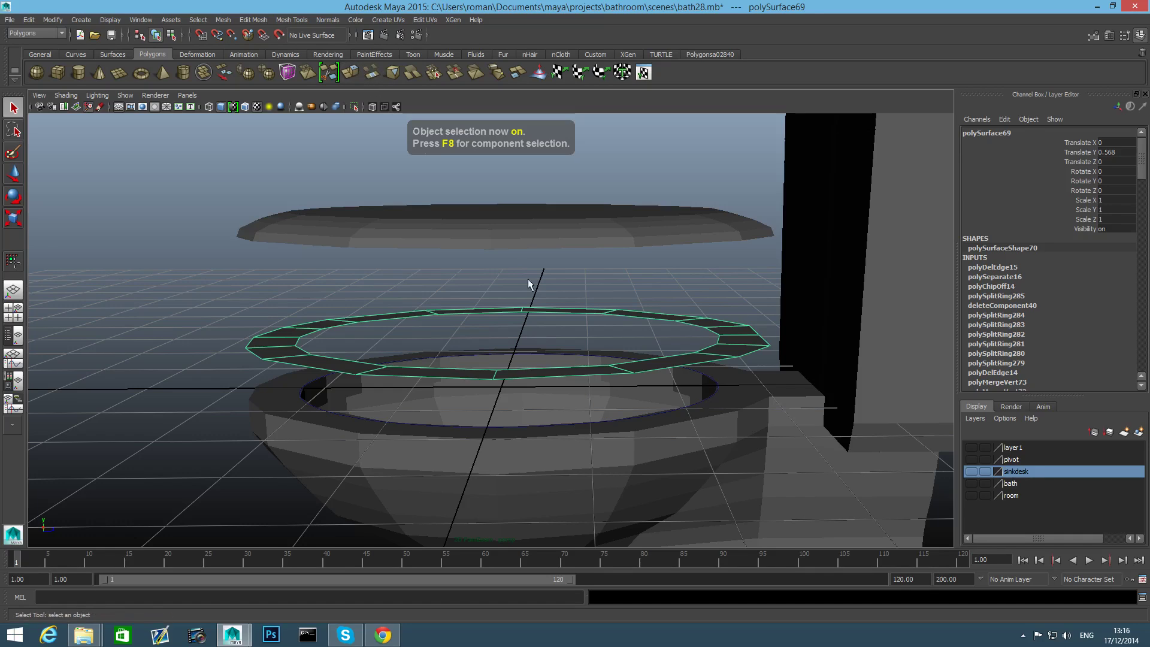
key(w)
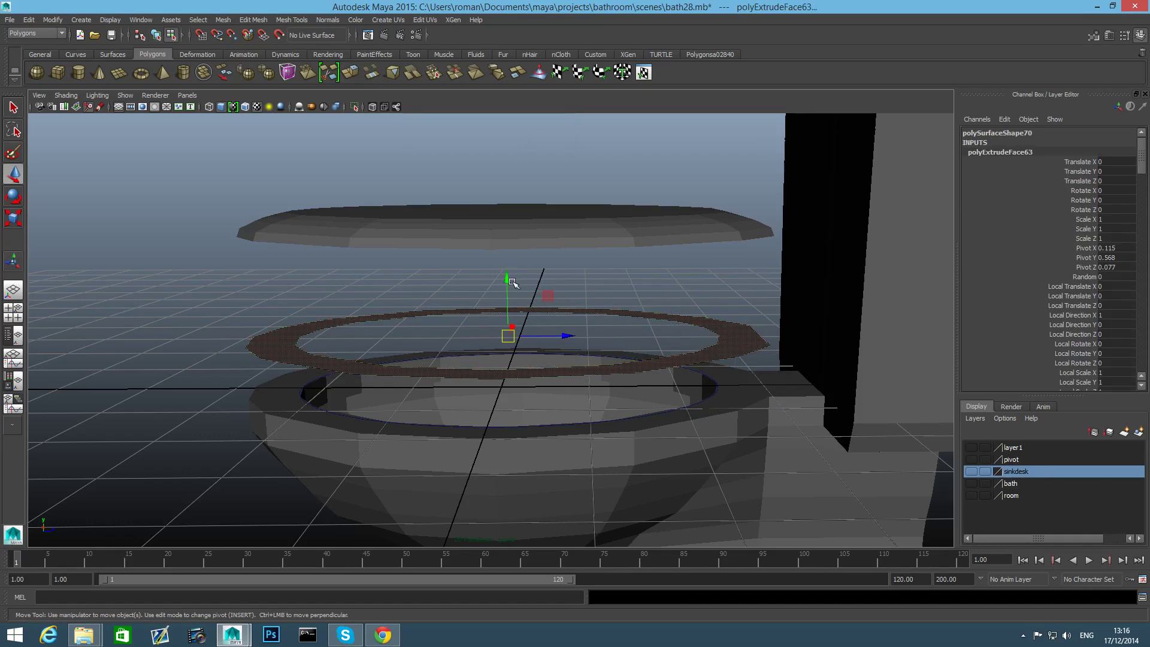
drag(506, 284, 507, 271)
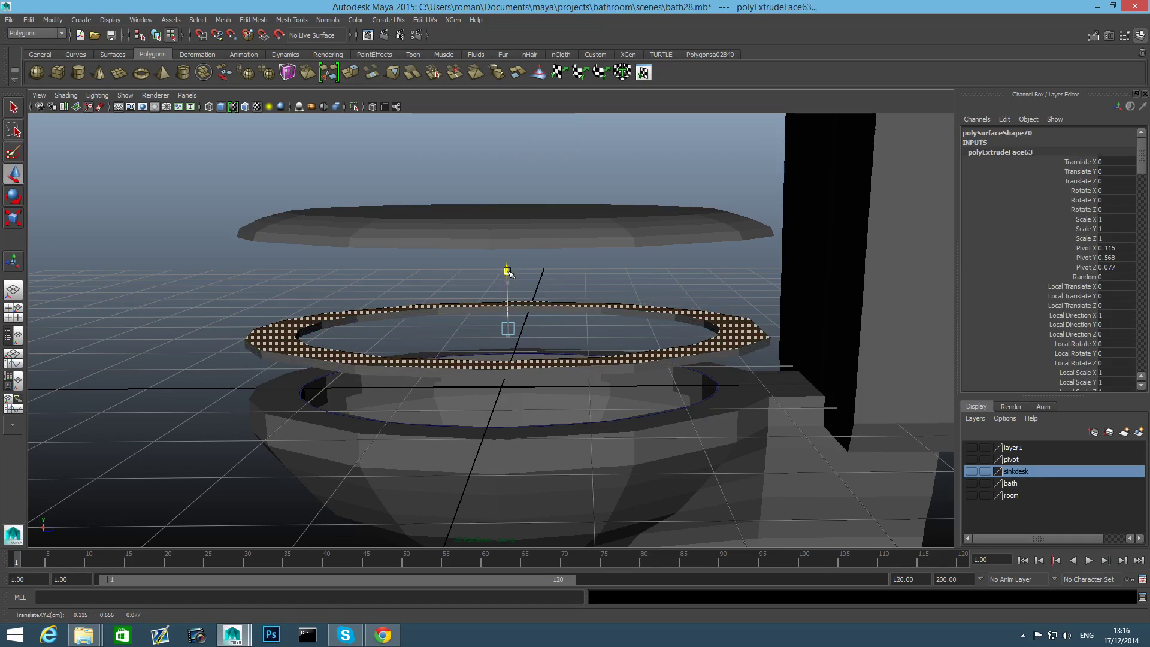
key(F8)
Lower the lid onto the seat ring, to a Translate Y of about 0.667.
alt+drag(538, 391, 537, 364)
click(554, 389)
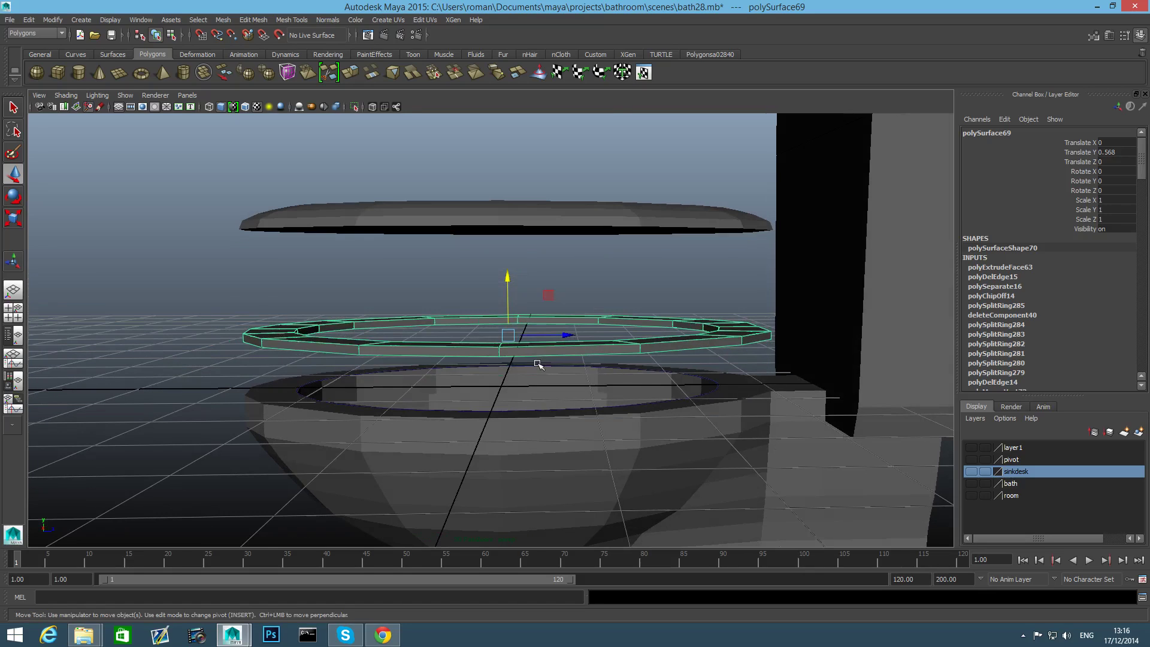
shift+click(500, 223)
click(535, 211)
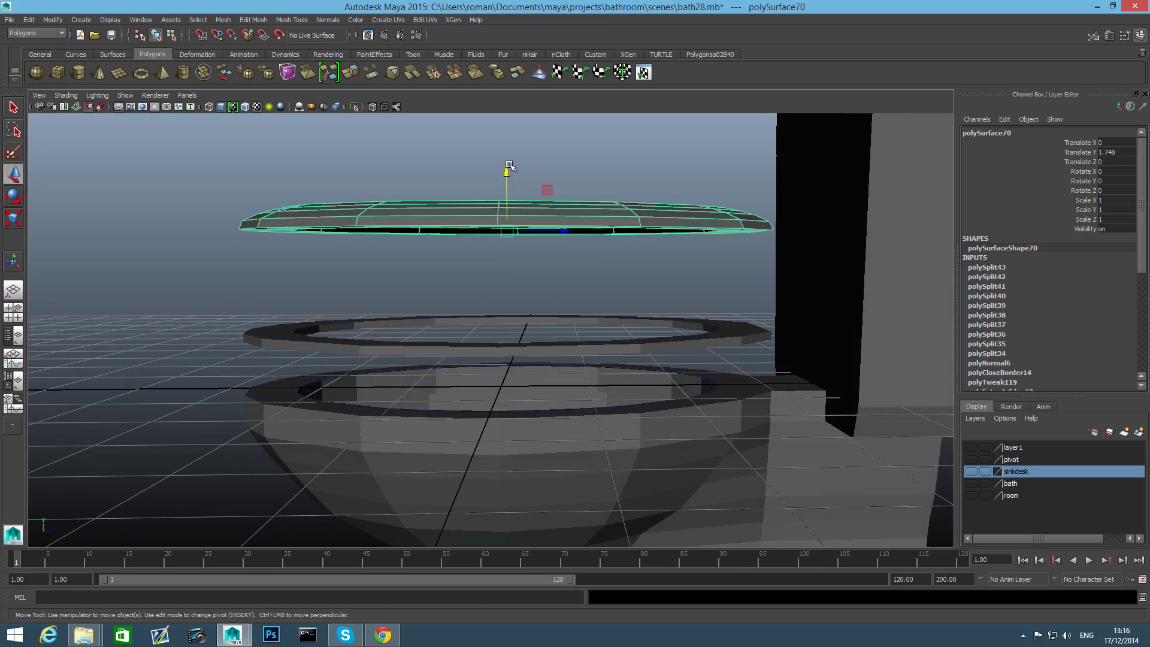
drag(509, 165, 498, 263)
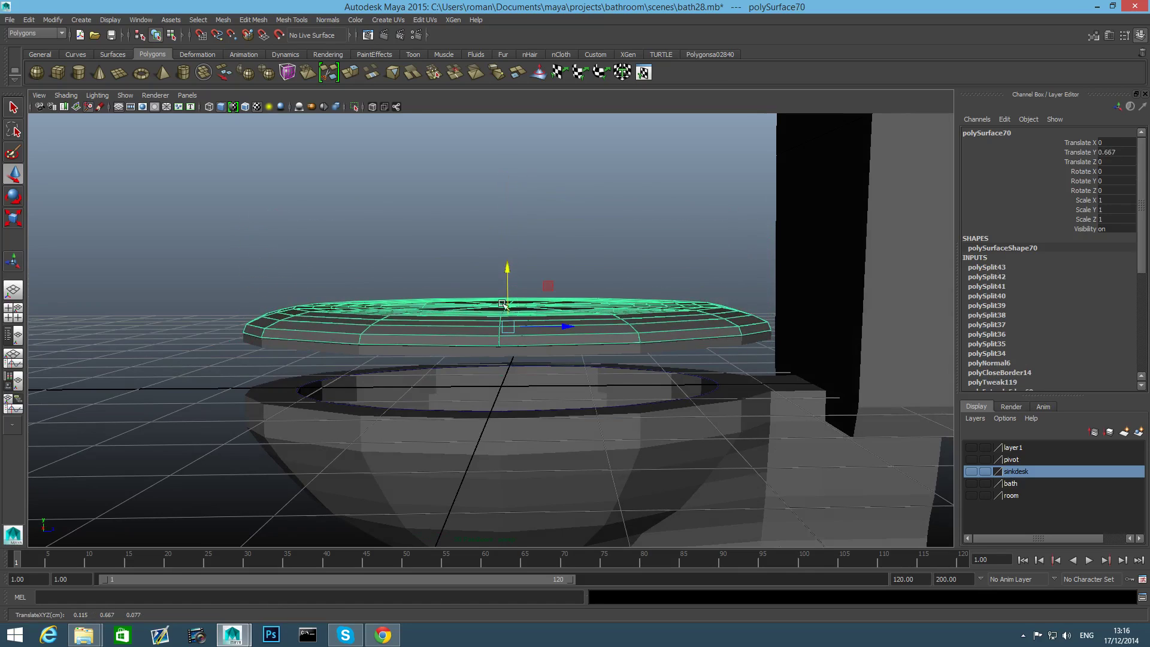
Thicken the seat ring vertically to a Scale Y of about 1.195 and adjust its Translate Y to about 0.554.
click(529, 350)
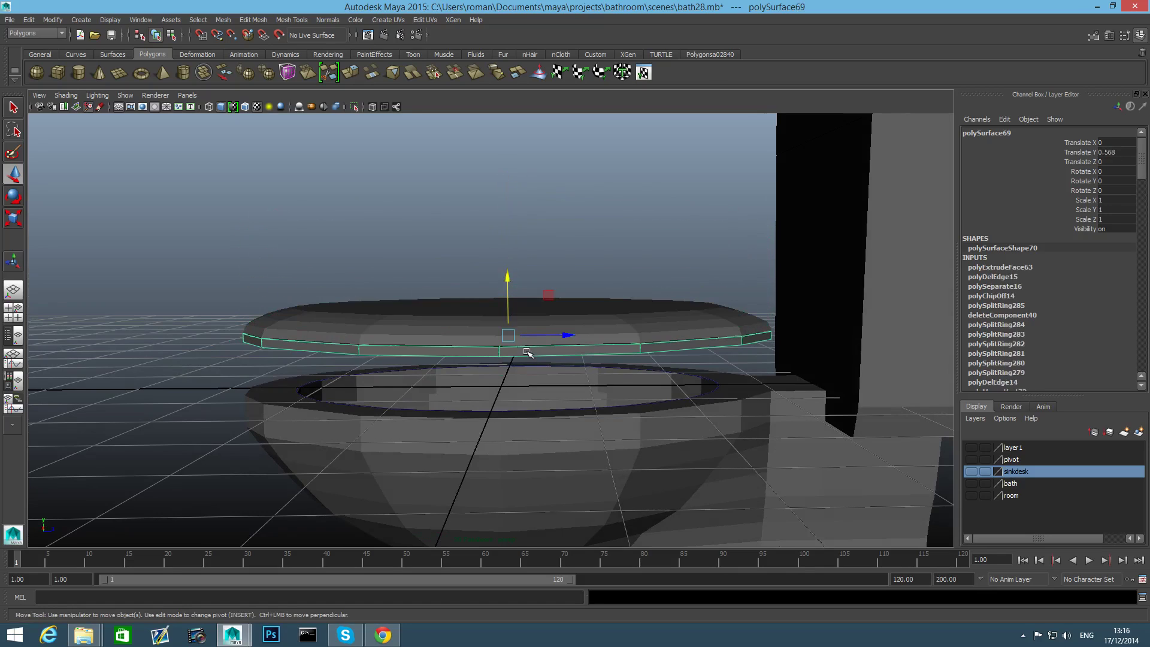
key(e)
key(r)
drag(507, 285, 510, 278)
key(w)
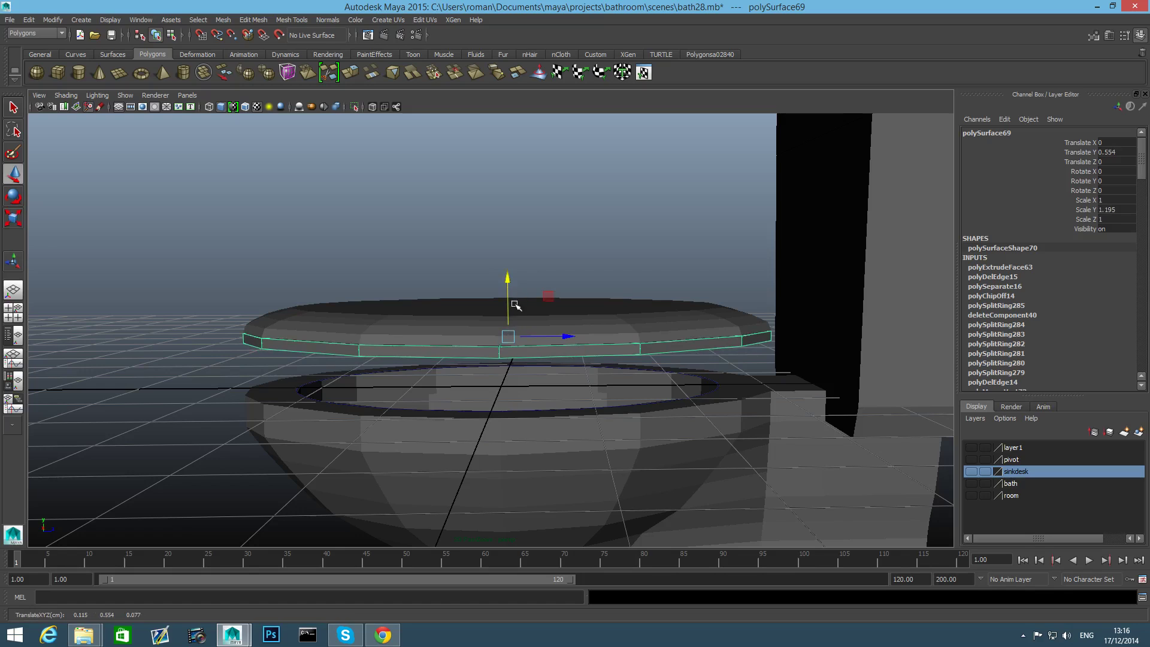
Lower the lid and seat ring together onto the bowl rim, with the lid at a Translate Y of about 0.137.
alt+drag(481, 321, 467, 352)
drag(510, 280, 514, 319)
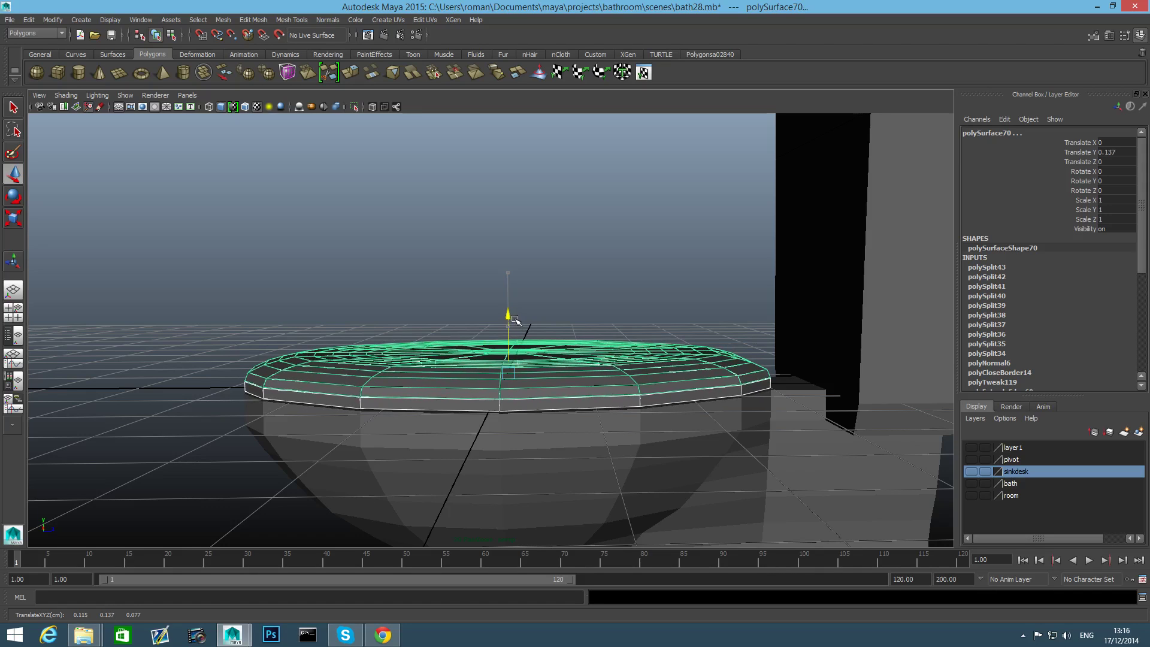
alt+middle_drag(557, 377, 537, 339)
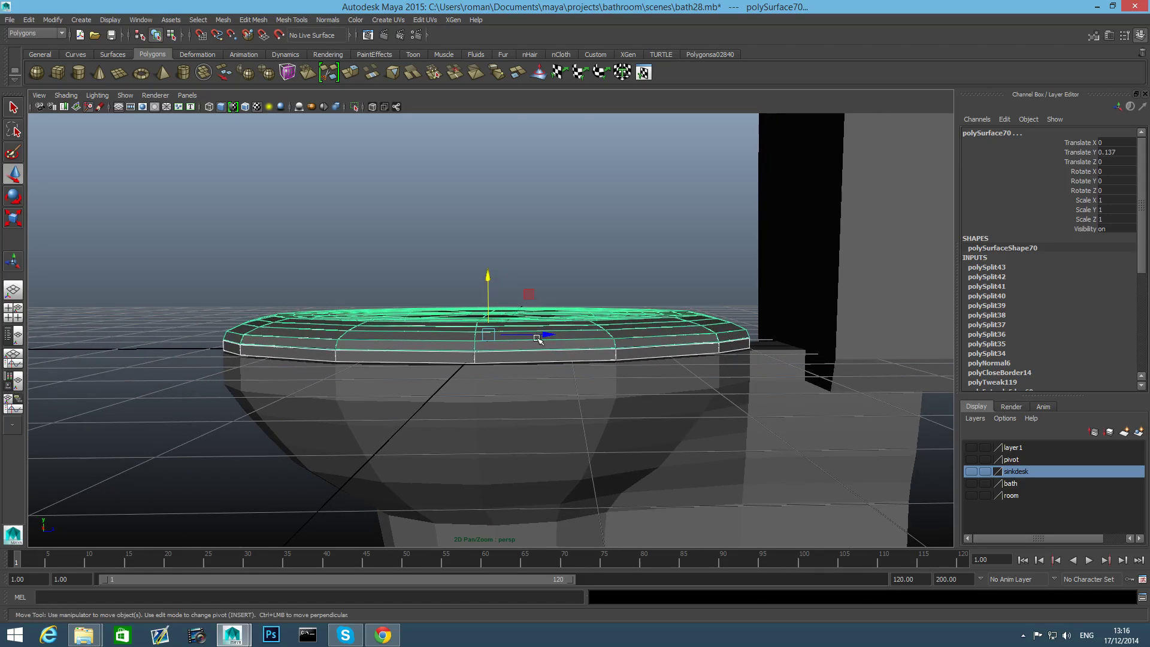
mouse_move(538, 339)
alt+mouse_down()
mouse_move(647, 346)
mouse_move(599, 338)
mouse_move(558, 365)
mouse_move(474, 363)
mouse_move(503, 350)
mouse_move(469, 352)
mouse_move(522, 350)
mouse_move(511, 364)
mouse_move(530, 346)
alt+mouse_up()
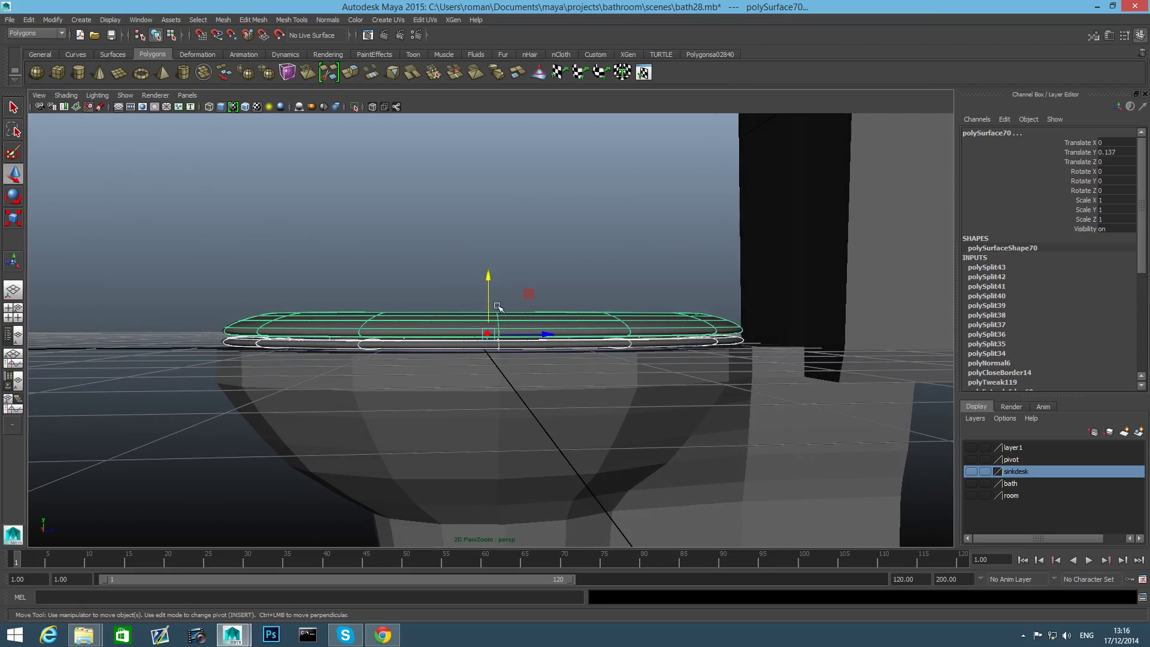
Thicken the seat ring to a Scale Y of about 1.696 and reseat both pieces on the bowl, with the lid at Translate Y 0.123.
drag(491, 275, 491, 258)
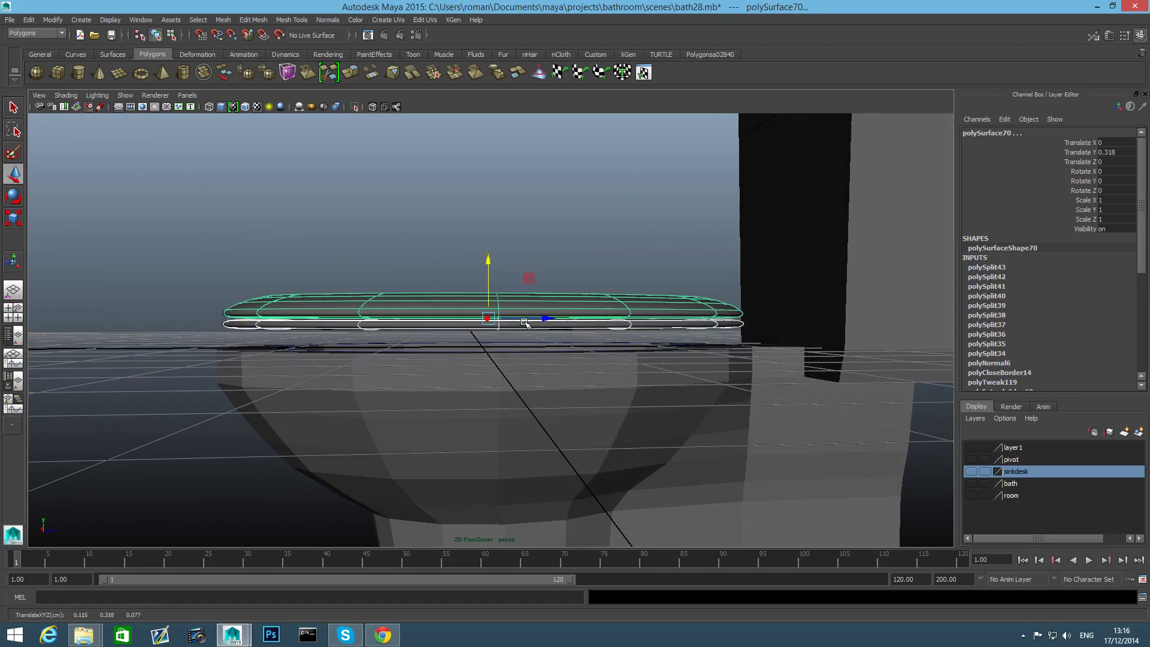
click(525, 325)
key(e)
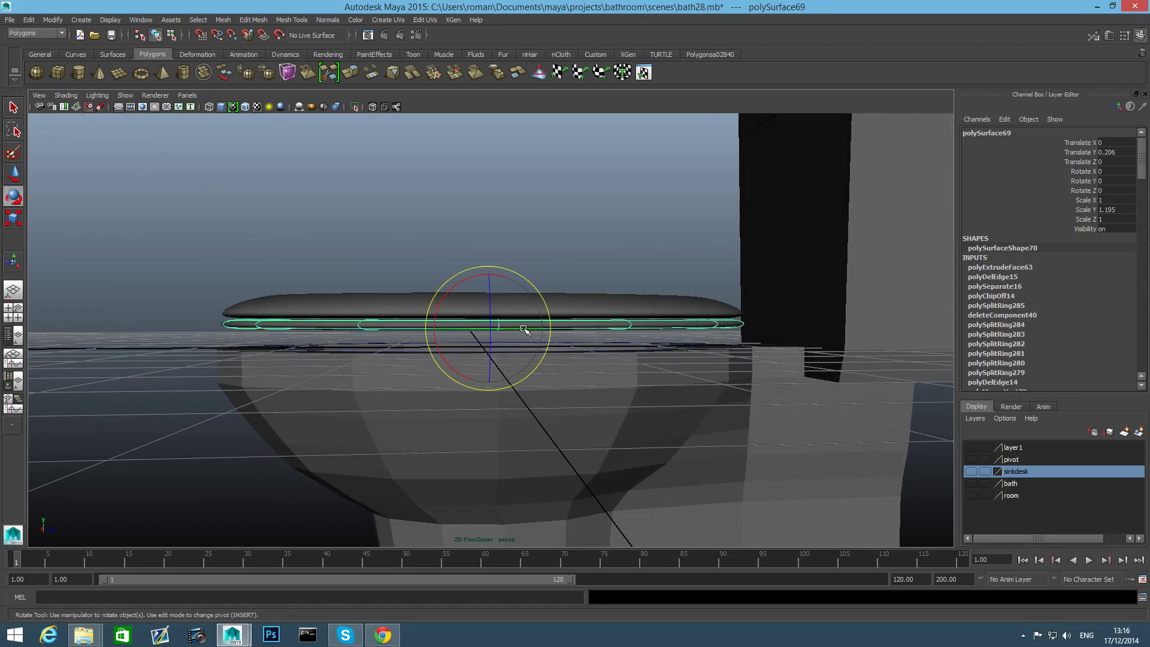
key(r)
mouse_move(494, 276)
mouse_down()
mouse_move(493, 264)
mouse_move(492, 278)
mouse_move(597, 292)
mouse_move(394, 303)
mouse_move(501, 287)
mouse_up()
key(w)
shift+click(539, 308)
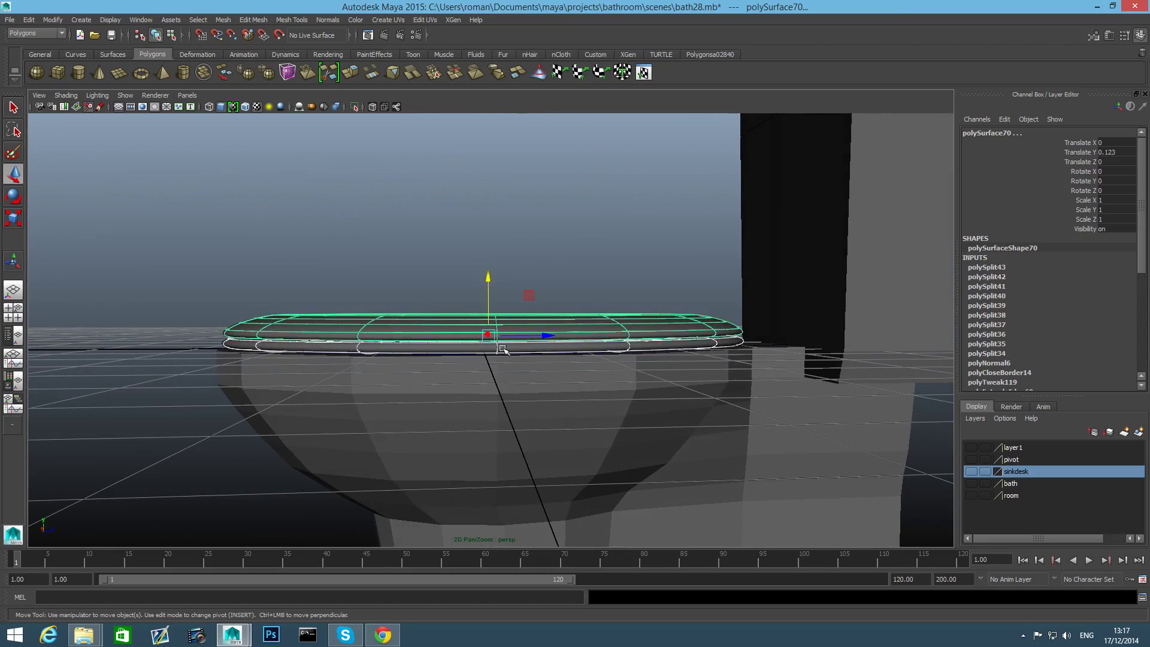
key(1)
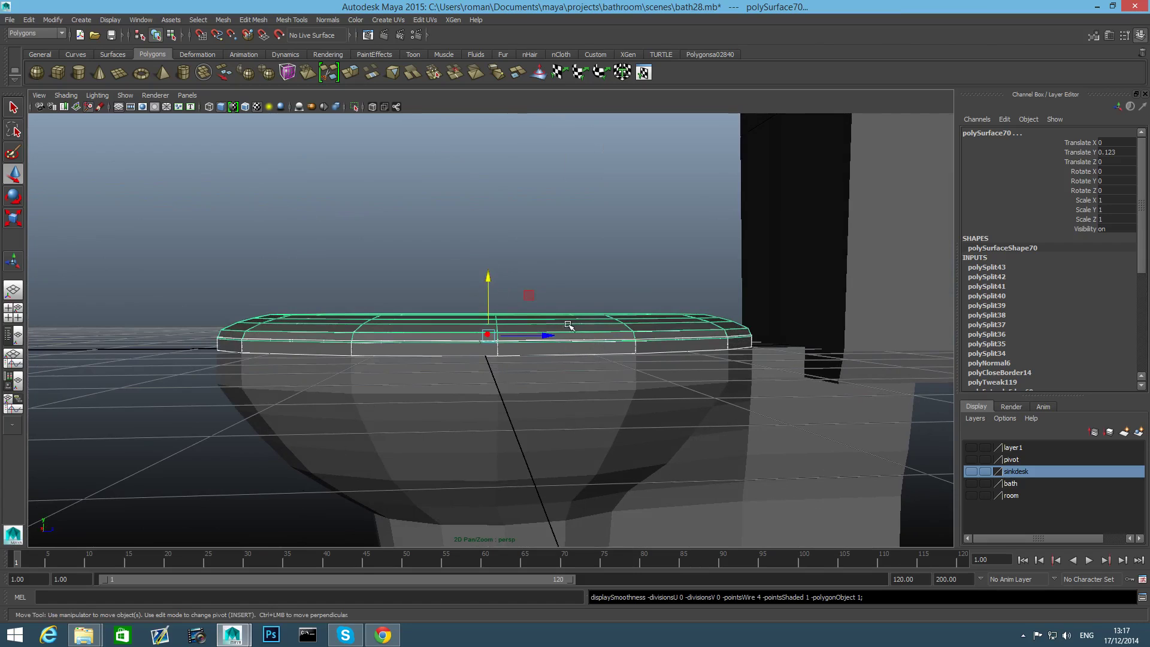
Raise only the lid slightly to a Translate Y of about 0.149 and display it smoothed.
alt+drag(463, 309, 598, 324)
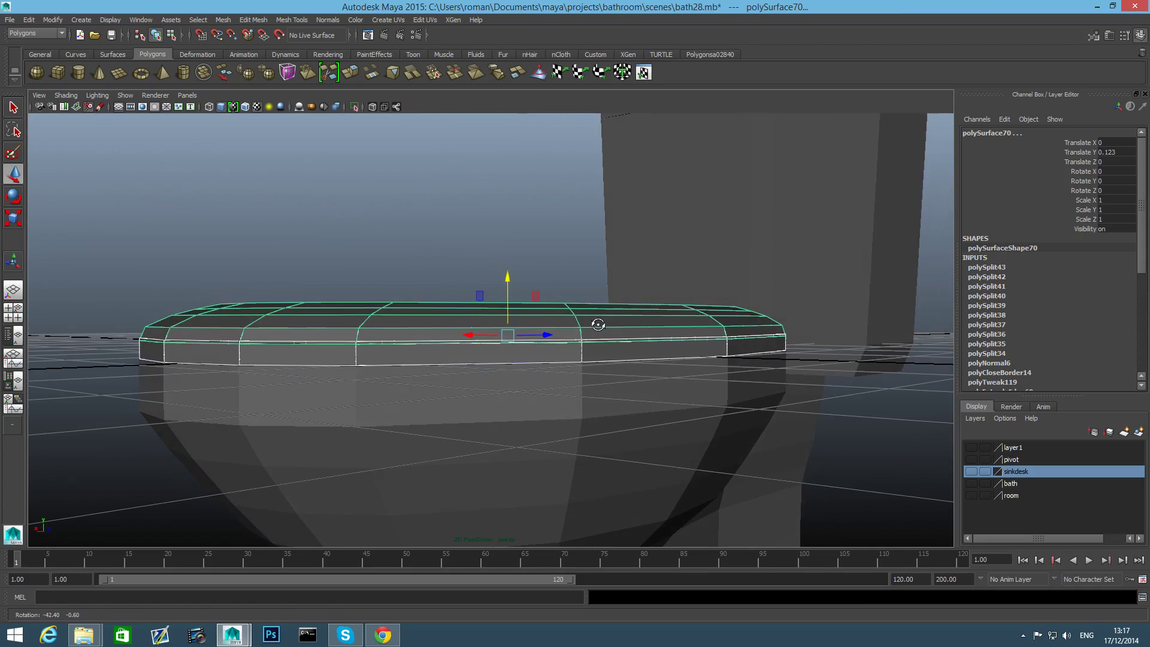
click(461, 323)
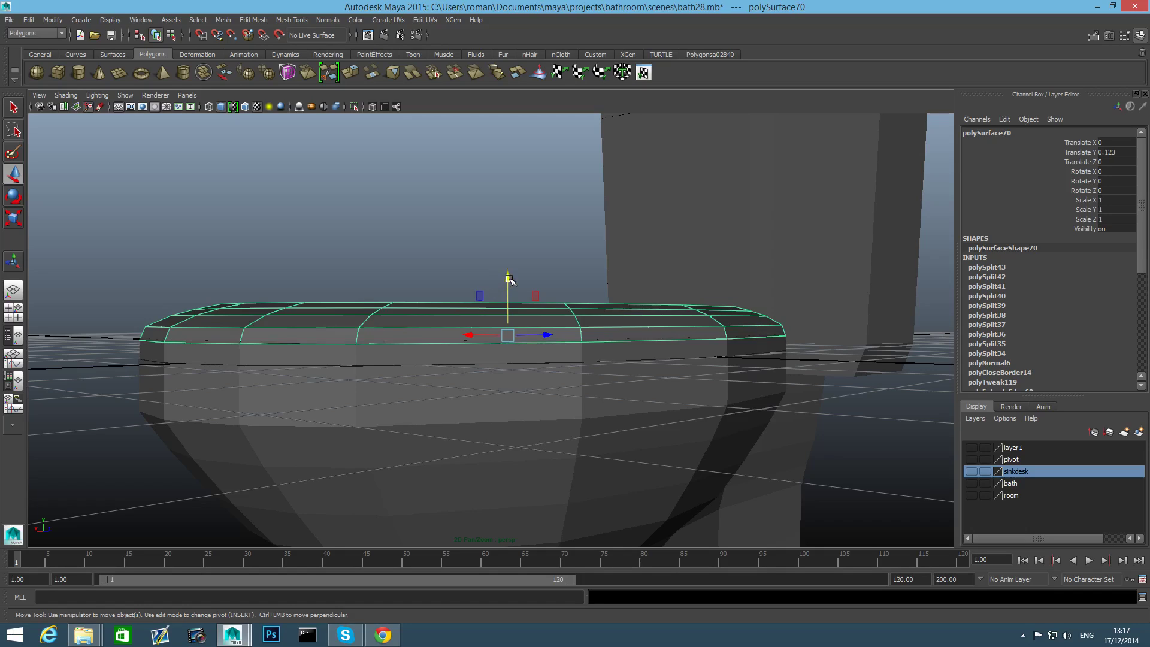
drag(508, 278, 508, 276)
key(3)
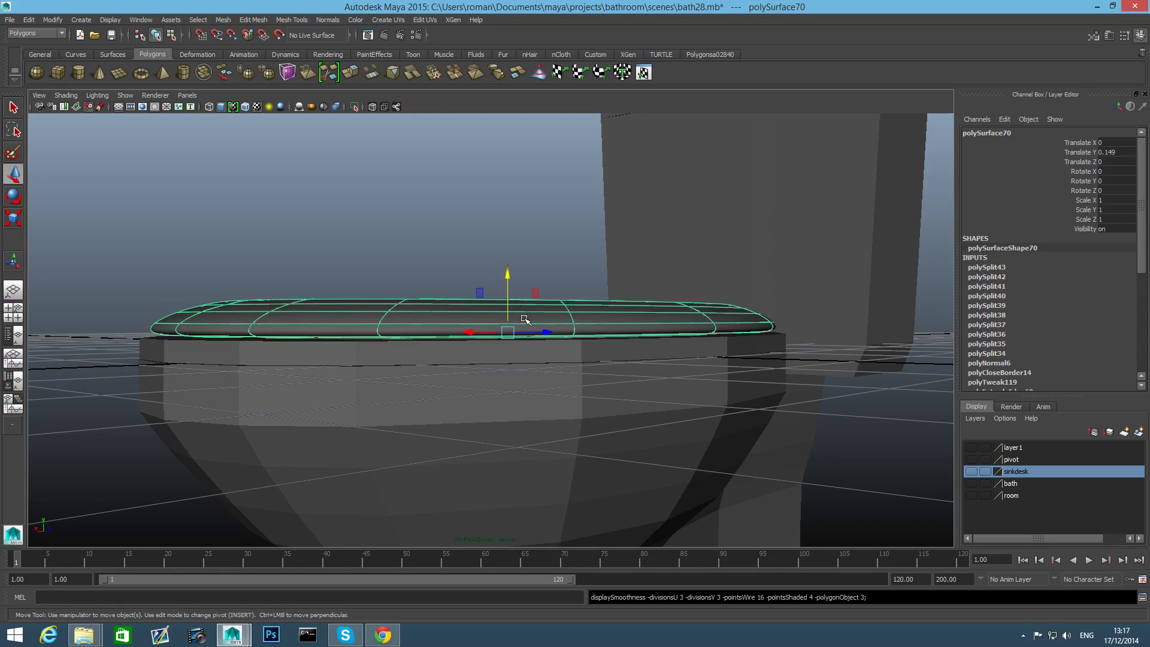
Preview the seat ring smoothed beneath the lid and return the ring to its unsmoothed display.
click(529, 348)
key(3)
alt+drag(529, 347, 465, 298)
key(e)
key(r)
key(1)
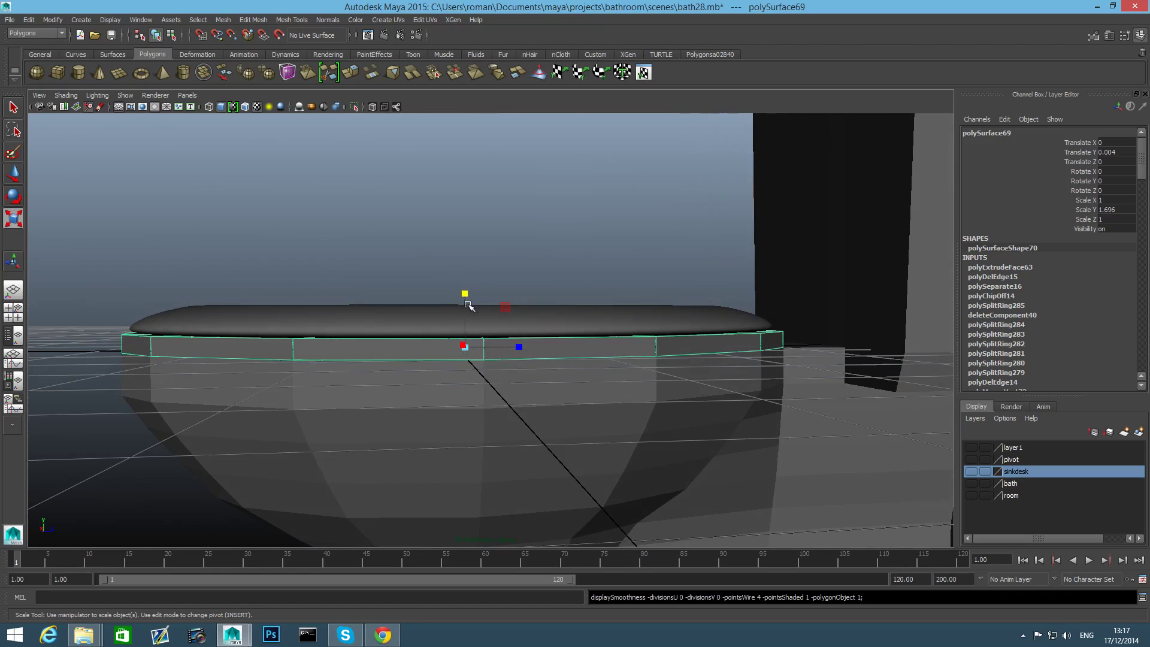
Lift the lid to inspect its underside, and set it back above the seat at a Translate Y of about 0.168.
click(420, 324)
key(w)
drag(464, 287, 538, 281)
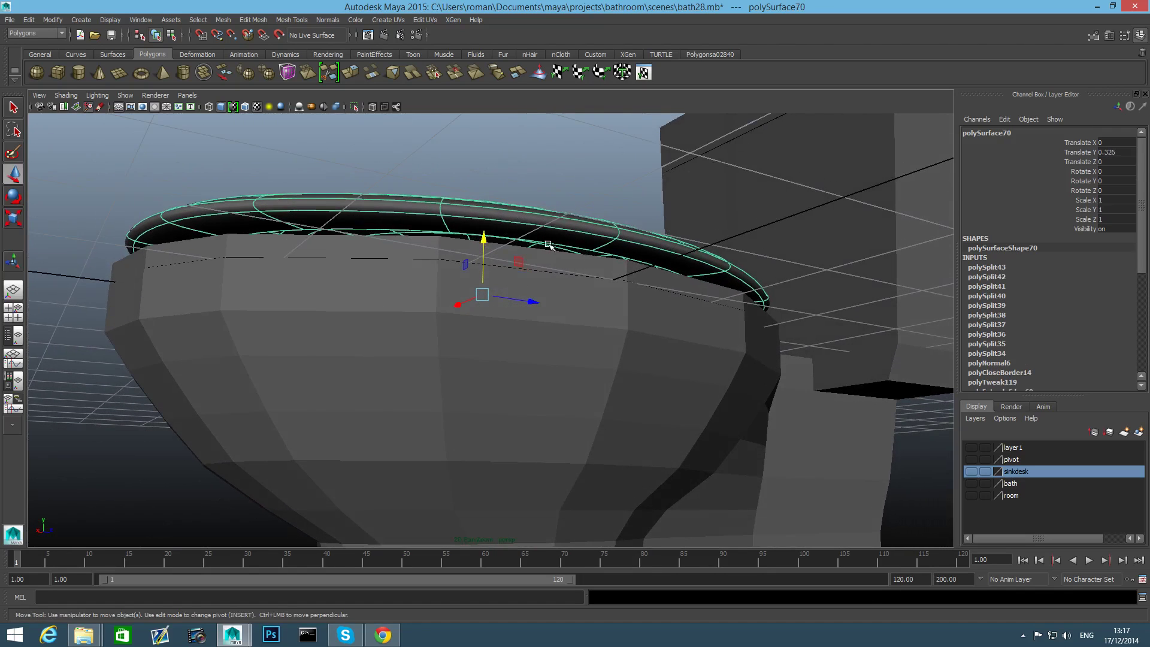
alt+drag(227, 224, 234, 265)
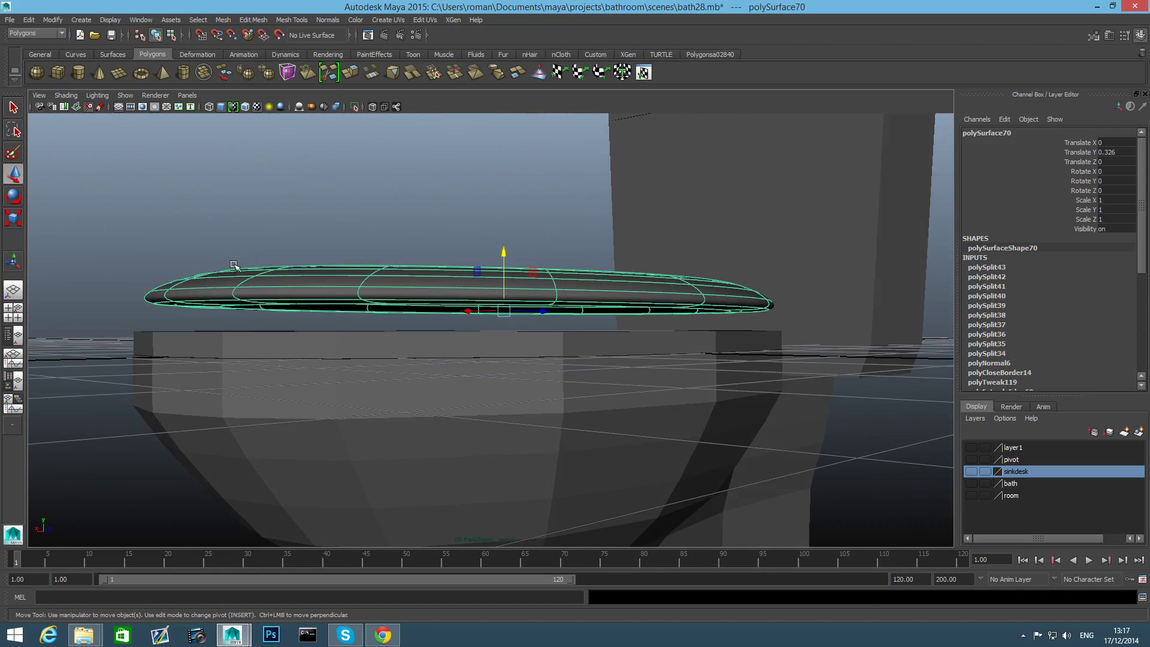
alt+drag(435, 321, 461, 277)
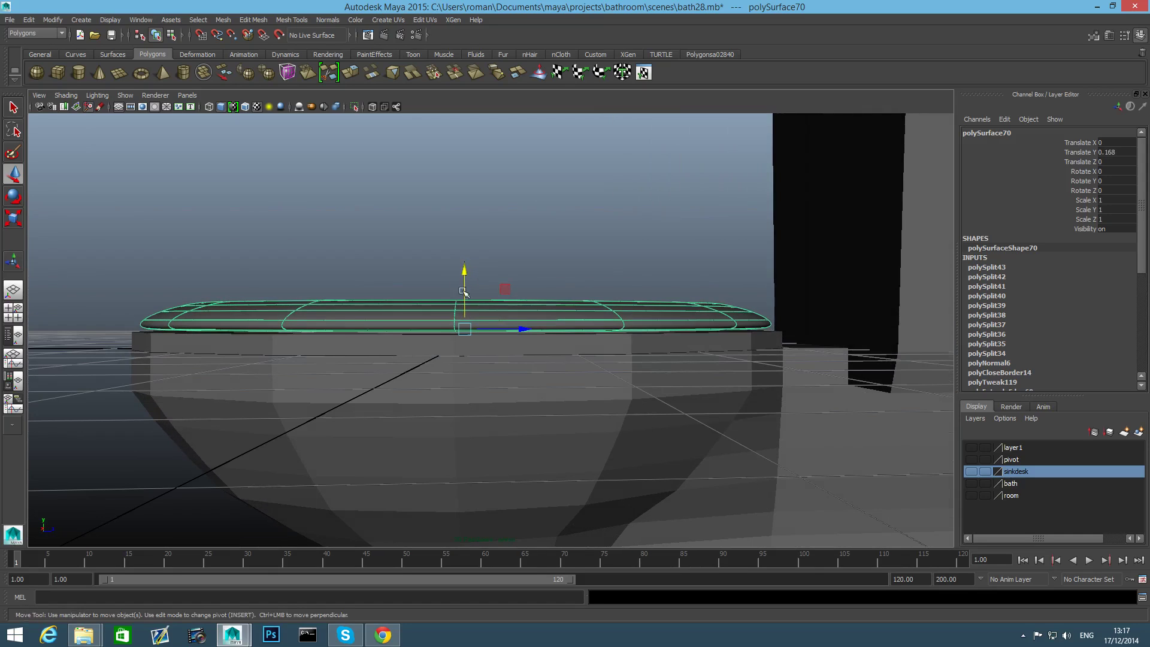
Return the lid to its unsmoothed display.
click(425, 344)
alt+drag(573, 336, 552, 346)
click(676, 335)
key(1)
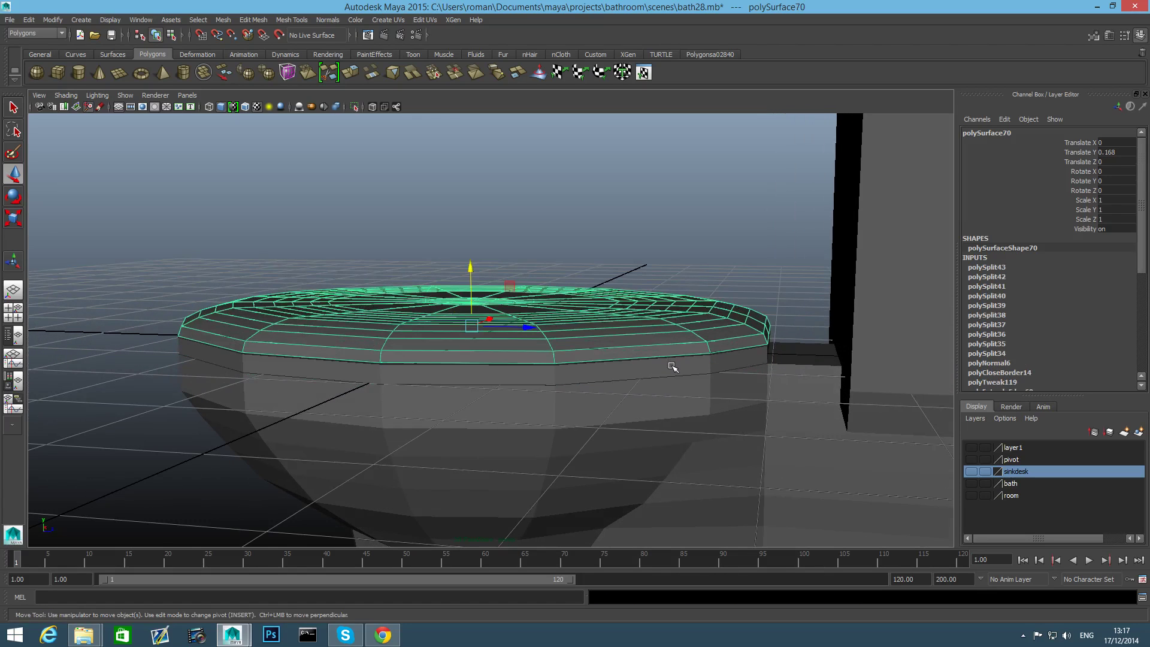
Inspect the back edge of the lid and seat near the tank and create a polygon pipe for the hinge.
shift+click(671, 367)
alt+drag(669, 365, 633, 356)
alt+right_drag(633, 356, 773, 385)
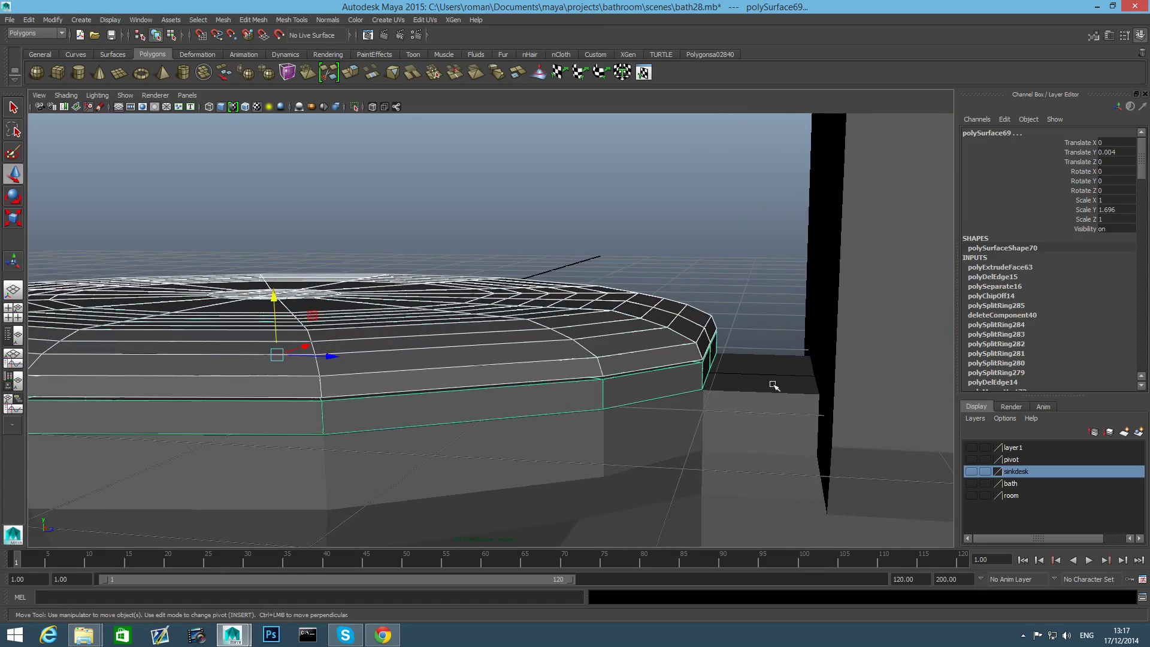
alt+middle_drag(772, 385, 687, 379)
alt+drag(688, 380, 701, 374)
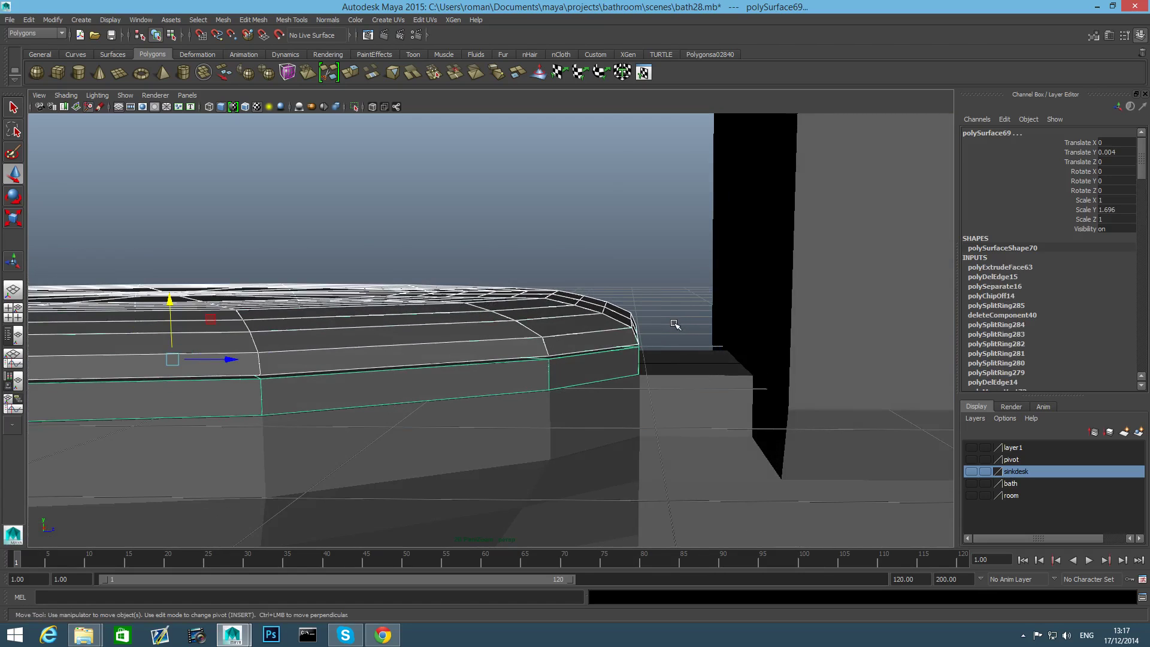
mouse_move(675, 324)
alt+mouse_down()
mouse_move(663, 337)
mouse_move(675, 339)
alt+mouse_up()
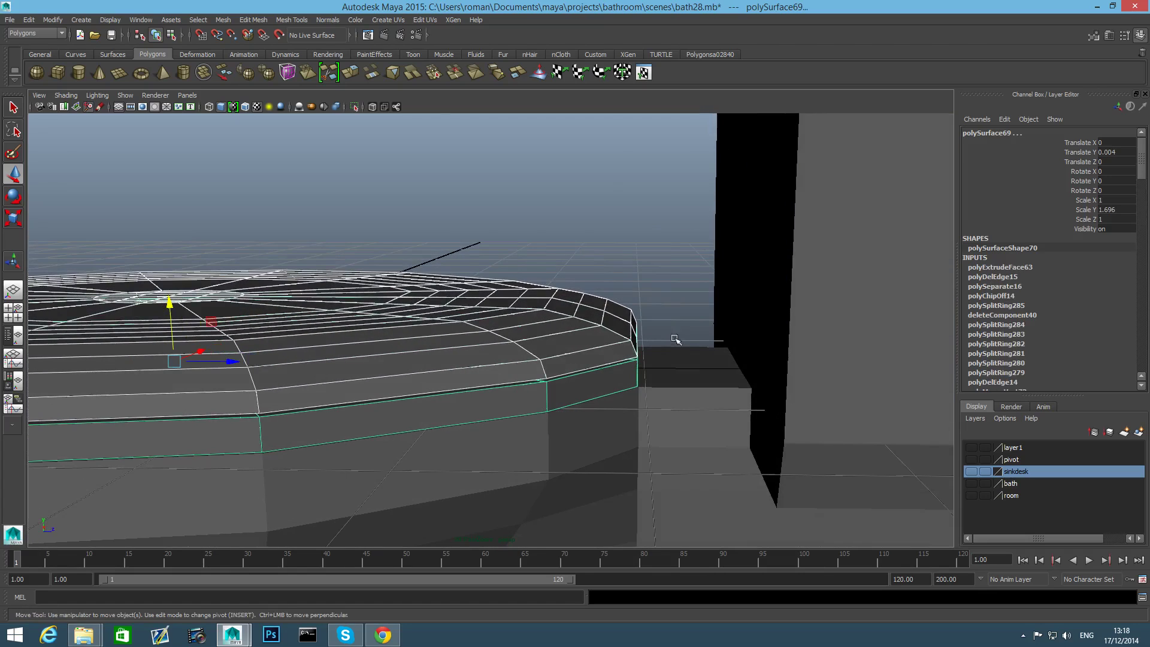
click(182, 73)
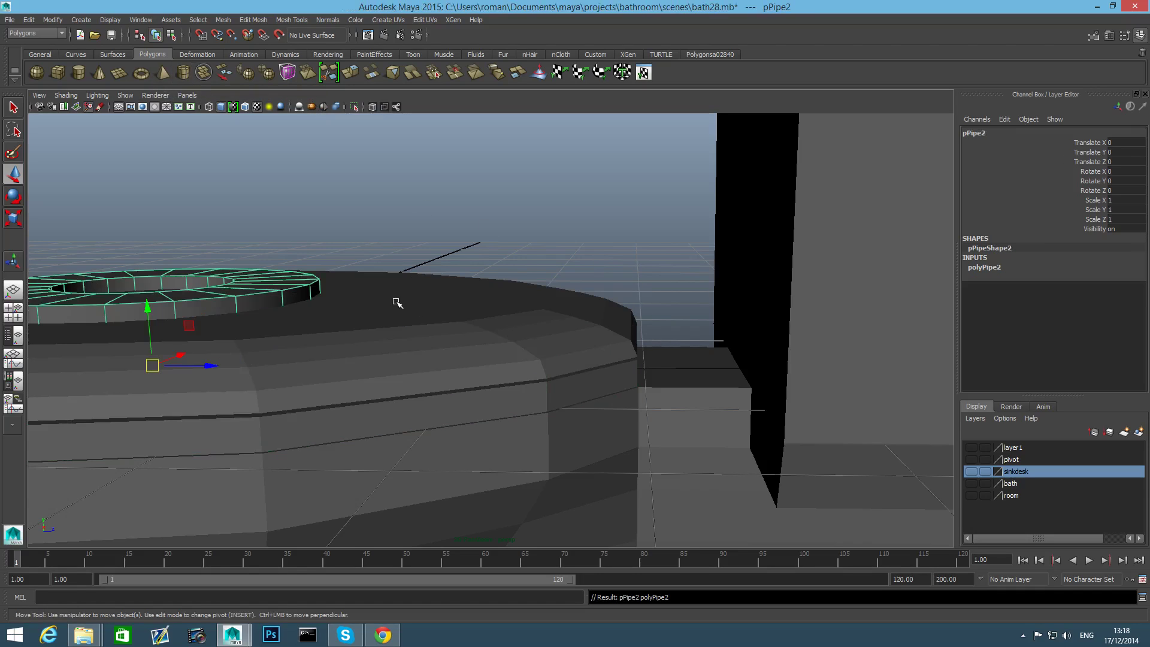
key(f)
Move the pipe toward the tank to a Translate Z of about 2.089 and turn it sideways with a Rotate Z of -90.
drag(441, 360, 585, 422)
key(e)
alt+middle_drag(586, 422, 567, 405)
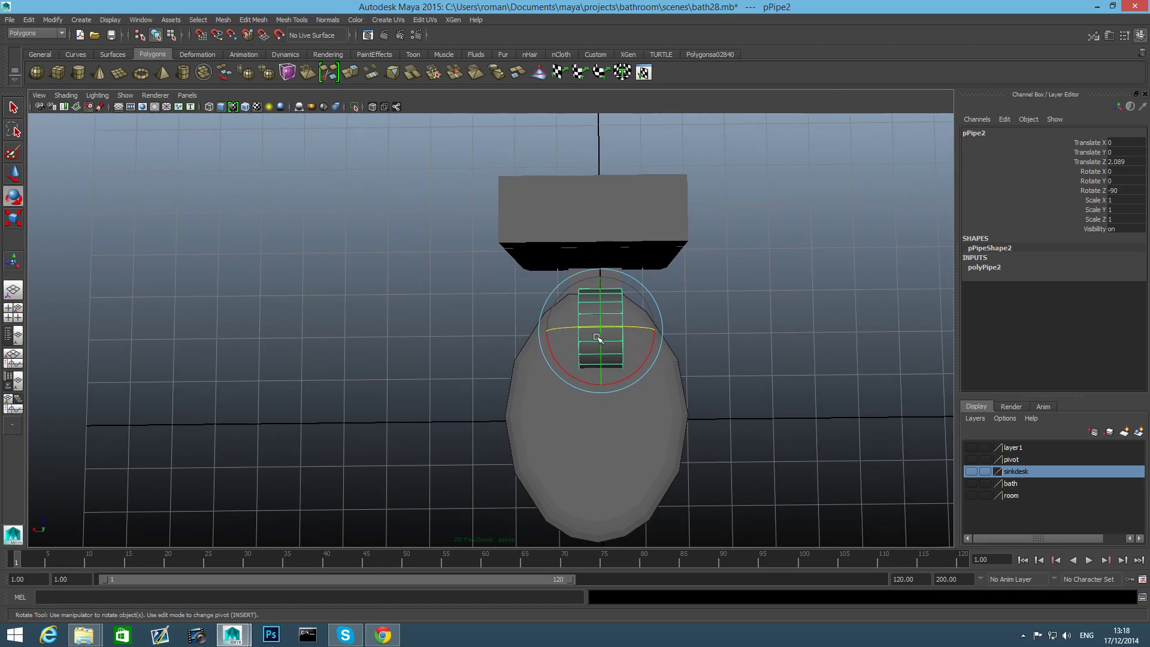
alt+drag(640, 432, 648, 433)
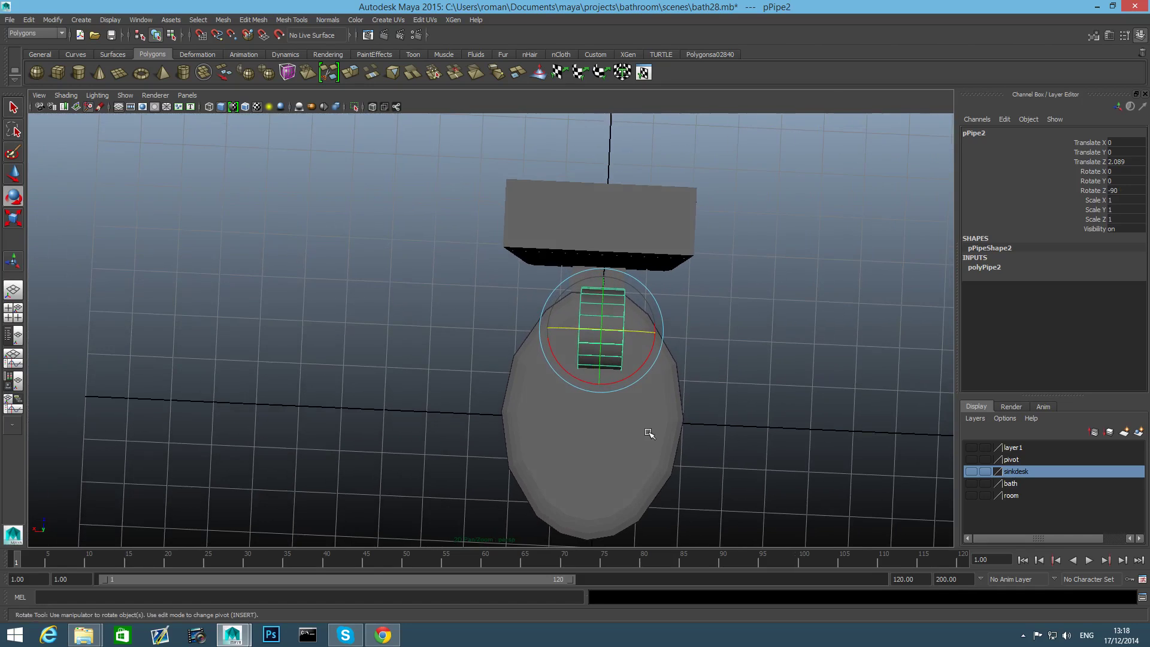
alt+drag(597, 242, 577, 235)
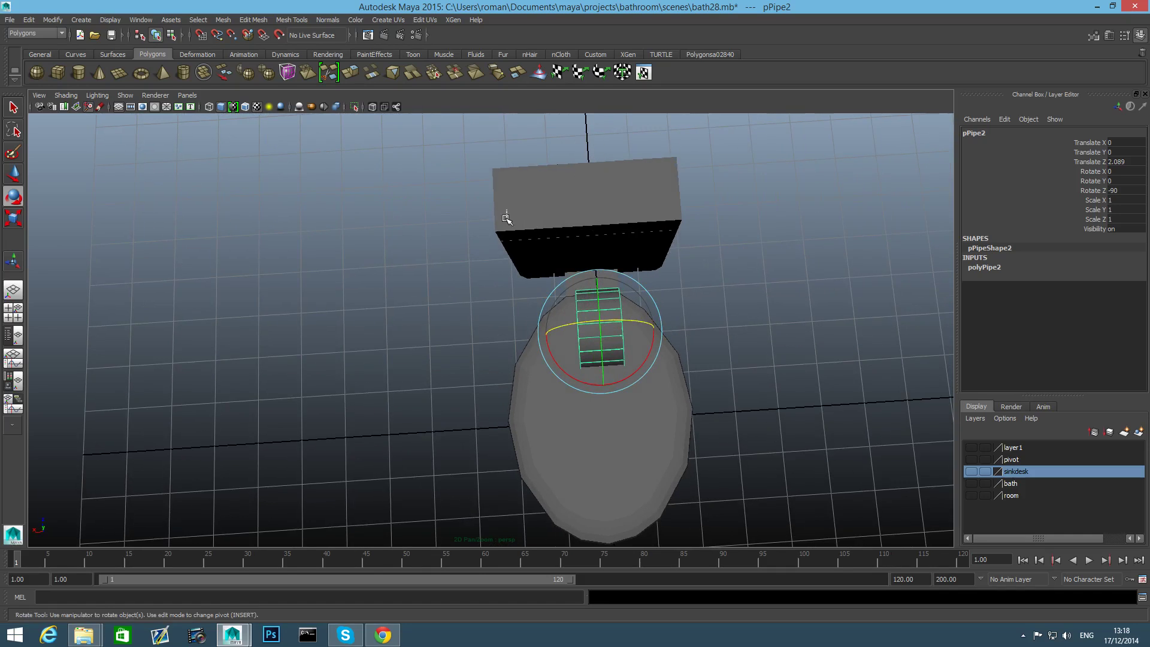
Select the lid, seat and bowl-and-tank body, show them framed in the top view, and enlarge the Move manipulator.
click(523, 440)
alt+drag(523, 442, 554, 433)
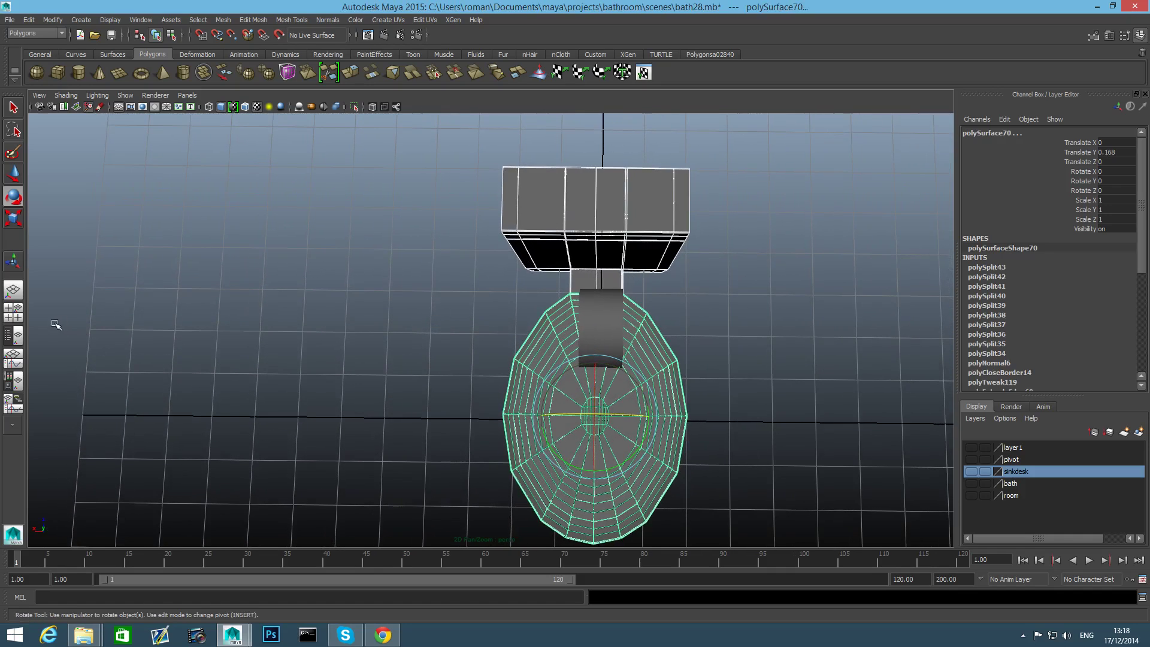
click(13, 312)
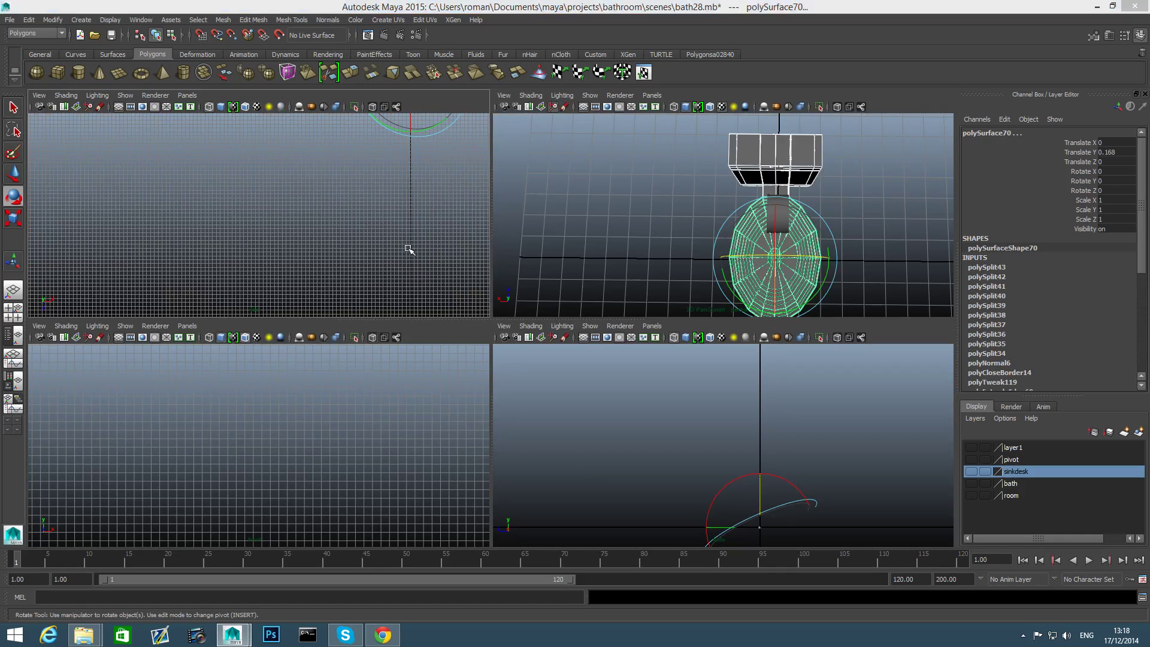
key(space)
alt+middle_drag(641, 285, 550, 461)
alt+middle_drag(578, 376, 390, 441)
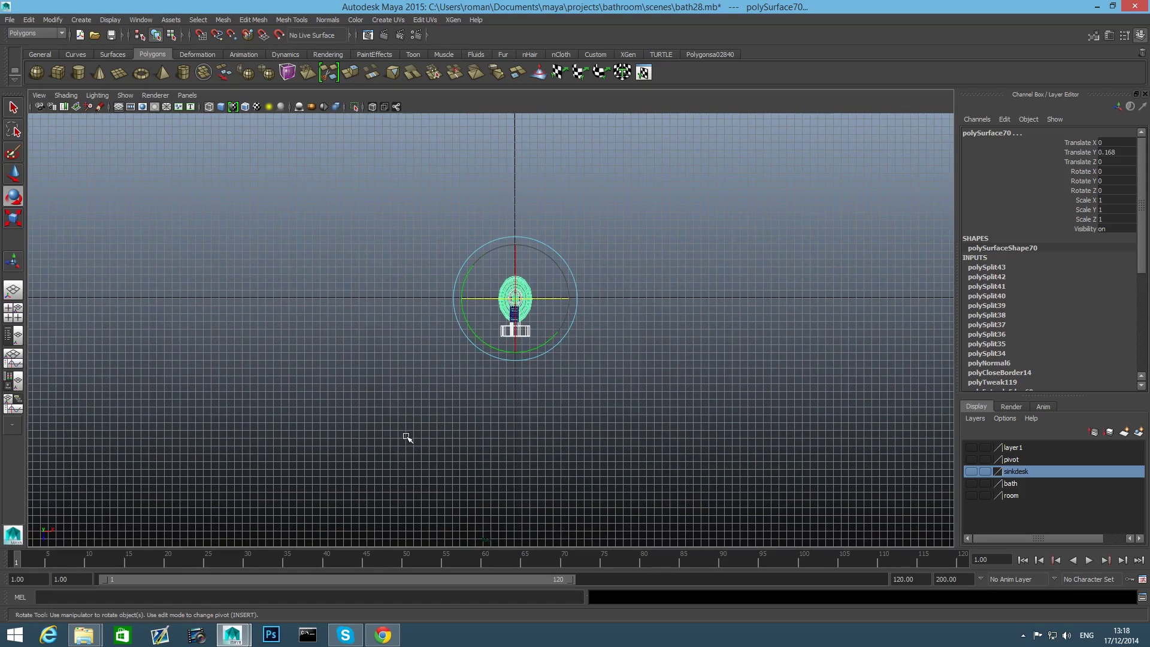
key(a)
scroll(472, 404, down, 3)
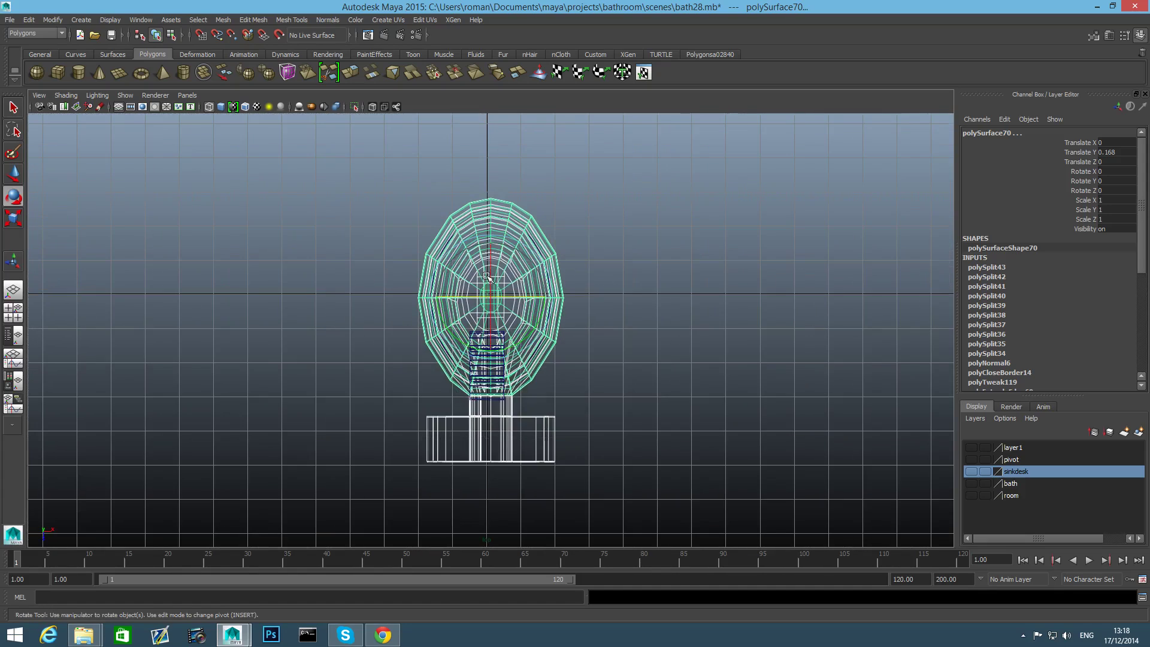
key(w)
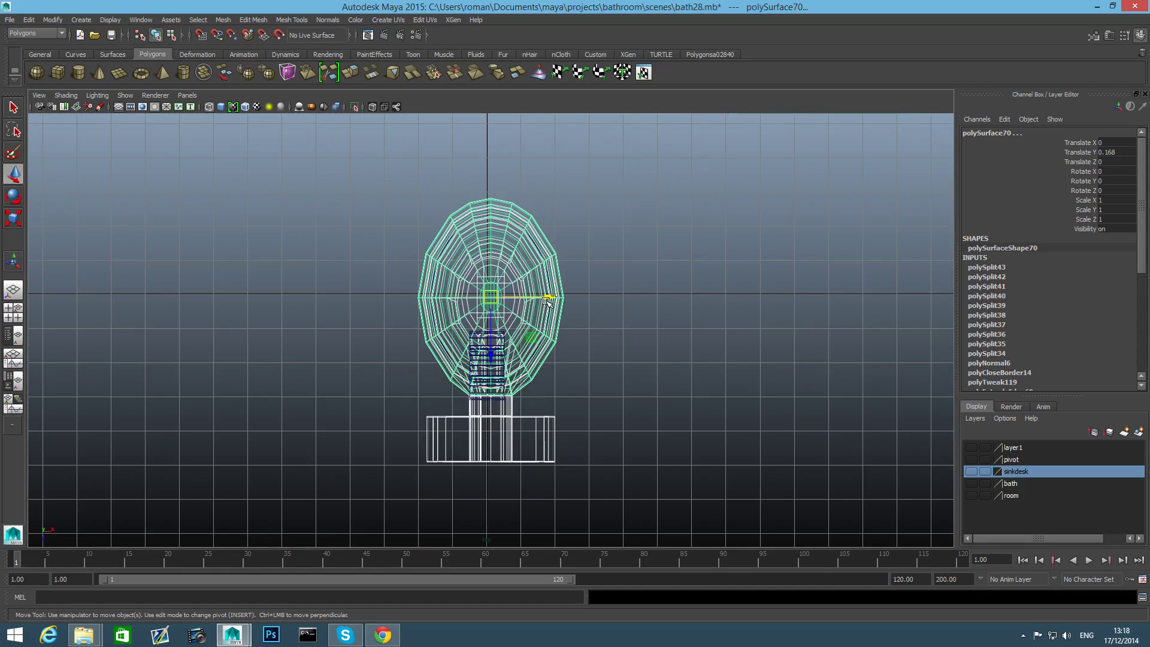
key(equal)
key(equal)
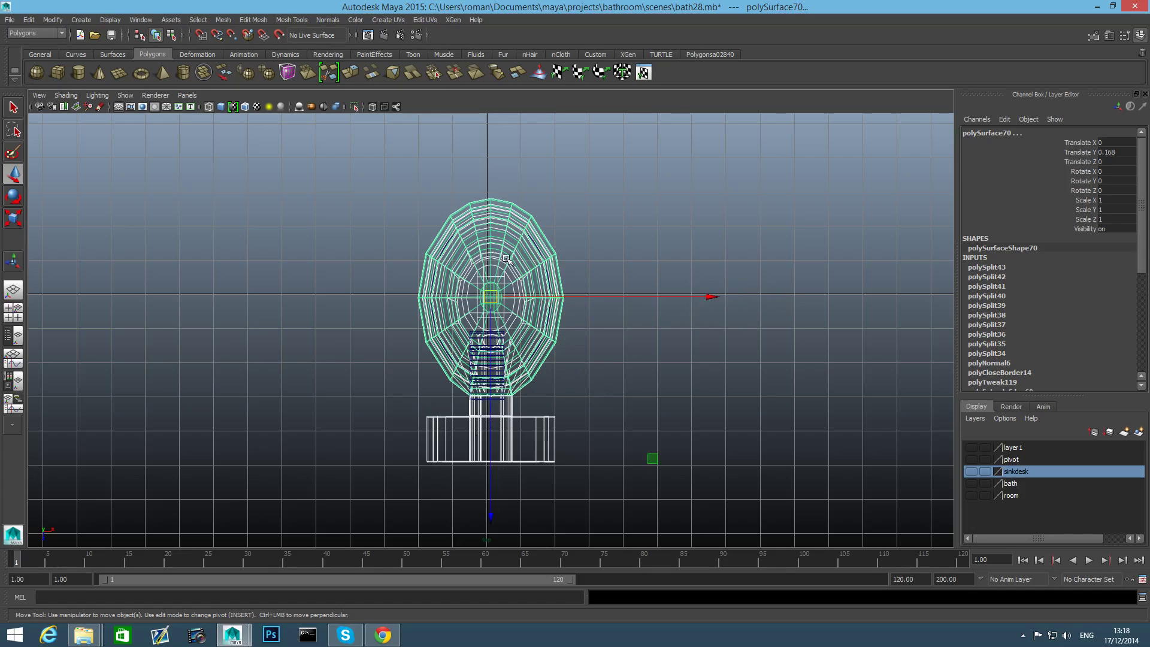
Try to shift the selected toilet parts sideways along X onto the grid's center line.
click(485, 180)
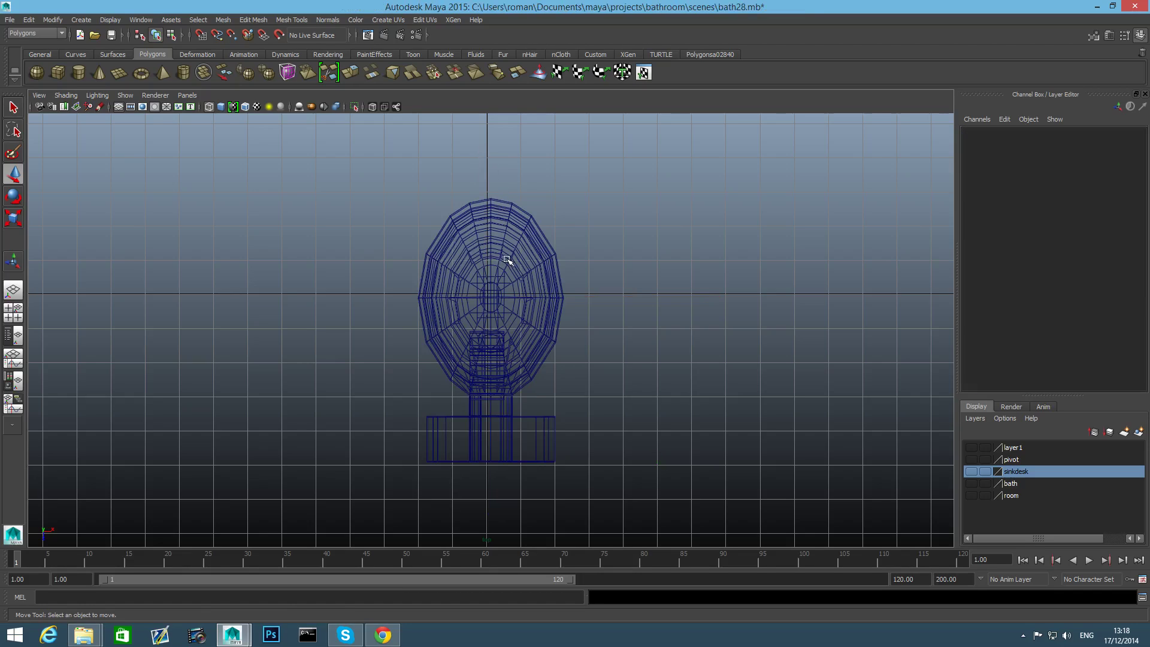
key(ctrl+z)
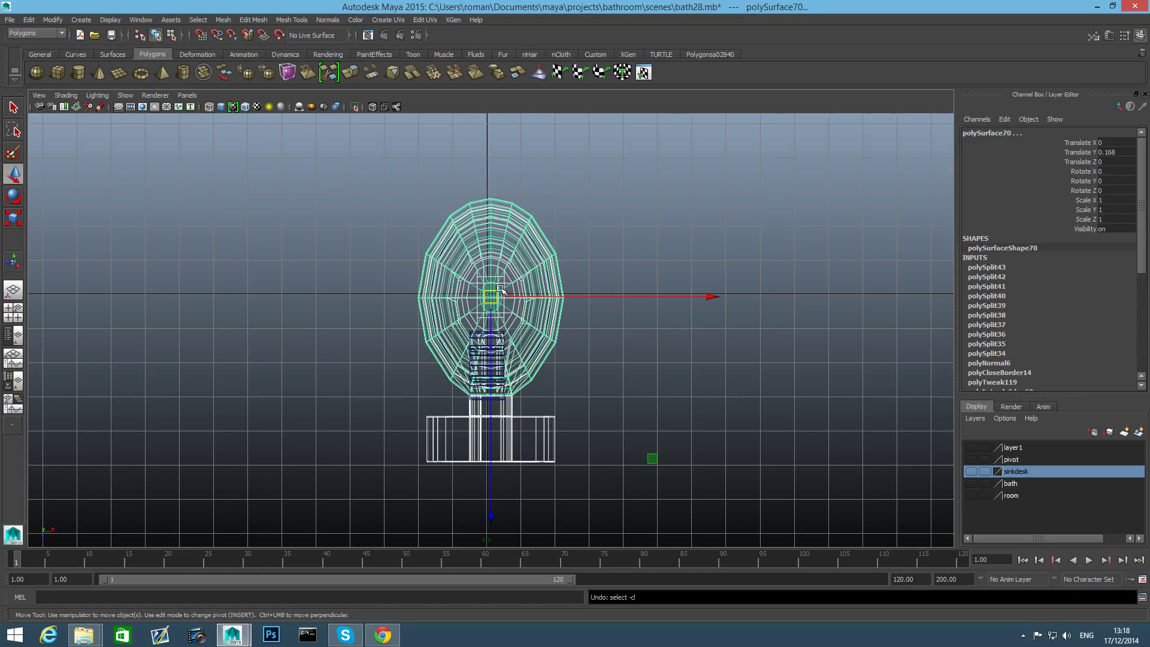
mouse_move(709, 297)
mouse_down()
mouse_move(690, 298)
mouse_move(704, 299)
mouse_up()
key(ctrl+z)
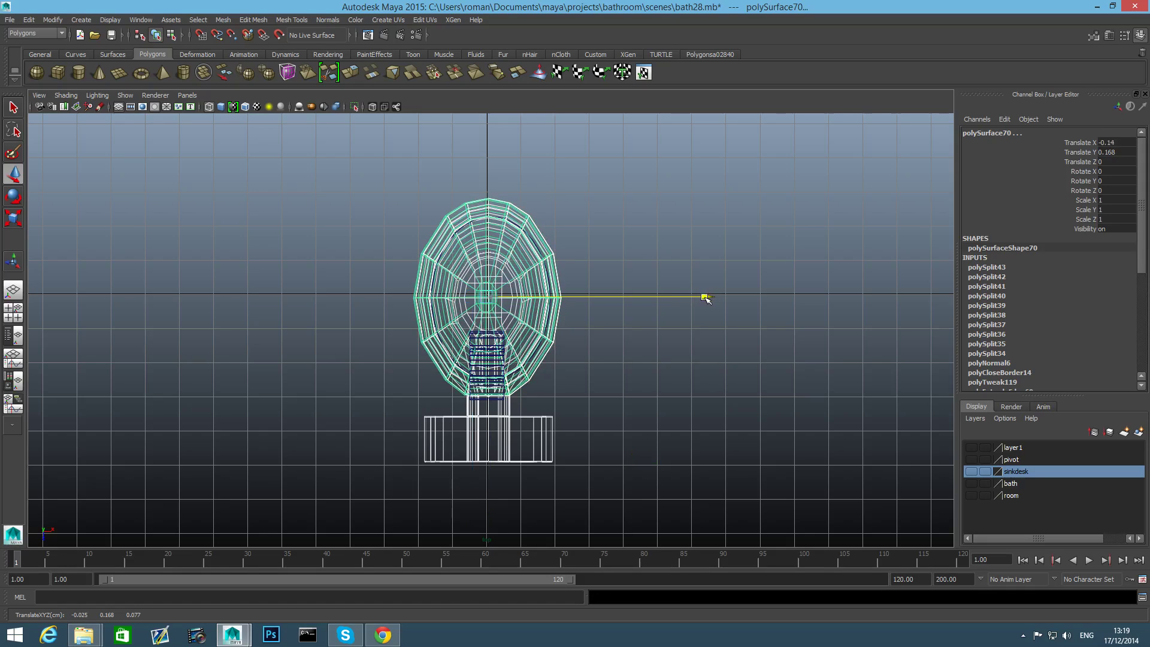
key(ctrl+z)
drag(527, 358, 548, 462)
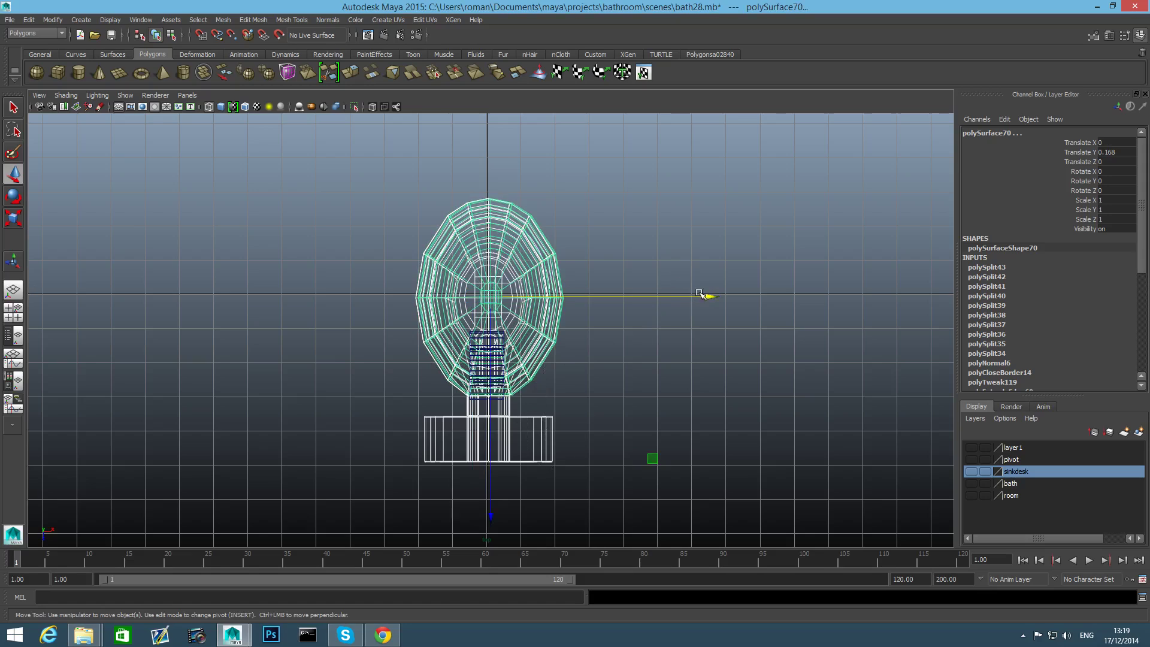
drag(710, 296, 703, 298)
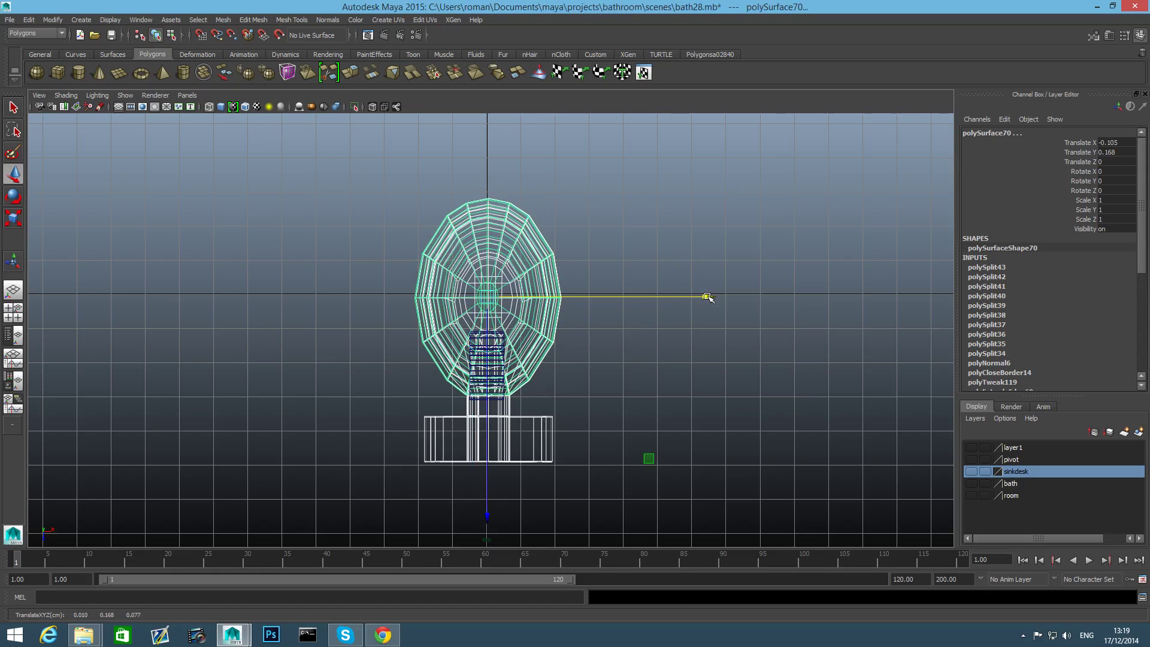
key(ctrl+z)
Select only the bowl-and-tank body, center its pivot, and shift it to a Translate X of about -0.123.
key(space)
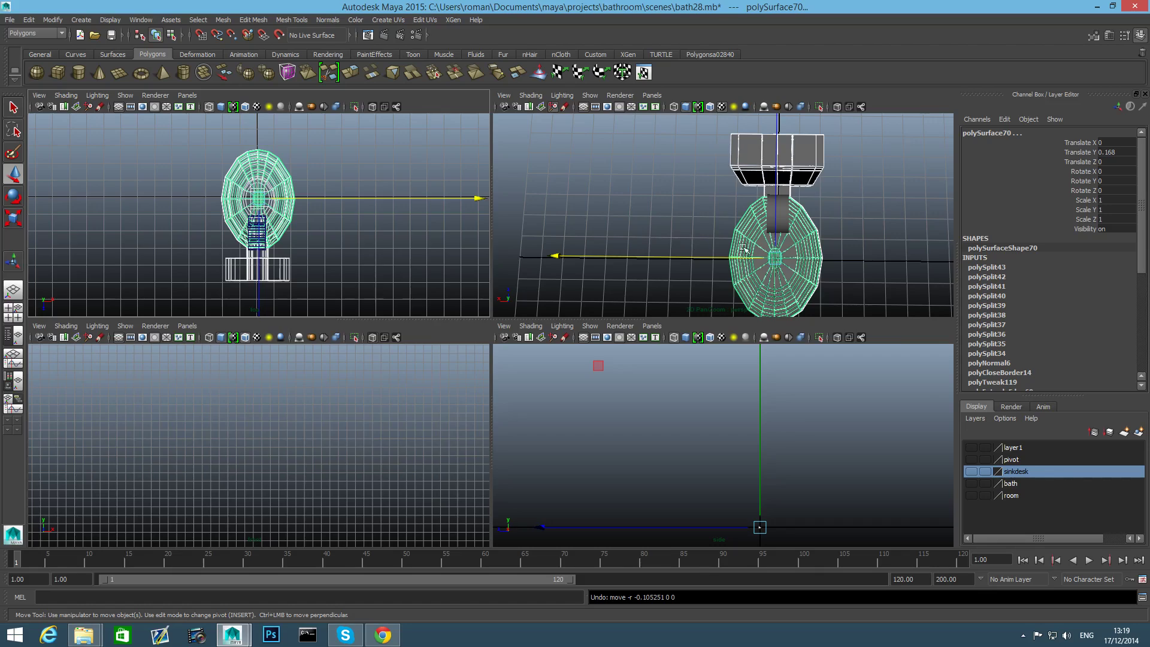
key(space)
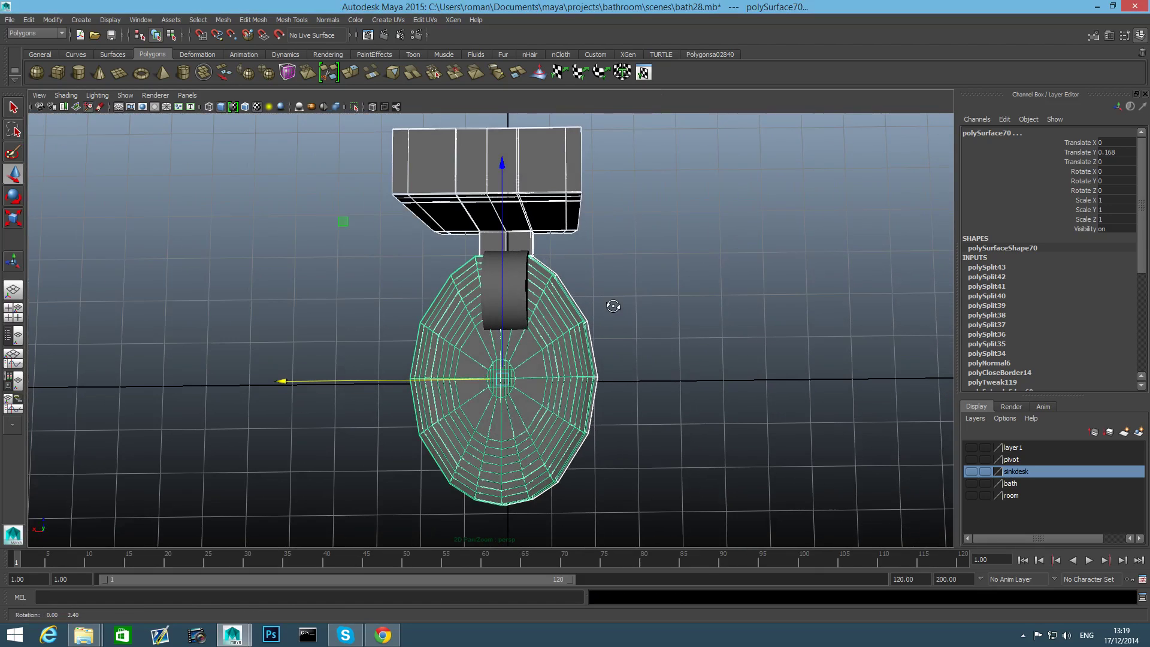
alt+middle_drag(333, 181, 394, 193)
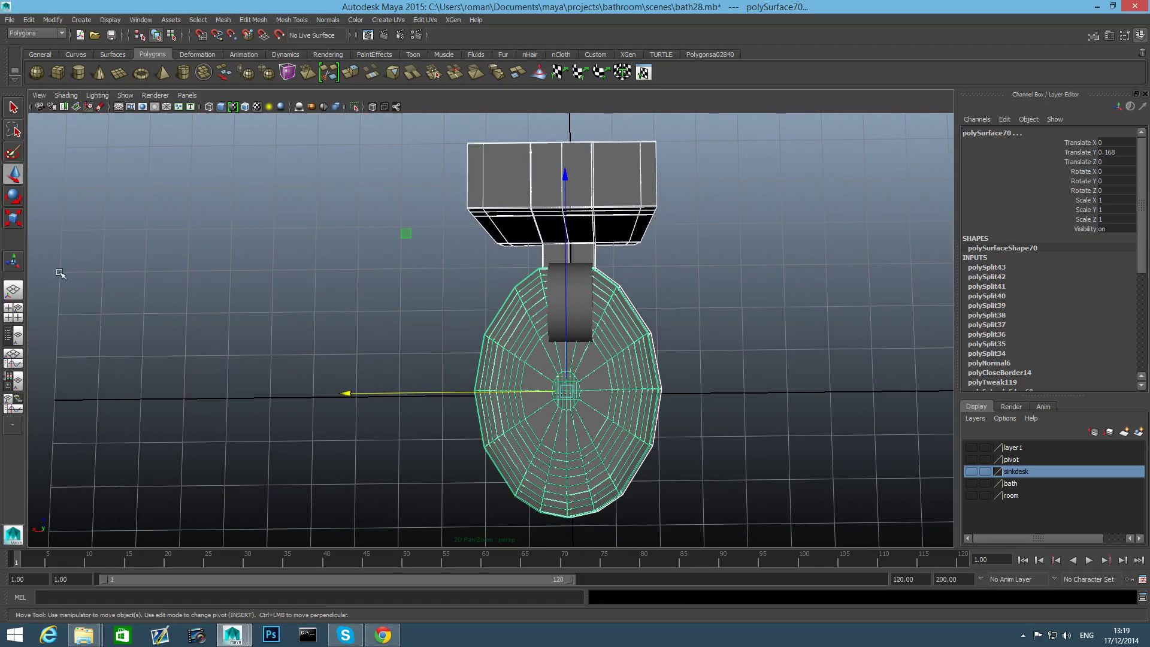
key(space)
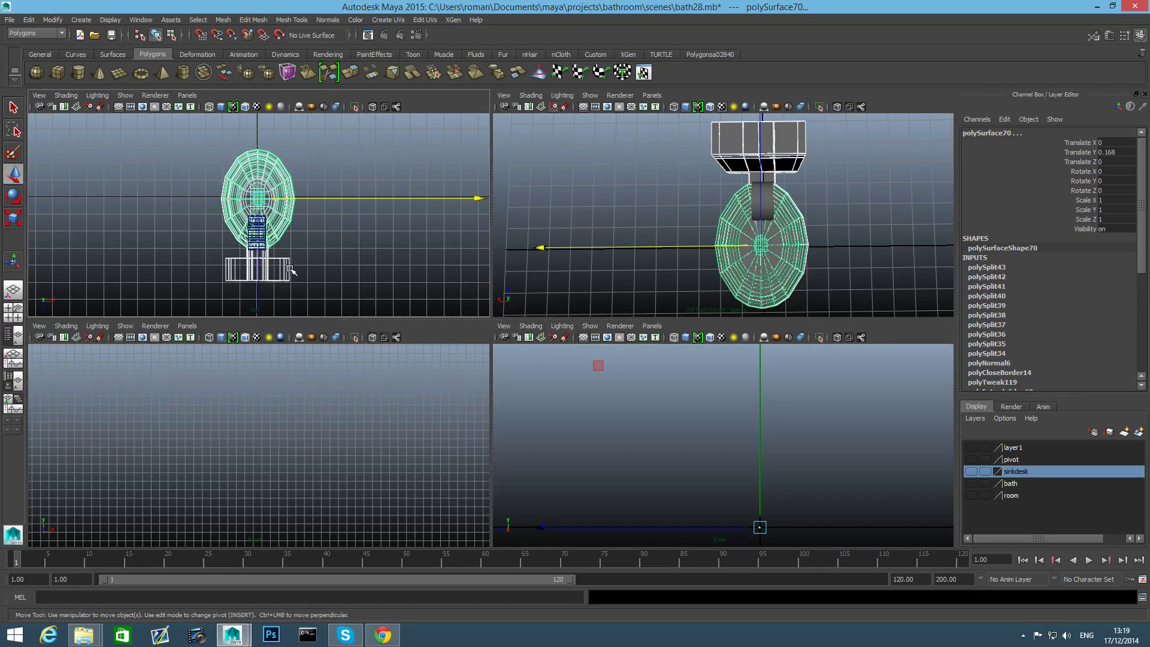
click(290, 270)
key(space)
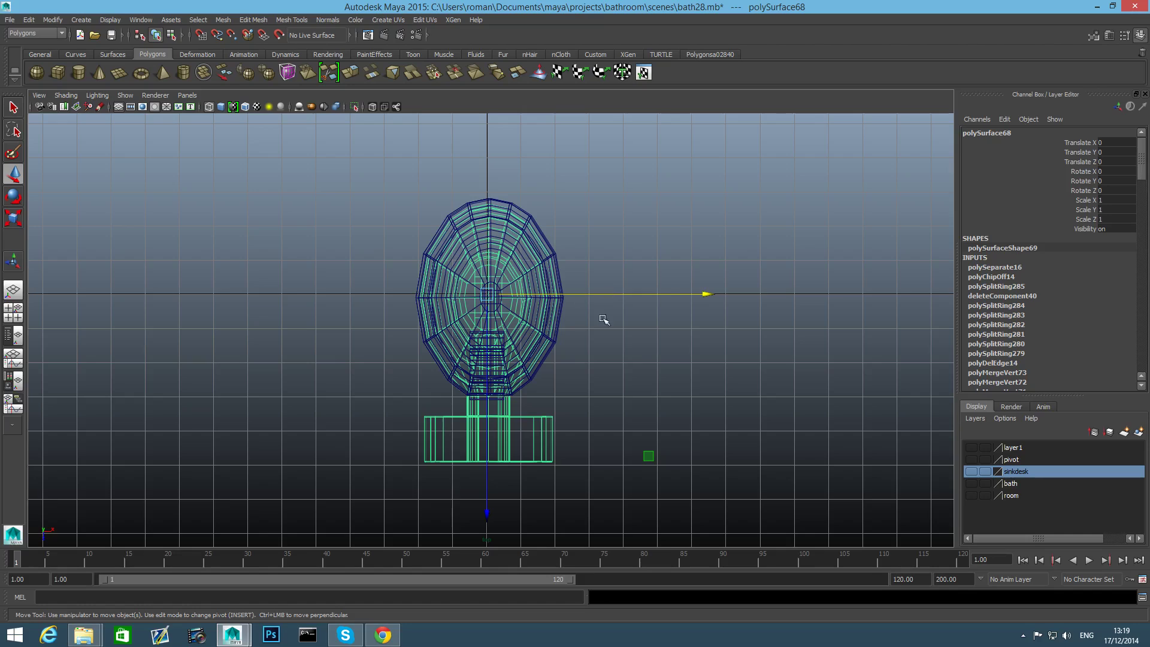
drag(710, 275, 707, 275)
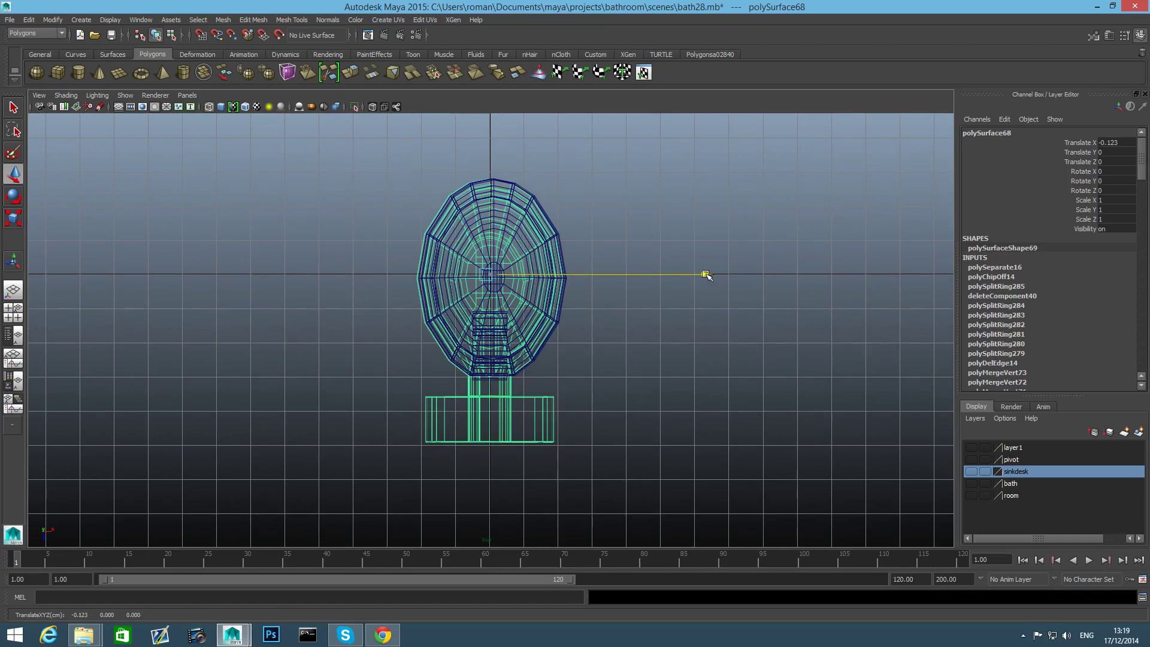
drag(706, 274, 706, 275)
click(51, 19)
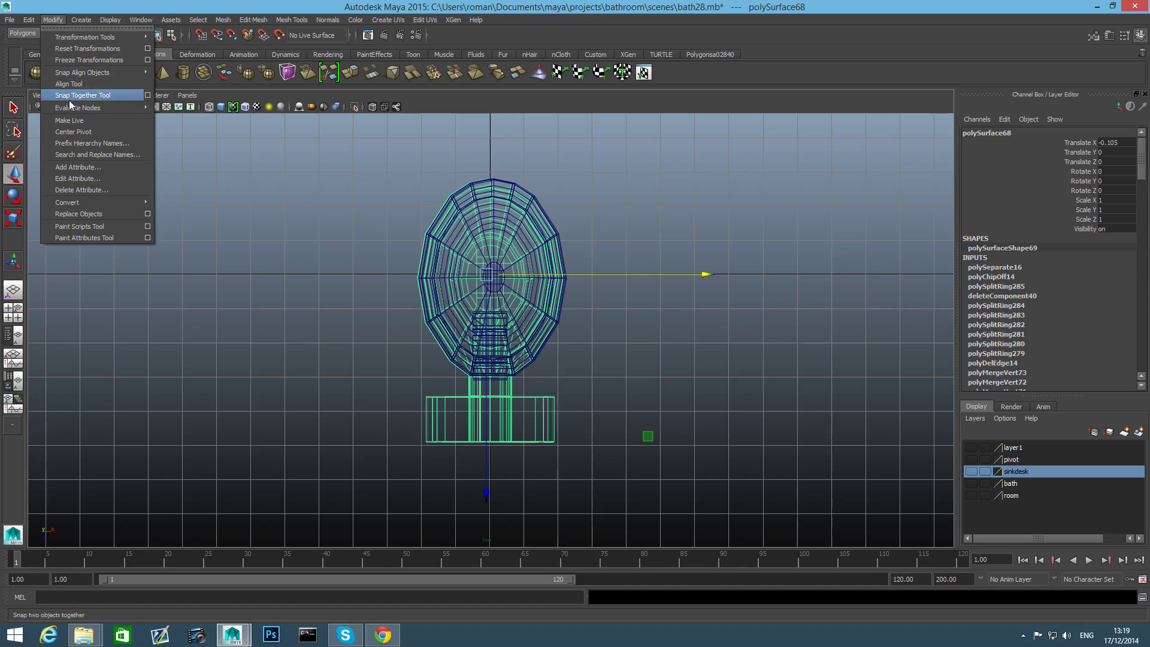
click(72, 132)
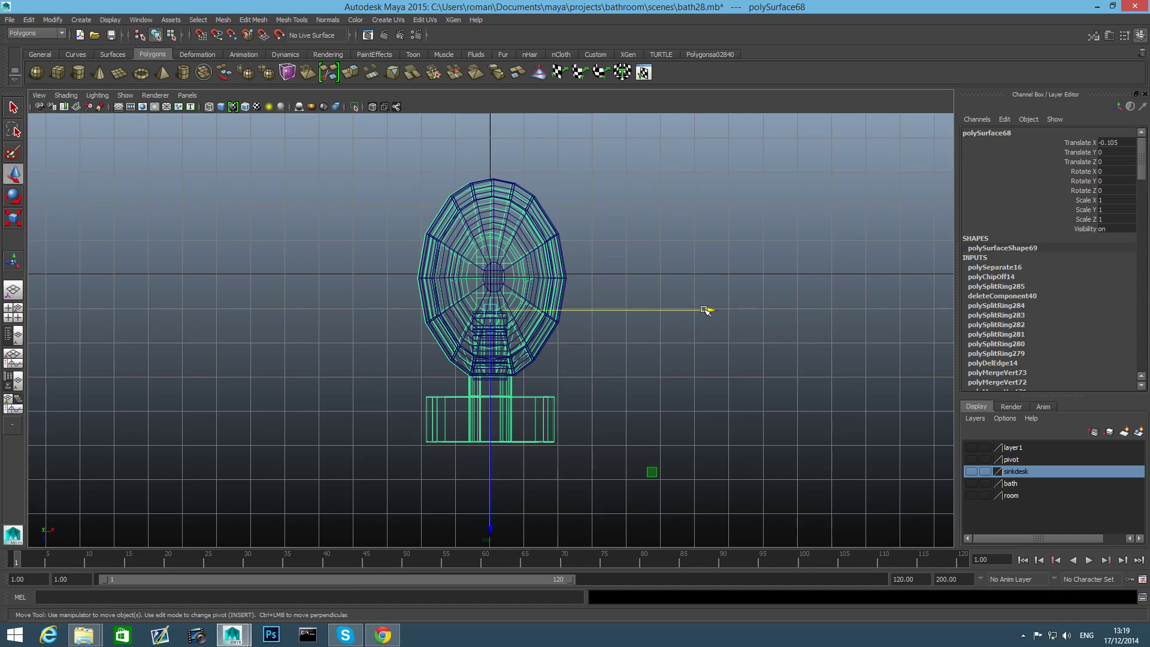
drag(705, 310, 708, 311)
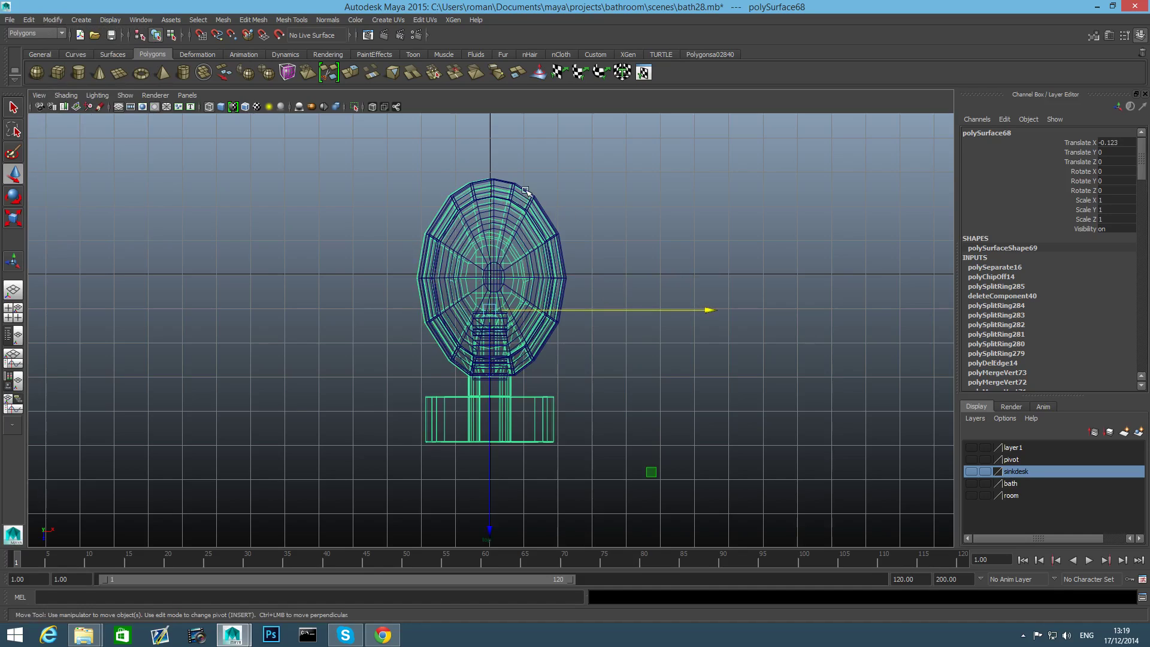
Select the lid and seat, center their pivots, and shift them to a Translate X of about -0.123.
click(525, 191)
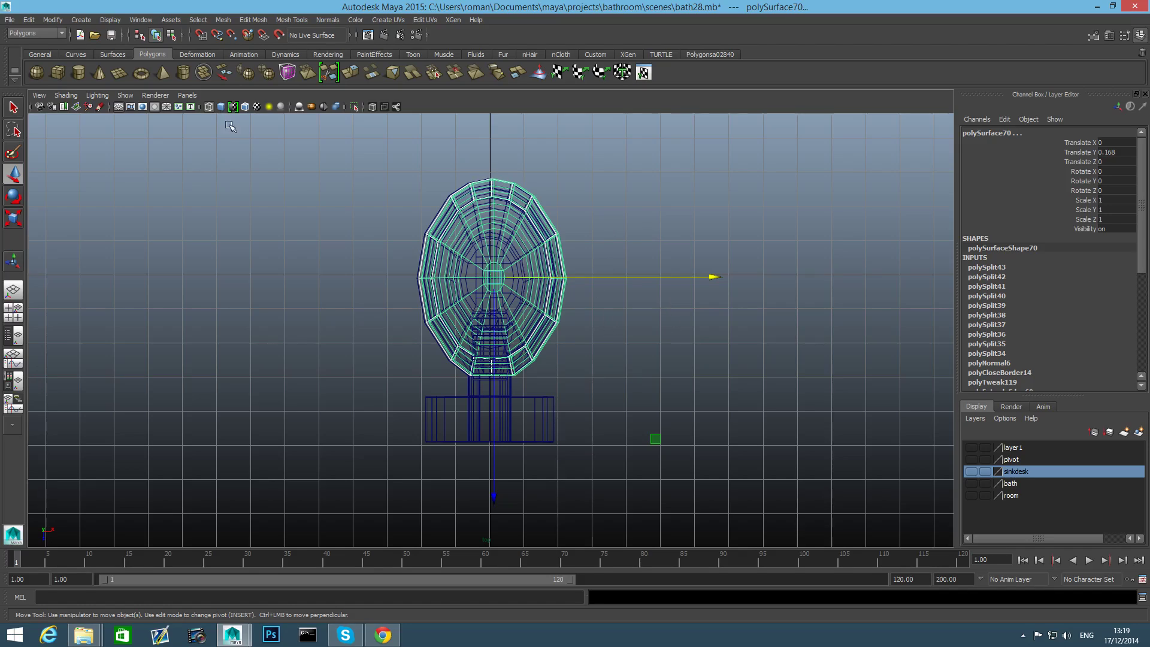
click(63, 20)
click(116, 132)
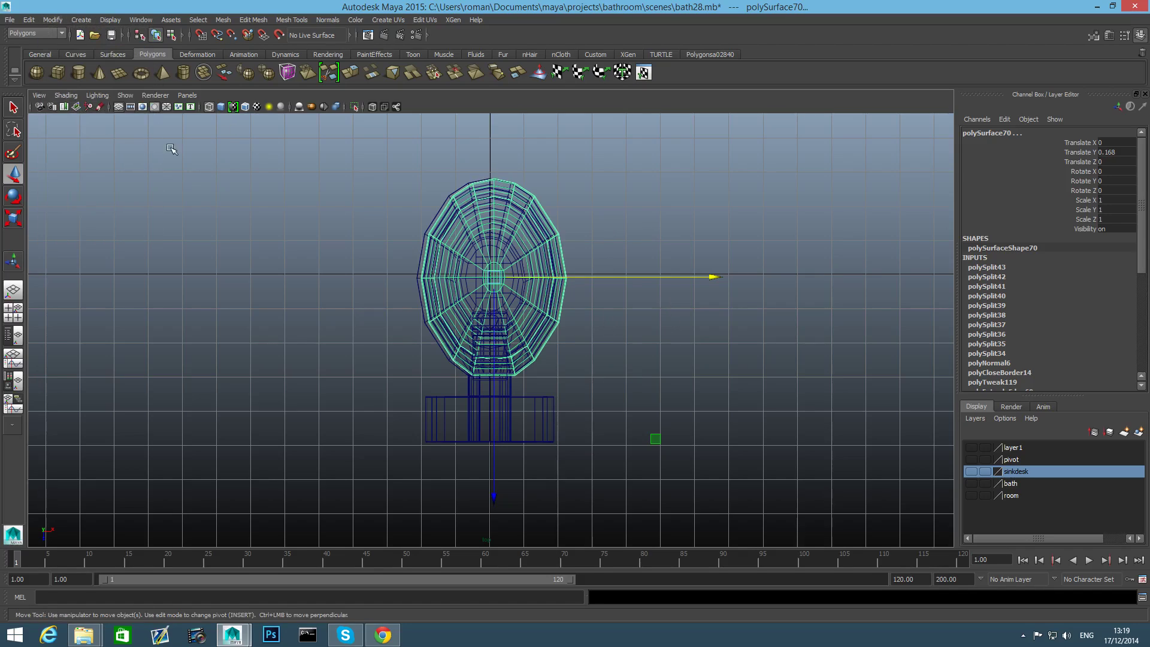
drag(710, 277, 709, 278)
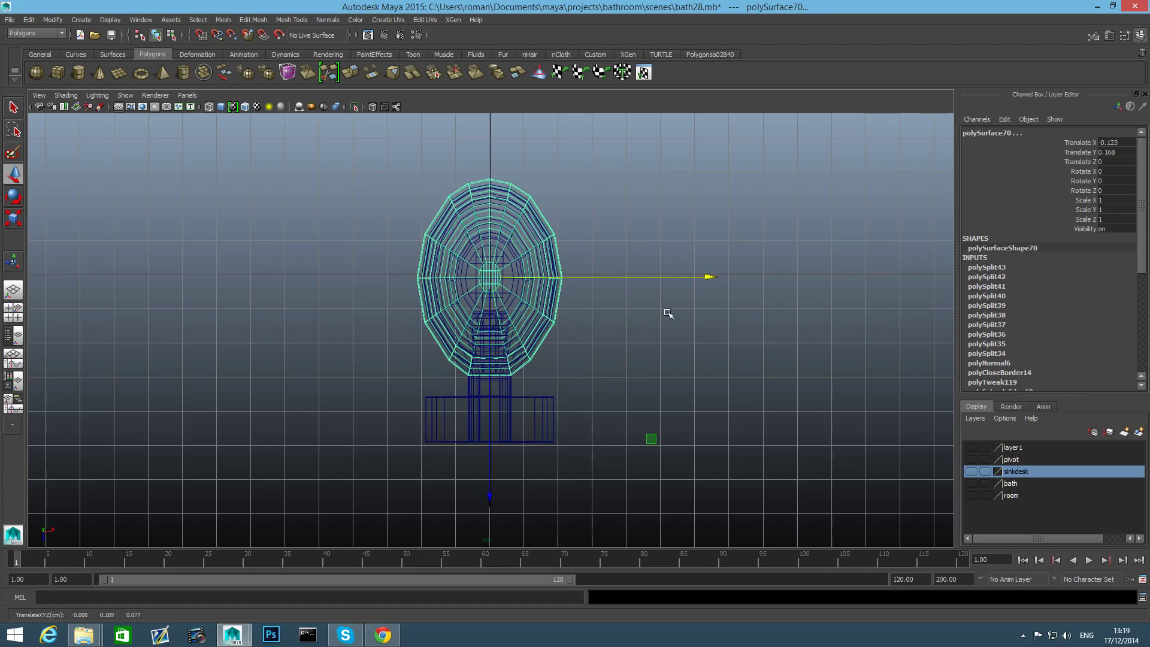
key(space)
key(space)
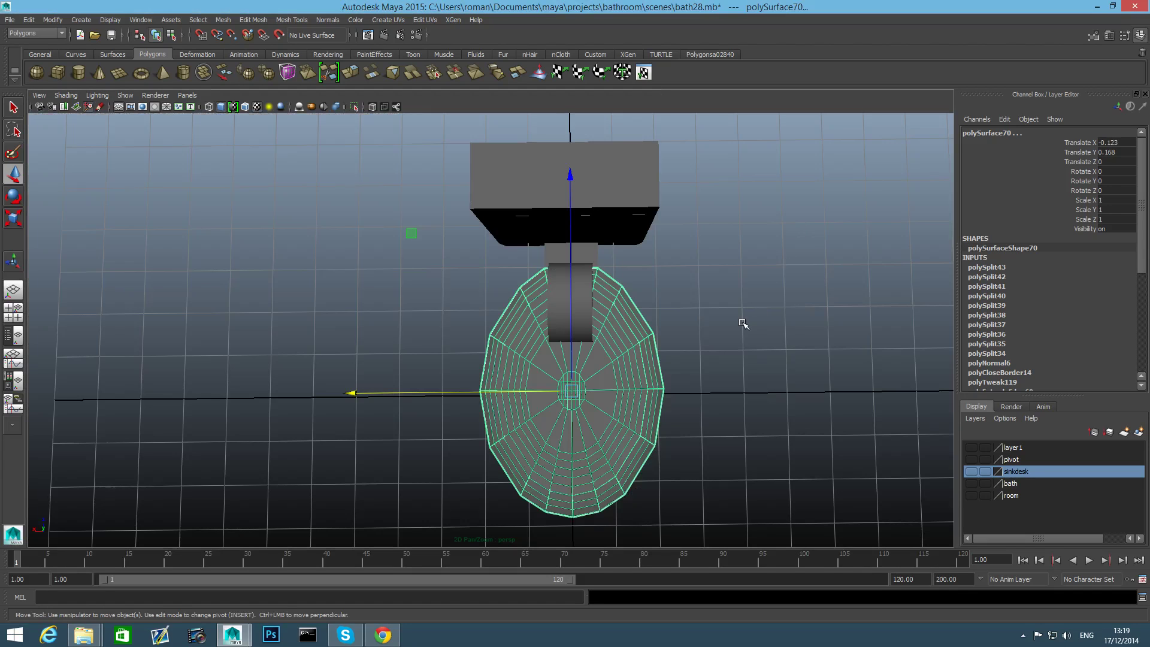
Set the hinge pipe's axis subdivisions to 8.
alt+drag(743, 323, 598, 315)
click(593, 321)
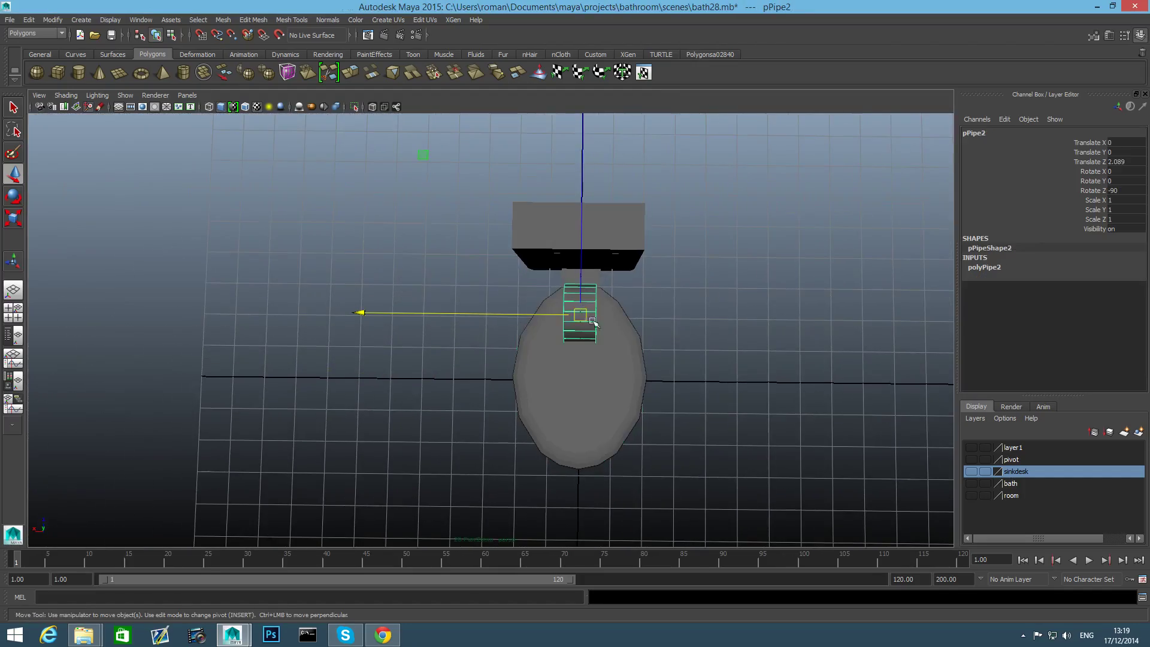
mouse_move(669, 342)
alt+mouse_down()
mouse_move(560, 321)
mouse_move(680, 354)
mouse_move(788, 326)
mouse_move(632, 345)
mouse_move(670, 324)
alt+mouse_up()
click(1109, 35)
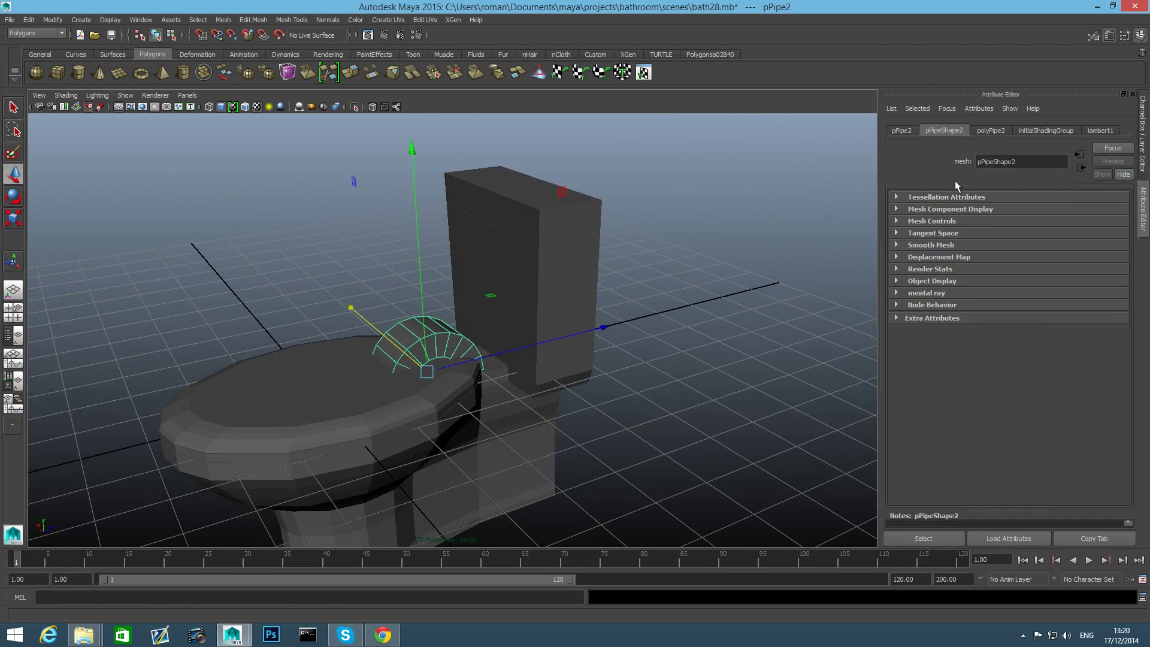
click(988, 130)
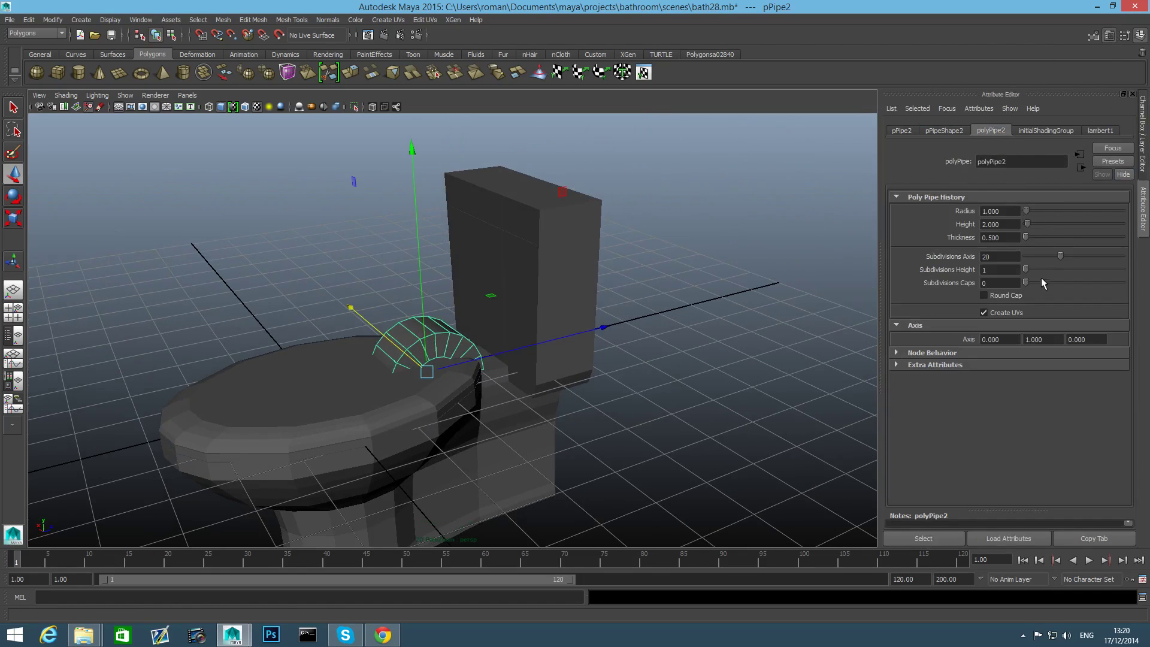
drag(1063, 259, 1038, 262)
click(1000, 258)
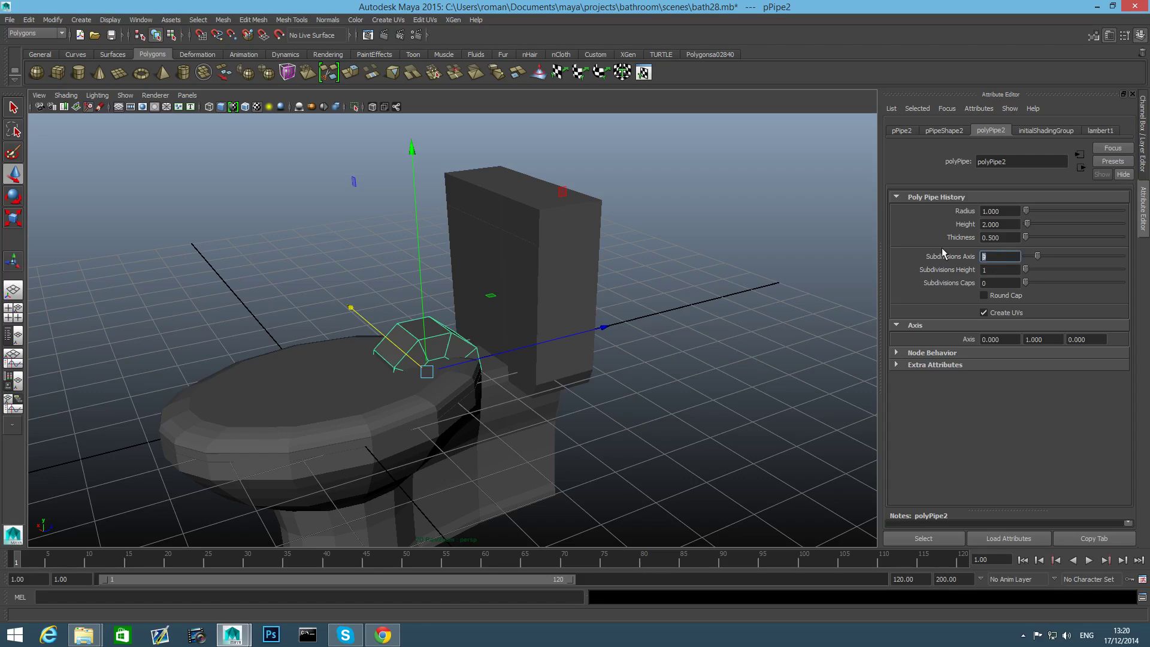
text(8)
key(Return)
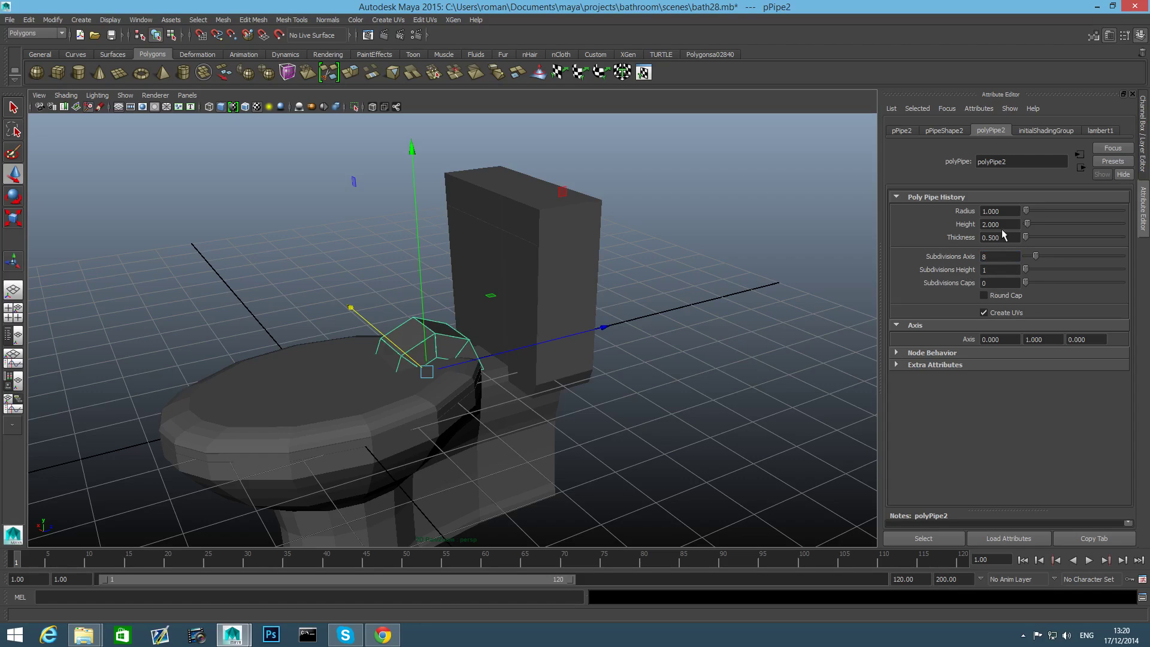
Set the pipe's radius to 0.2 and move it back into the gap between the bowl and the tank.
click(1006, 211)
key(Return)
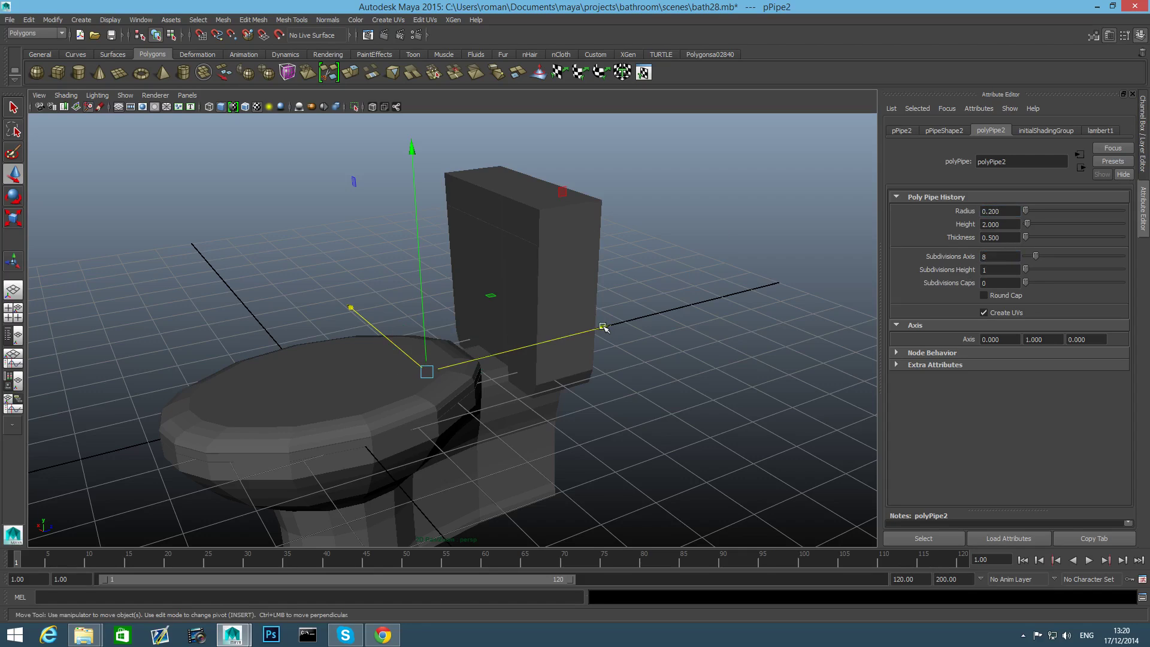
drag(606, 328, 503, 328)
alt+right_drag(503, 328, 688, 361)
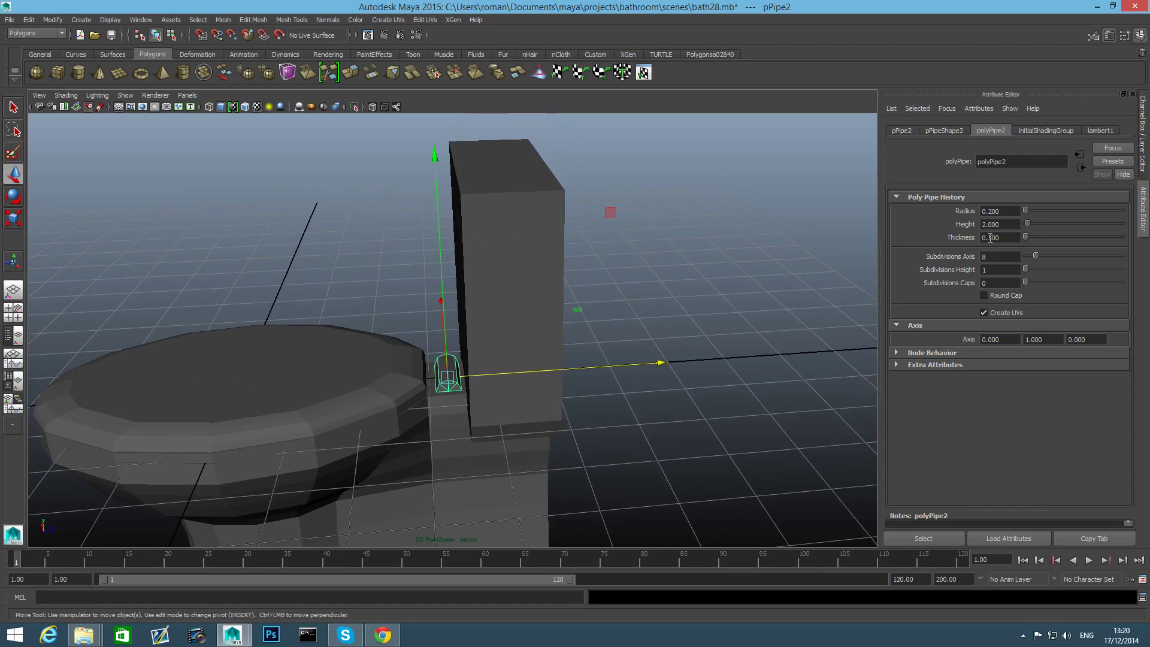
Set the pipe's thickness to 0.1.
drag(989, 237, 1022, 241)
key(Return)
click(998, 237)
key(Return)
Adjust the pipe to a Translate Z of about 3.168 and raise it above the ledge between the bowl and tank.
alt+drag(635, 294, 621, 269)
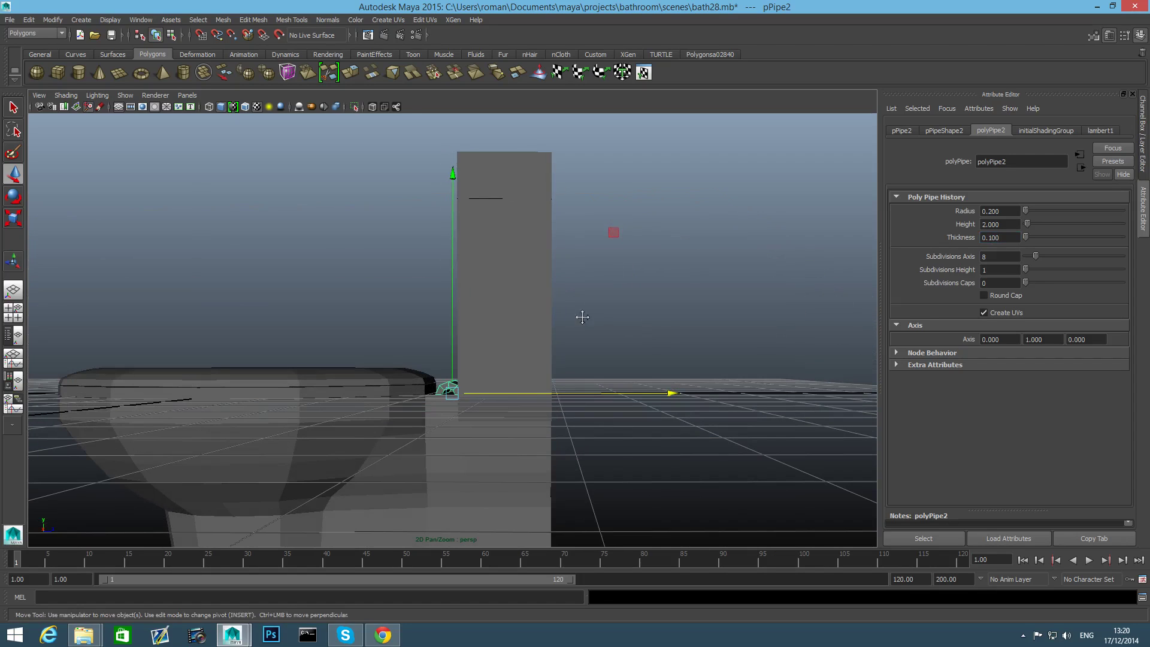
alt+right_drag(581, 317, 747, 393)
drag(731, 413, 708, 419)
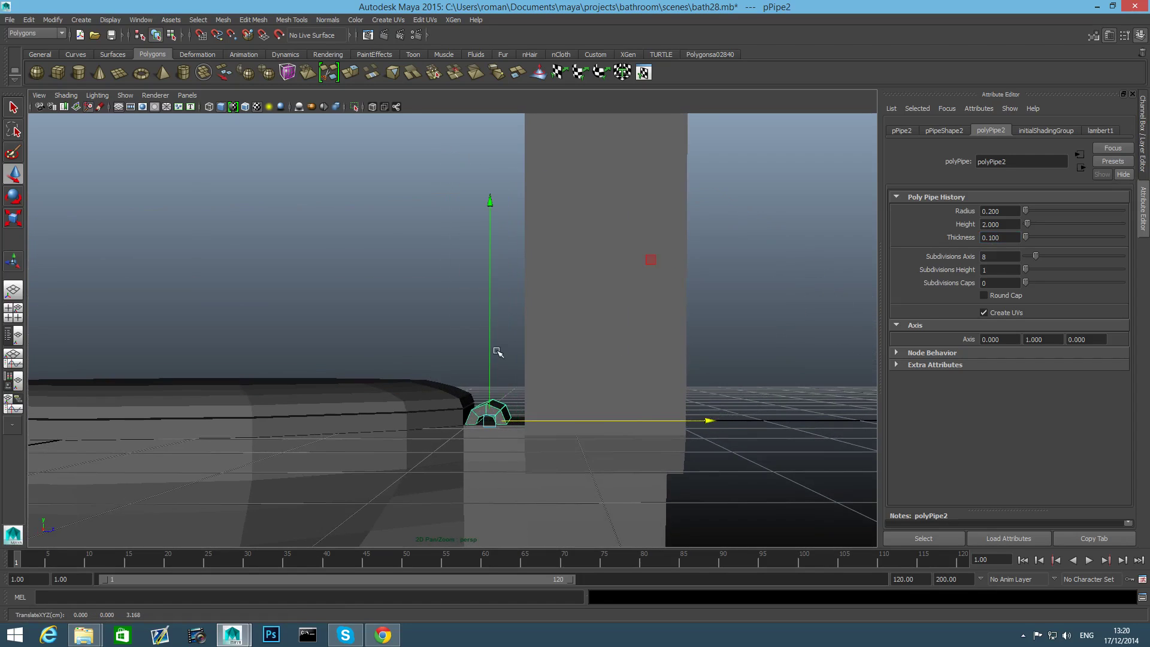
click(491, 199)
drag(491, 200, 491, 183)
Show the pipe in smoothed display and check its fit between the lid and the tank.
key(3)
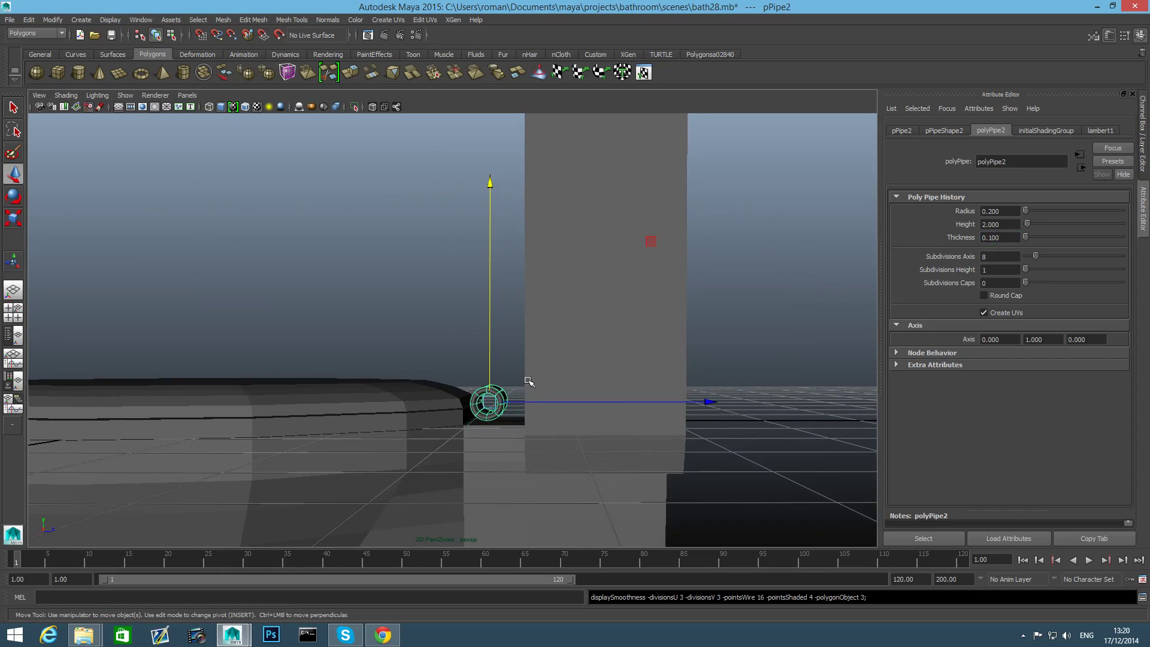
alt+drag(527, 380, 496, 403)
alt+middle_drag(495, 403, 525, 385)
alt+right_drag(437, 374, 504, 392)
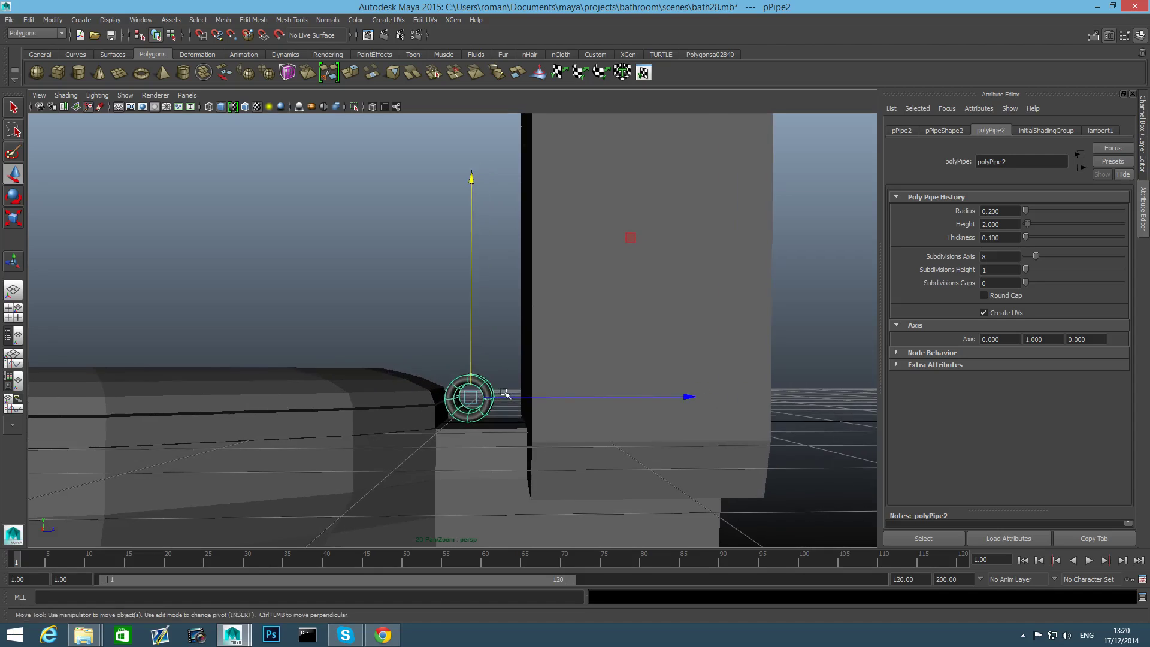
Set the radius of the hinge pipe between the lid and the tank to 0.15.
alt+drag(504, 393, 569, 315)
drag(510, 151, 534, 290)
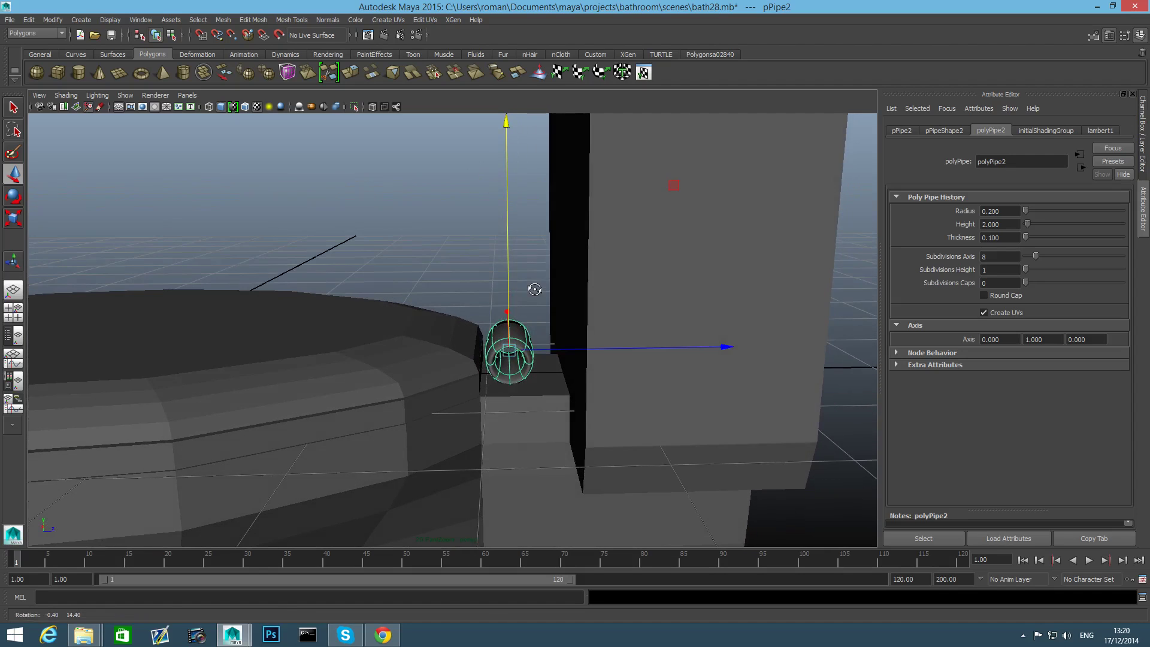
alt+drag(535, 363, 517, 375)
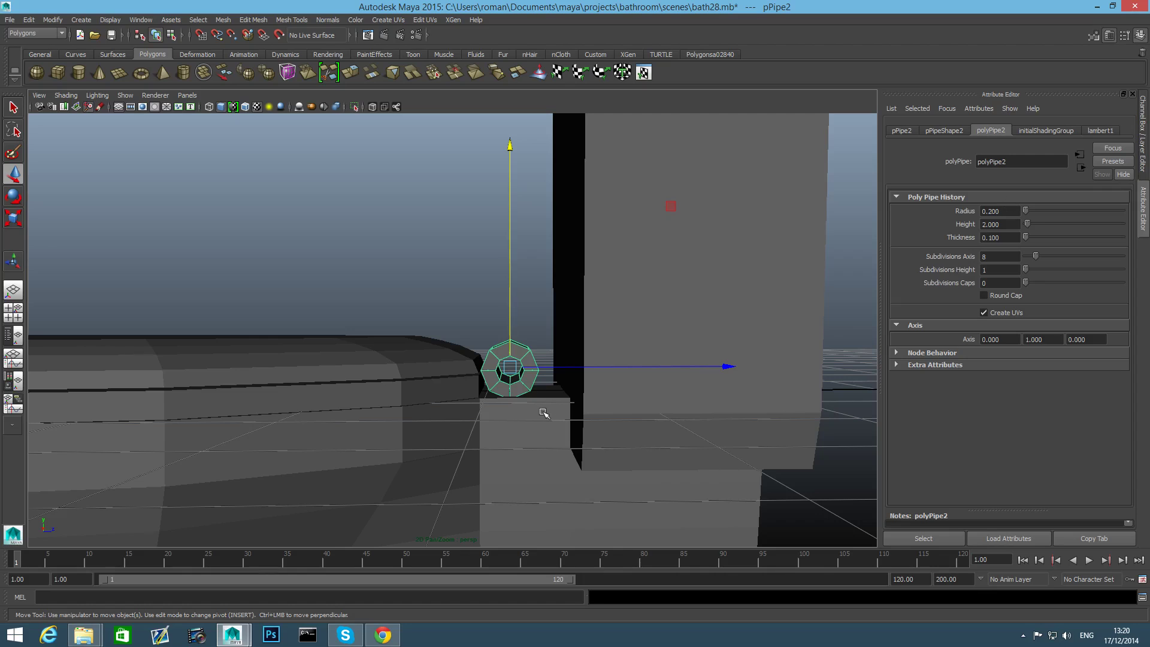
key(r)
mouse_move(513, 367)
mouse_down()
mouse_move(503, 381)
mouse_move(504, 368)
mouse_up()
key(w)
drag(989, 210, 1006, 211)
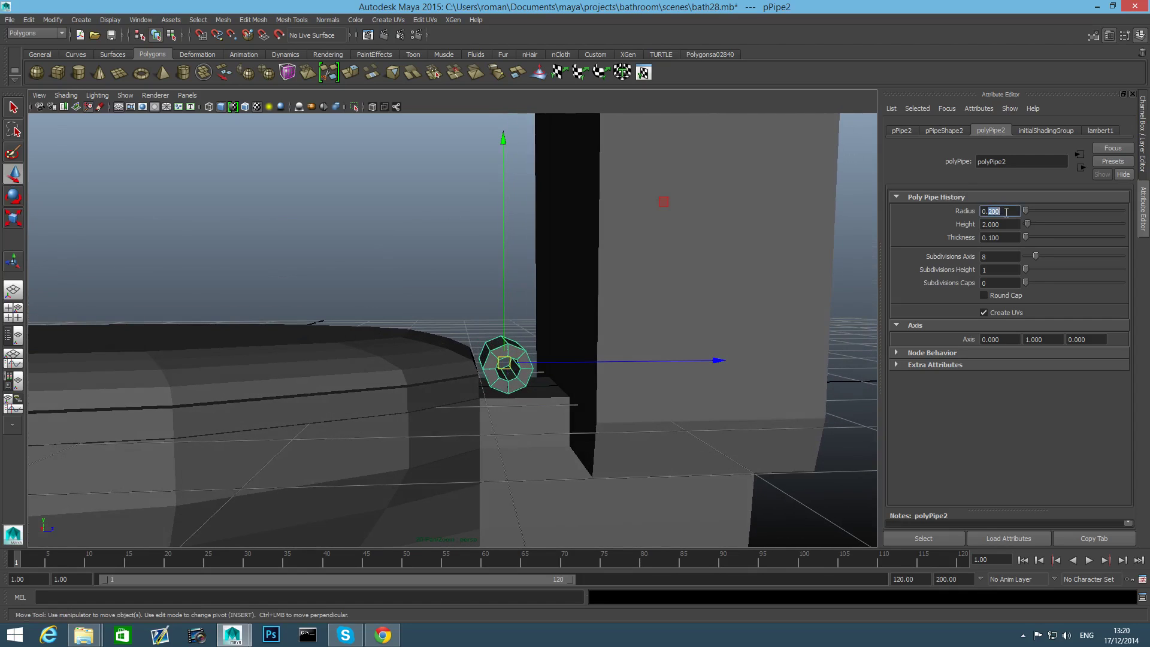
key(Return)
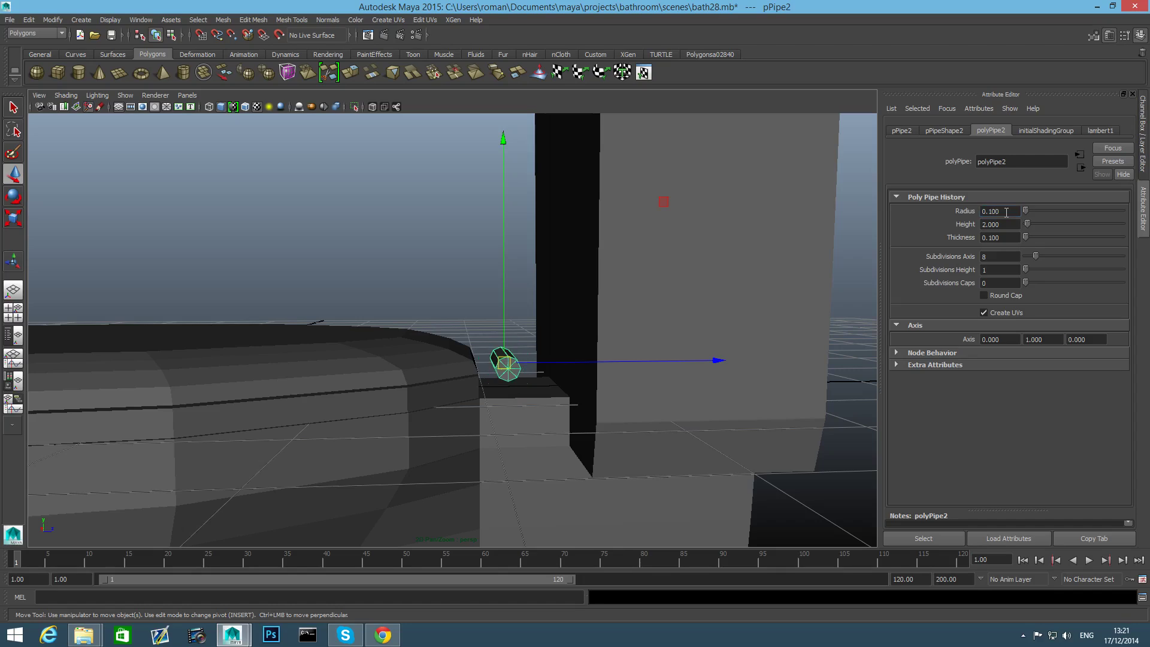
click(992, 211)
key(Return)
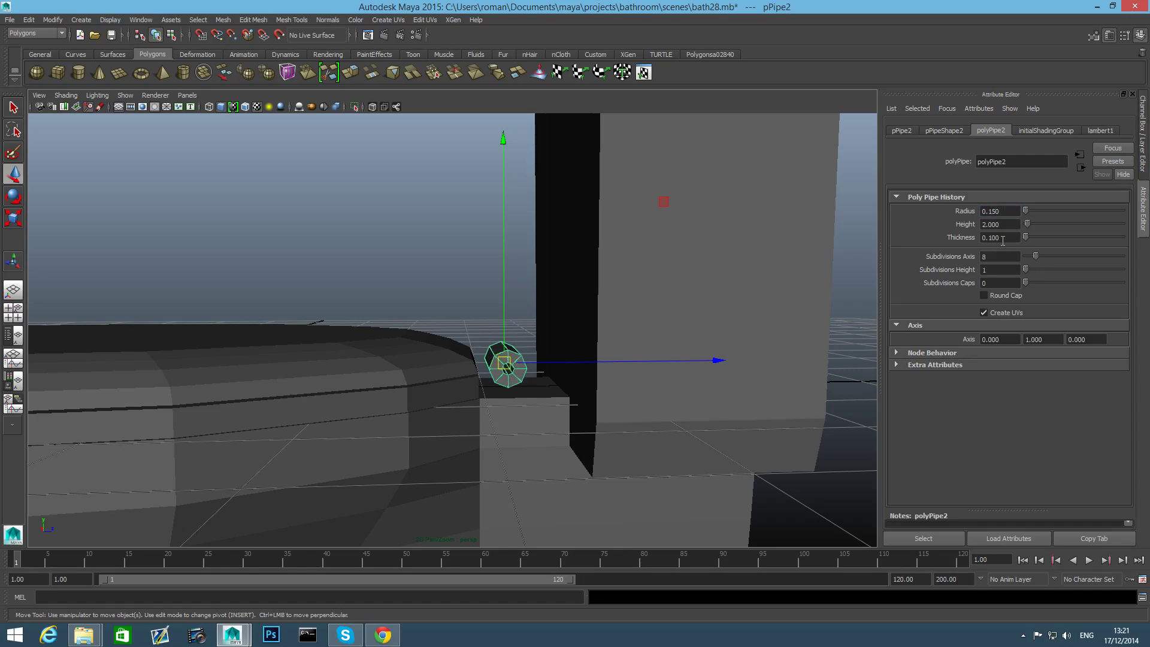
Set the hinge pipe's thickness to 0.07 and inspect its open end.
drag(1002, 240, 993, 238)
key(Return)
mouse_move(593, 345)
alt+mouse_down()
mouse_move(600, 334)
mouse_move(593, 349)
alt+mouse_up()
alt+right_drag(516, 366, 529, 396)
alt+drag(529, 395, 443, 396)
alt+right_drag(443, 395, 579, 411)
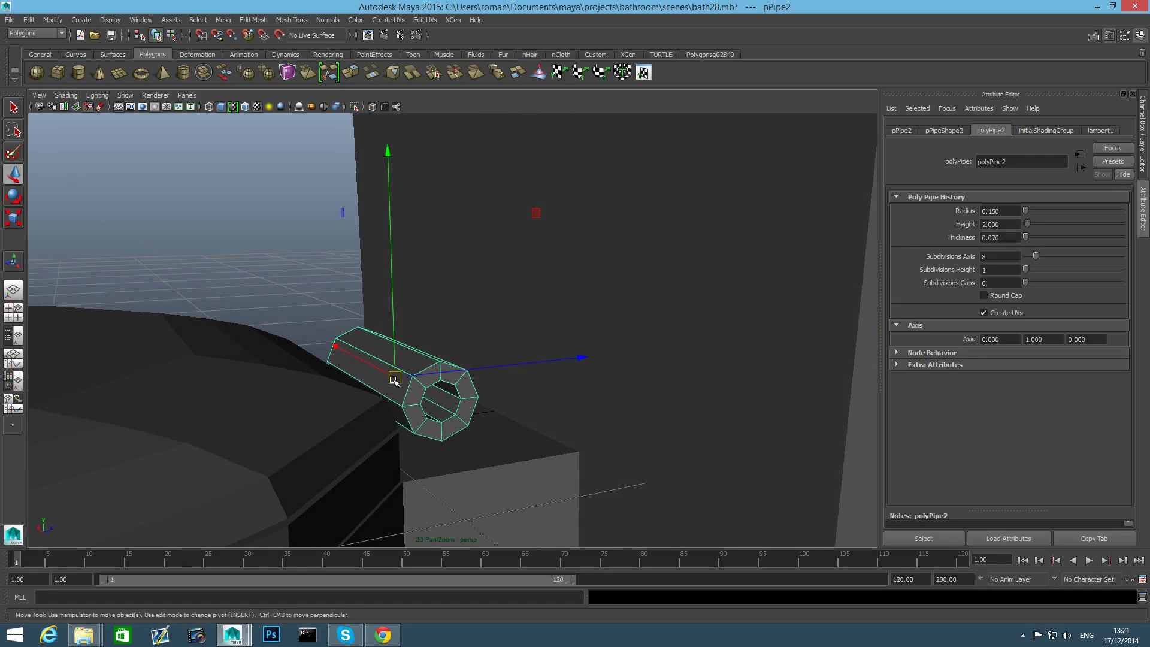
mouse_move(394, 379)
alt+mouse_down()
mouse_move(378, 381)
mouse_move(388, 378)
alt+mouse_up()
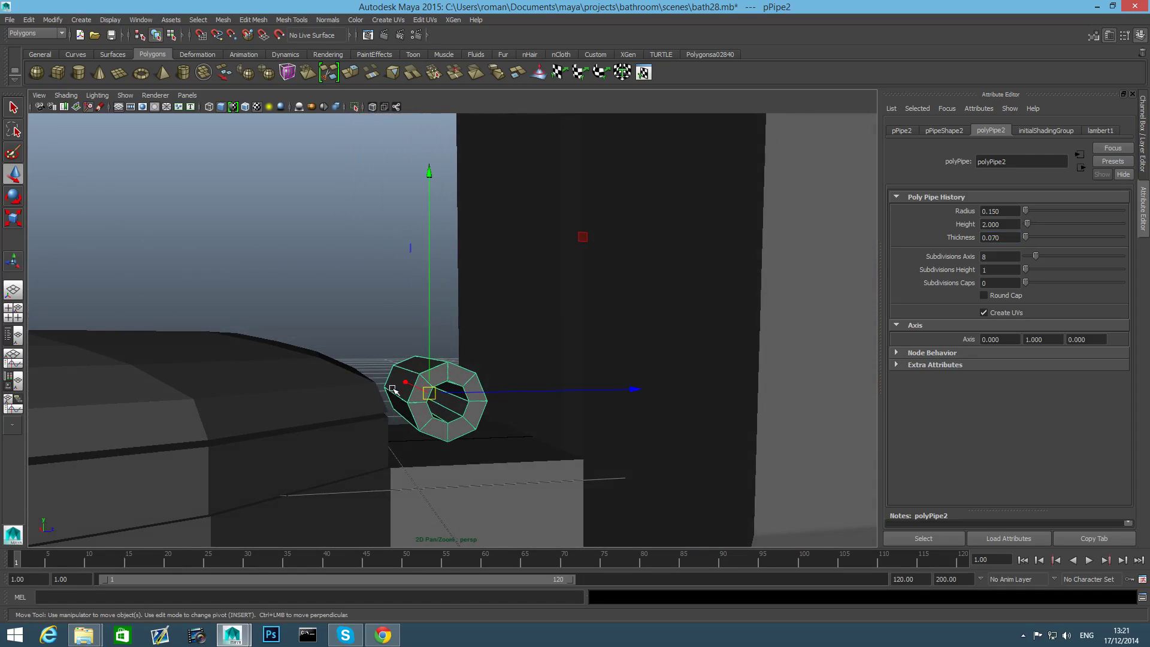
alt+drag(393, 390, 423, 406)
Shift the pipe along Z against the lid's back edge and adjust its height above the ledge.
click(389, 390)
click(439, 415)
drag(667, 398, 510, 398)
alt+drag(429, 287, 465, 258)
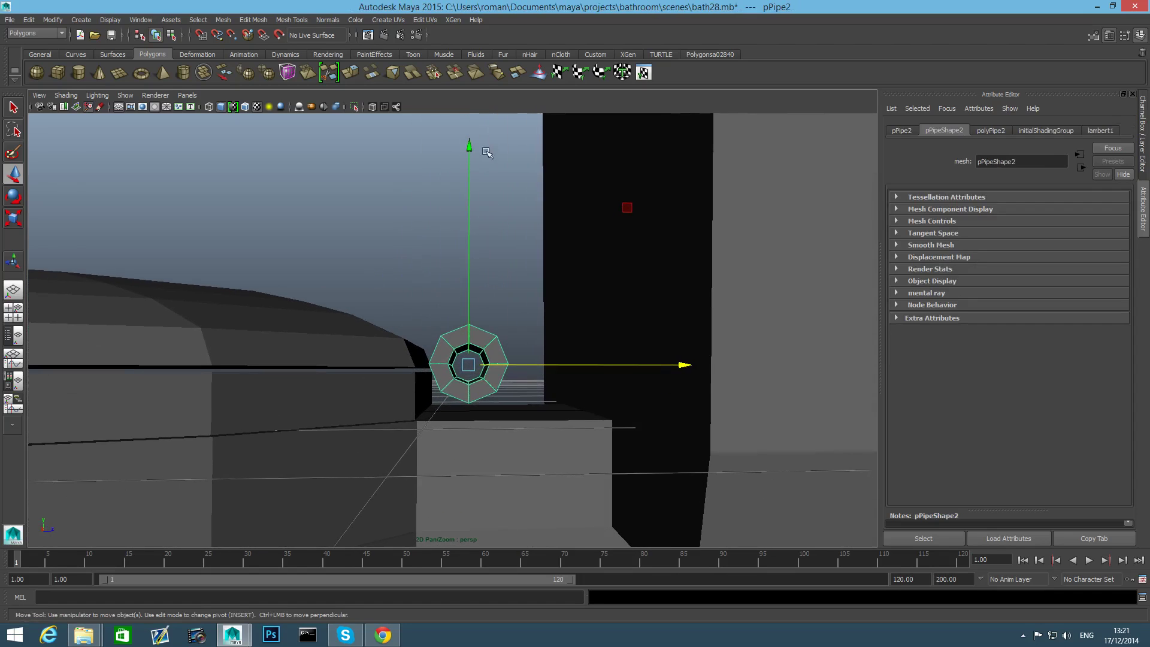
alt+drag(472, 144, 441, 230)
alt+right_drag(440, 324, 499, 362)
alt+middle_drag(501, 362, 526, 349)
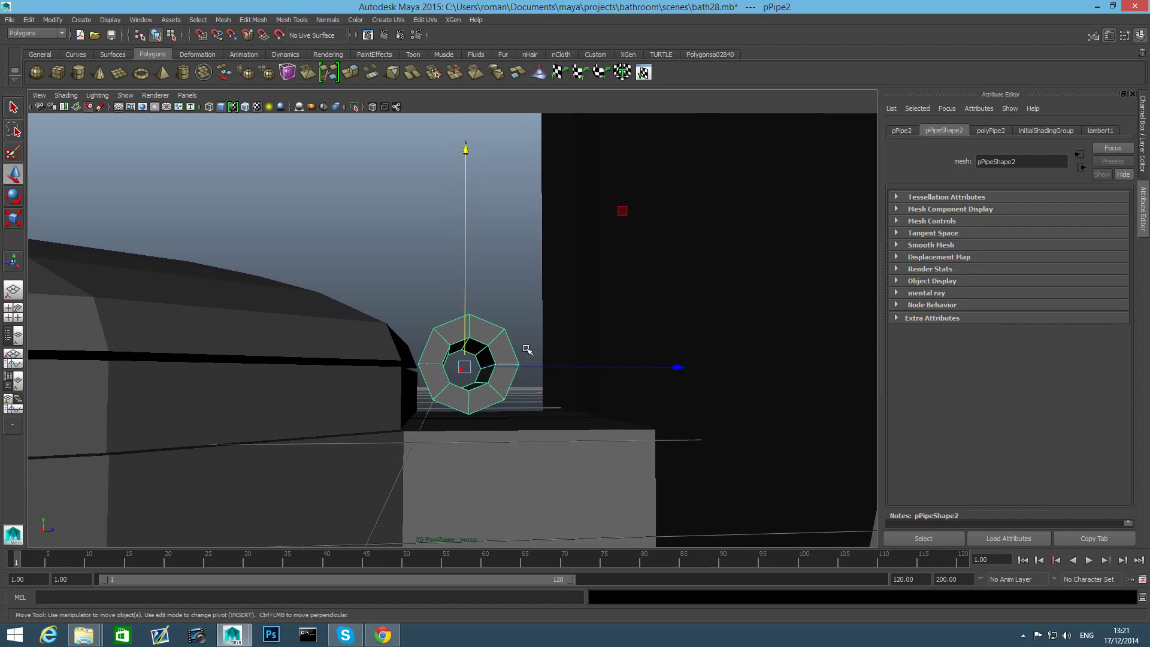
Lengthen the pipe by moving the vertices at both ends outward along X to match the width of the lid's back edge.
alt+drag(469, 347, 554, 364)
alt+right_drag(335, 377, 283, 383)
alt+drag(283, 383, 495, 272)
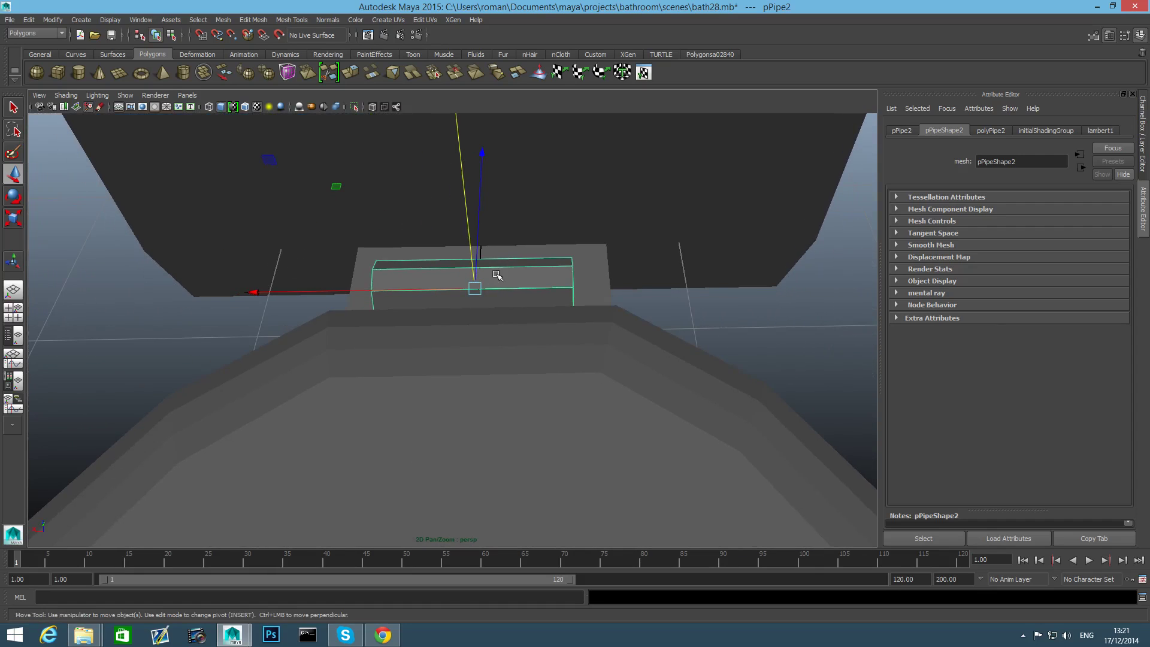
right_drag(767, 314, 715, 311)
drag(551, 239, 623, 362)
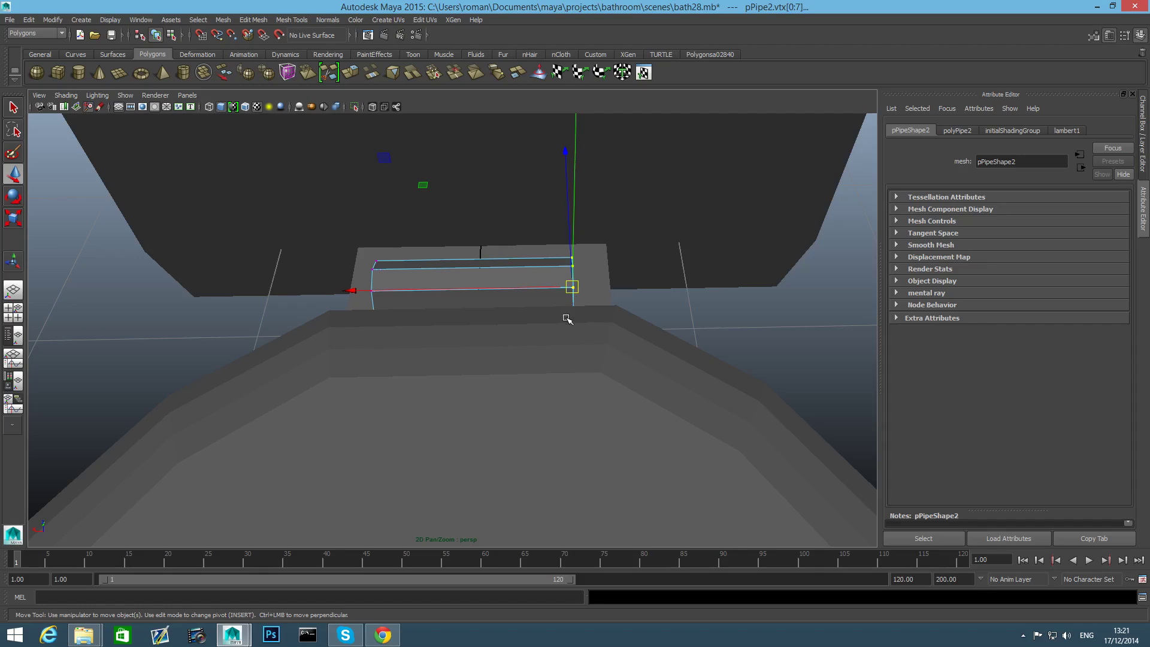
drag(352, 290, 589, 274)
drag(339, 243, 433, 405)
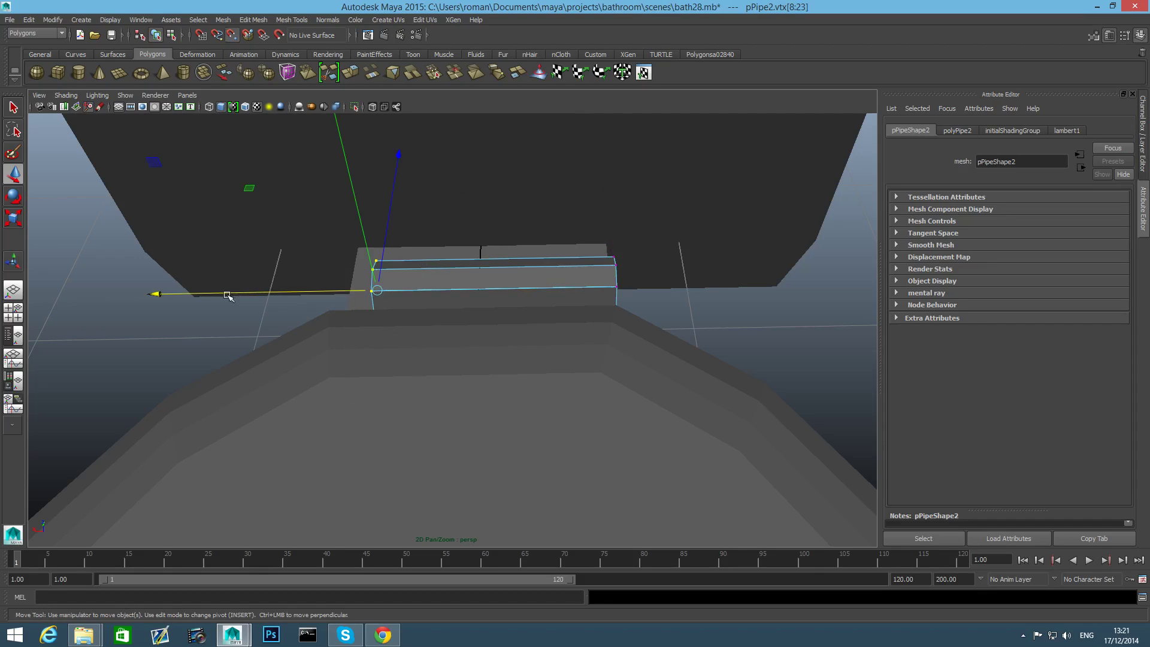
drag(156, 293, 353, 279)
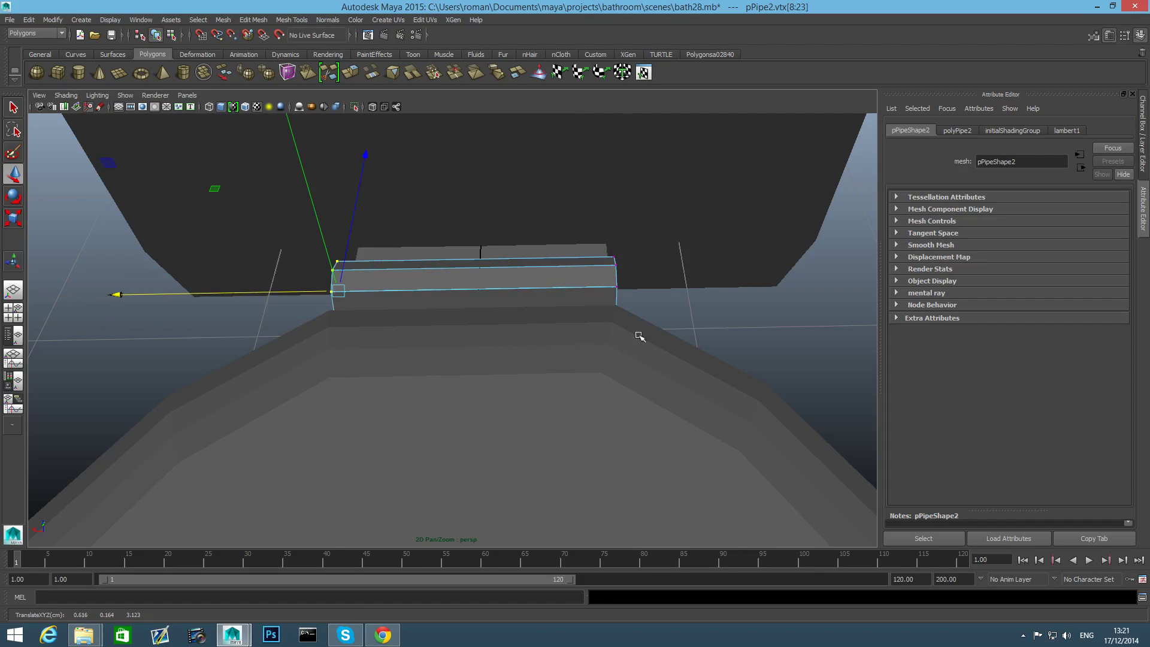
alt+drag(655, 342, 519, 318)
key(F8)
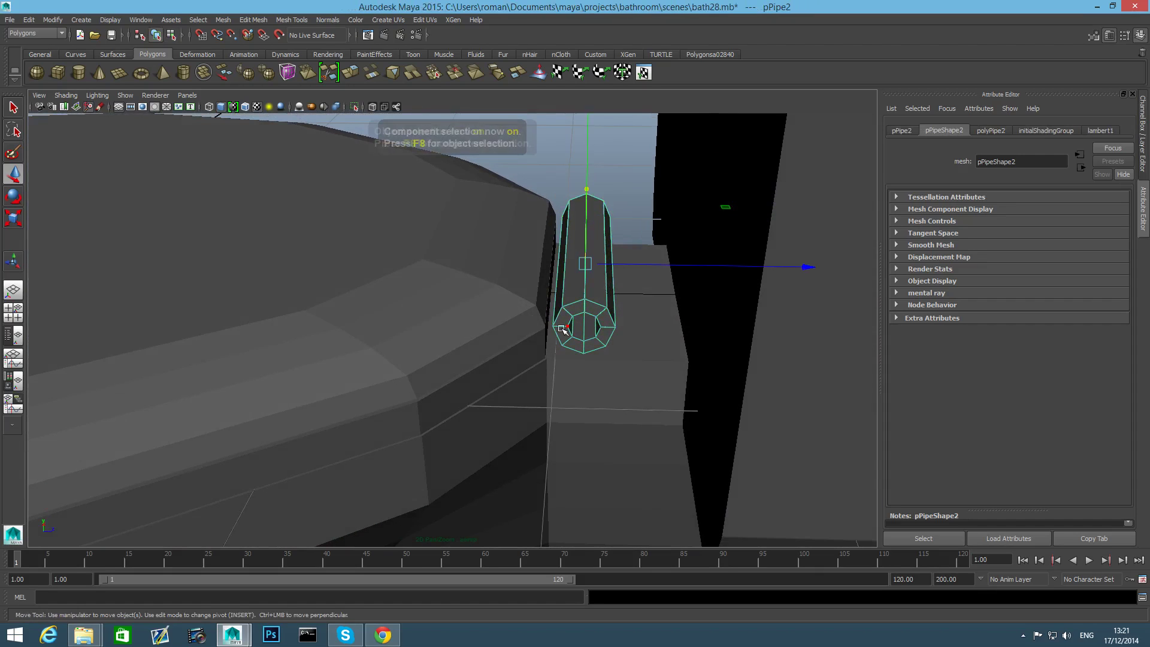
Insert edge loops around the pipe's outer wall at the middle and halfway along each half.
alt+drag(563, 328, 669, 308)
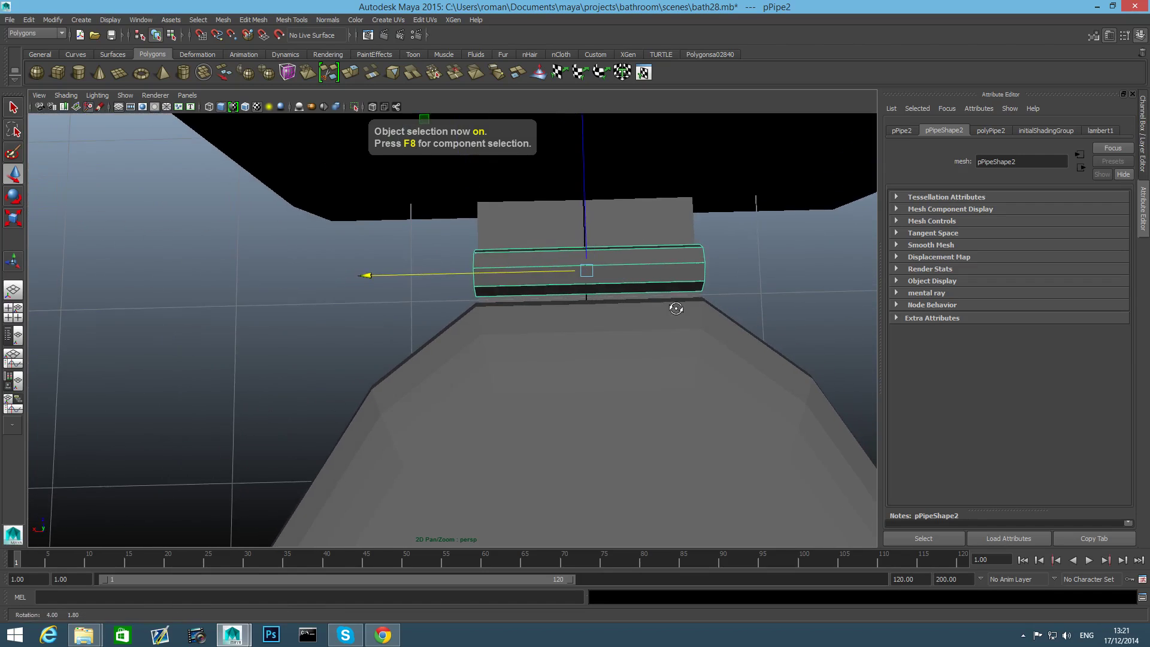
right_drag(652, 267, 636, 306)
click(622, 262)
alt+drag(636, 305, 687, 325)
click(681, 298)
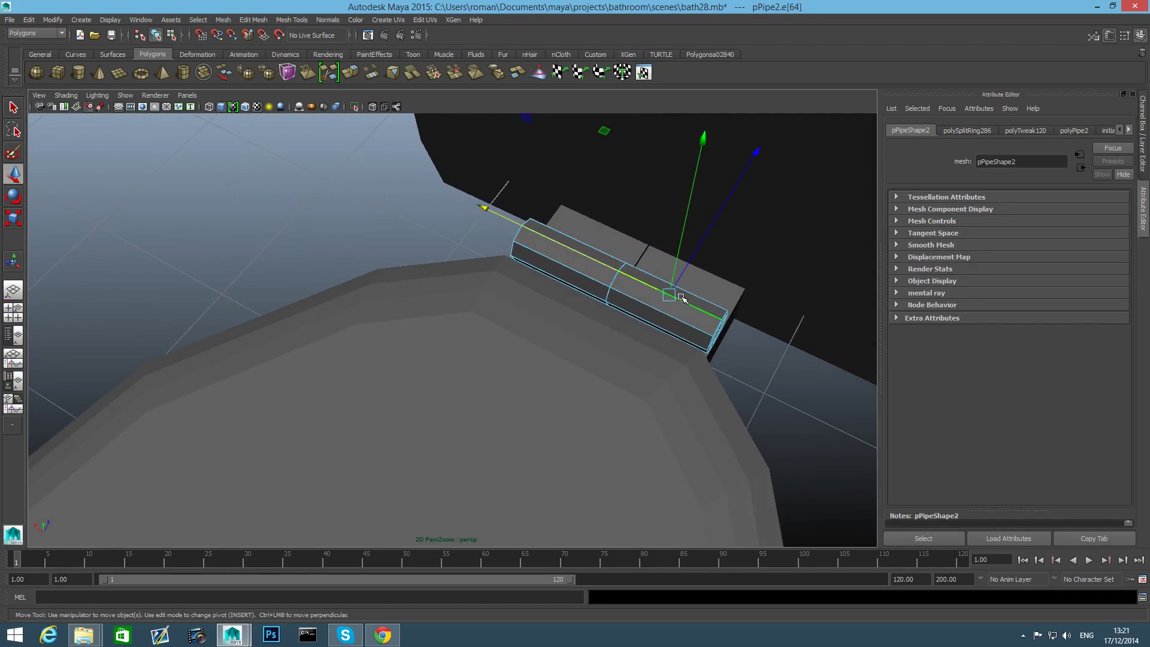
key(g)
key(g)
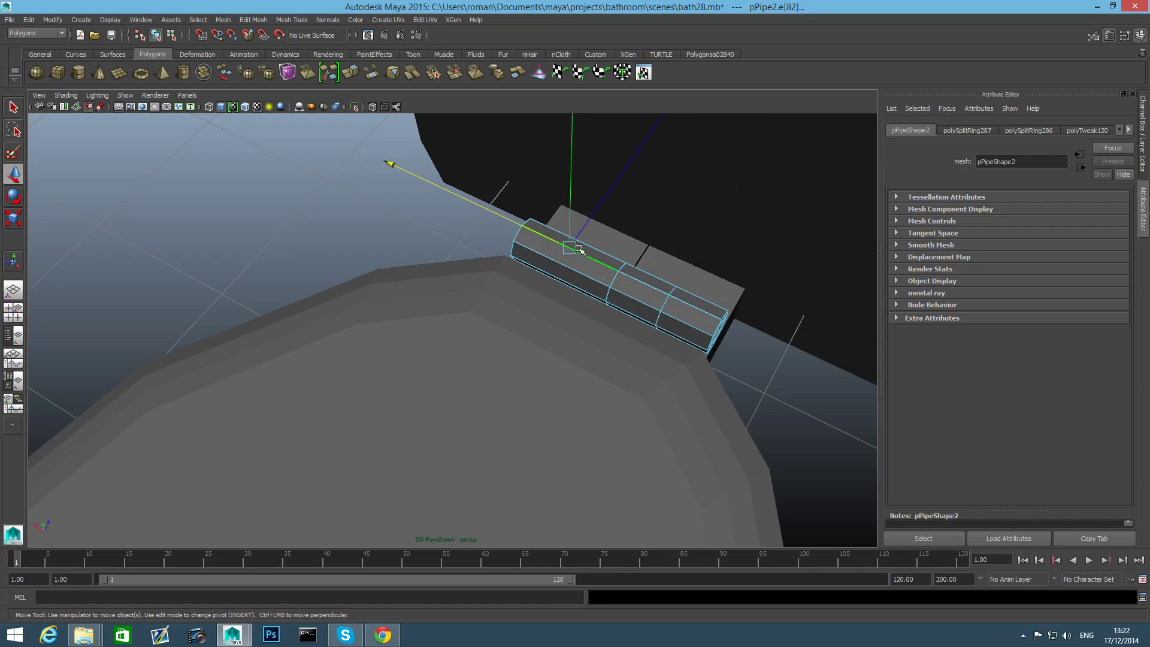
Insert matching edge loops around the inner wall of the pipe.
alt+drag(697, 324, 649, 323)
key(g)
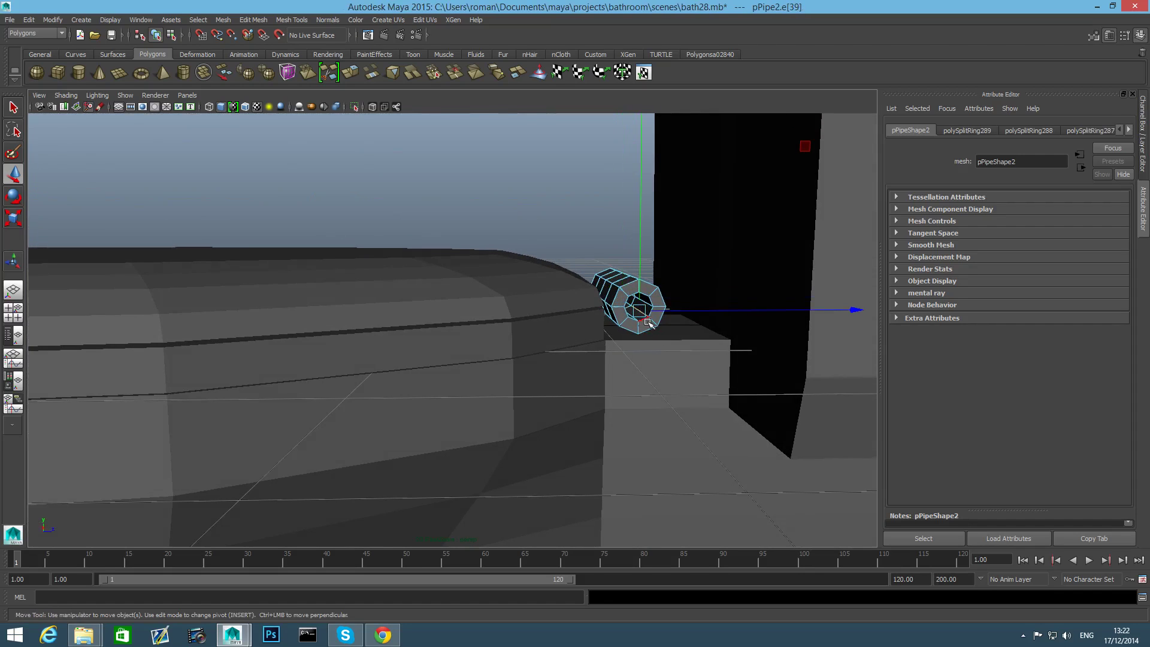
key(g)
alt+drag(573, 331, 504, 477)
click(474, 305)
key(g)
Extract the faces of the pipe's middle section from the two end sections.
right_drag(608, 362, 610, 385)
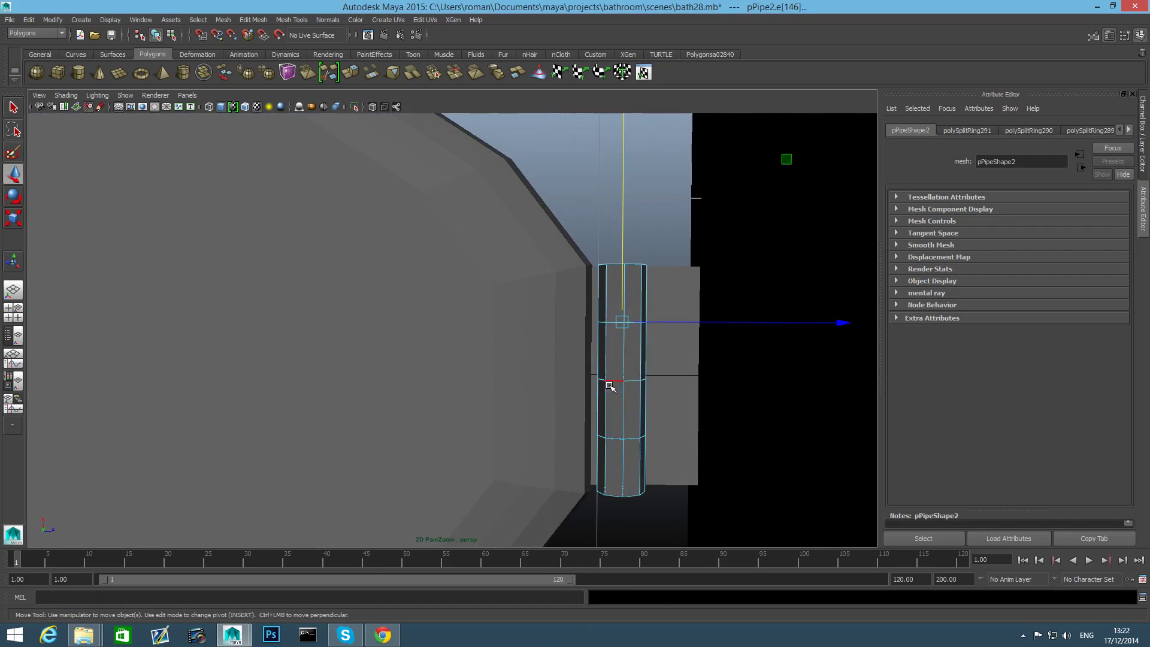
alt+drag(609, 393, 668, 406)
alt+drag(669, 406, 679, 426)
alt+drag(621, 360, 623, 367)
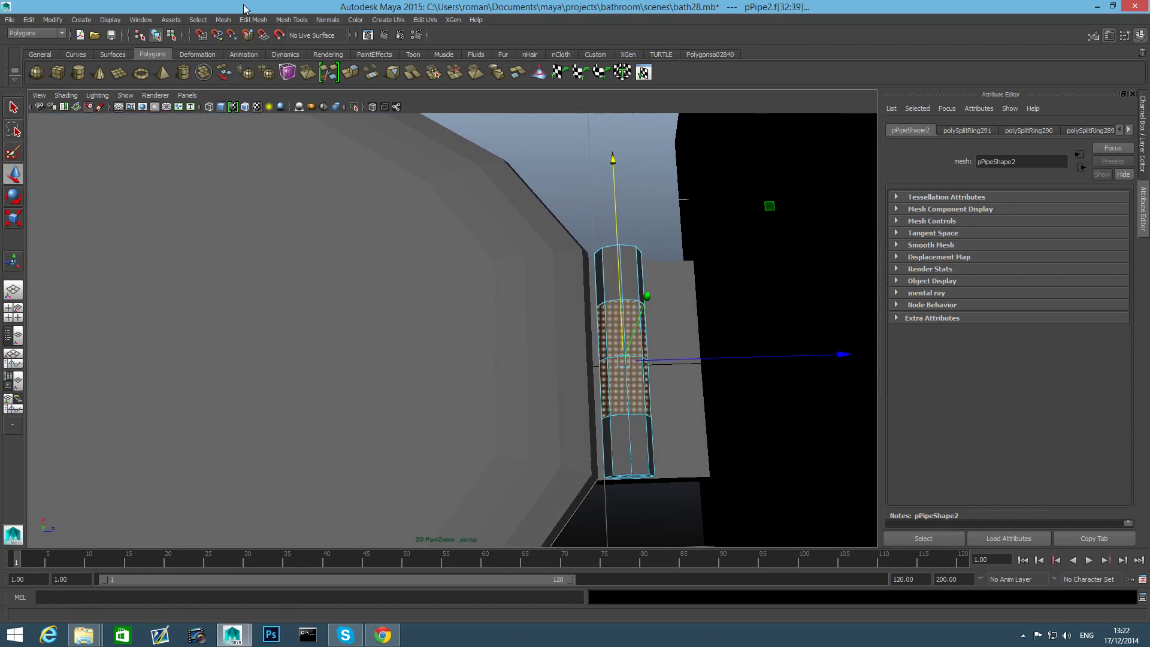
click(223, 20)
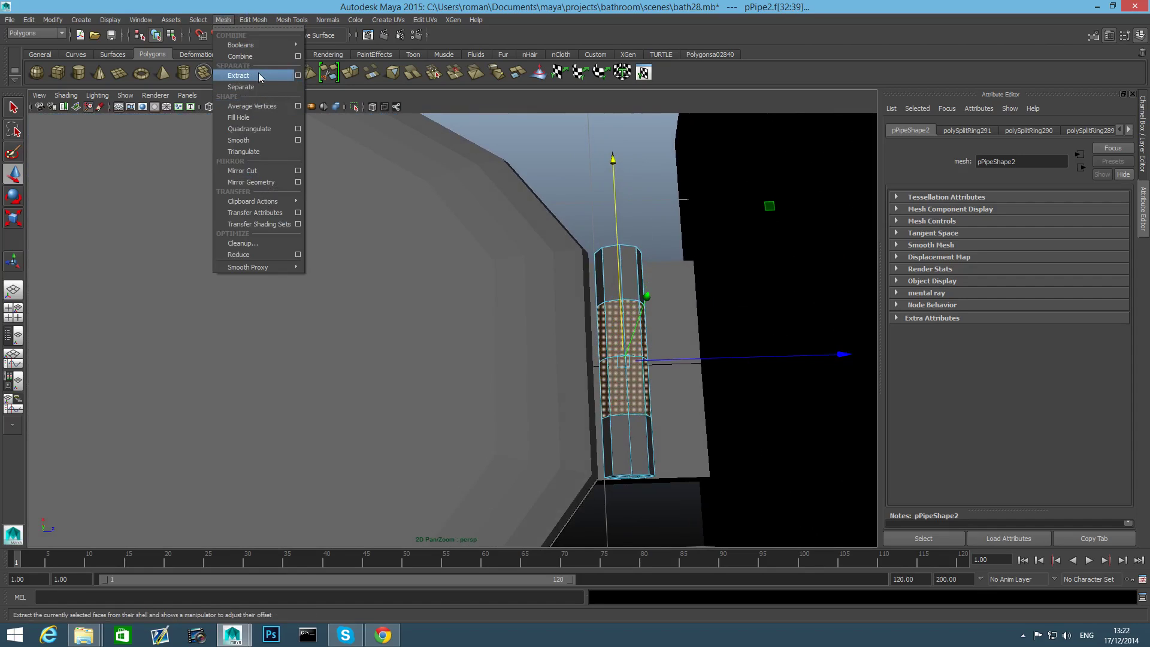
click(259, 76)
Shorten the pipe's two end sections by scaling their outermost vertices inward along the pipe's length.
key(F8)
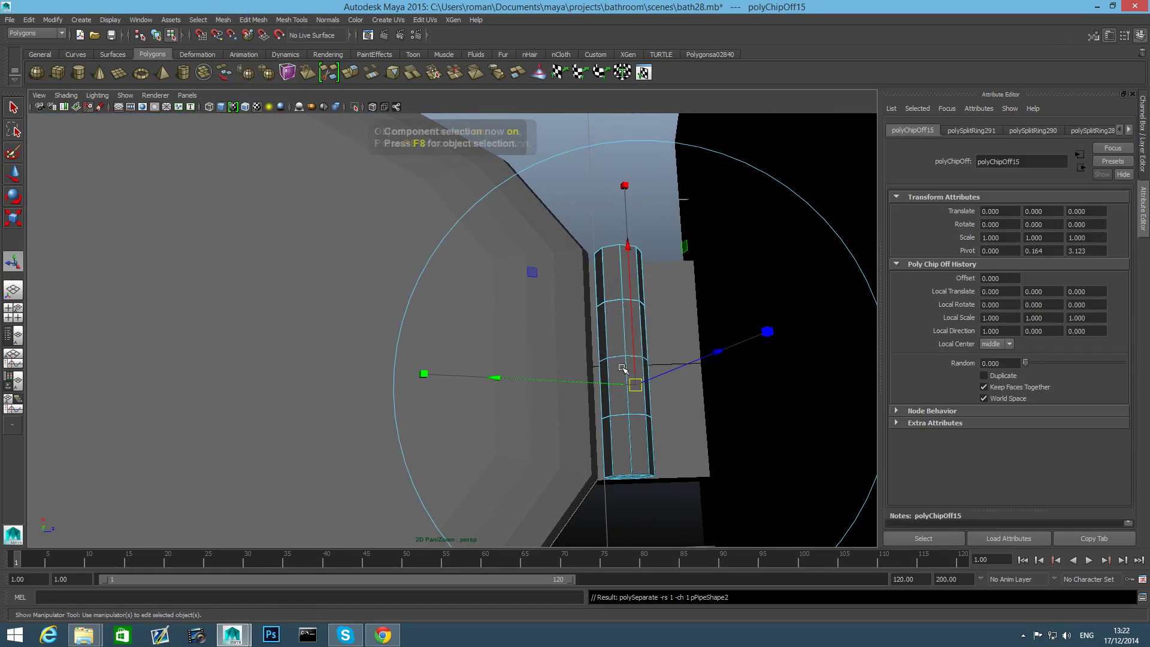
mouse_move(619, 378)
alt+mouse_down()
mouse_move(612, 358)
mouse_move(618, 403)
mouse_move(626, 367)
alt+mouse_up()
right_drag(634, 276, 598, 248)
drag(669, 287, 549, 514)
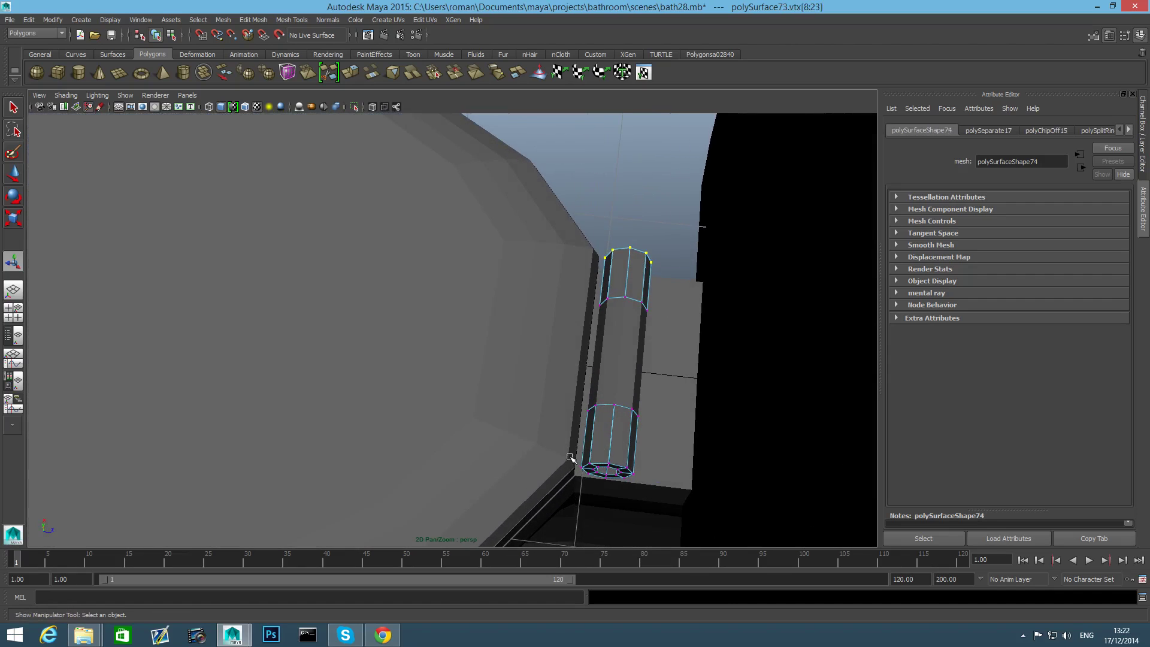
shift+drag(647, 502, 647, 502)
alt+drag(647, 502, 639, 419)
key(r)
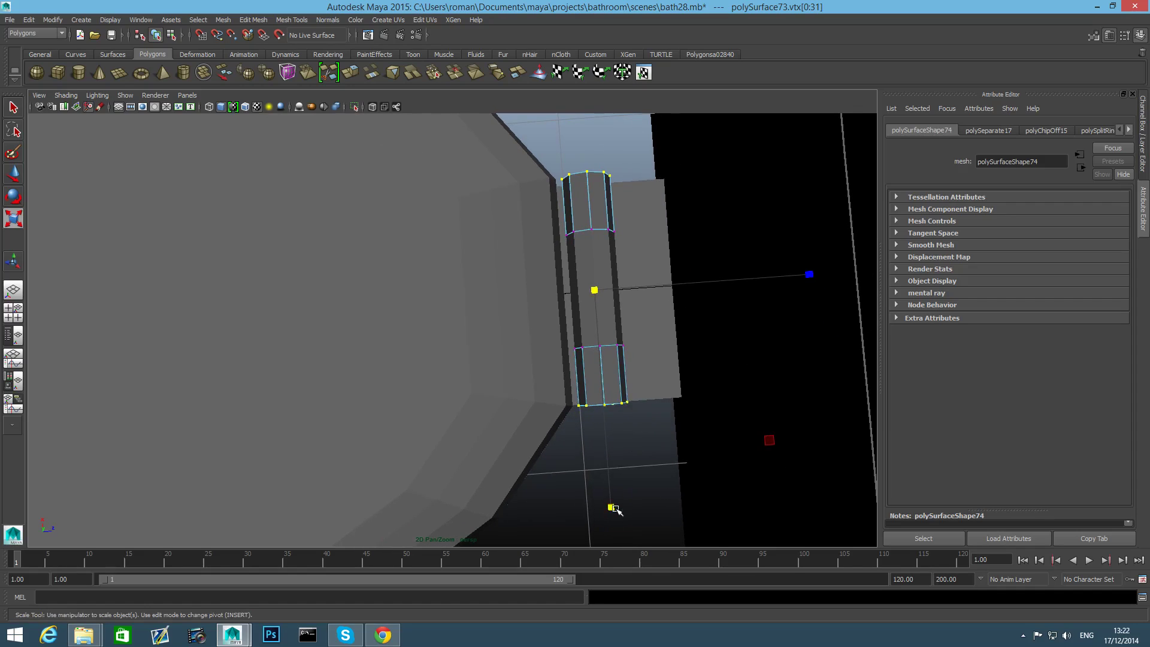
drag(611, 506, 606, 471)
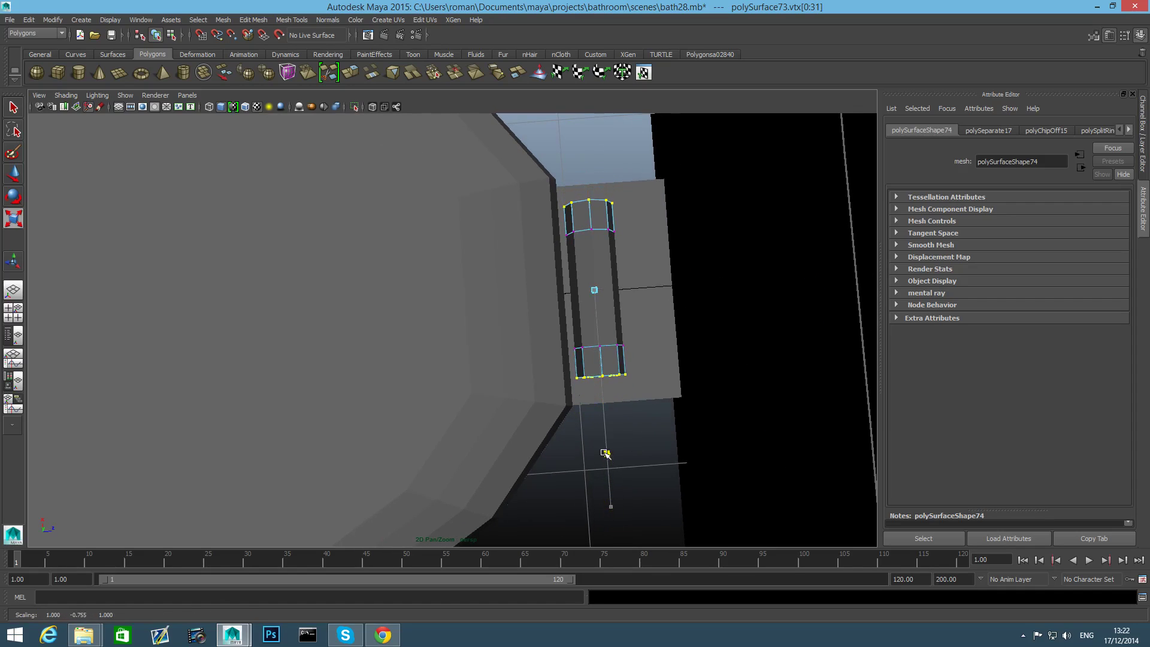
drag(608, 439, 608, 440)
mouse_move(608, 440)
alt+mouse_down()
mouse_move(604, 454)
mouse_move(537, 442)
mouse_move(626, 439)
alt+mouse_up()
key(F8)
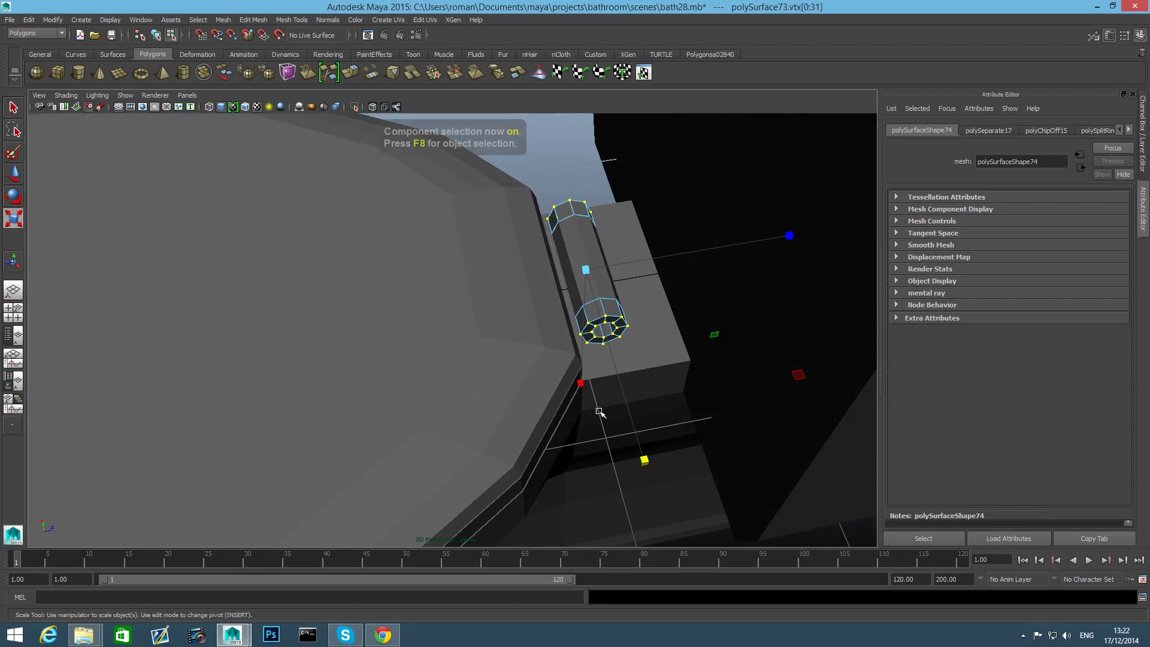
Select the lid, display wireframe on shaded surfaces, and examine how the hinge sits between the lid and the tank.
click(527, 358)
alt+drag(528, 360, 578, 335)
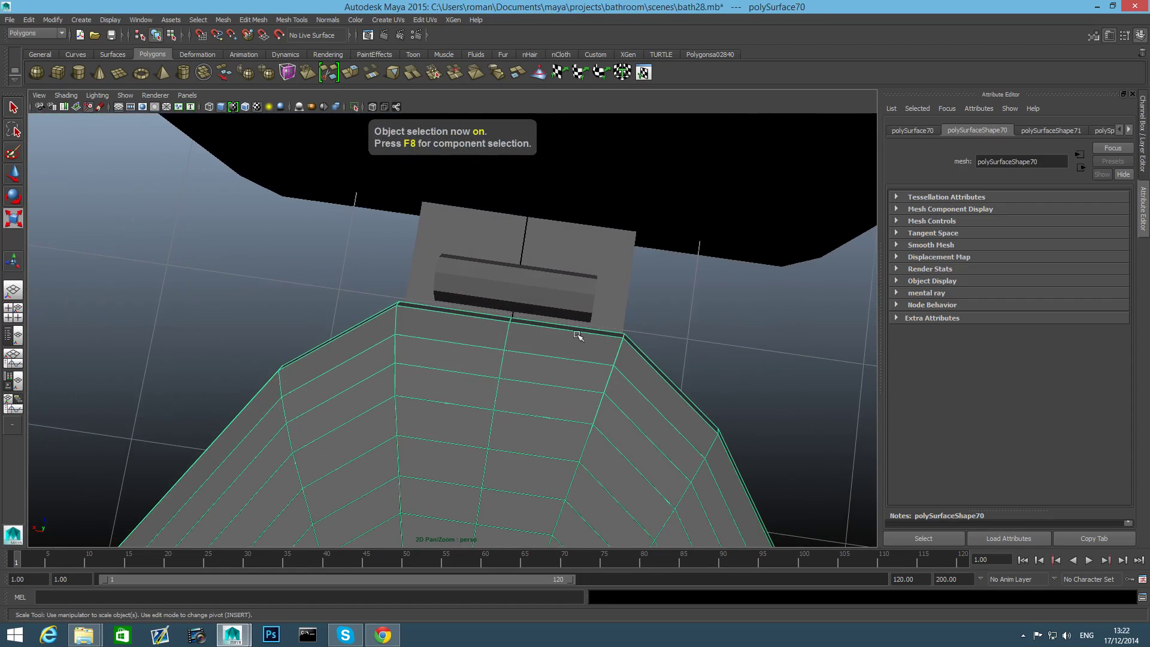
click(66, 95)
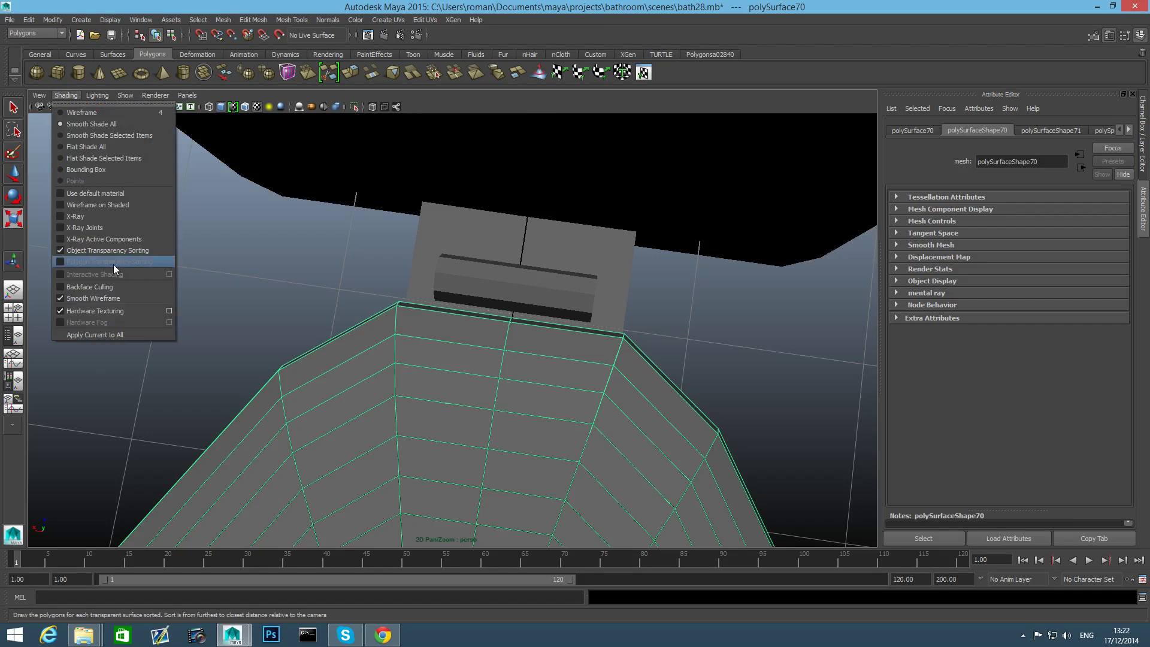
click(95, 207)
alt+drag(448, 373, 460, 374)
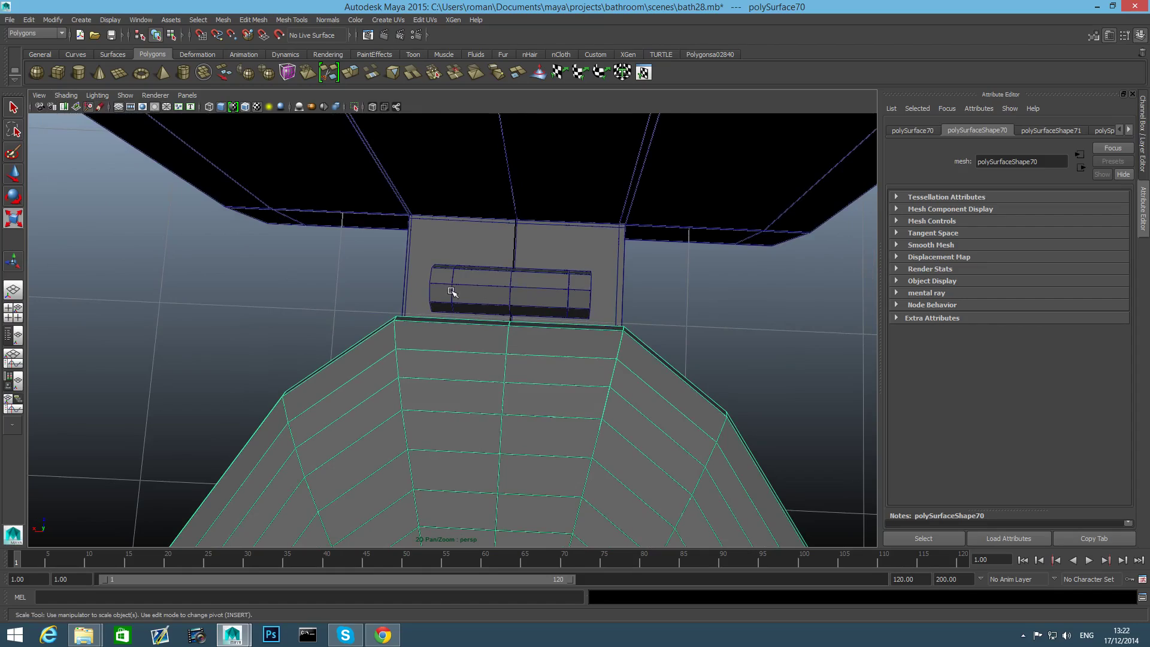
alt+drag(452, 291, 581, 226)
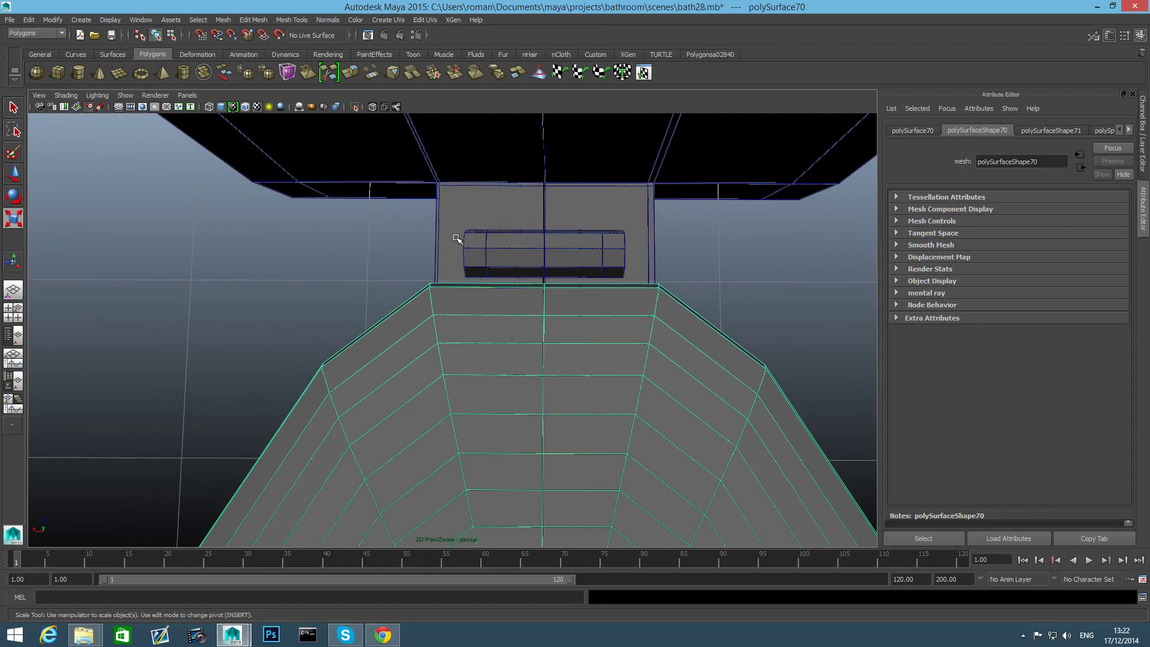
alt+drag(622, 348, 513, 350)
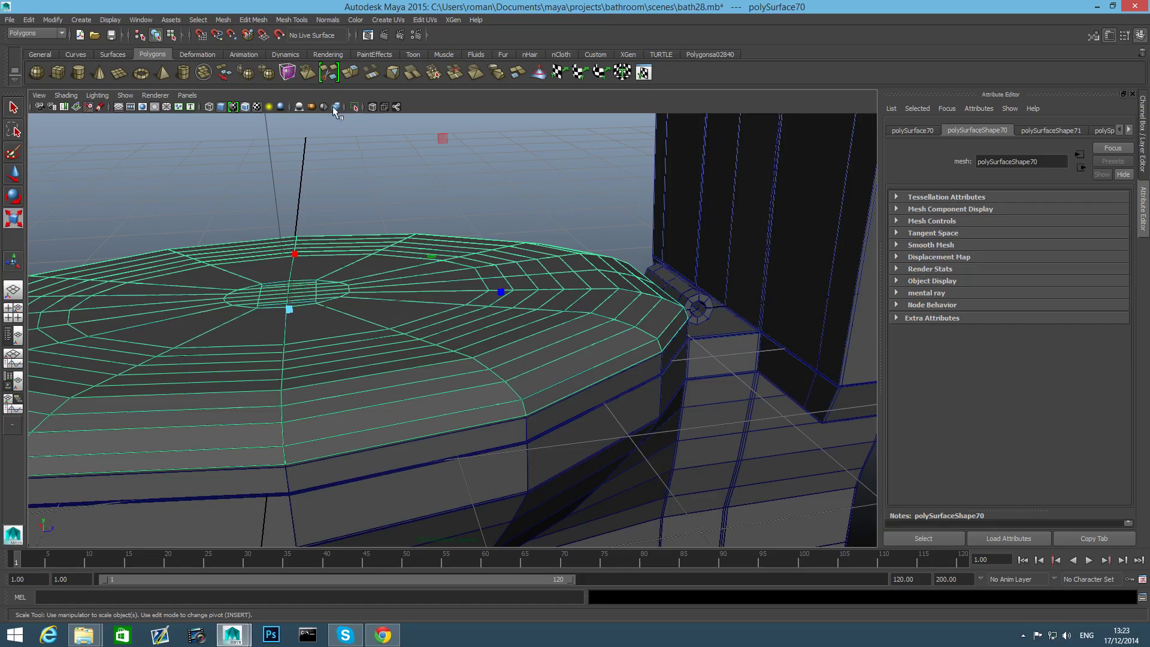
Isolate the lid in the view and expose its open underside.
click(355, 107)
alt+drag(398, 257, 532, 148)
alt+middle_drag(539, 242, 446, 326)
alt+drag(447, 326, 653, 264)
alt+middle_drag(756, 429, 624, 421)
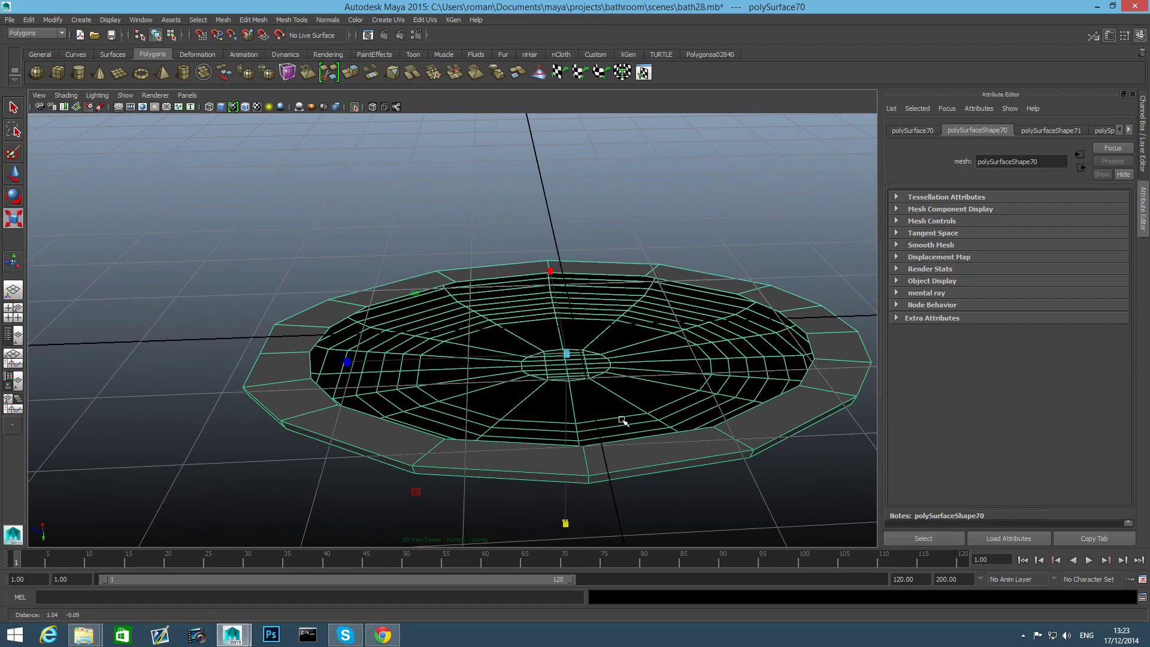
Extrude the border edge loop of the lid's underside opening, move it into the lid's recess and scale it slightly inward.
right_drag(713, 433, 713, 342)
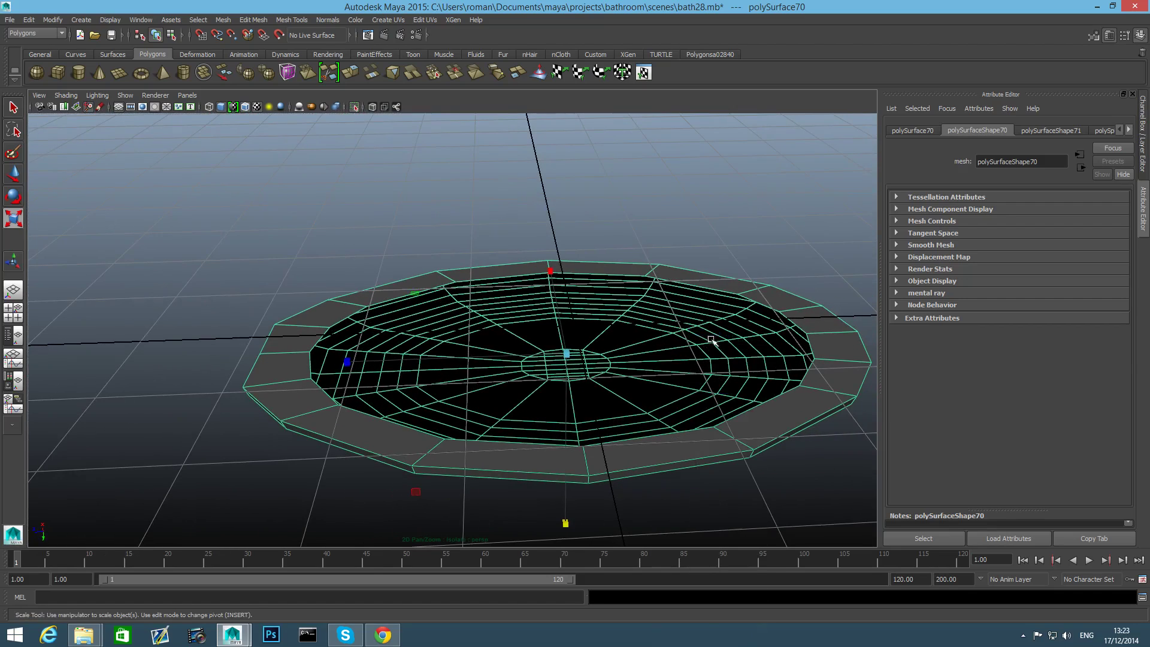
double_click(739, 414)
alt+drag(672, 431, 664, 430)
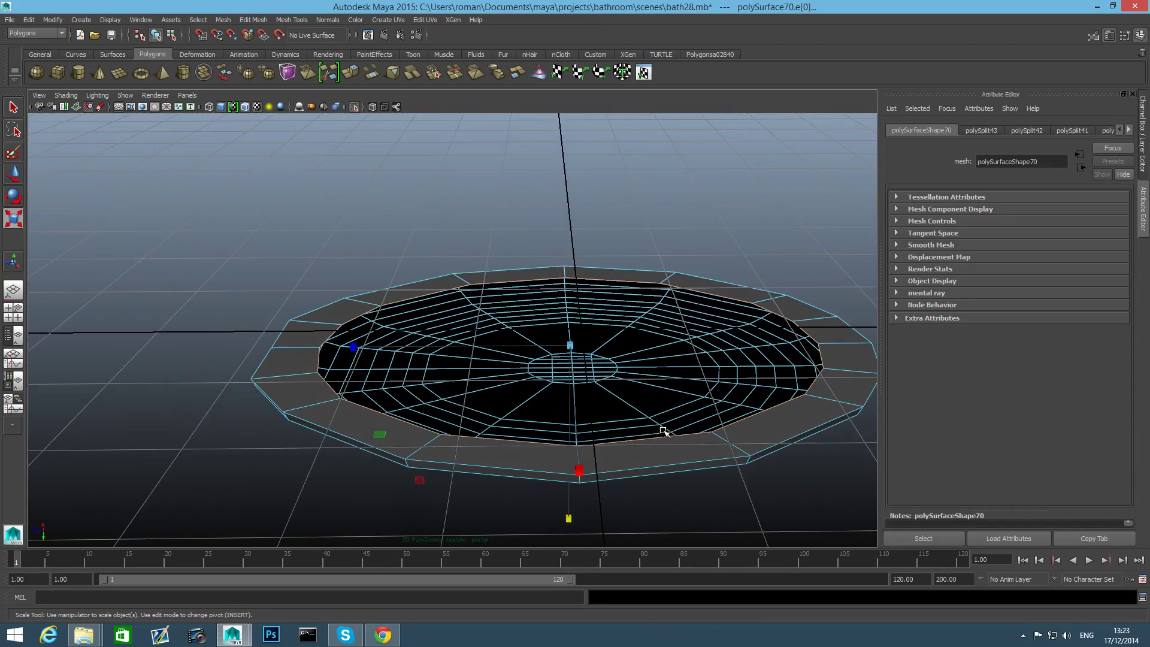
click(351, 72)
key(w)
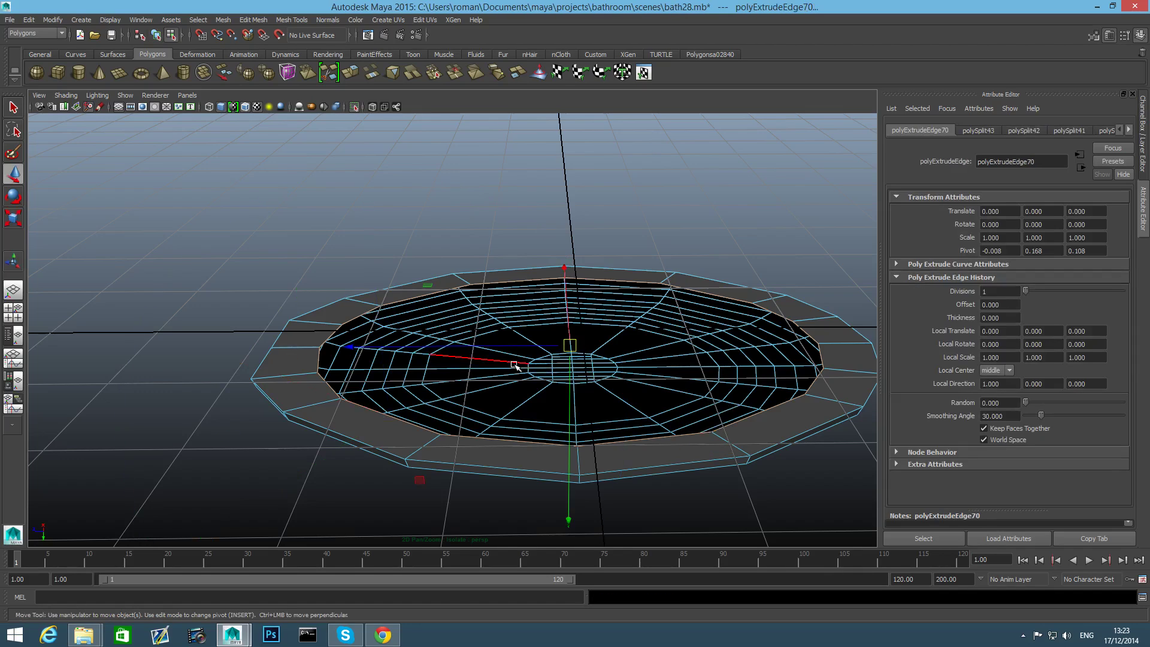
key(r)
key(w)
drag(570, 426, 573, 458)
key(r)
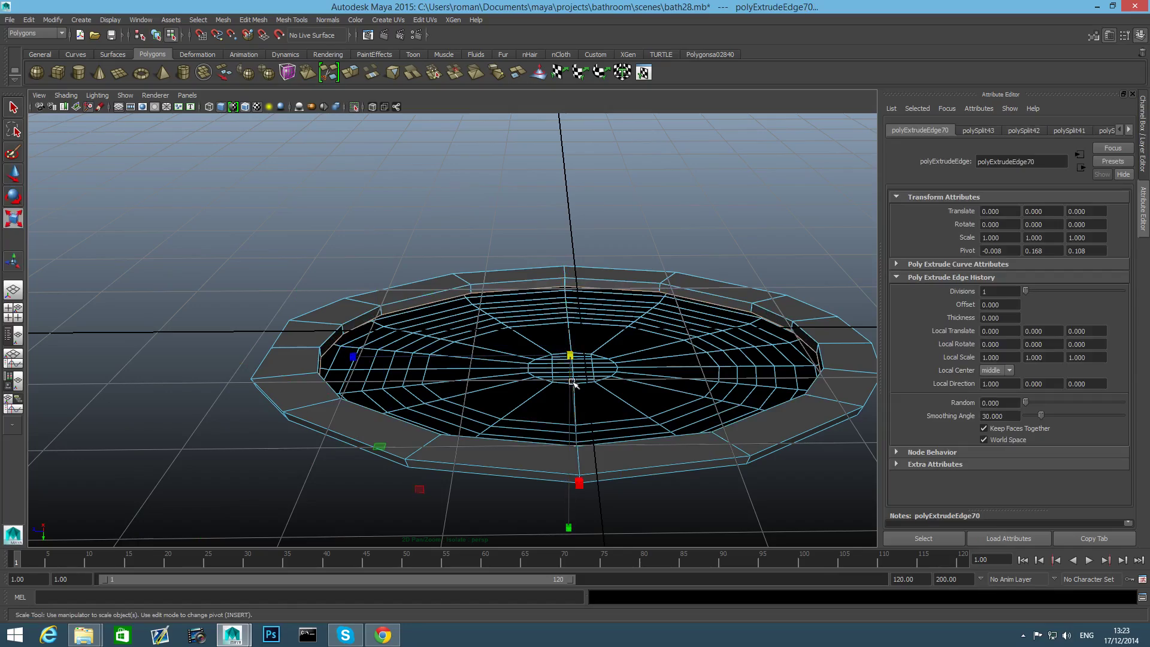
drag(573, 358, 566, 358)
mouse_move(587, 382)
alt+mouse_down()
mouse_move(605, 397)
mouse_move(651, 392)
mouse_move(700, 354)
mouse_move(642, 387)
mouse_move(608, 385)
mouse_move(599, 330)
mouse_move(586, 377)
alt+mouse_up()
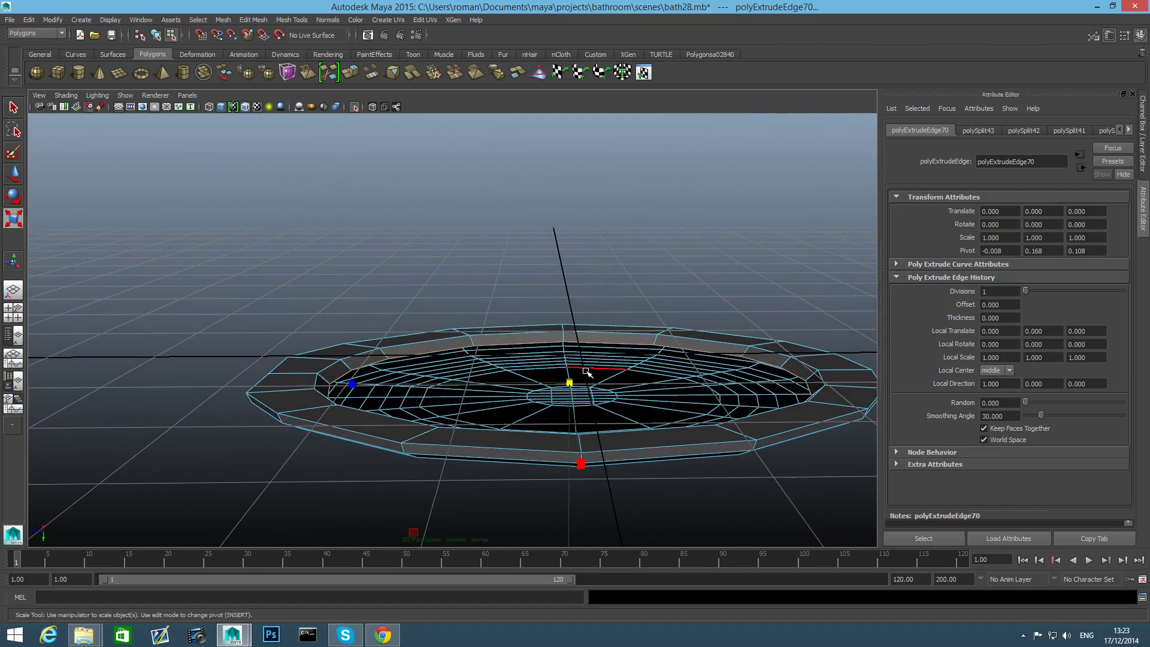
Extrude the recessed edge loop a second time, moving it a little deeper into the lid and narrowing it slightly.
click(353, 73)
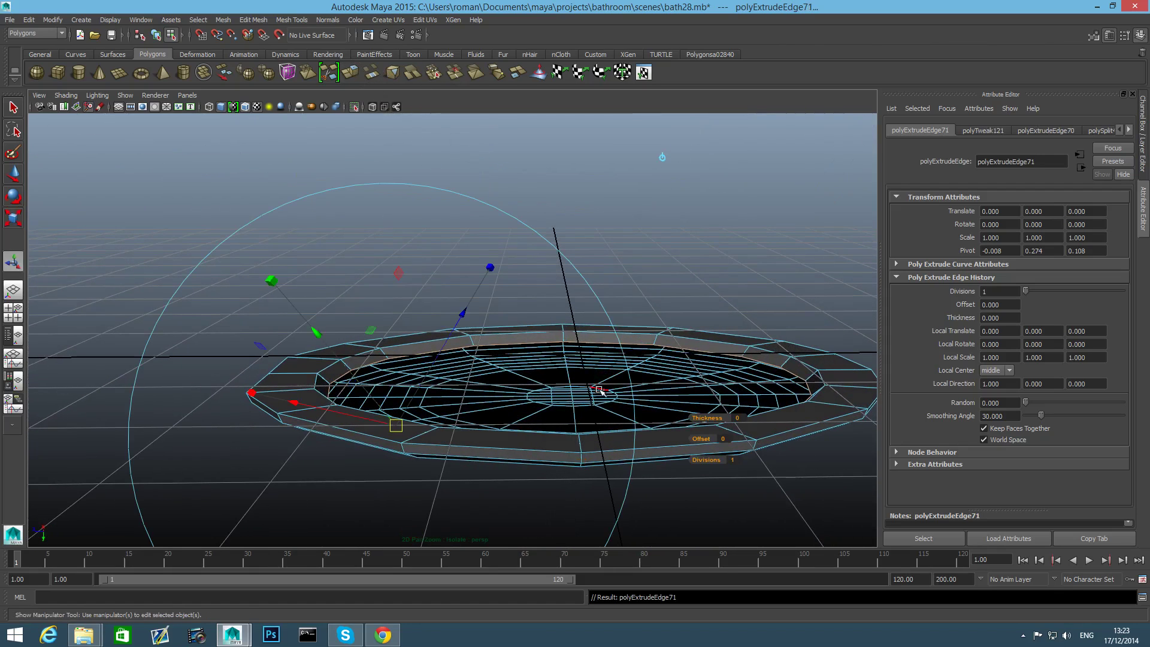
key(w)
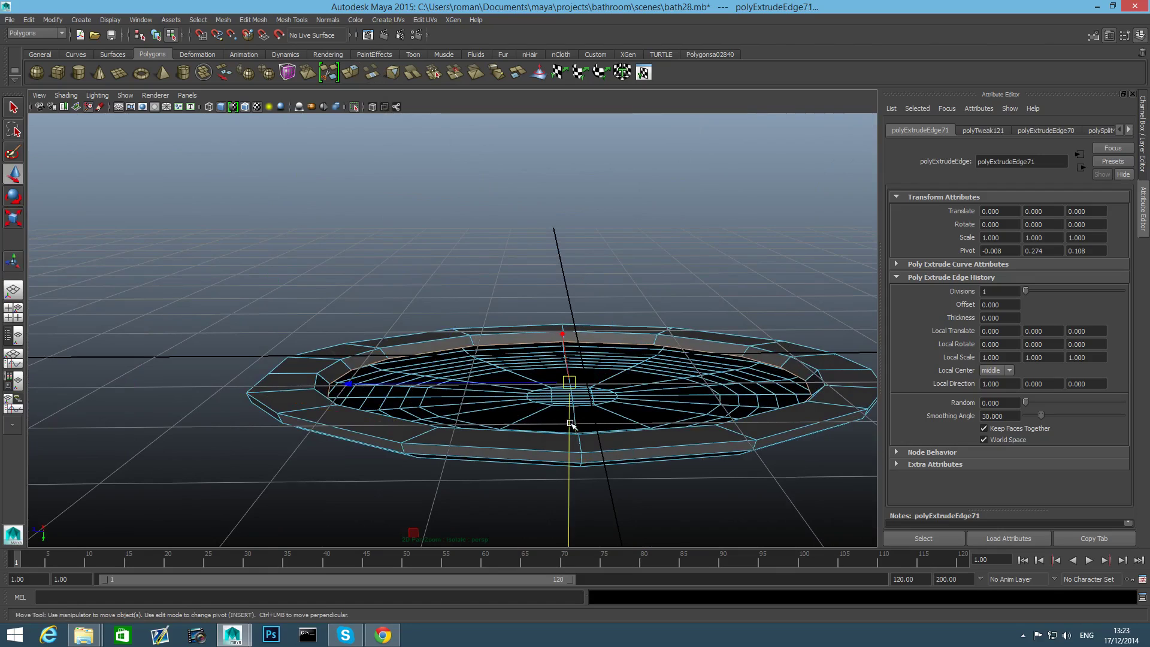
drag(571, 424, 572, 430)
key(r)
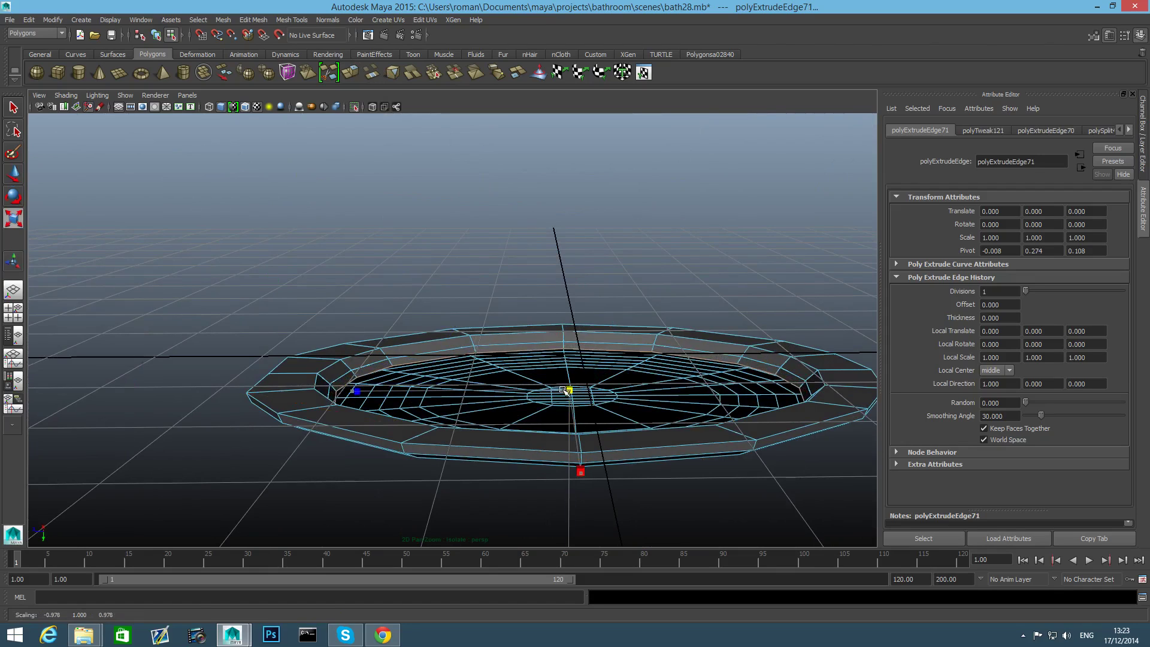
alt+middle_drag(606, 432, 590, 420)
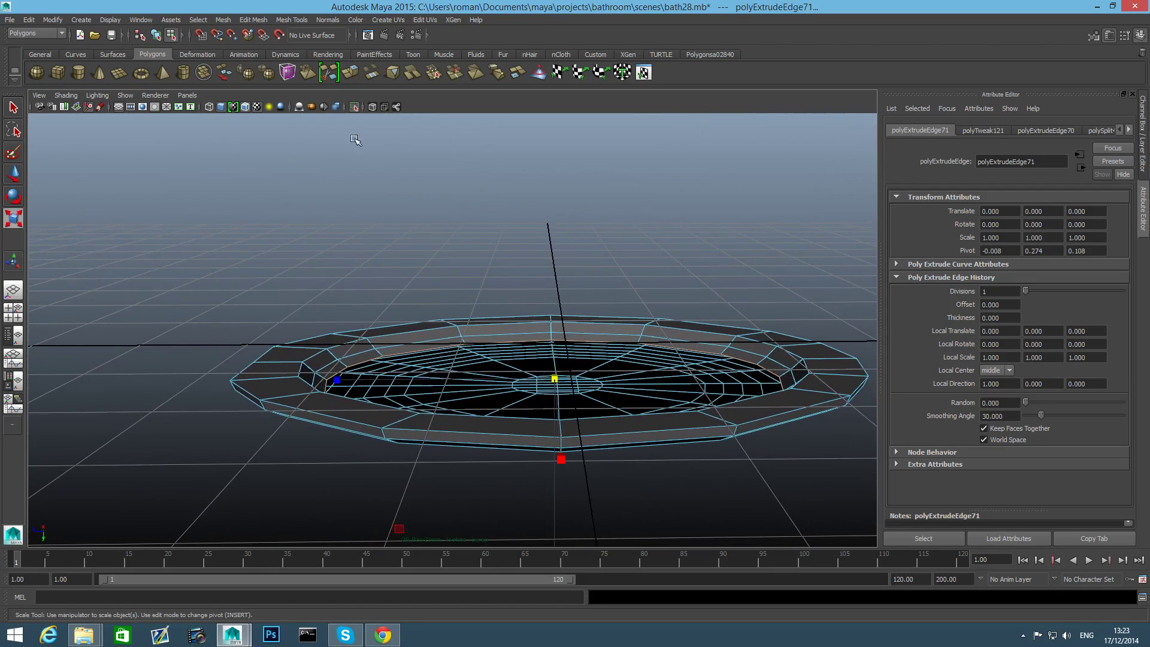
Extrude a third ring from the inner edge loop, scaling it inward and offsetting it slightly deeper into the lid.
click(354, 76)
key(r)
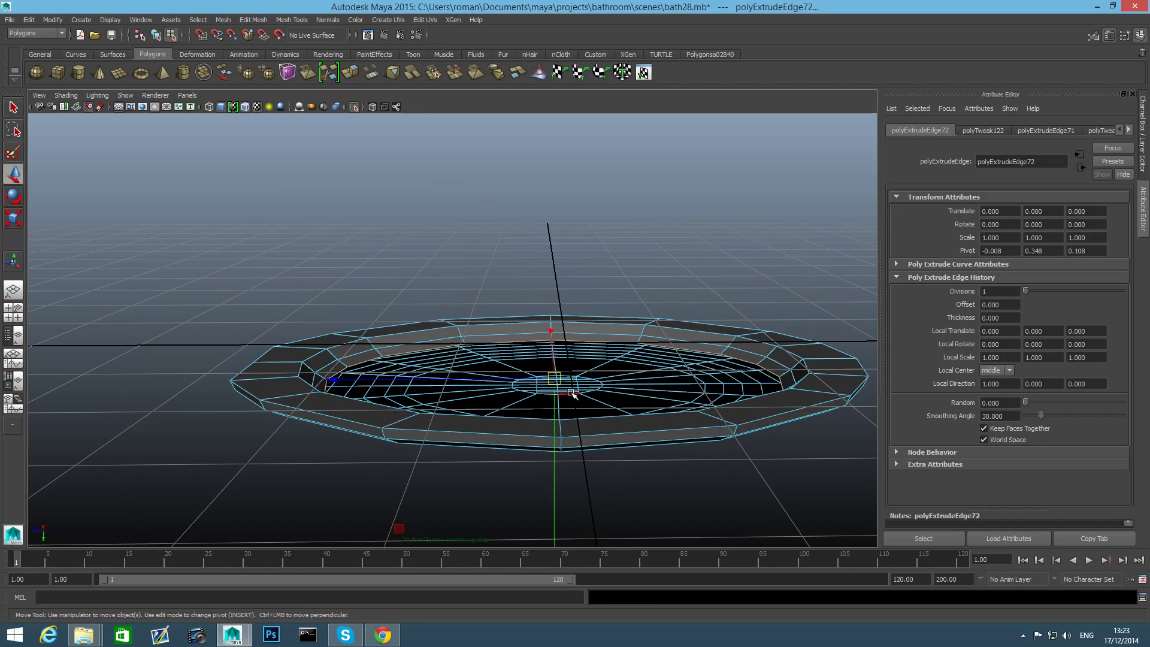
drag(559, 383, 528, 384)
key(w)
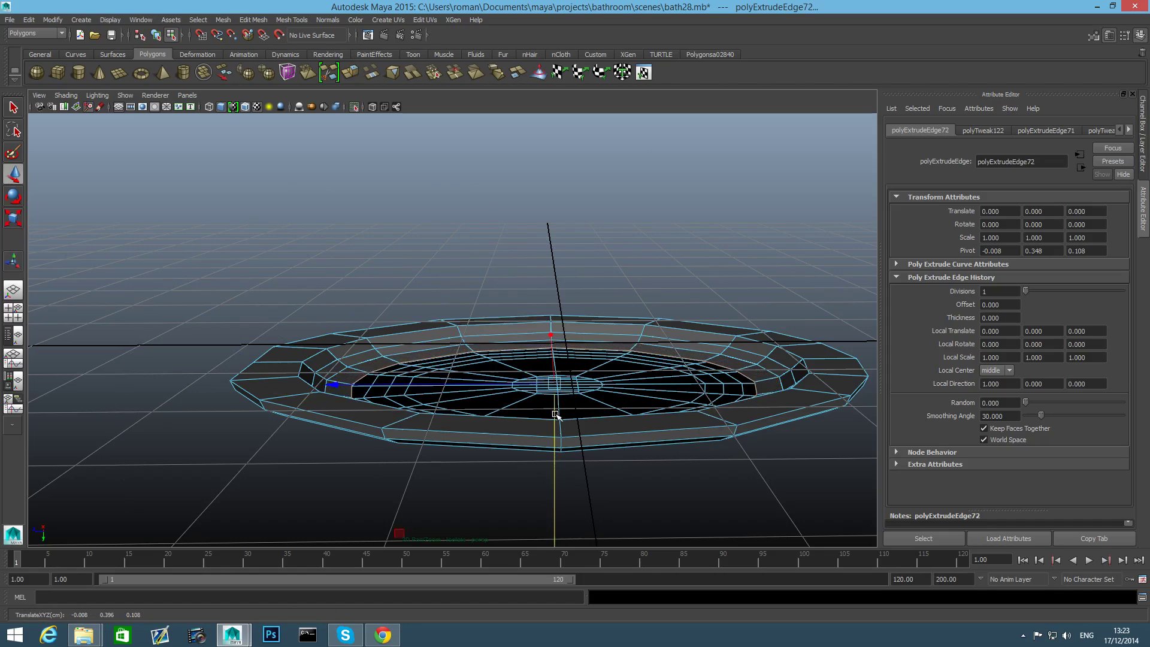
mouse_move(561, 408)
alt+mouse_down()
mouse_move(552, 388)
mouse_move(559, 406)
mouse_move(593, 401)
mouse_move(549, 389)
alt+mouse_up()
key(r)
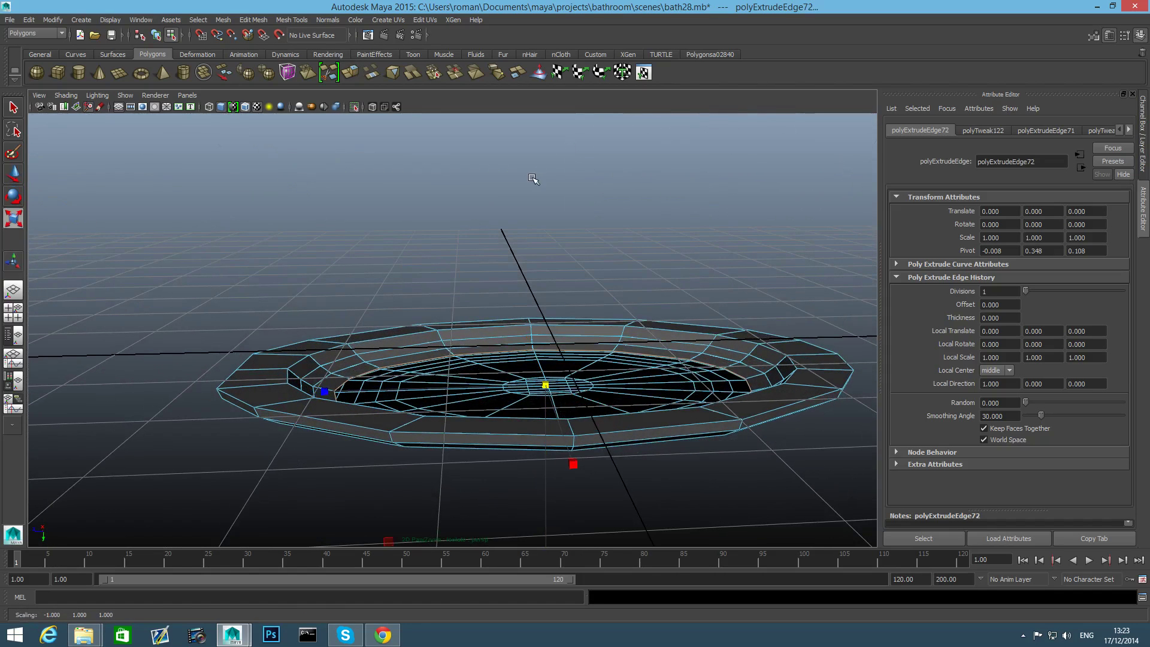
Extrude a fourth ring from the inner edge loop, adjust its depth and preview the lid smoothed.
click(351, 72)
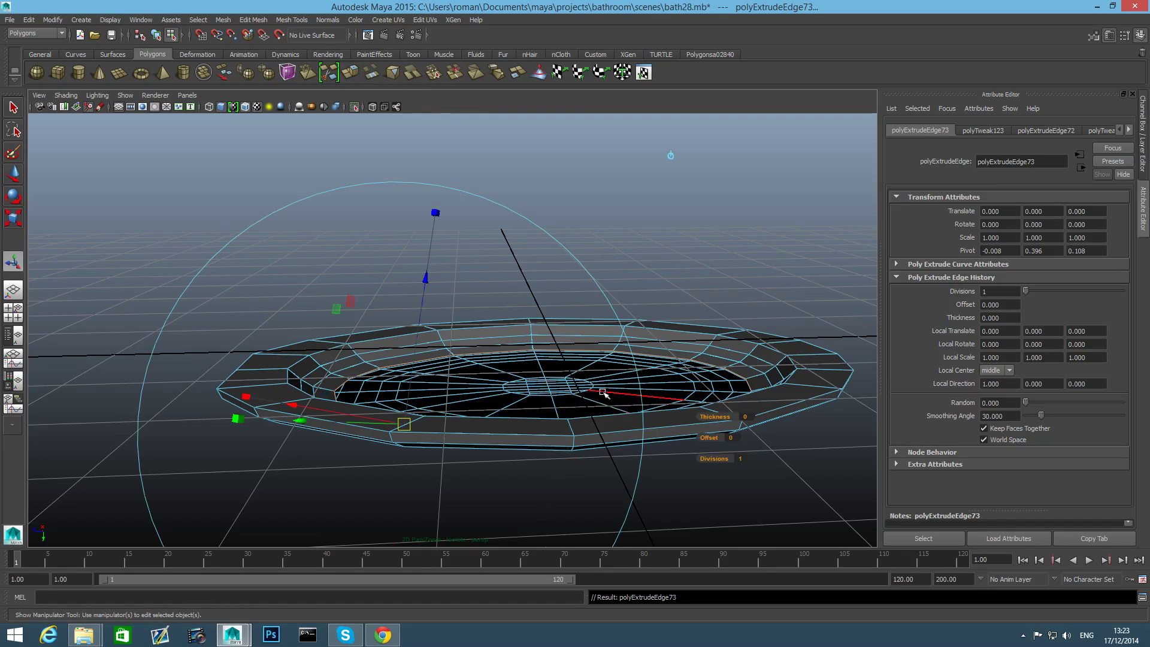
key(w)
key(r)
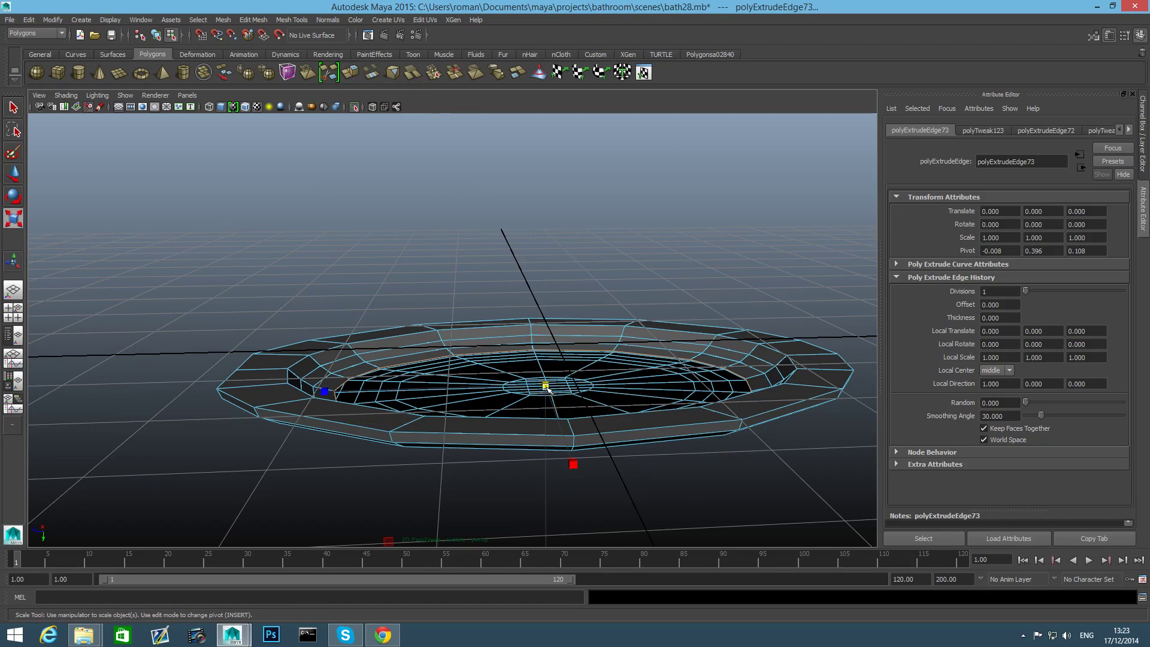
key(w)
drag(545, 415, 587, 442)
key(1)
key(3)
key(1)
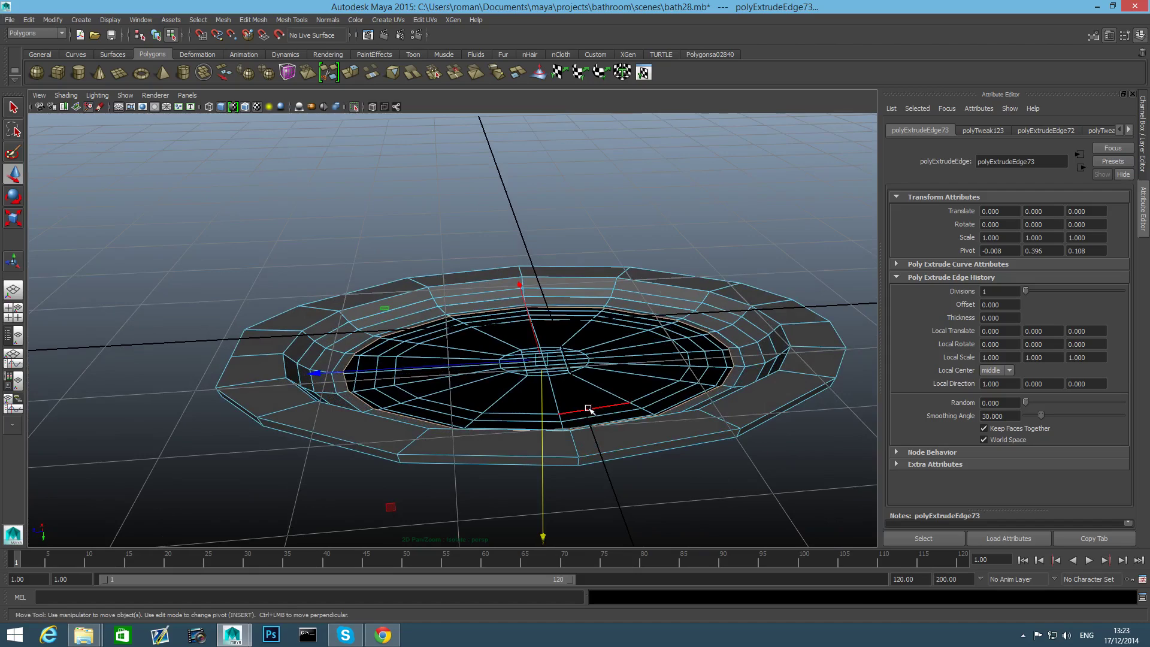
Extrude the inner edge loop at the same depth, scale it toward the lid's centre and extrude it once more.
click(356, 75)
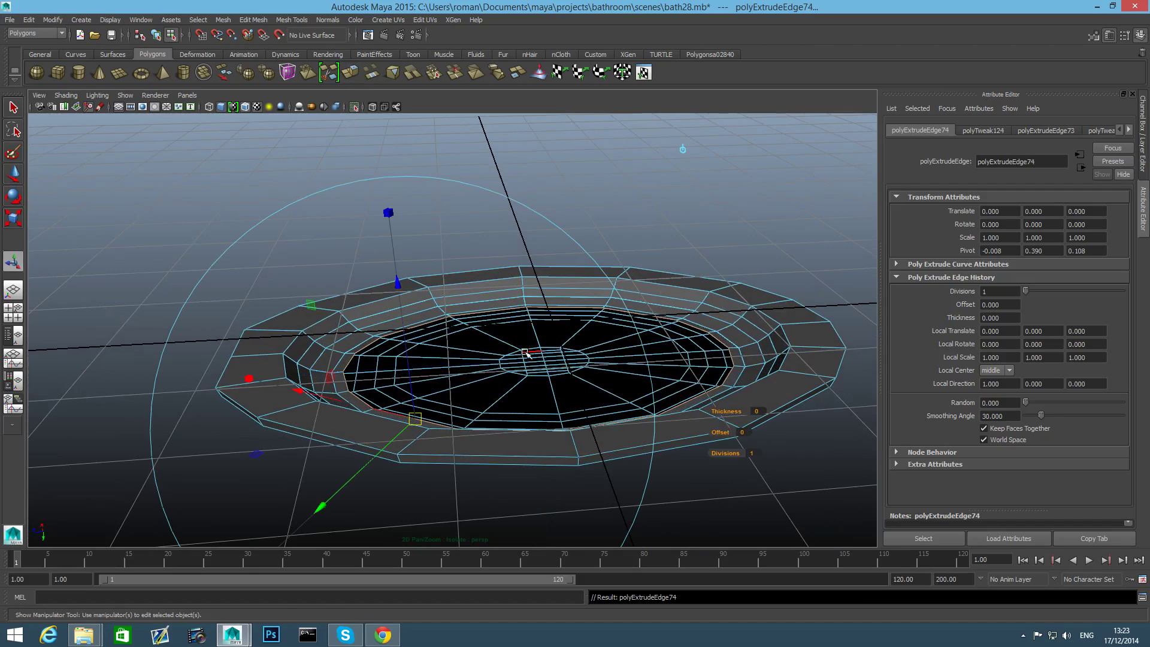
key(r)
drag(540, 362, 516, 340)
key(ctrl+e)
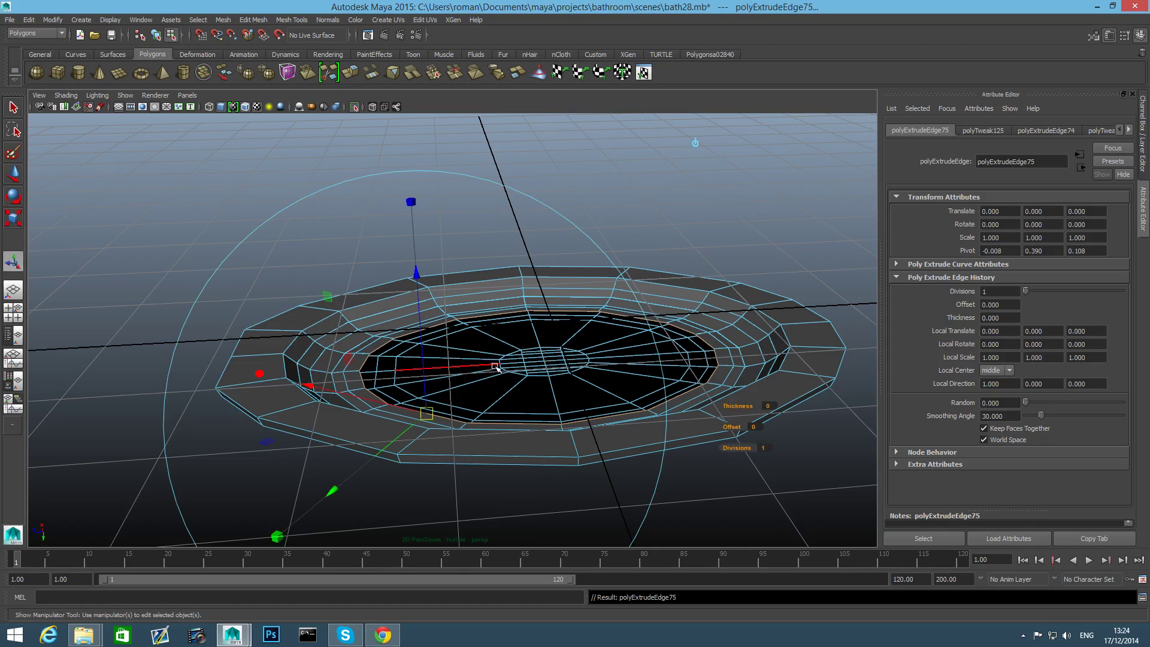
key(r)
drag(541, 360, 526, 362)
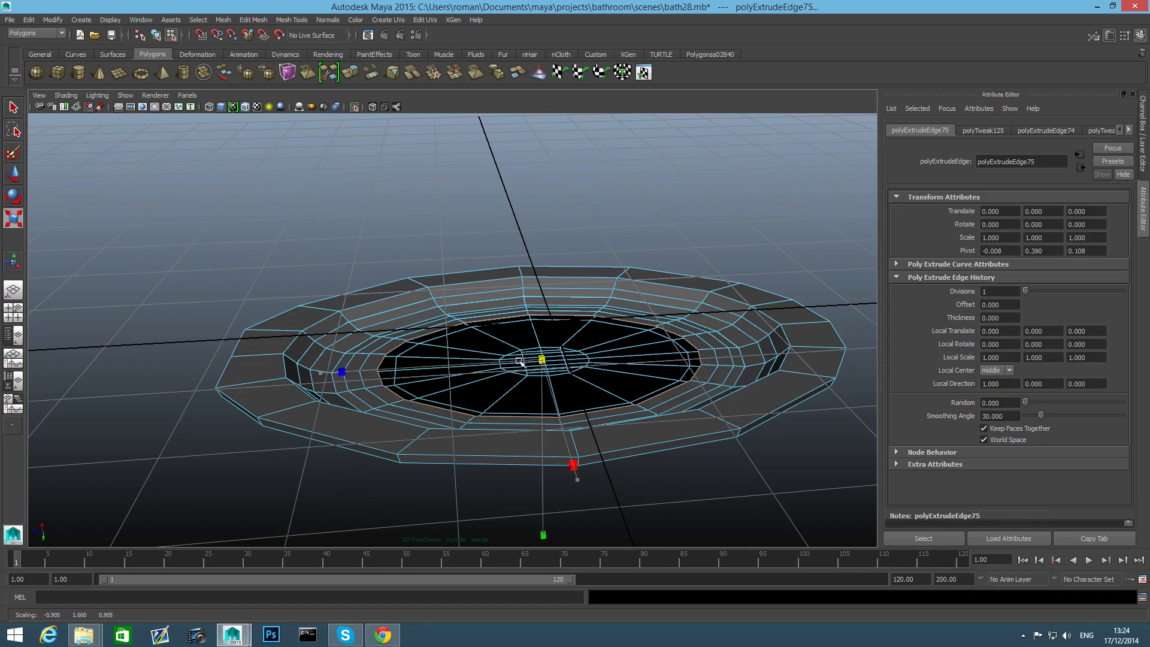
key(ctrl+e)
key(e)
key(ctrl+e)
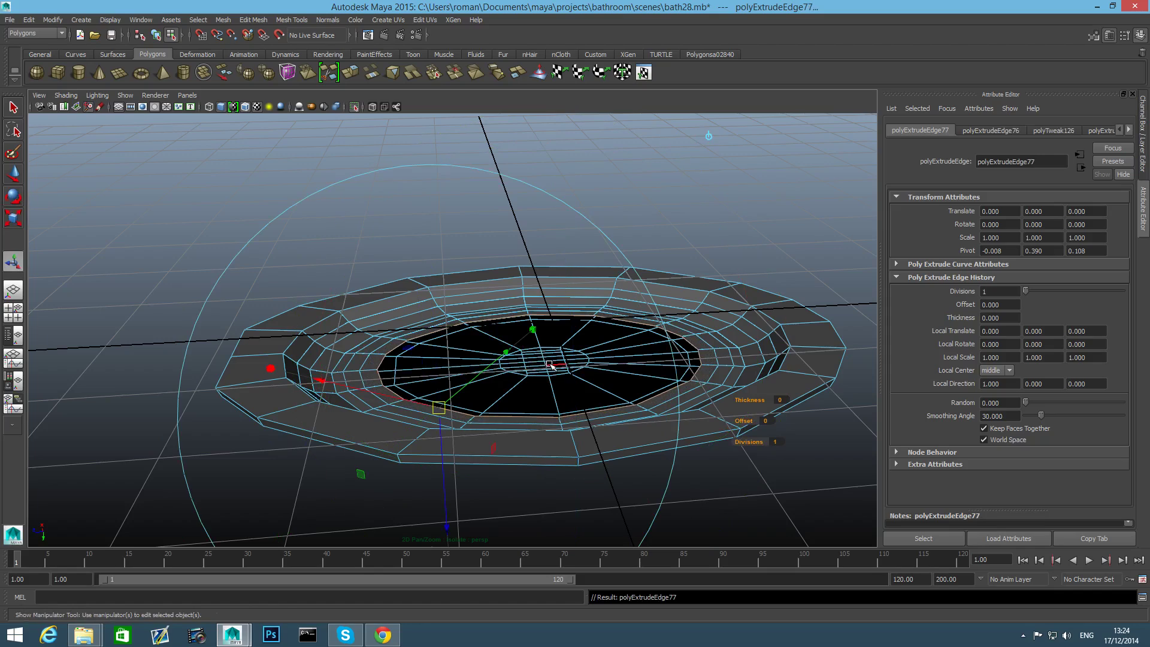
key(e)
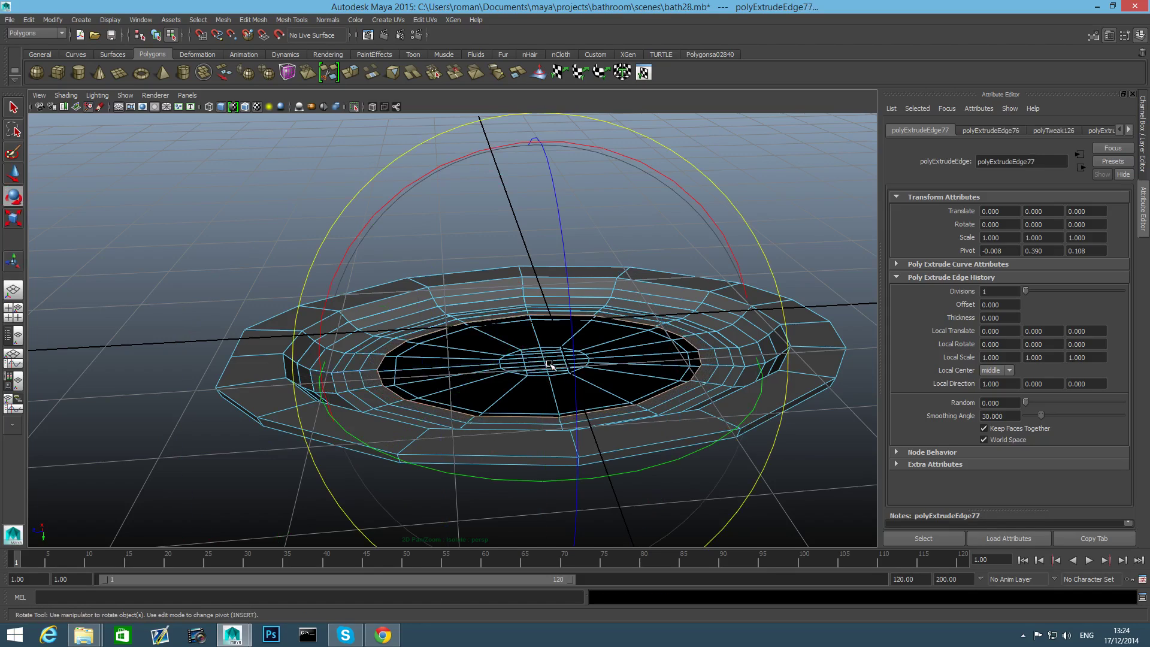
key(ctrl+z)
key(ctrl+z)
key(ctrl+z)
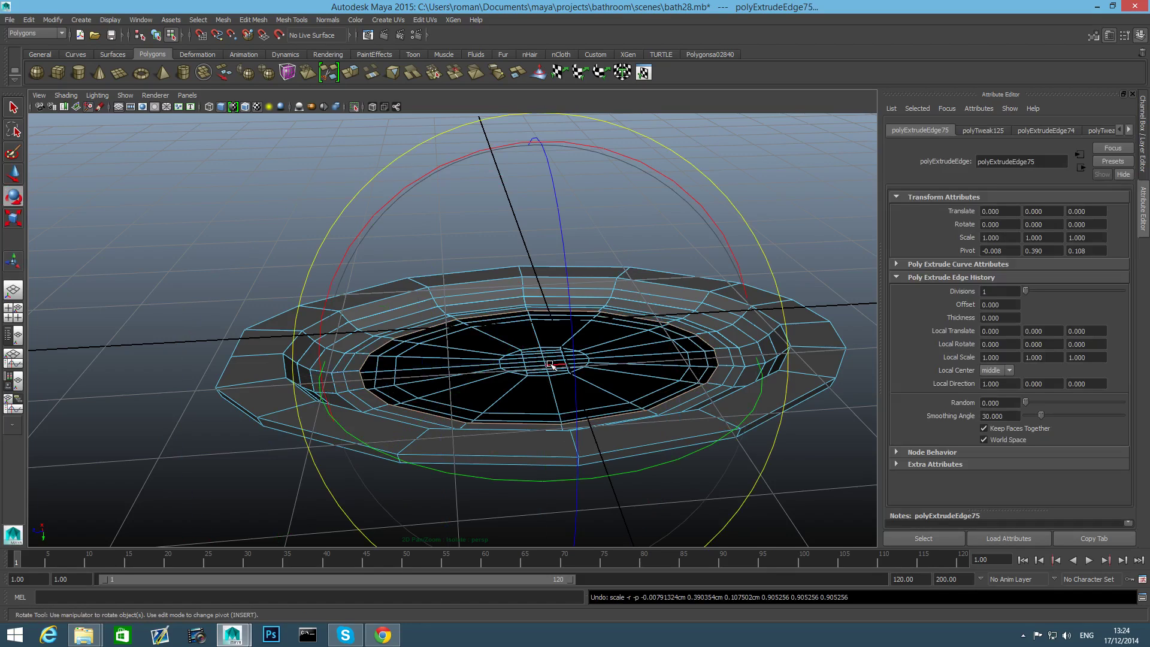
Scale the newly extruded edge loop inward, and add another flat ring inside it by extruding and scaling.
key(r)
key(t)
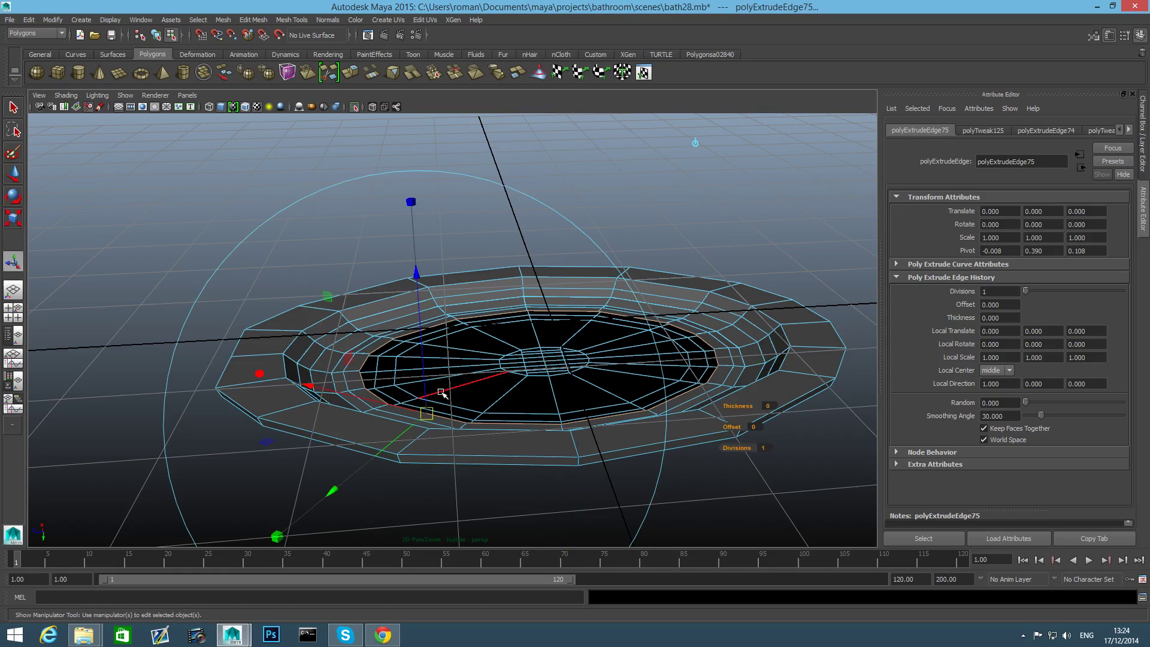
key(e)
key(r)
drag(543, 362, 523, 363)
key(ctrl+e)
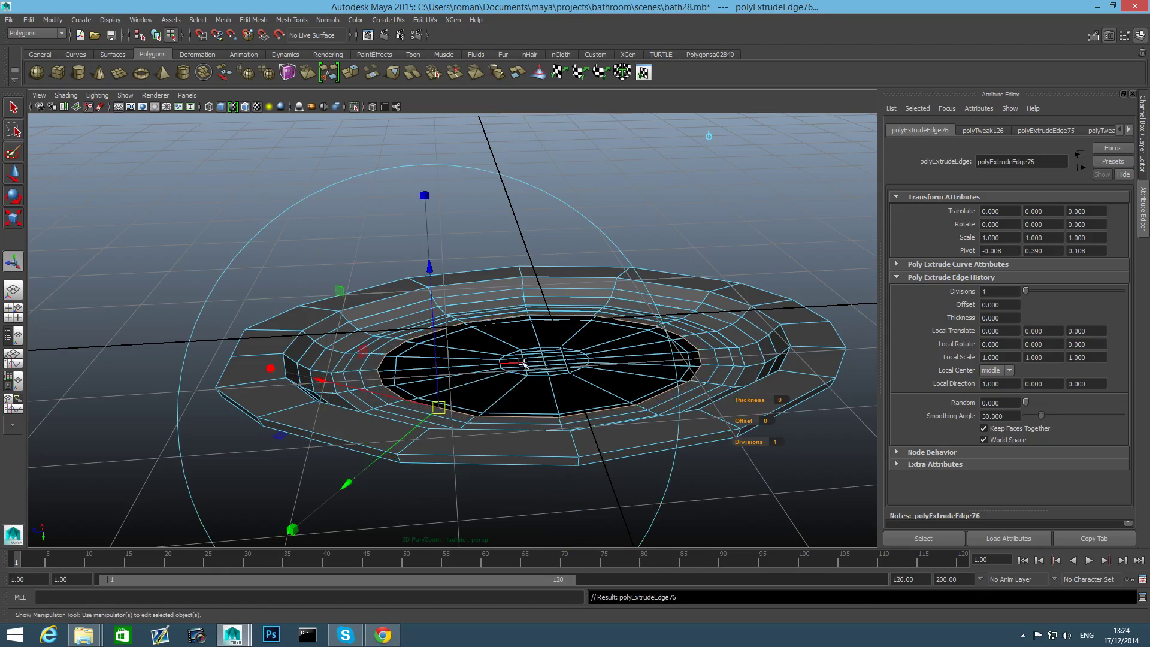
key(e)
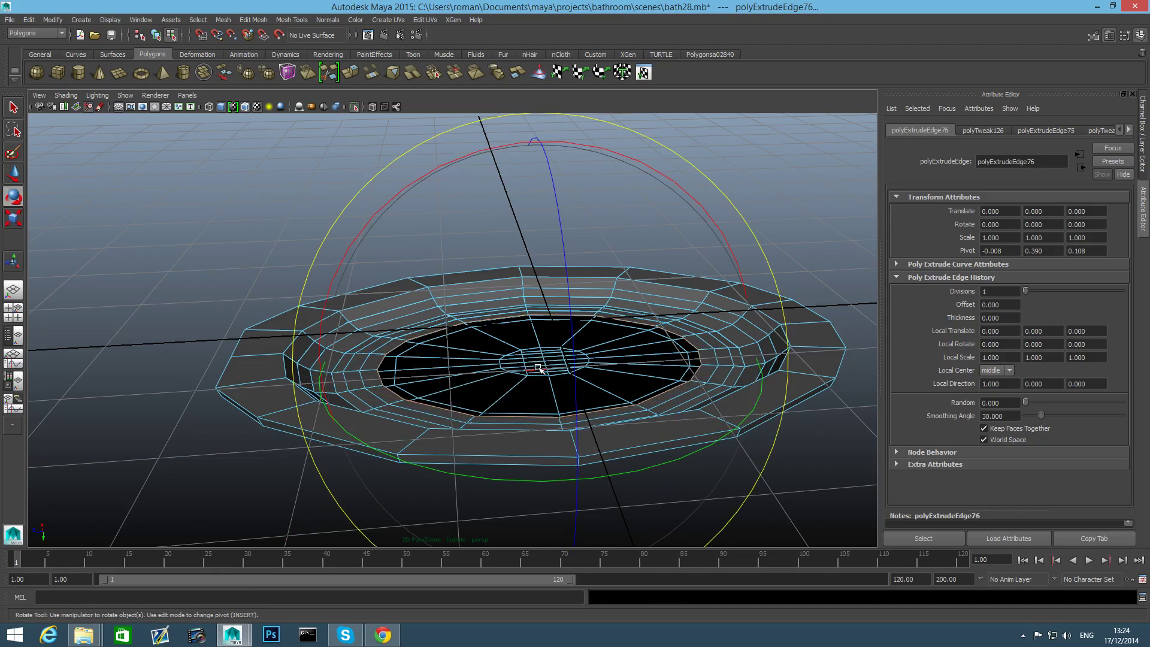
key(r)
drag(545, 361, 516, 367)
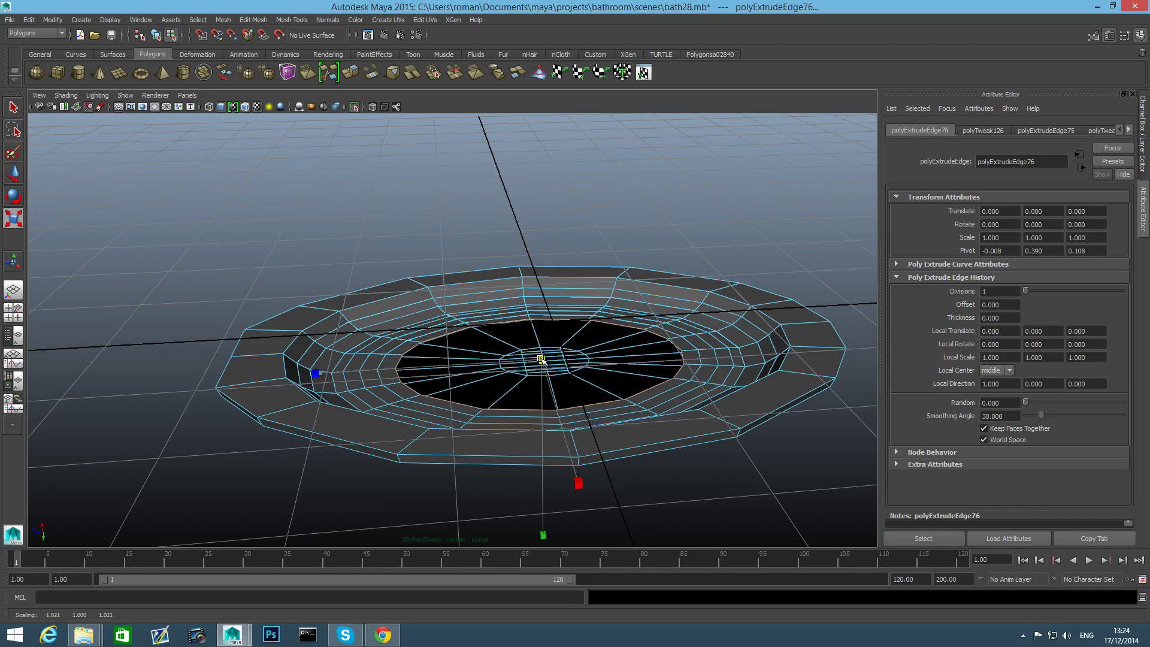
Continue the flat underside with three more extruded rings scaled toward the centre, leaving a small central opening.
key(ctrl+e)
key(r)
drag(542, 361, 523, 367)
key(ctrl+e)
key(r)
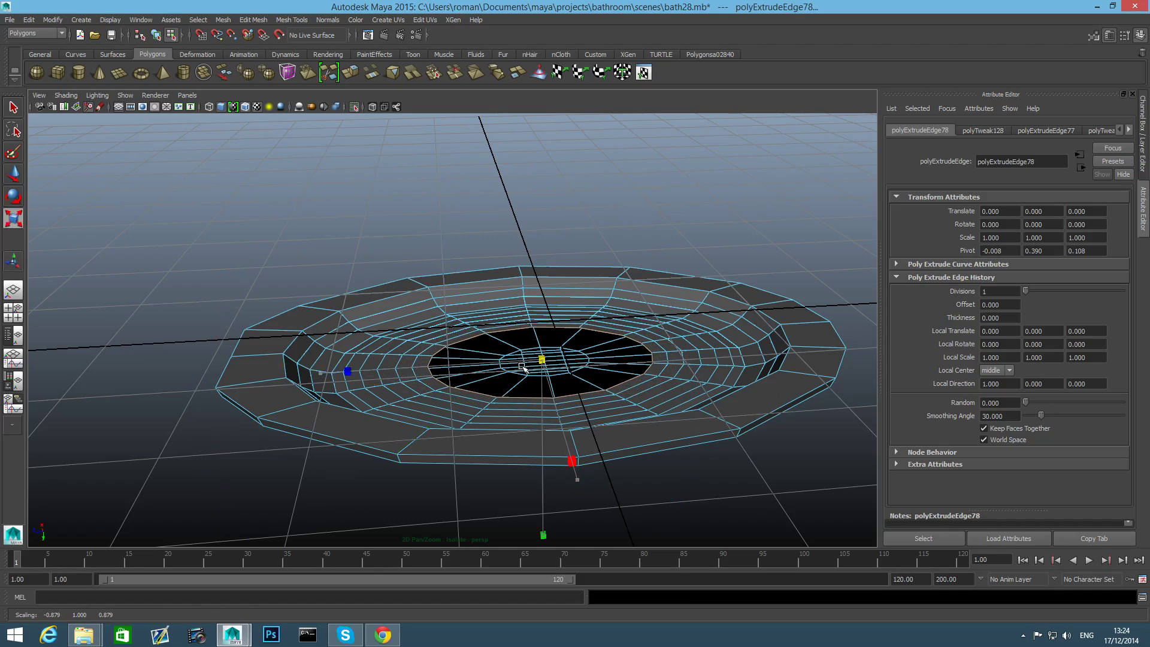
key(ctrl+e)
key(r)
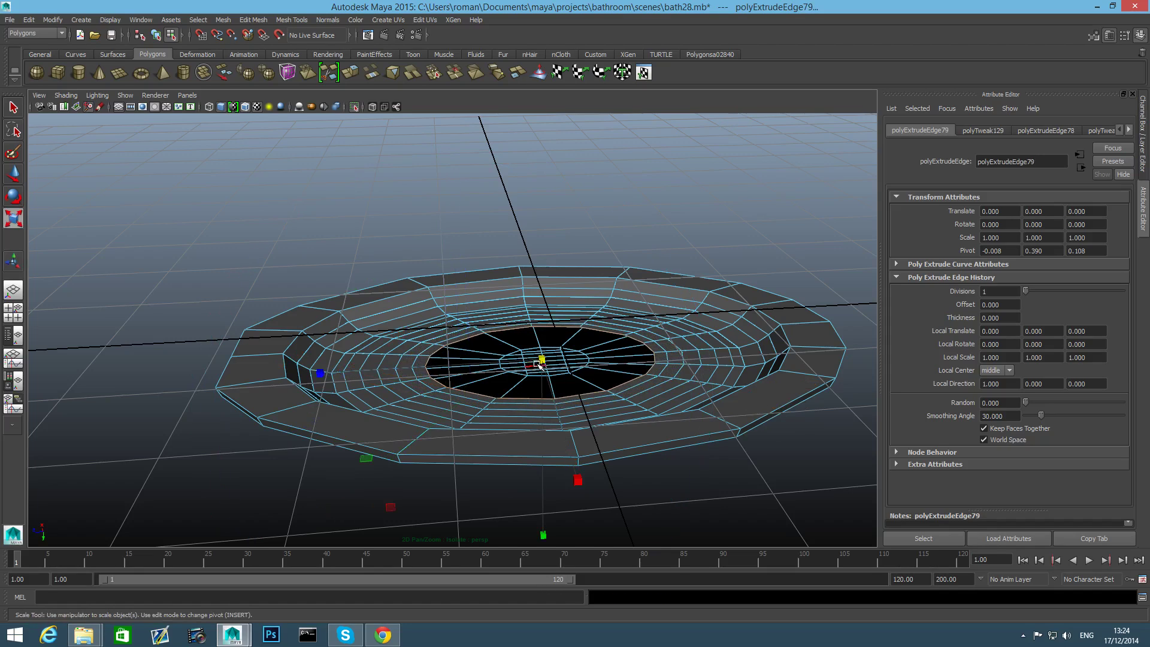
drag(533, 362, 579, 369)
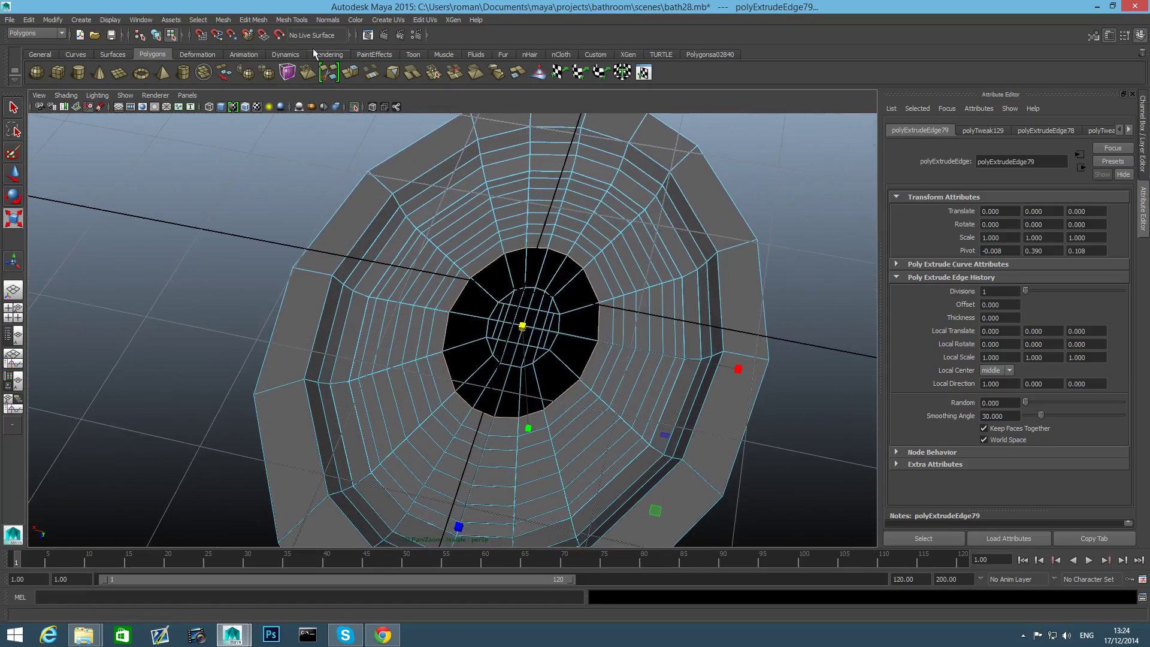
Close the remaining central opening of the lid's underside with Fill Hole and inspect both sides of the lid.
click(222, 20)
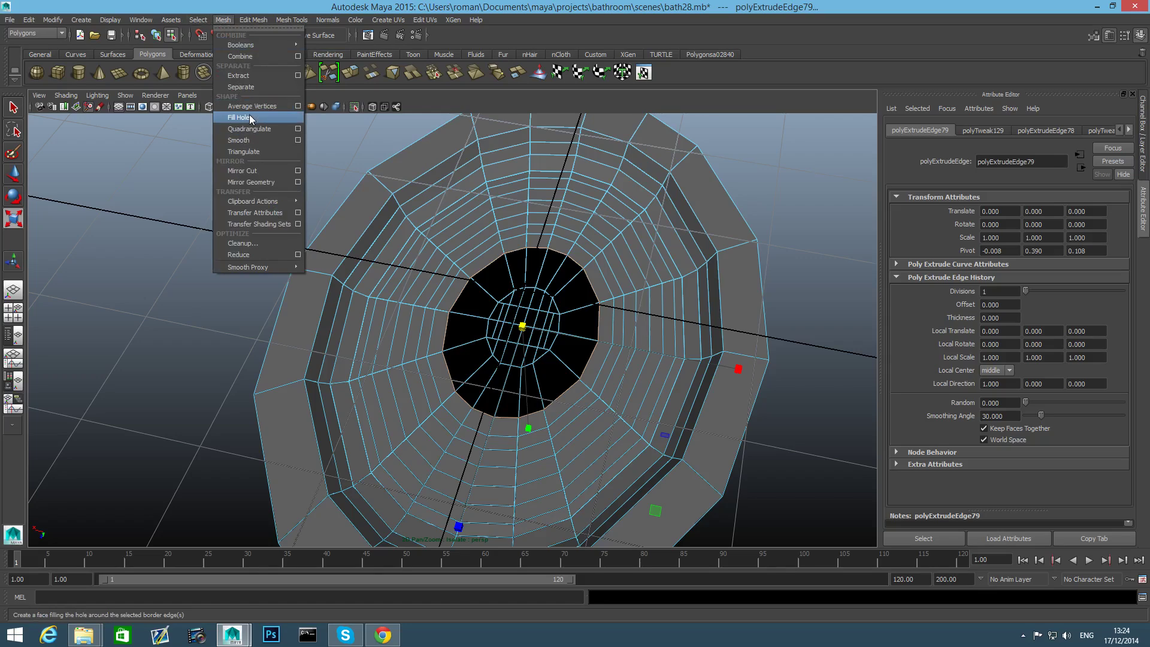
click(248, 118)
alt+drag(558, 314, 585, 203)
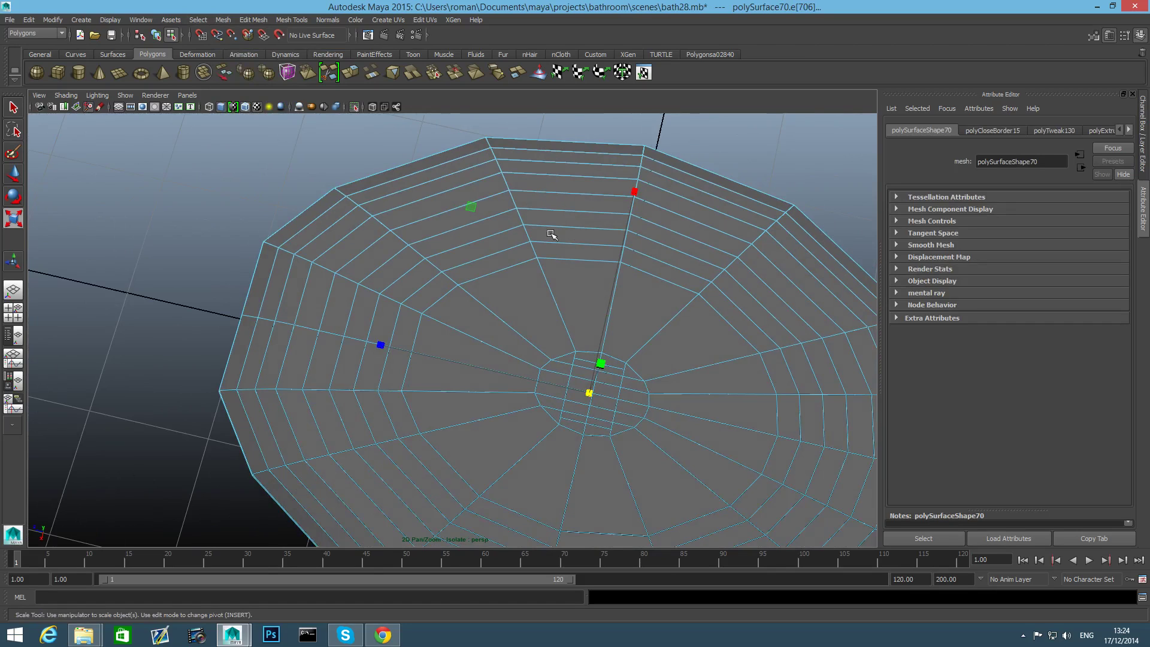
alt+drag(505, 307, 441, 329)
scroll(441, 329, up, 3)
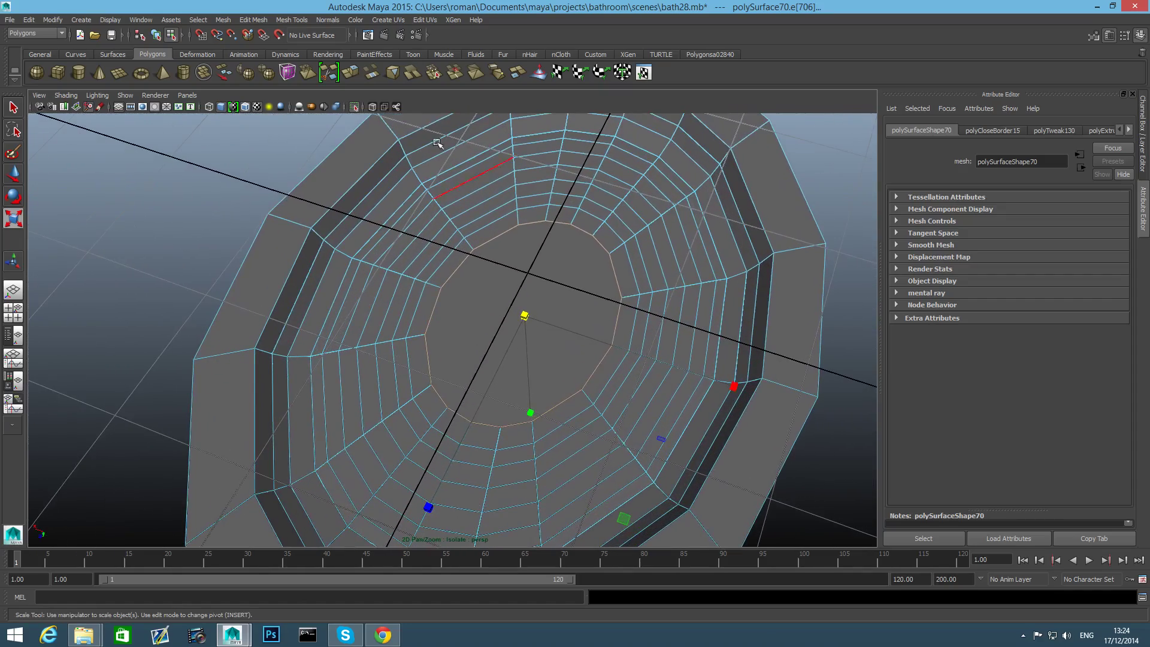
Try dividing the filled centre of the lid's underside with Multi-Cut, using one lengthwise centre cut and three crosswise cuts between opposite vertices.
click(253, 20)
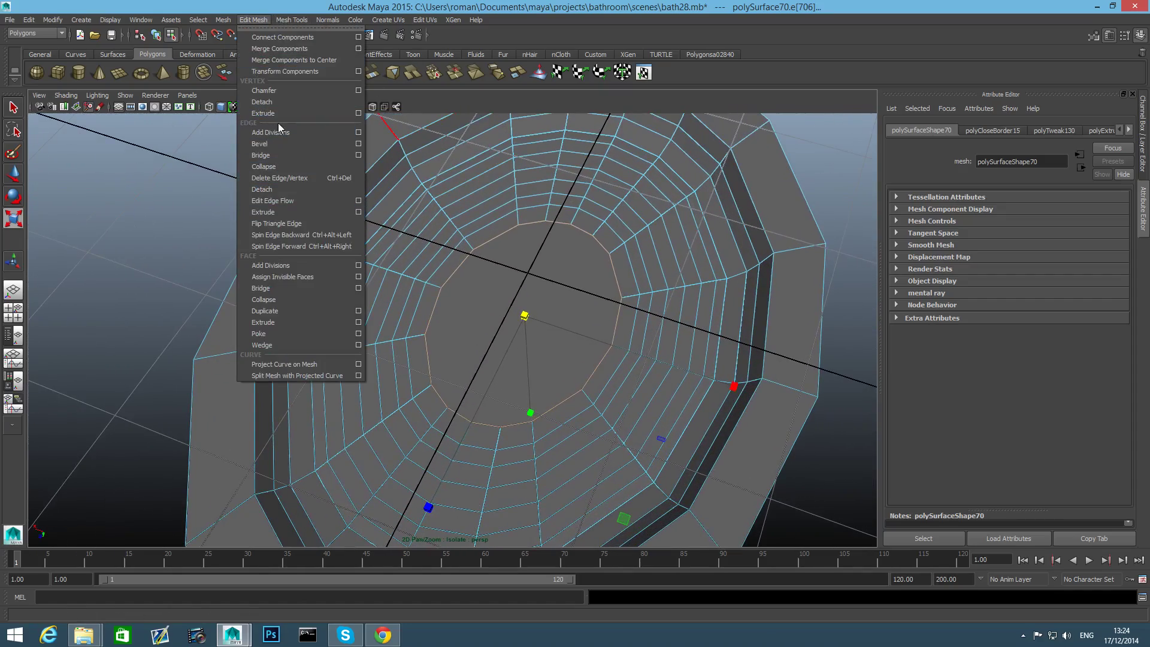
mouse_move(293, 22)
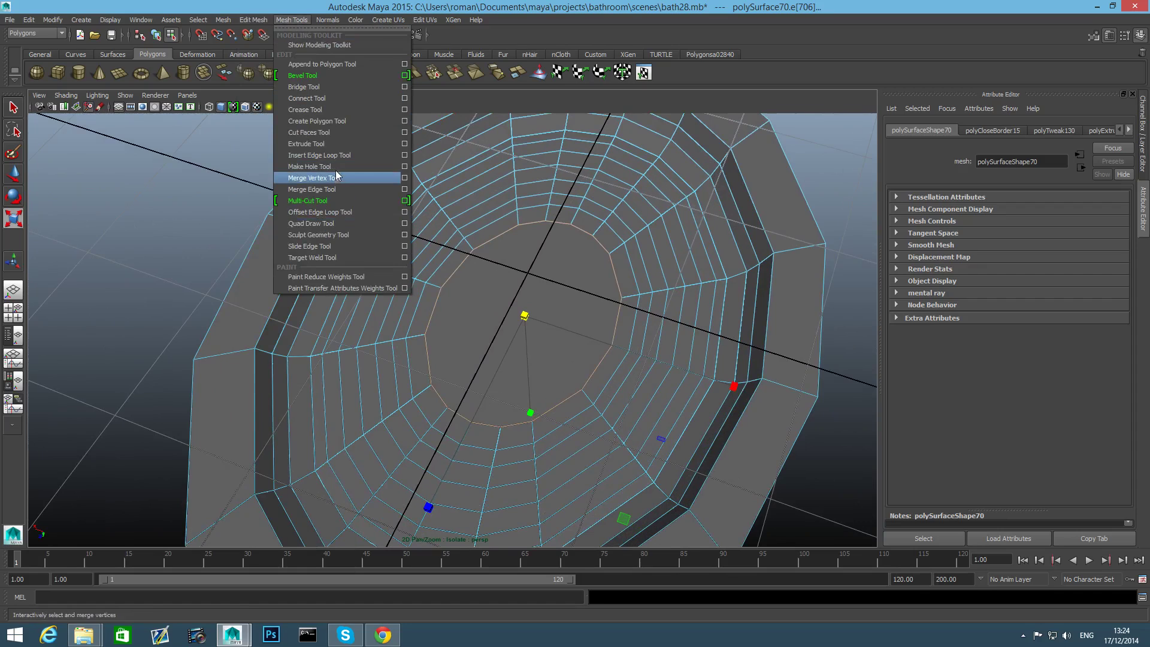
click(315, 200)
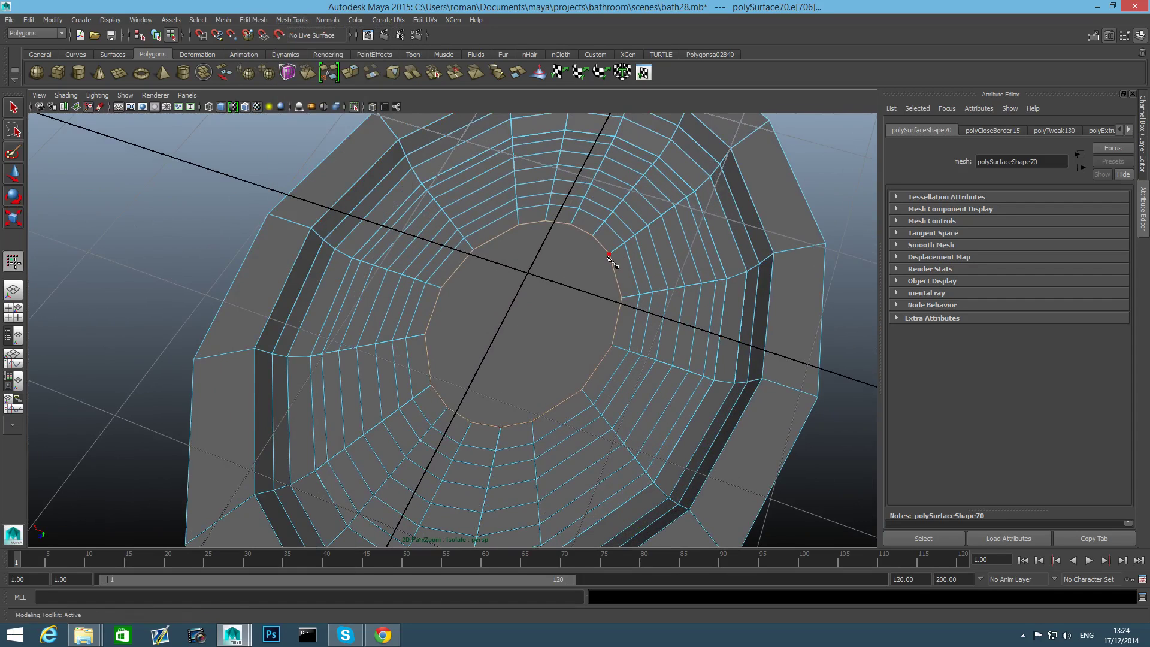
alt+drag(609, 258, 519, 242)
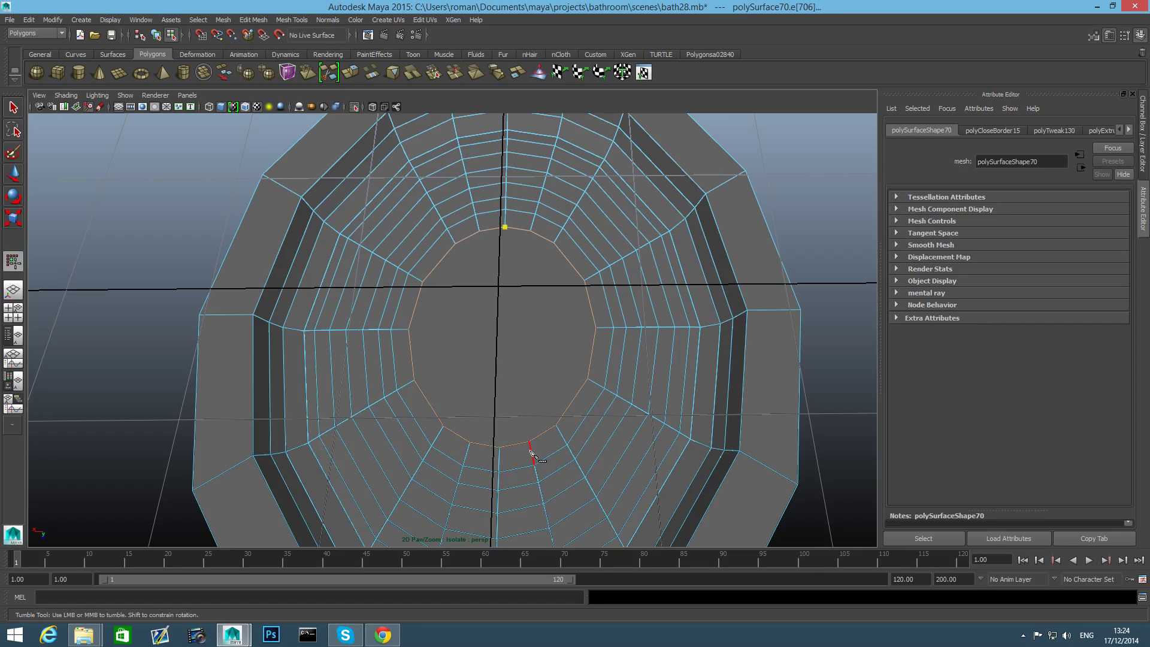
ctrl+click(503, 434)
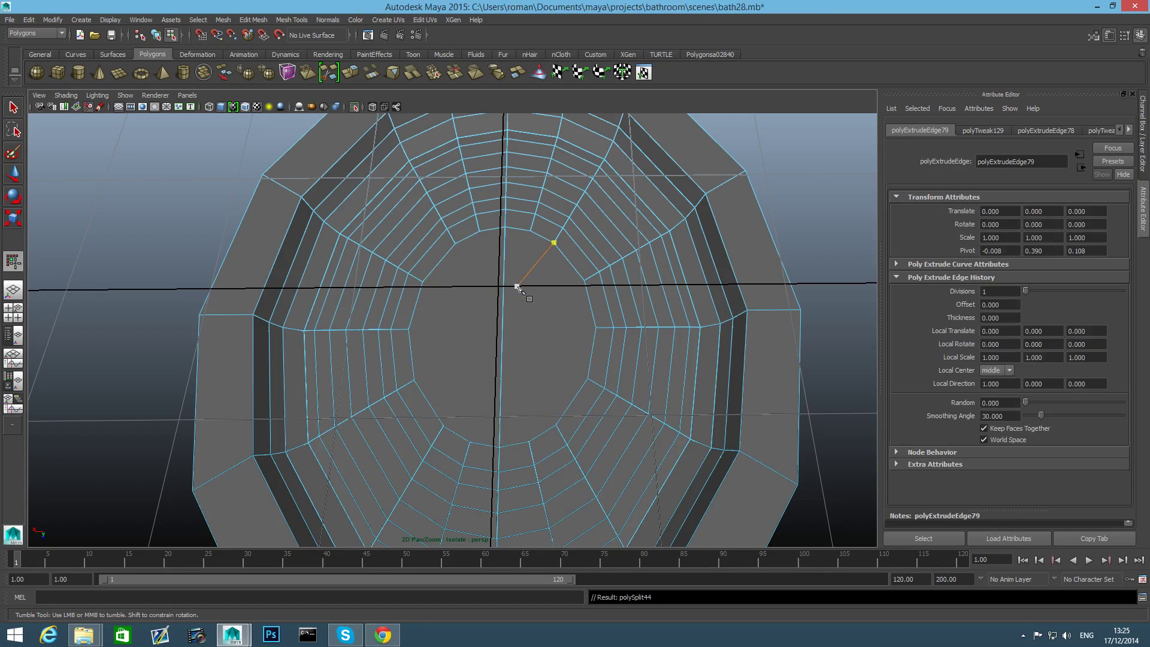
click(585, 281)
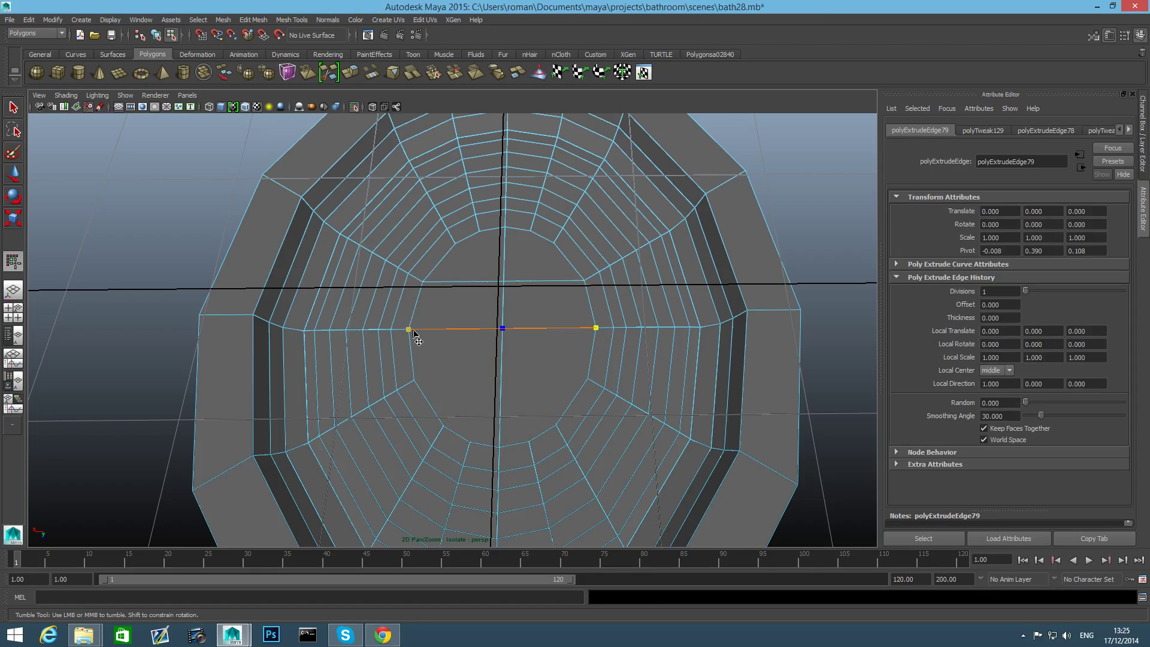
click(588, 380)
click(414, 381)
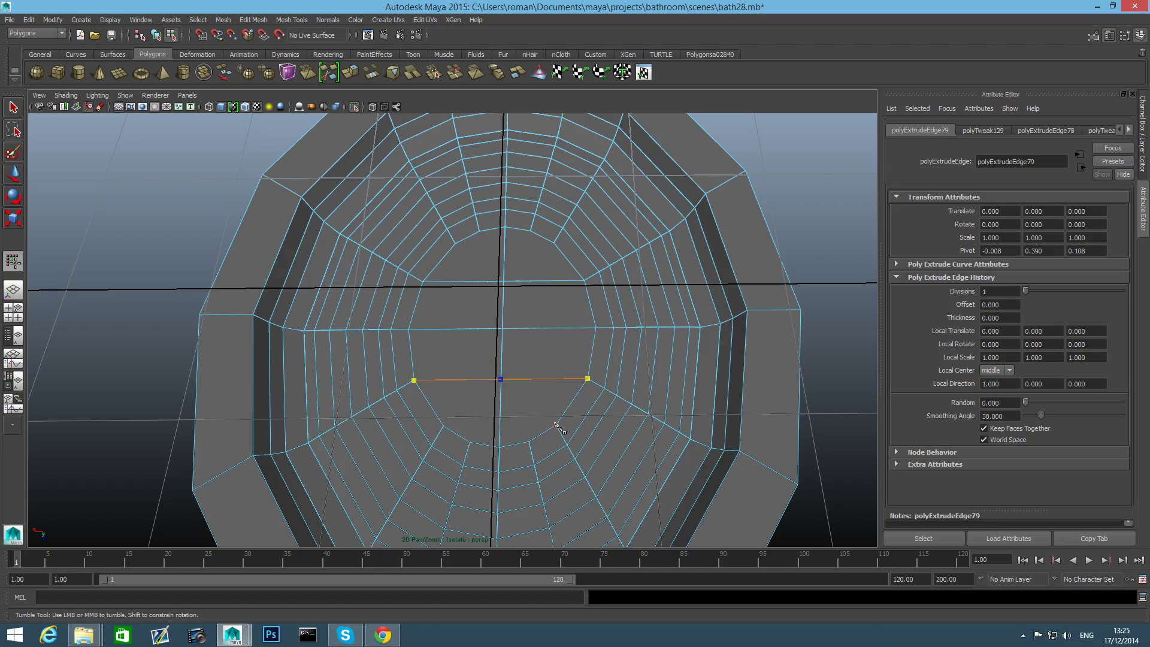
key(Return)
Add two more crosswise cuts near both ends of the filled centre, joining opposite border vertices.
click(556, 425)
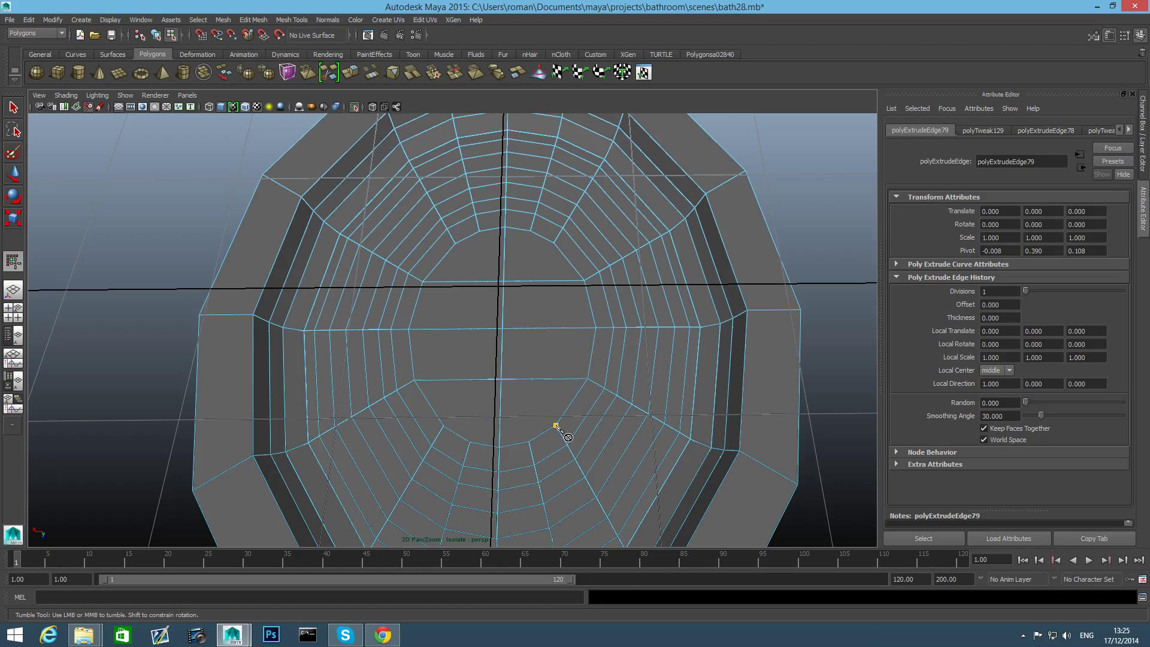
click(444, 426)
key(Return)
click(554, 244)
key(Return)
Cut the filled centre lengthwise between matching end vertices, with two cuts on each side of the middle line.
click(479, 232)
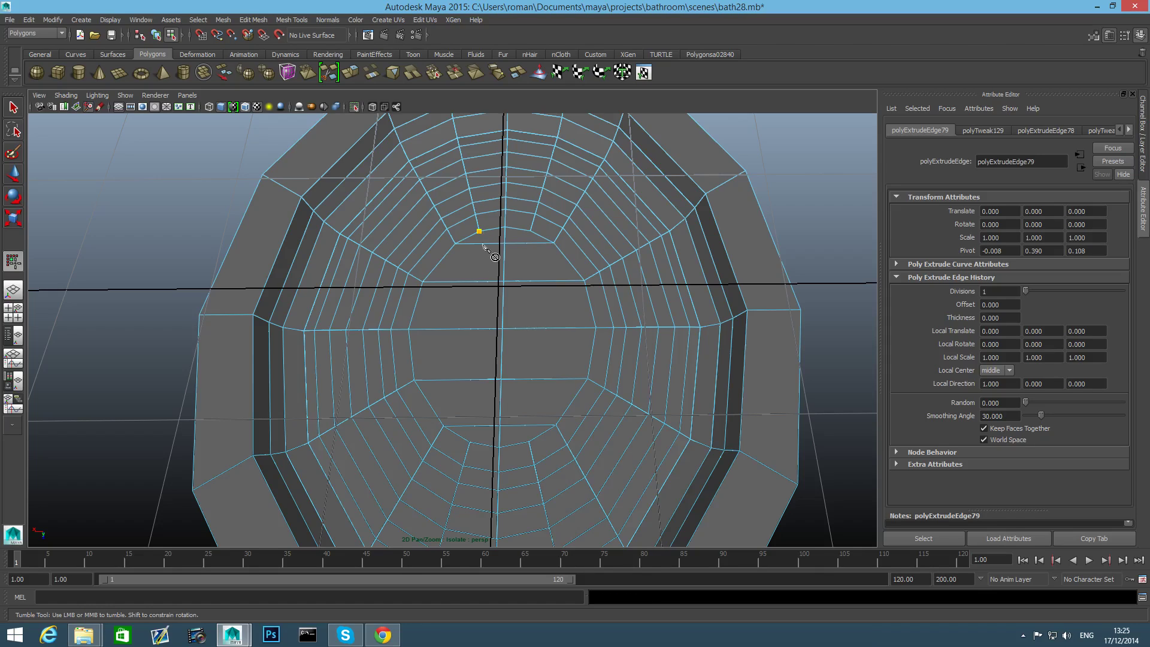
click(470, 443)
key(Return)
click(456, 245)
click(444, 429)
key(Return)
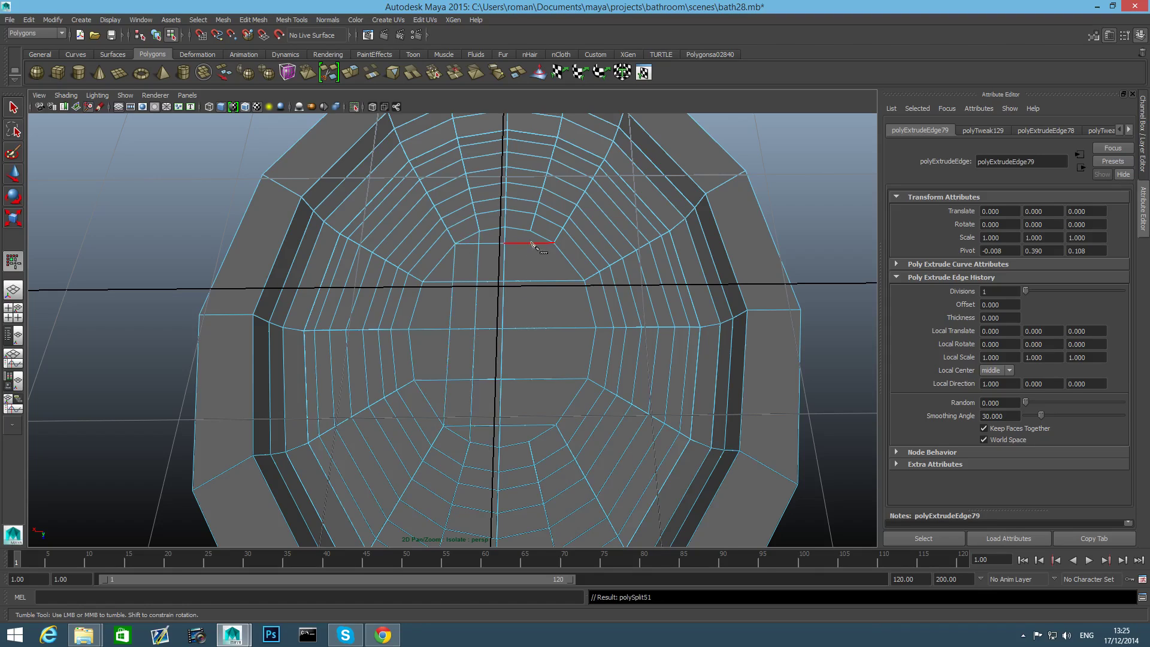
click(529, 443)
key(Return)
click(553, 244)
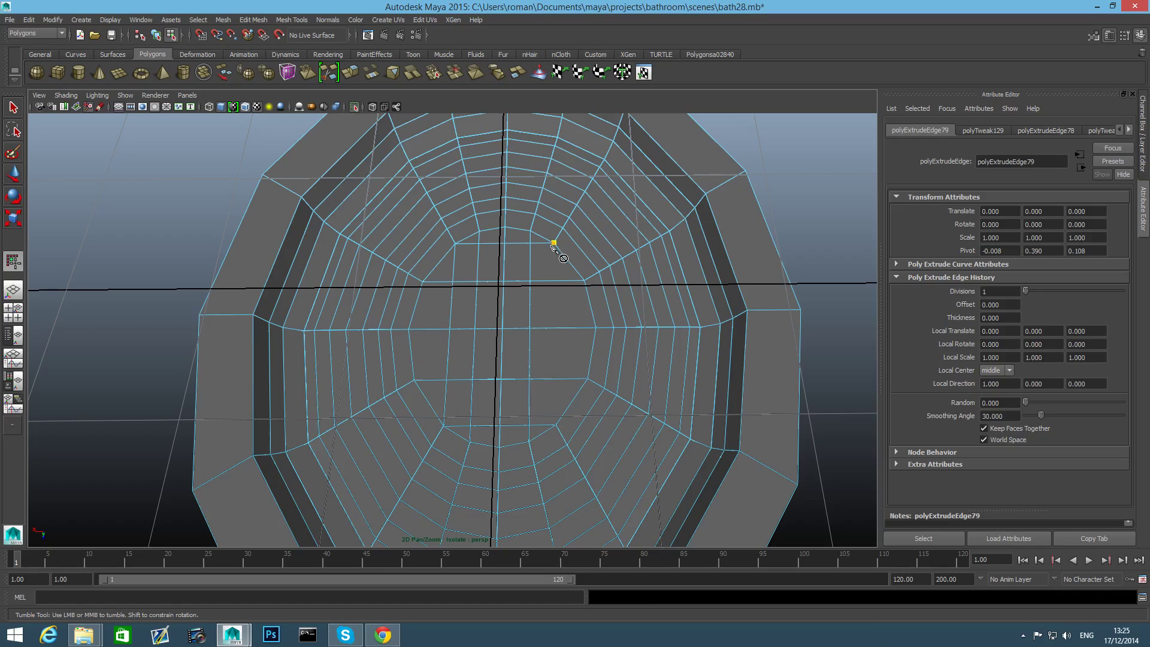
click(554, 425)
key(Return)
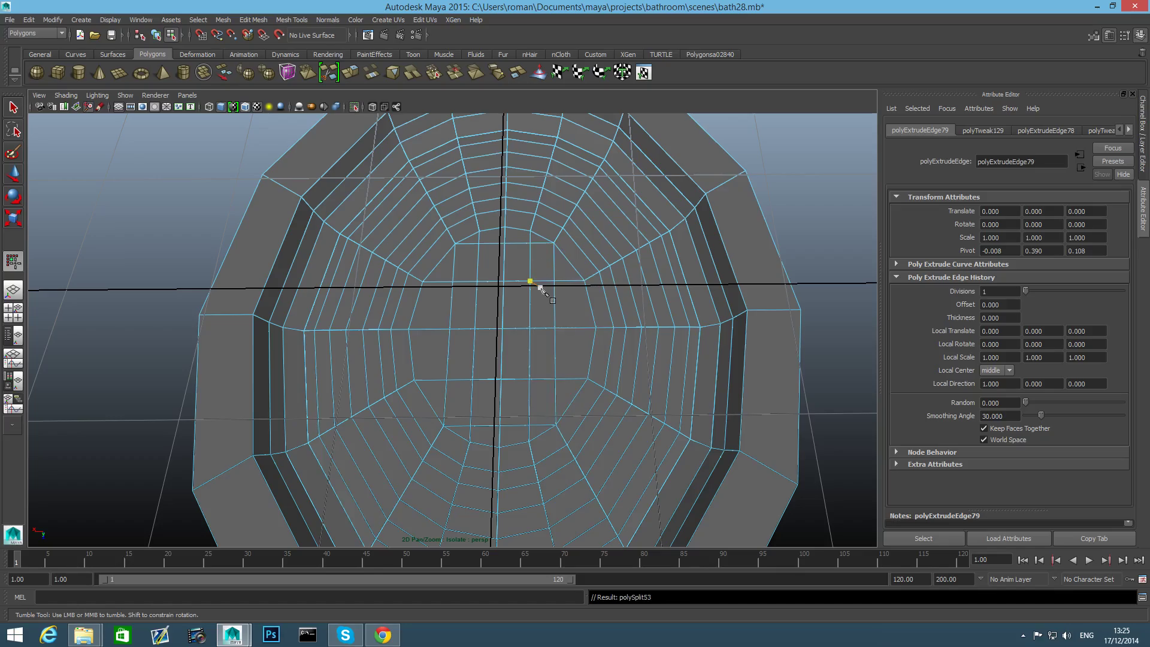
Undo all side lengthwise cuts and the latest crosswise cuts in the filled centre of the lid's underside.
key(BackSpace)
alt+drag(693, 324, 633, 325)
alt+middle_drag(634, 325, 574, 341)
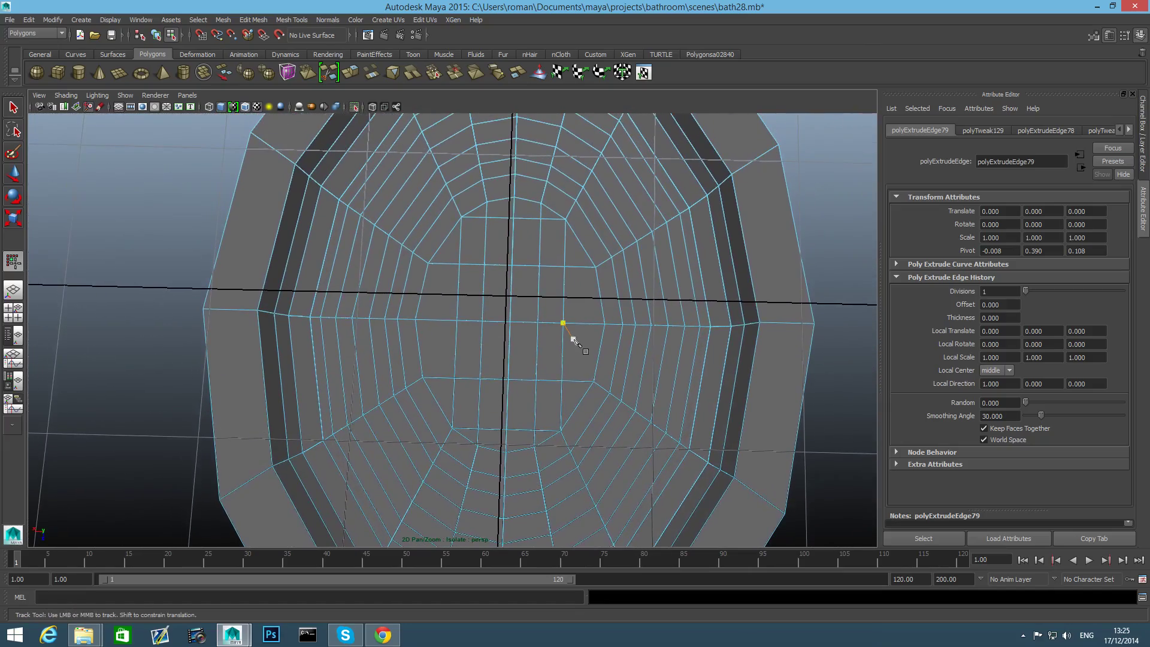
key(ctrl+z)
key(ctrl+z)
key(ctrl+z)
key(ctrl+z)
key(ctrl+z)
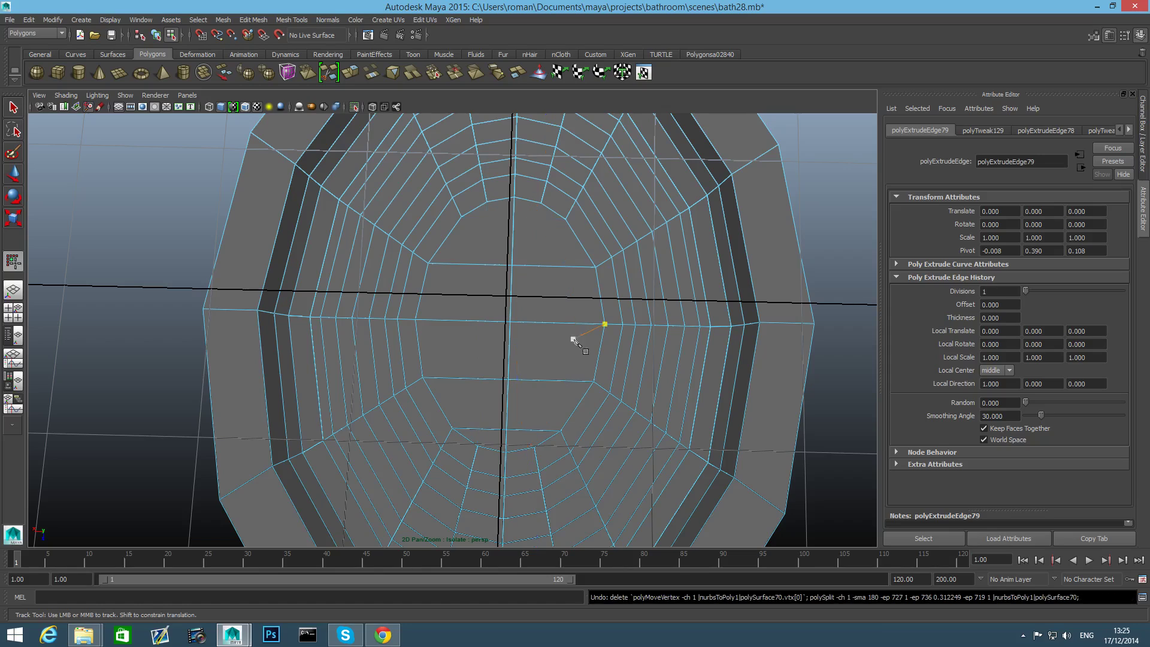
alt+right_drag(573, 341, 66, 244)
key(ctrl+z)
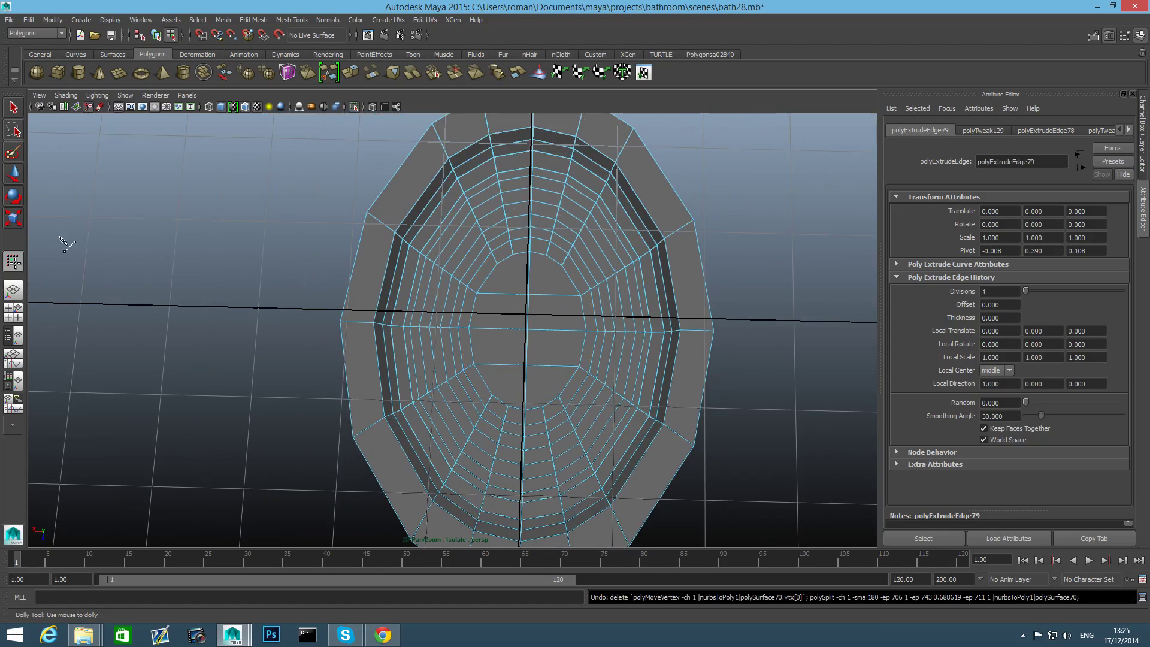
key(q)
key(ctrl+z)
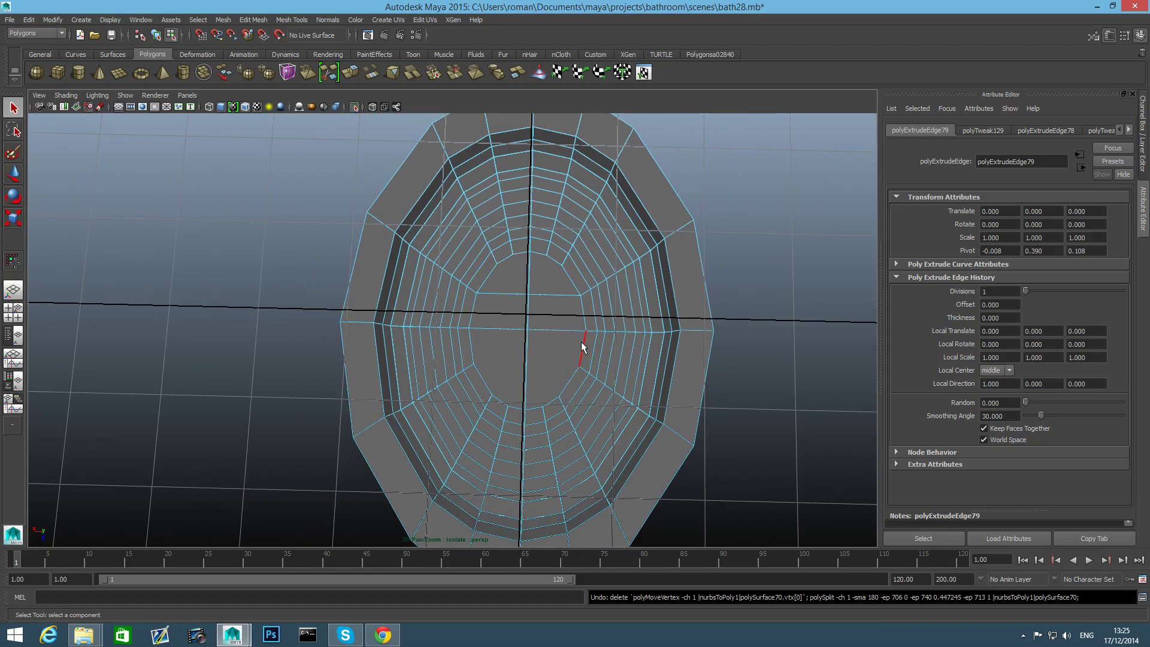
Undo the remaining centre cuts, the hole fill and the innermost extruded ring to reopen the underside.
key(ctrl+z)
key(ctrl+z)
key(ctrl+z)
key(ctrl+z)
key(ctrl+z)
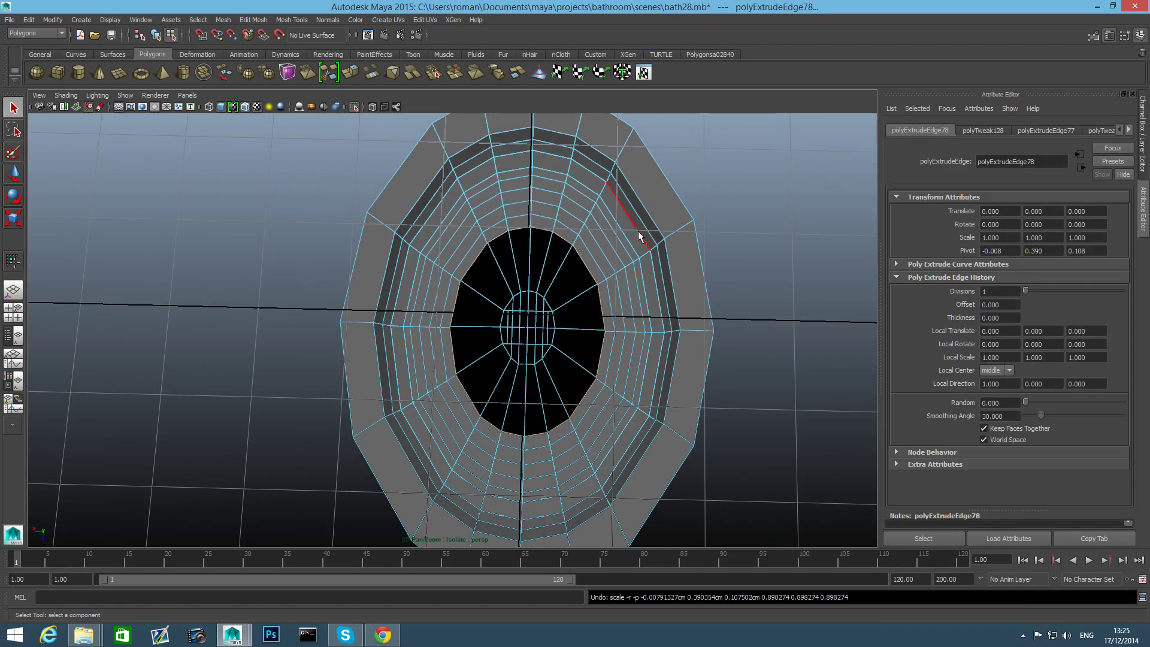
Inspect the reopened lid, then extrude the inner border edge loop again and scale it slightly toward the centre.
alt+drag(673, 244, 681, 279)
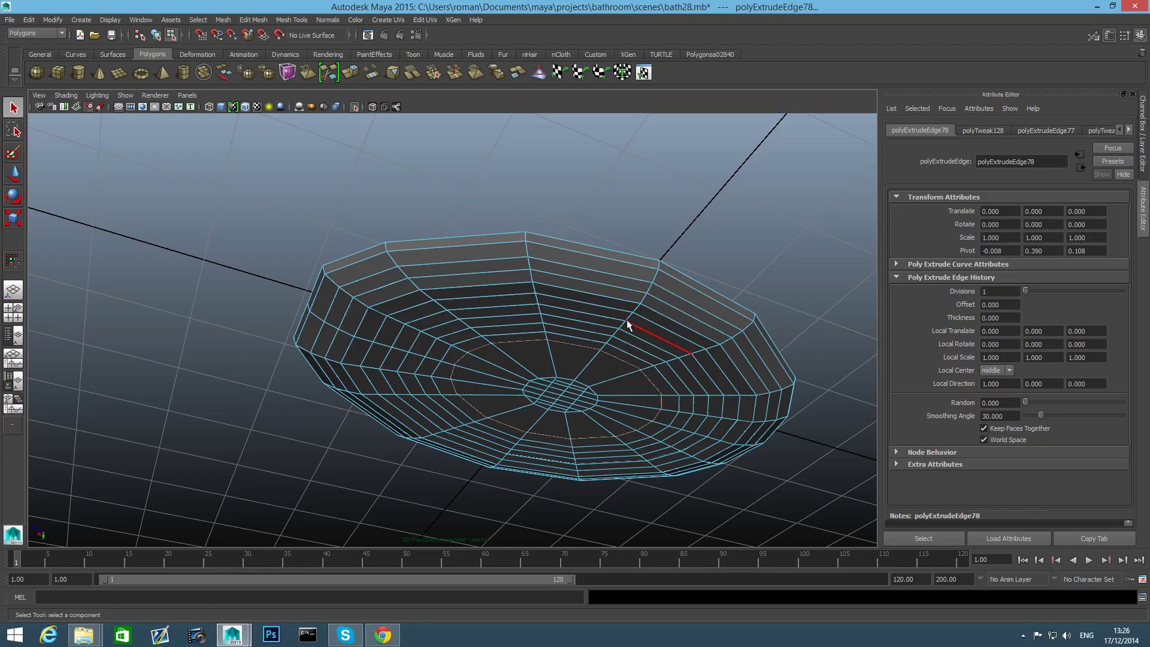
alt+drag(627, 325, 674, 334)
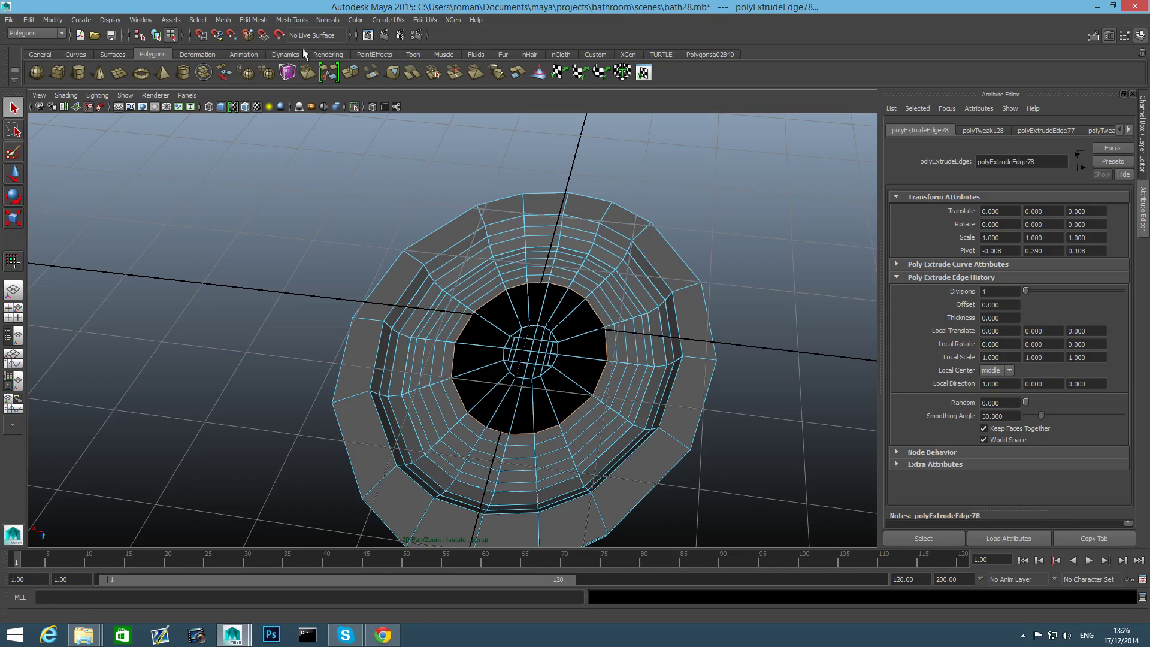
click(351, 73)
key(r)
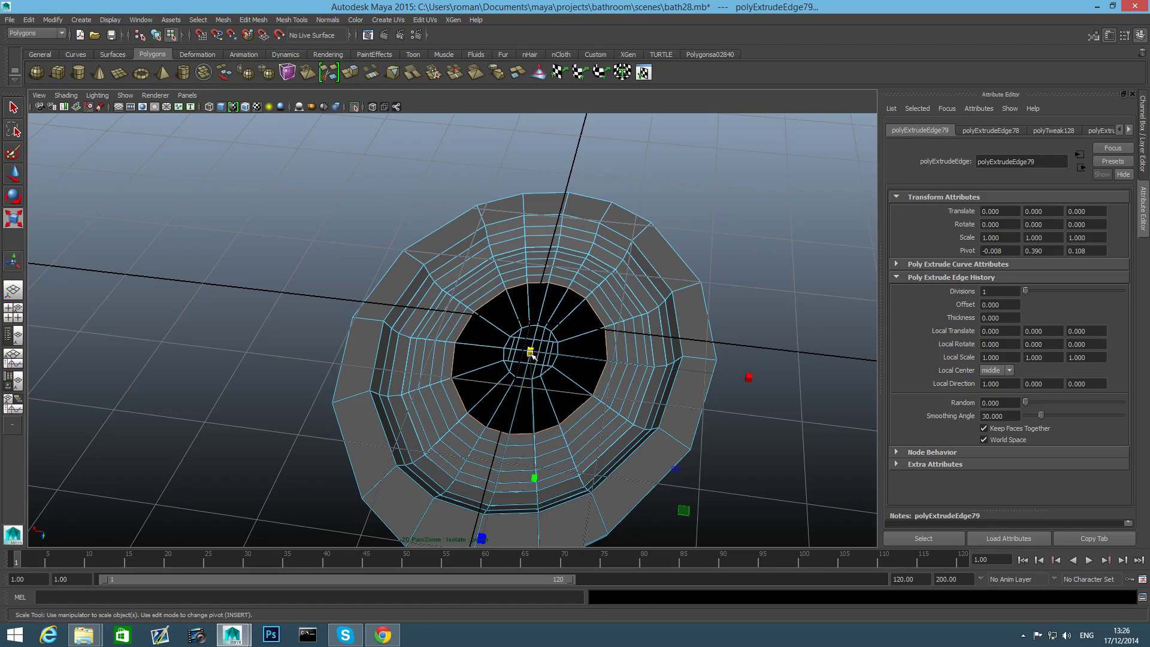
mouse_move(531, 353)
mouse_down()
mouse_move(507, 354)
mouse_move(527, 365)
mouse_up()
scroll(491, 195, up, 2)
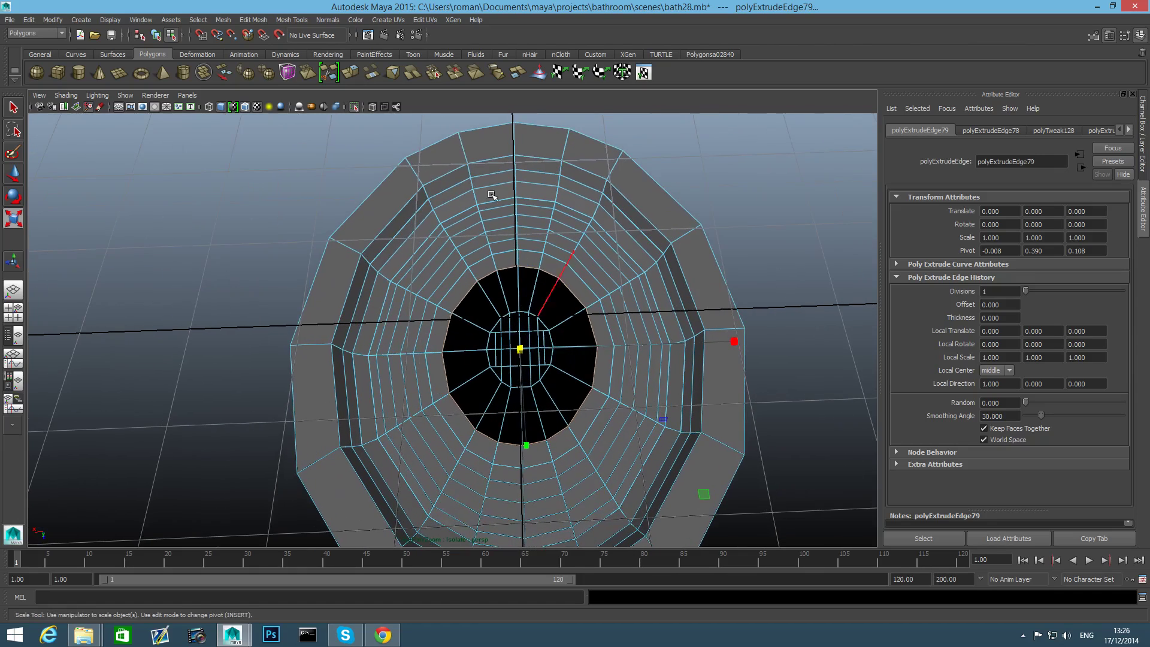
Fill the open border hole at the centre of the oval lid with a face.
click(223, 19)
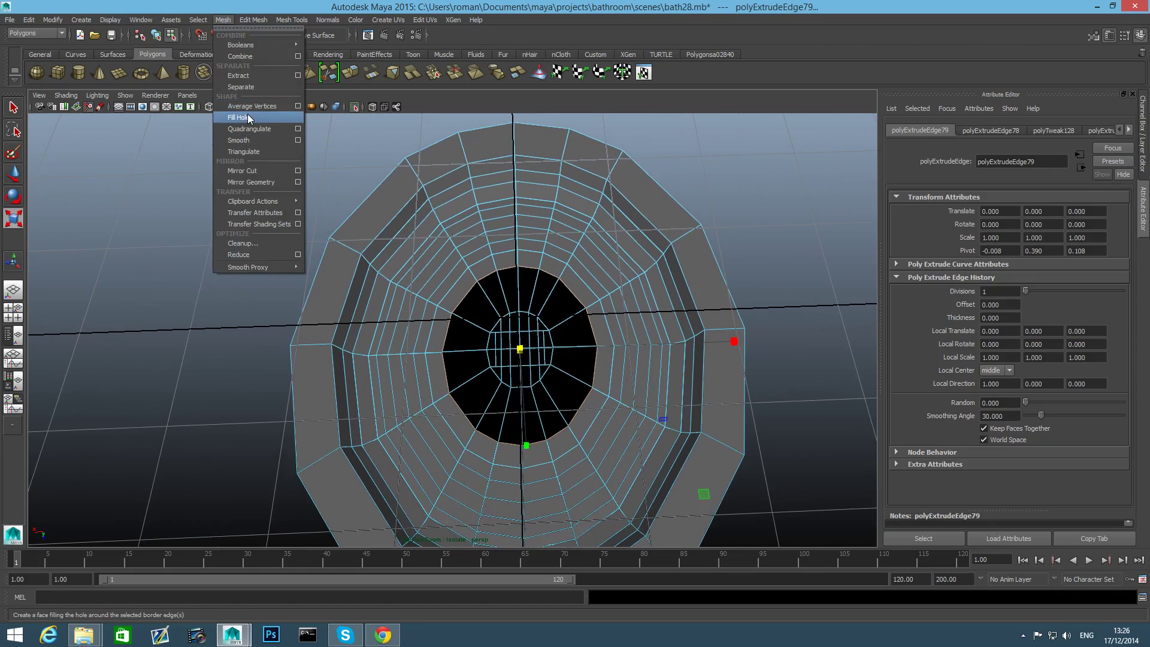
click(248, 118)
alt+drag(501, 270, 523, 291)
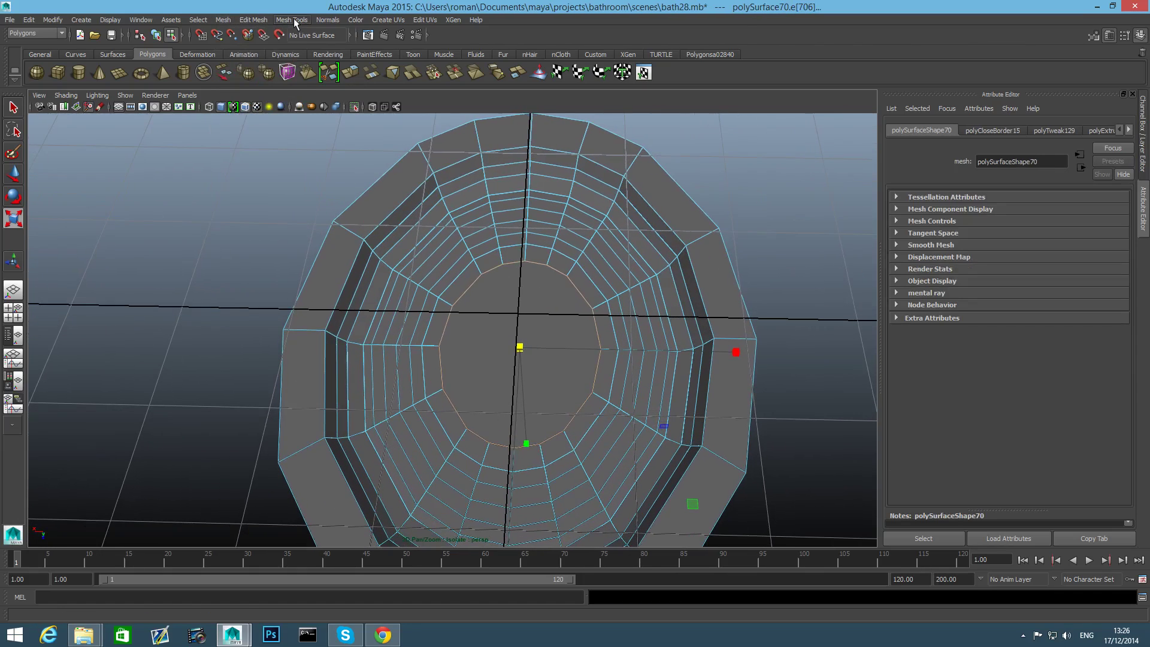
Split the new centre face lengthwise with the Multi-Cut tool, joining the opposite rim vertices on the lid's centre line.
click(255, 20)
mouse_move(292, 20)
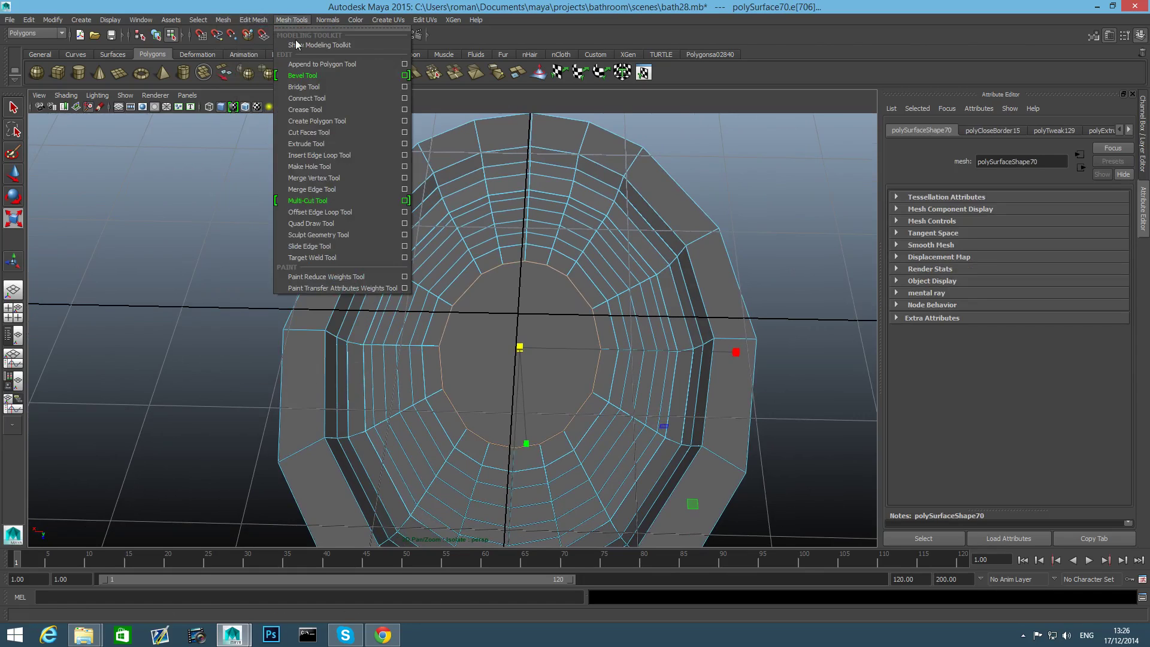
click(307, 200)
alt+drag(547, 303, 527, 279)
click(523, 270)
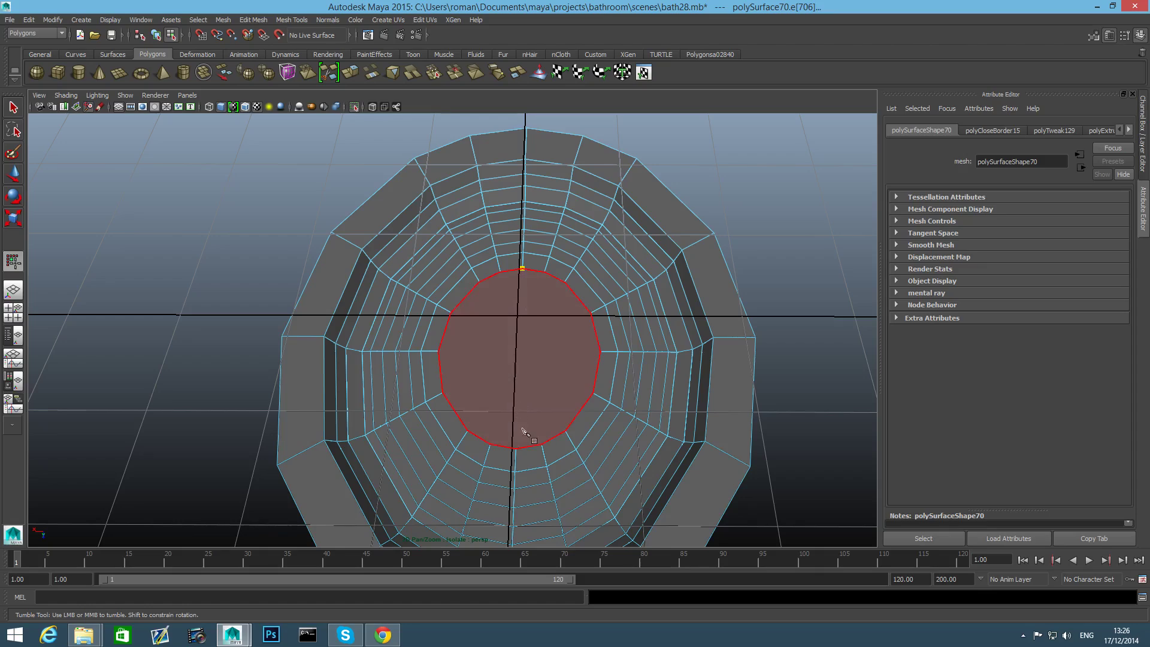
click(519, 448)
right_click(520, 406)
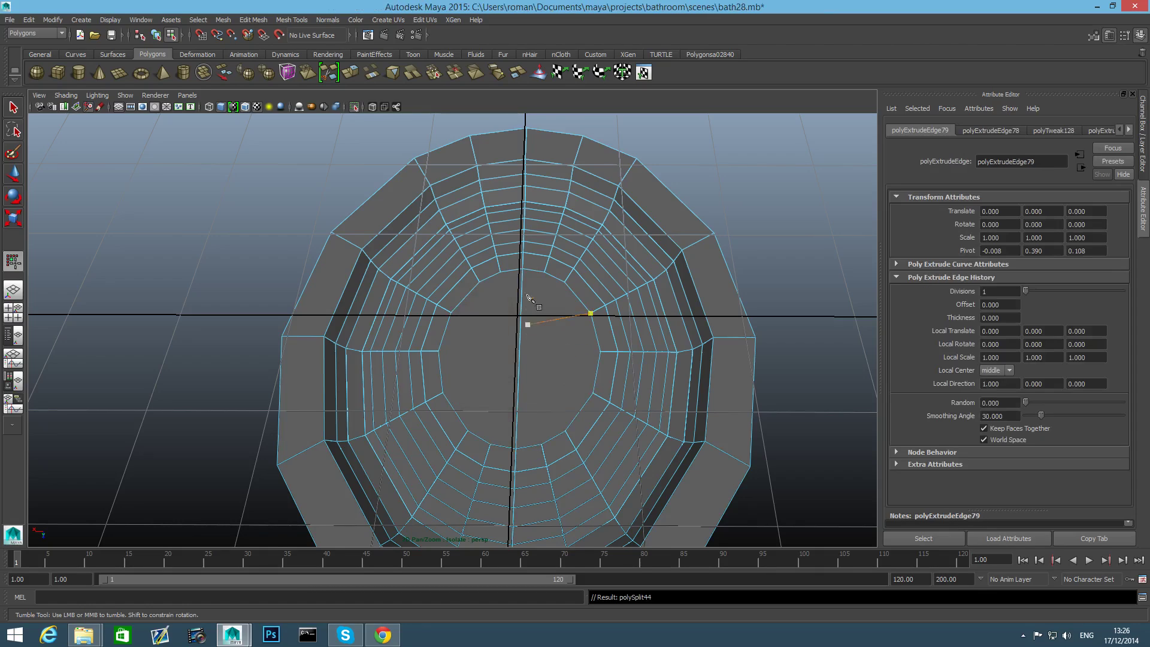
Cut one lengthwise edge on each side of the centre line between the adjacent opposite rim vertices.
click(544, 273)
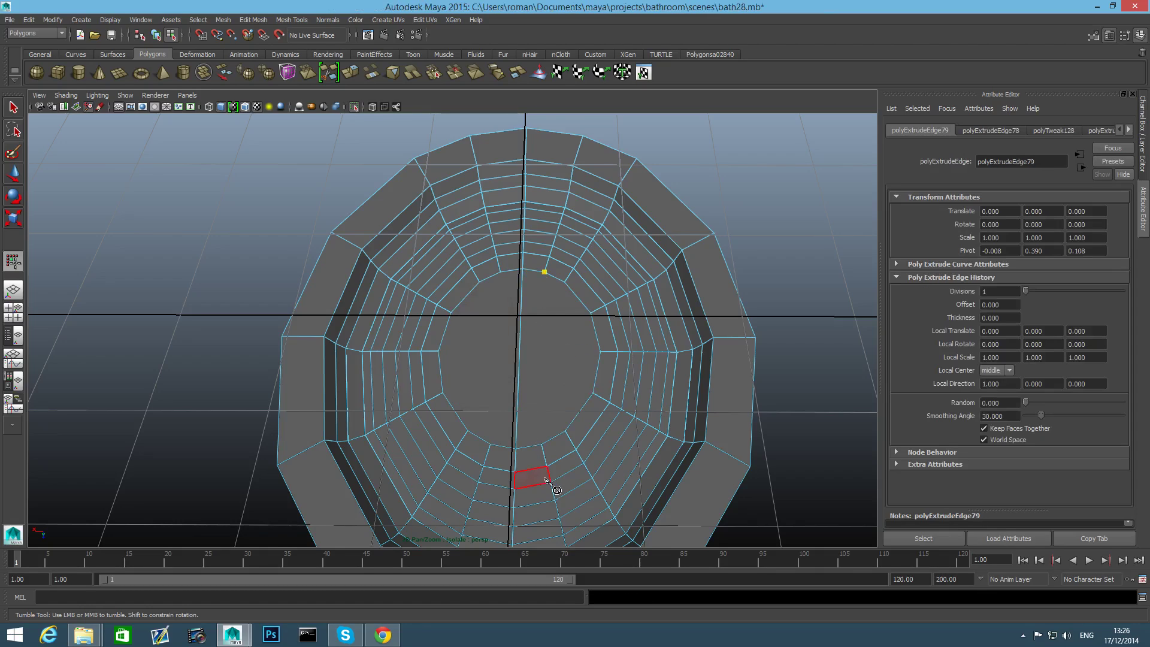
click(542, 446)
right_click(521, 359)
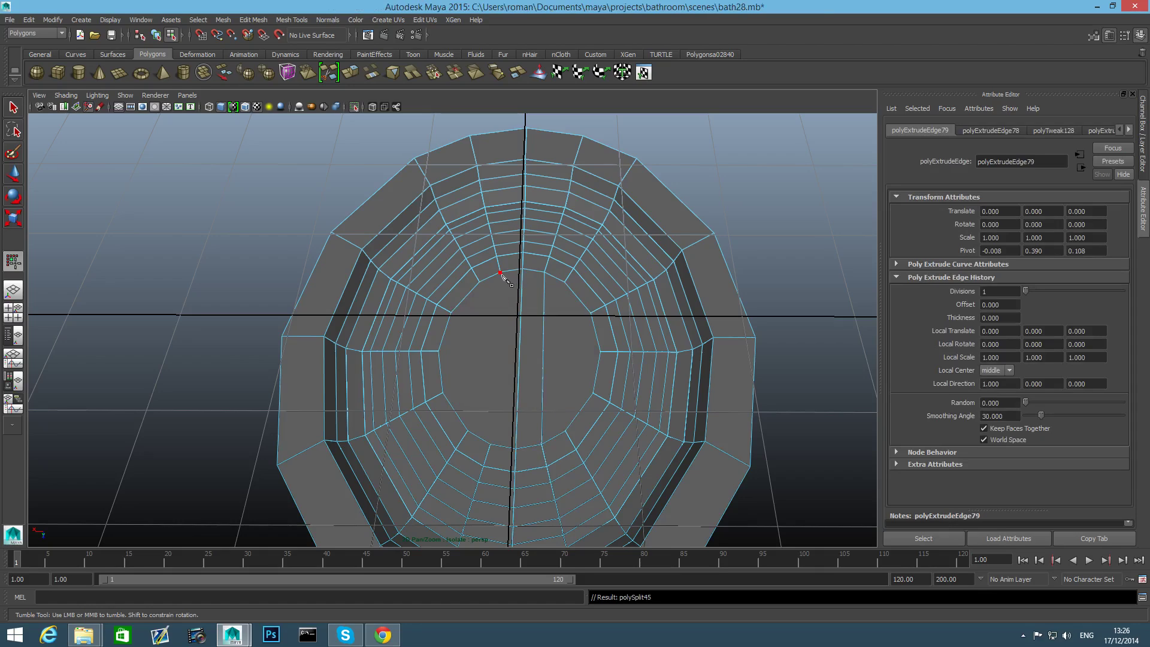
click(501, 273)
click(491, 444)
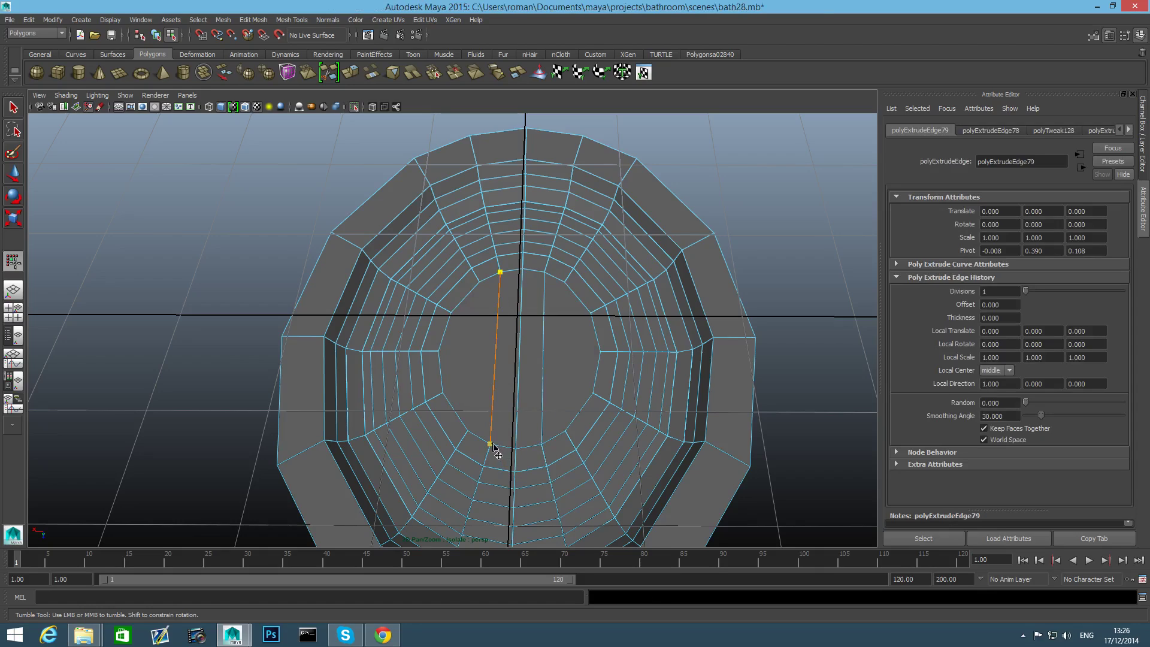
right_click(589, 359)
Cut a crosswise edge through the middle of the filled area between its two widest rim vertices.
click(601, 352)
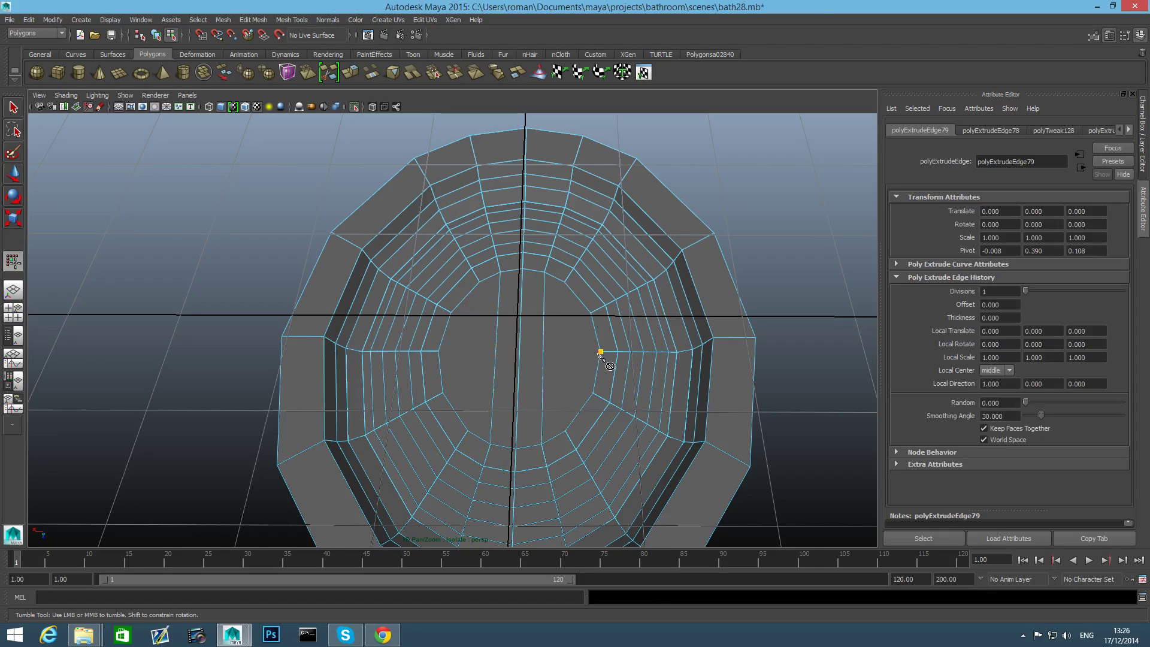
click(439, 351)
right_click(443, 361)
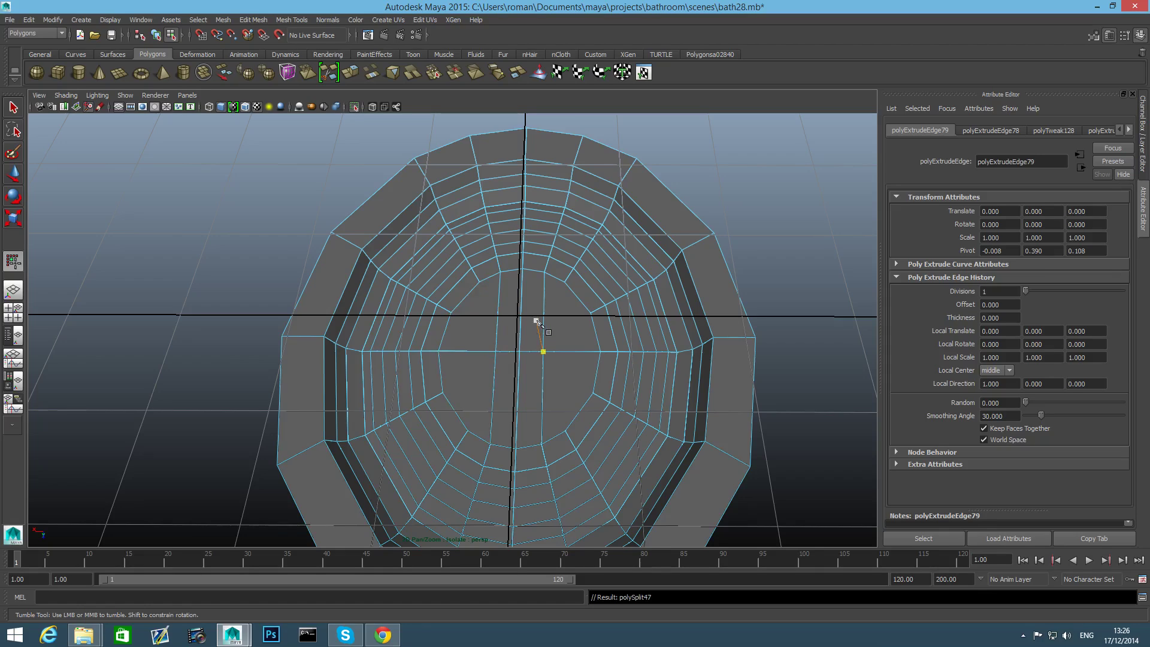
Cut two outer lengthwise edges across the filled area between the next pairs of opposite rim vertices.
click(478, 280)
click(475, 442)
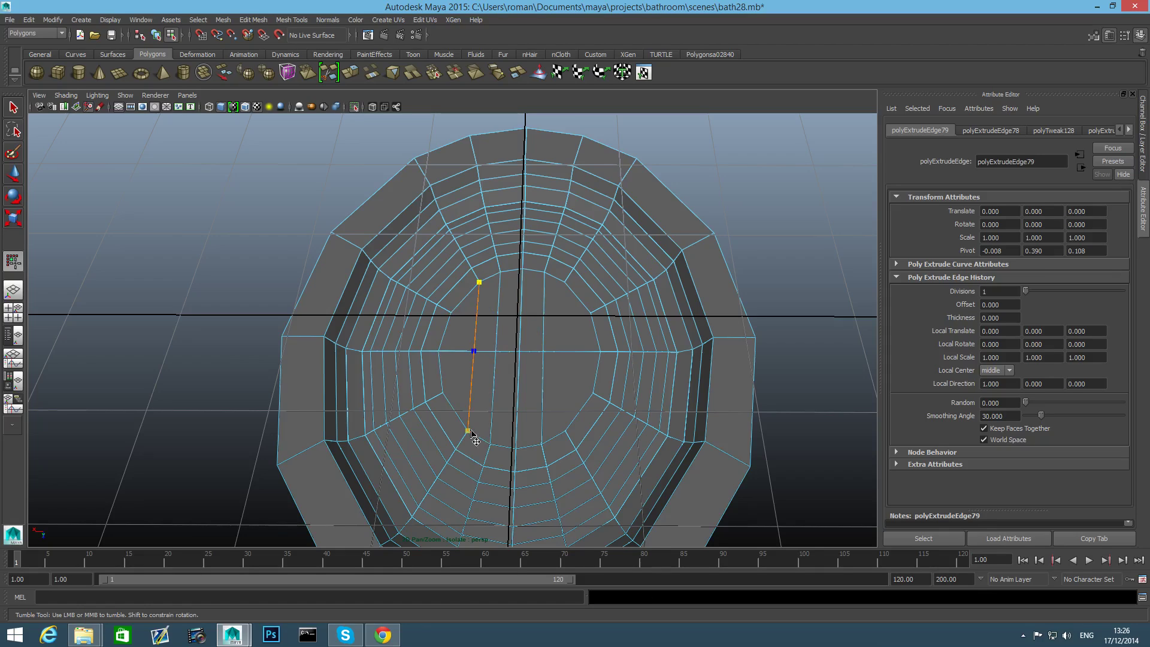
right_click(564, 389)
click(564, 282)
click(565, 430)
right_click(567, 401)
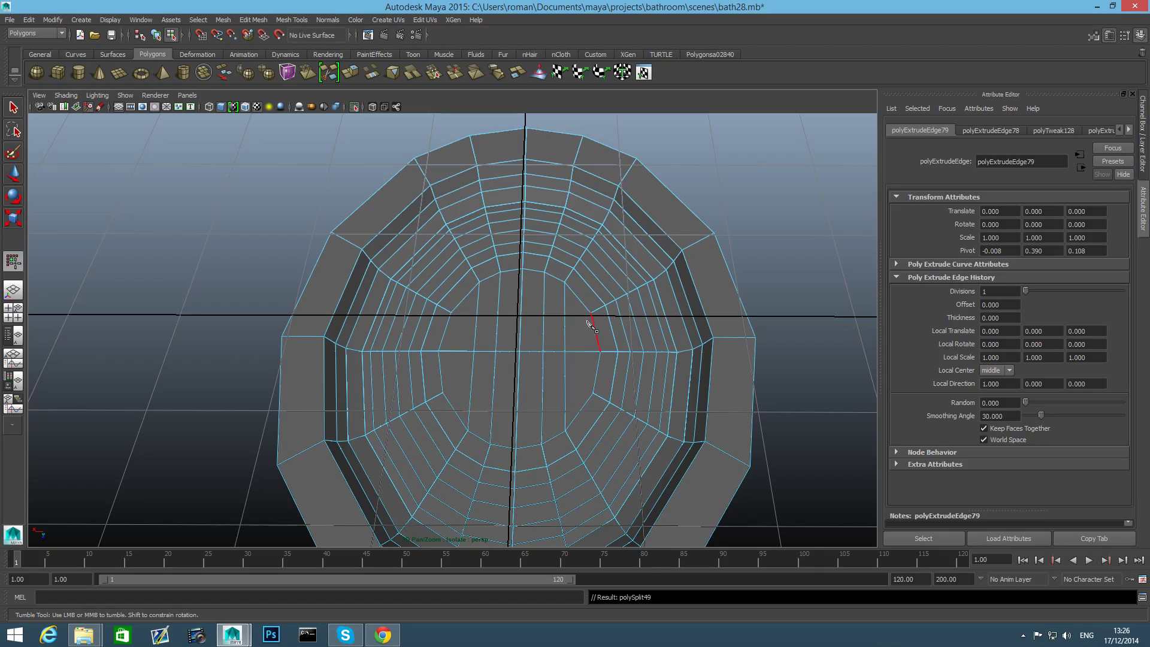
Cut two more crosswise edges between opposite rim vertices, one on each side of the middle crosswise edge.
click(591, 314)
click(451, 313)
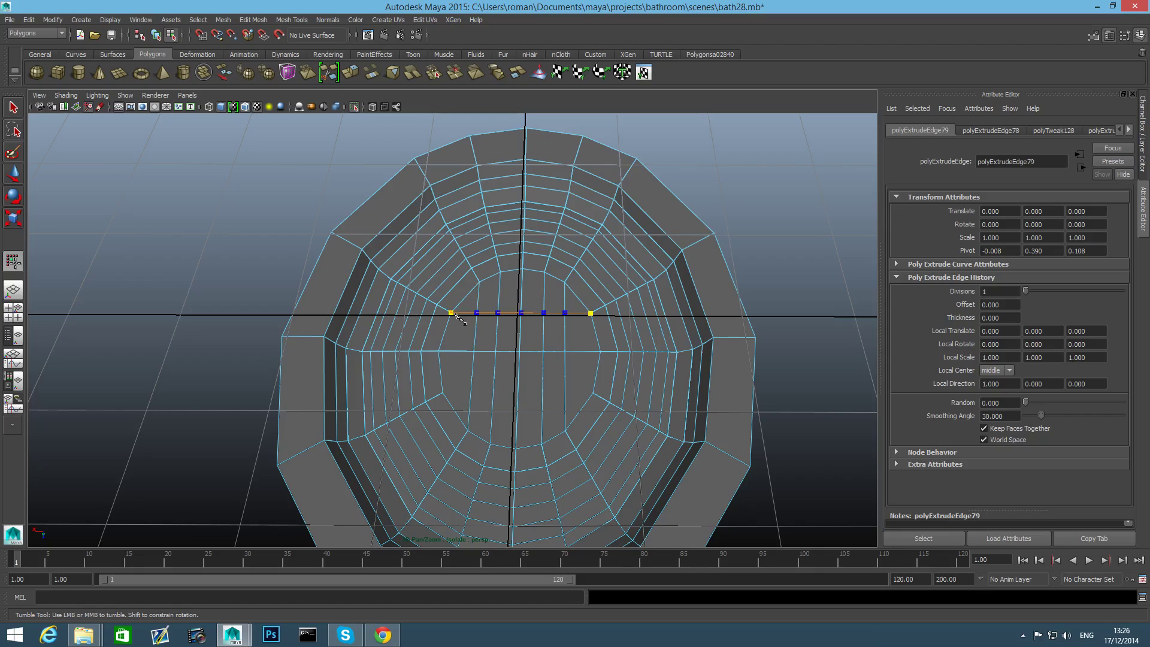
right_click(565, 362)
click(443, 394)
right_click(450, 390)
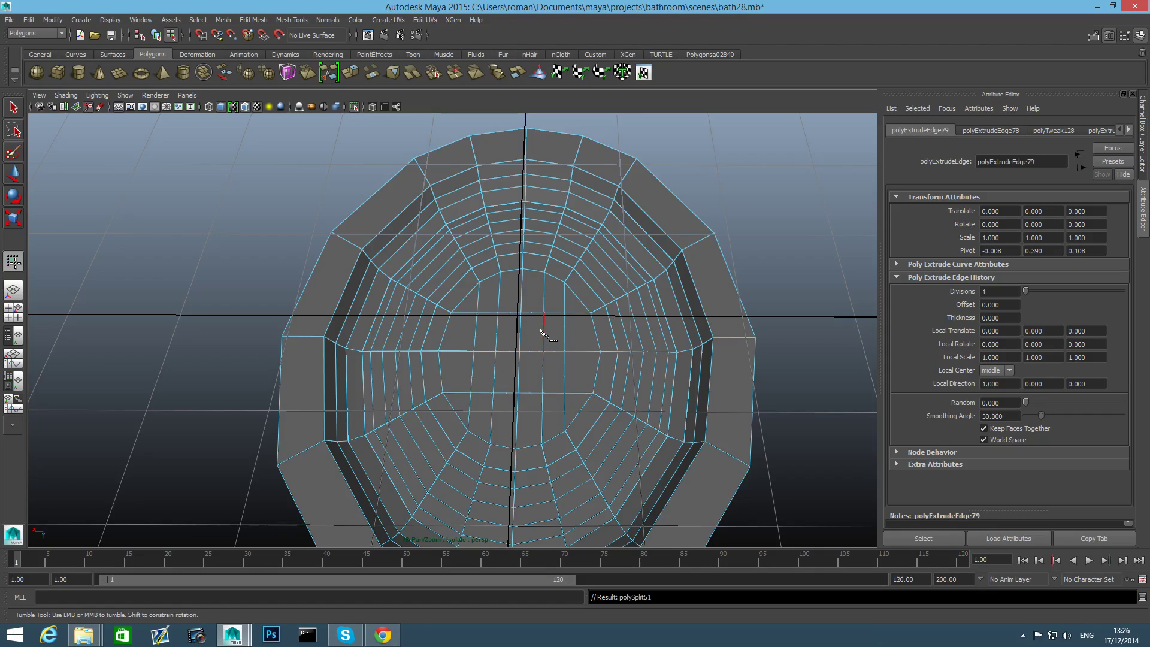
Cut a short lengthwise edge near each end of the crosswise cuts, linking the two outer crosswise edges.
click(577, 313)
click(578, 393)
right_click(470, 355)
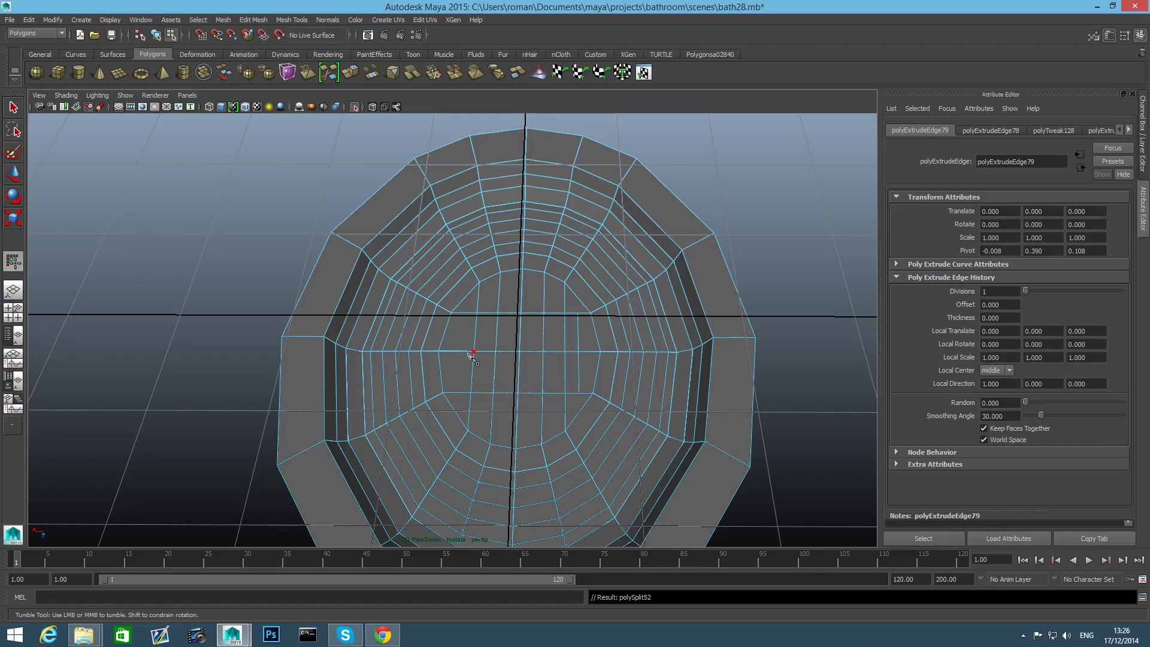
click(461, 314)
click(460, 393)
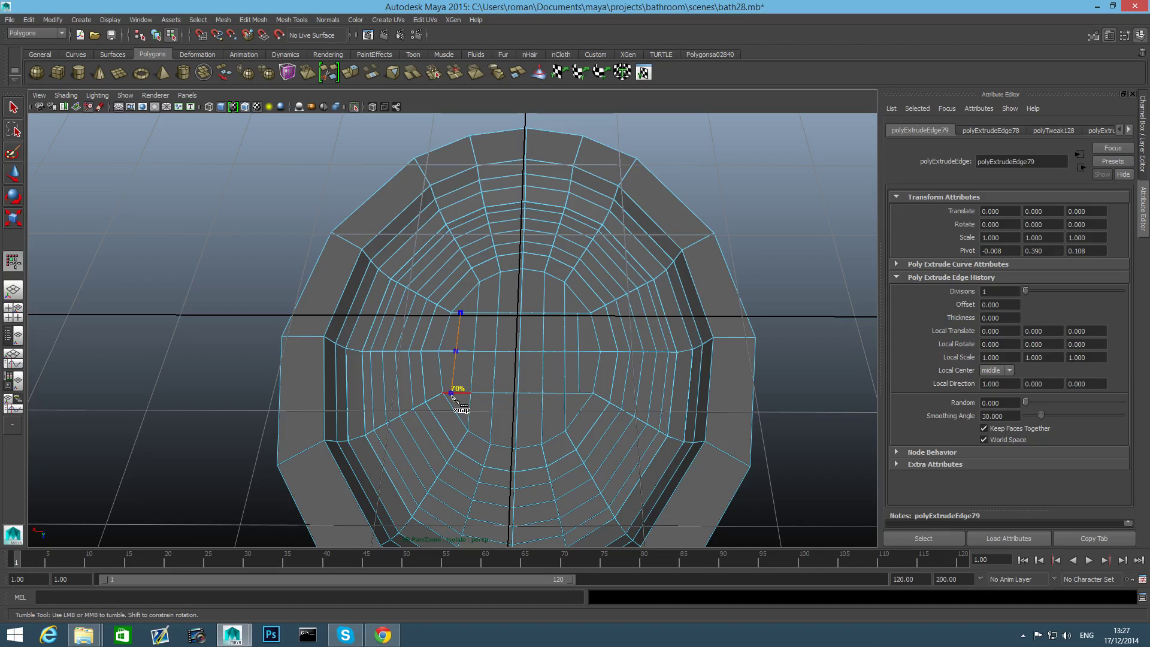
right_click(460, 395)
Preview the lid mesh smoothed, and return it to the unsmoothed display.
alt+drag(543, 418, 475, 421)
key(3)
key(1)
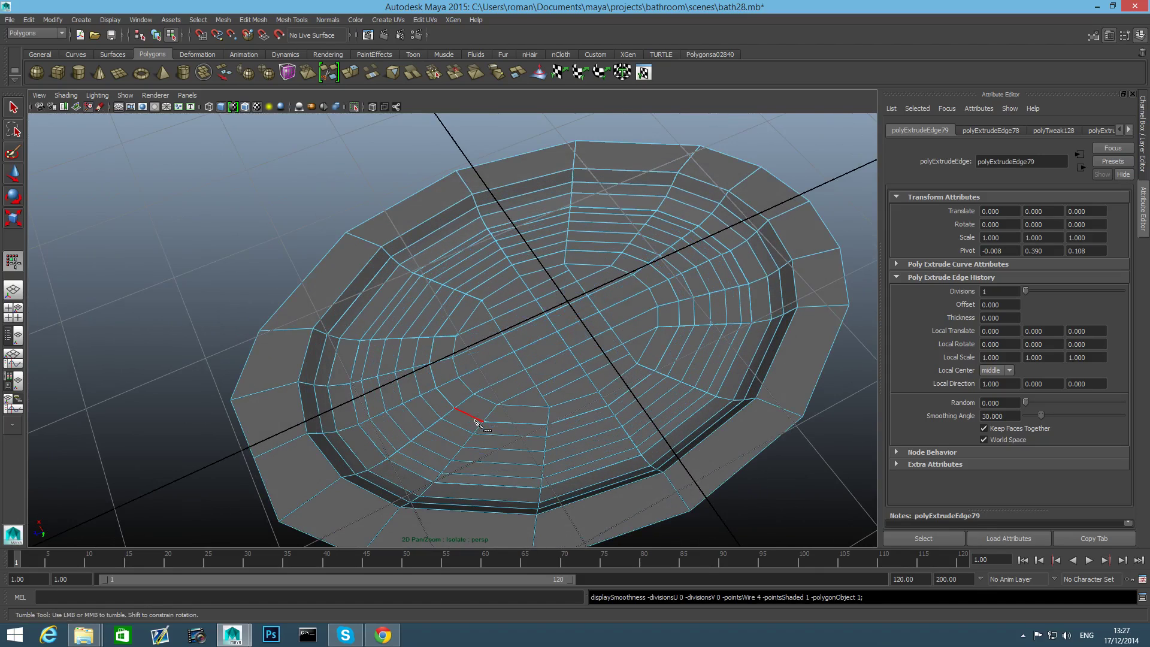
Return the lid to object selection and turn off its isolation to show the rest of the toilet.
click(13, 107)
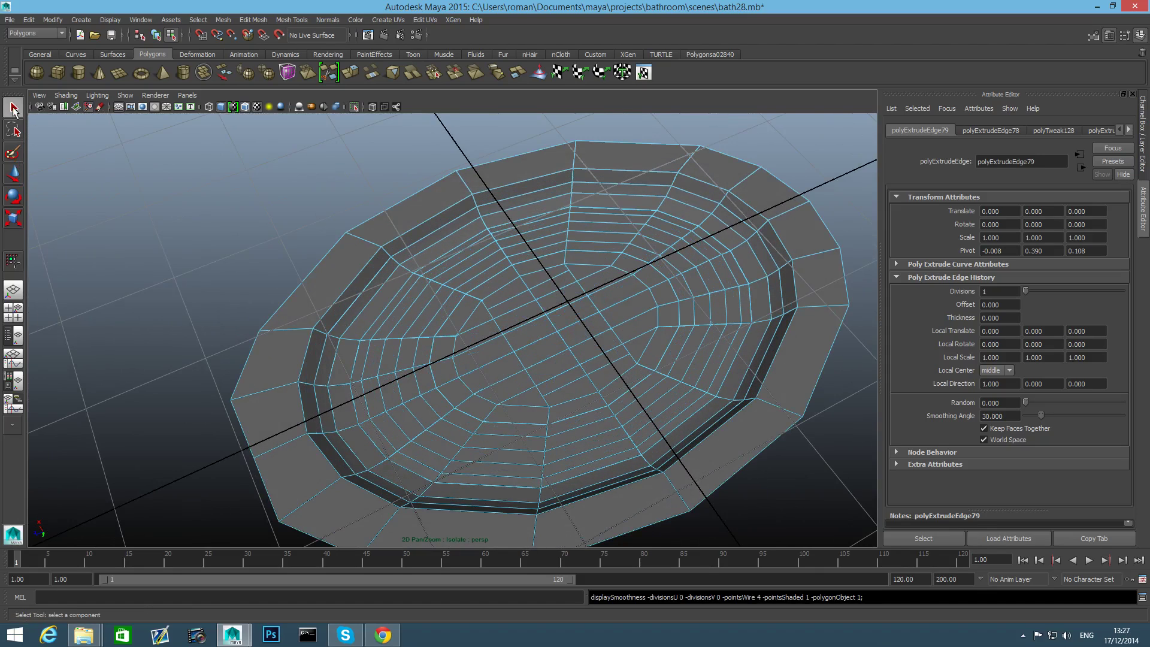
key(F8)
key(F8)
key(F8)
alt+drag(563, 340, 552, 369)
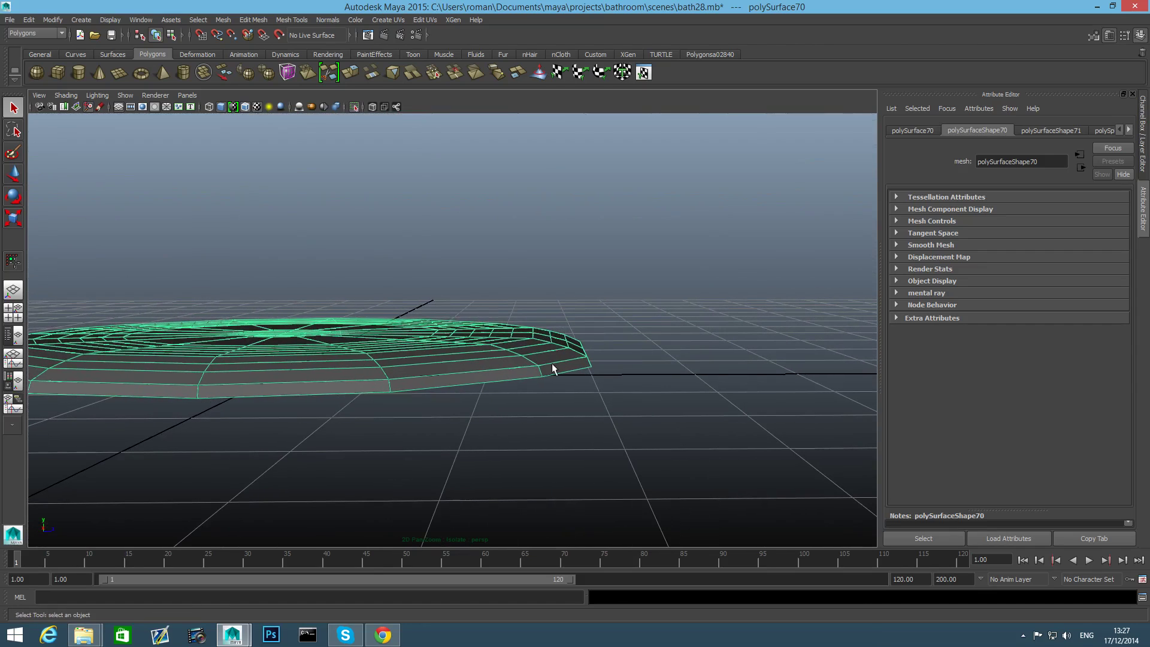
click(357, 109)
alt+drag(540, 335, 584, 327)
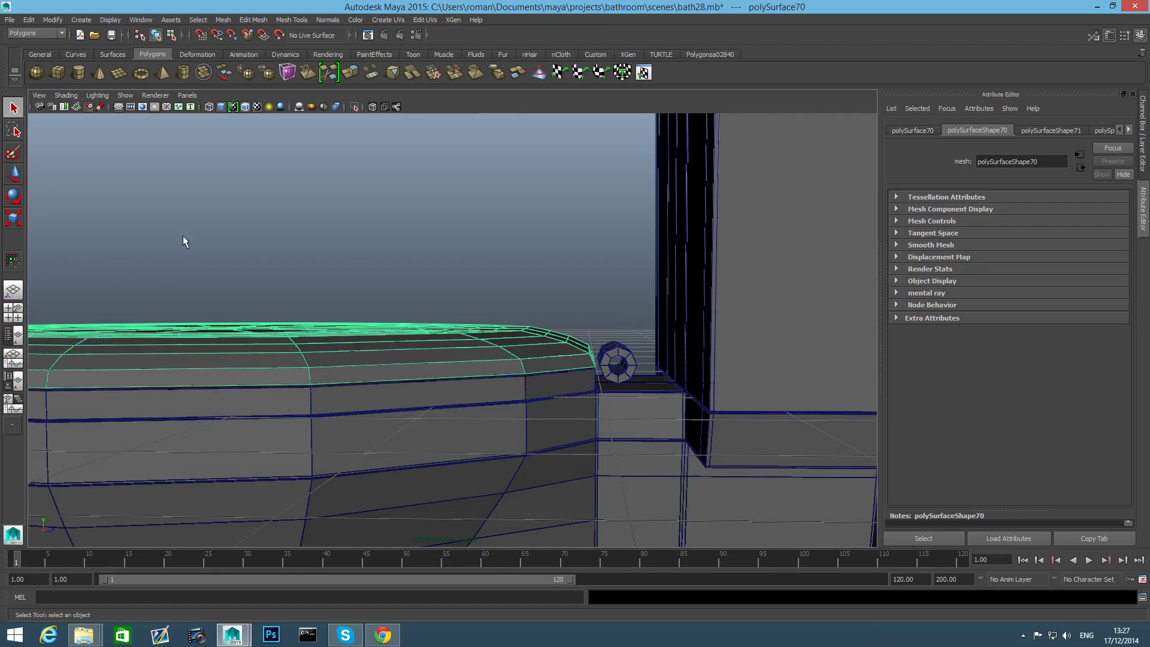
Select both hinge cylinders behind the lid with the Move tool.
click(13, 172)
click(619, 365)
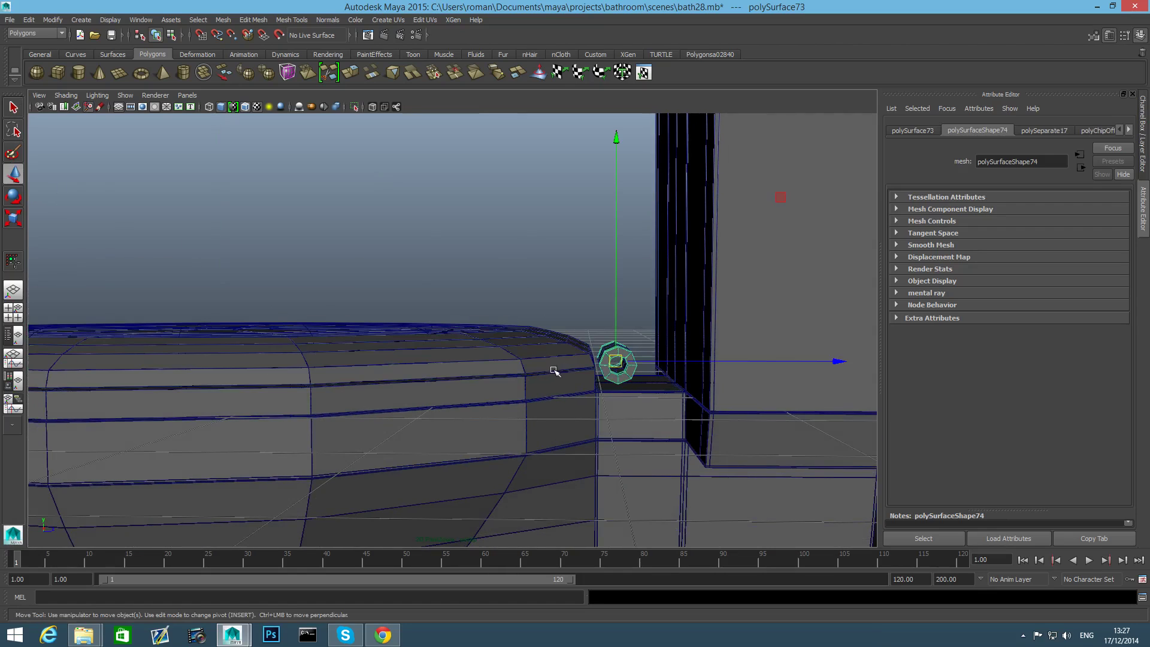
alt+right_drag(555, 371, 665, 419)
alt+middle_drag(665, 419, 521, 446)
alt+right_drag(521, 447, 621, 478)
alt+middle_drag(533, 446, 552, 459)
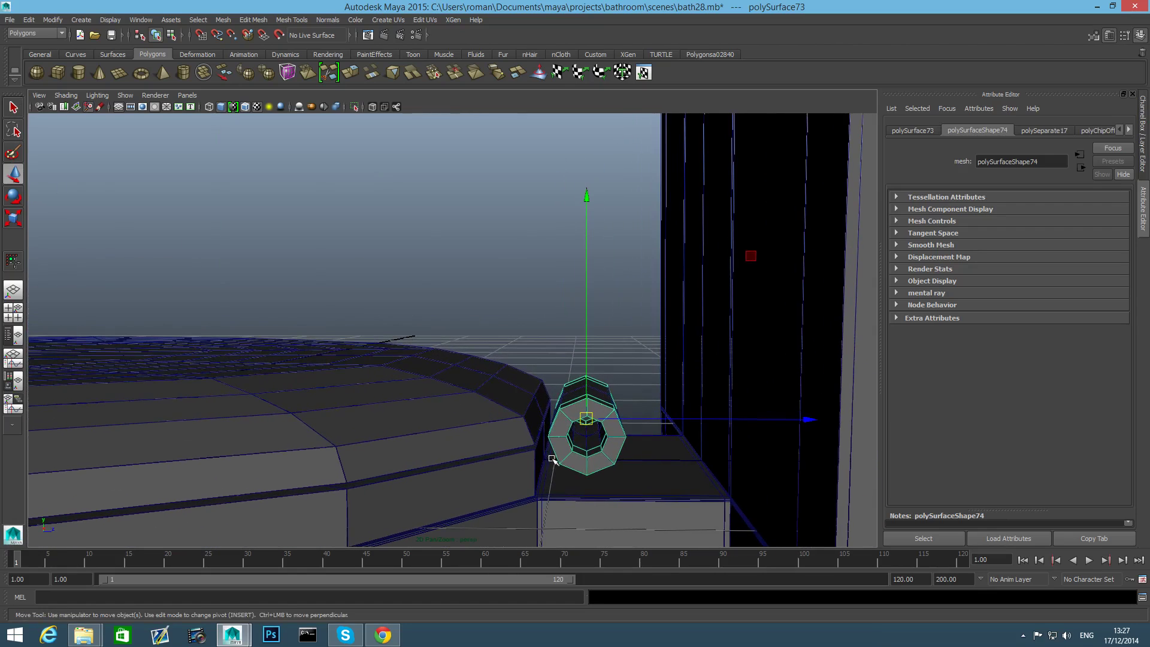
shift+click(575, 394)
mouse_move(562, 421)
alt+mouse_down()
mouse_move(573, 439)
mouse_move(561, 414)
mouse_move(552, 423)
mouse_move(570, 436)
mouse_move(551, 404)
mouse_move(617, 411)
mouse_move(578, 436)
mouse_move(567, 403)
alt+mouse_up()
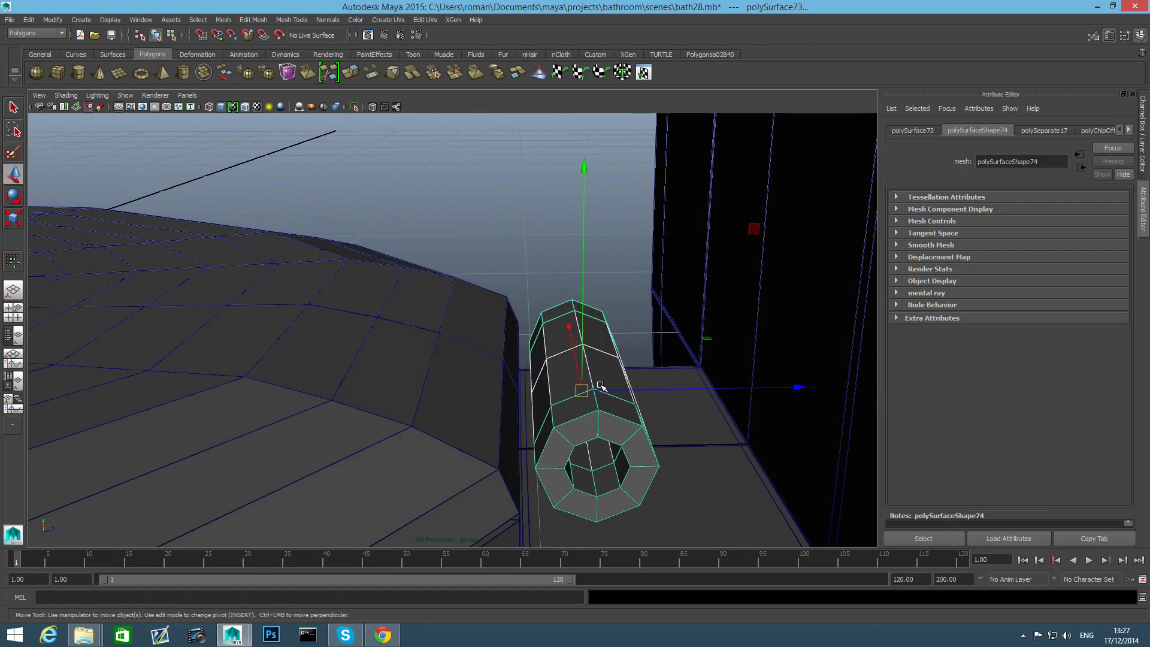
Move the hinge cylinders' pivot to their outer edge facing the lid.
key(Insert)
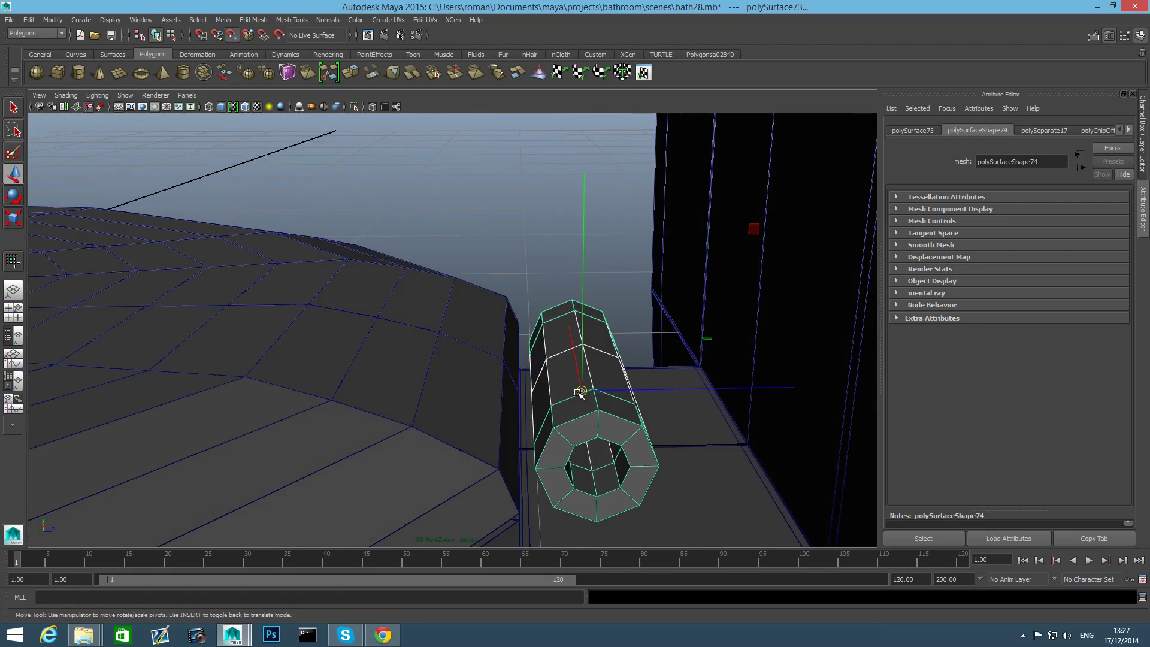
drag(579, 393, 529, 424)
key(Insert)
Move the hinge cylinders along the depth axis to align their facing edge with the lid's back edge.
alt+right_drag(529, 424, 594, 471)
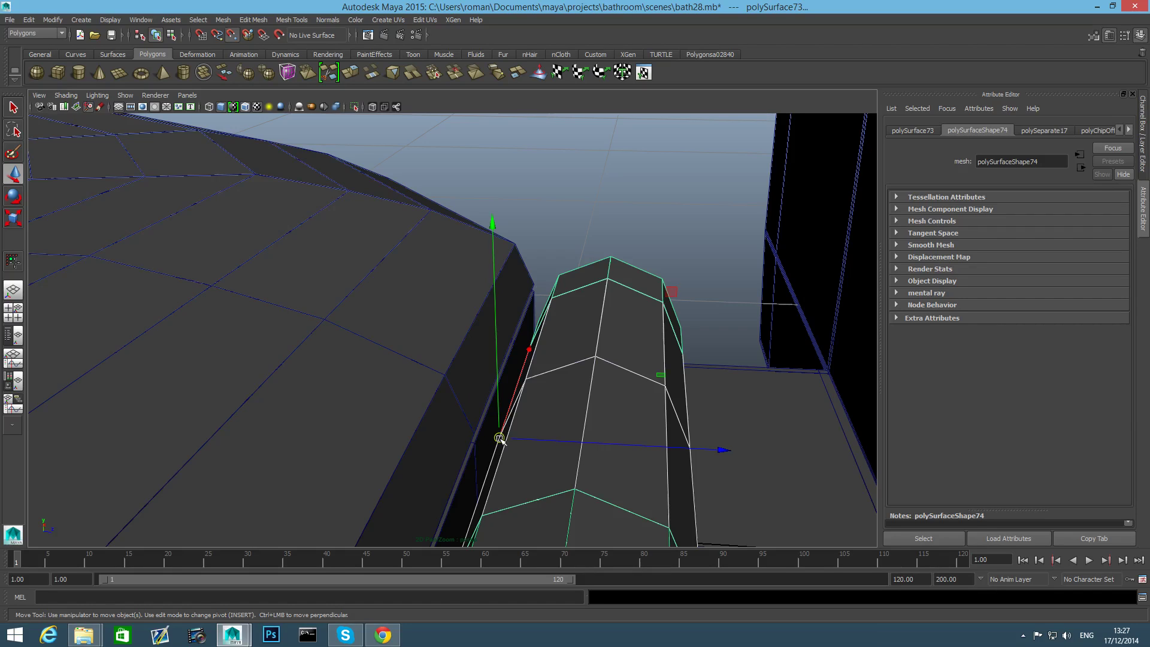
drag(500, 438, 480, 428)
alt+drag(504, 469, 520, 440)
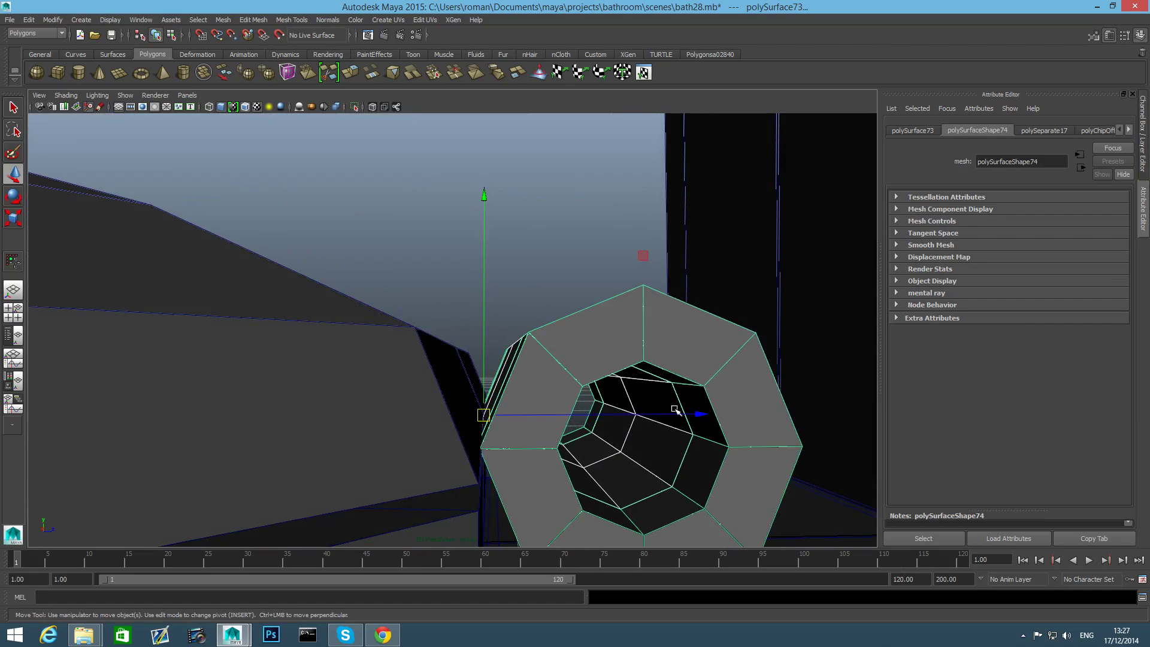
drag(694, 414, 529, 437)
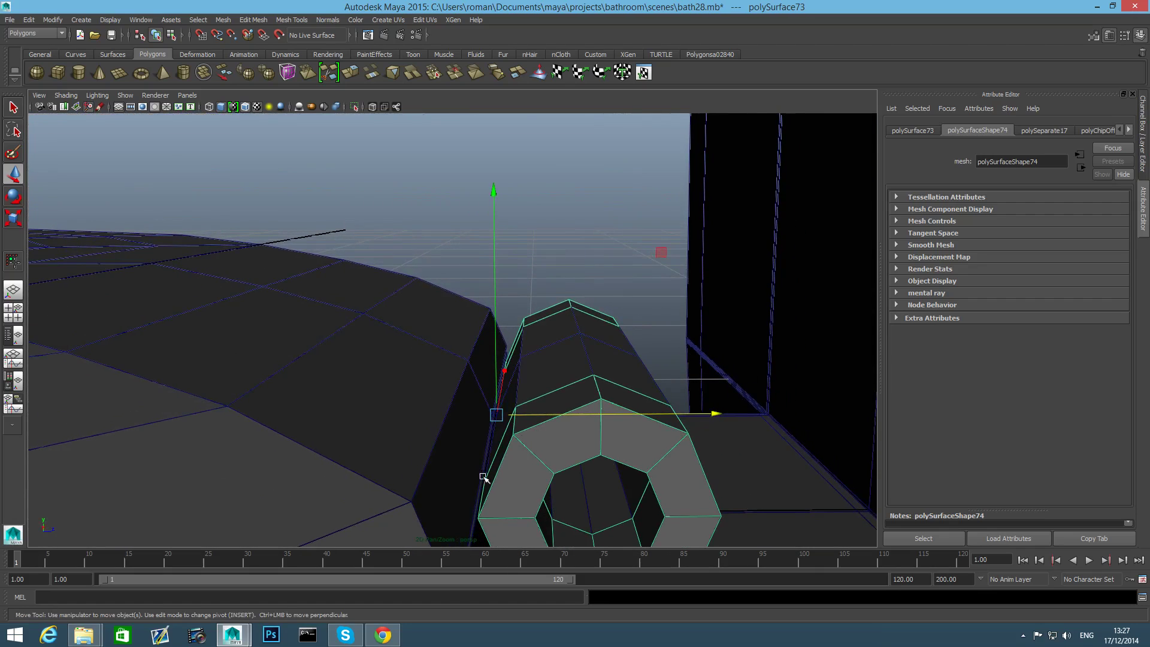
Add the lid to the hinge selection and isolate these objects in the view.
shift+click(418, 445)
scroll(475, 441, down, 3)
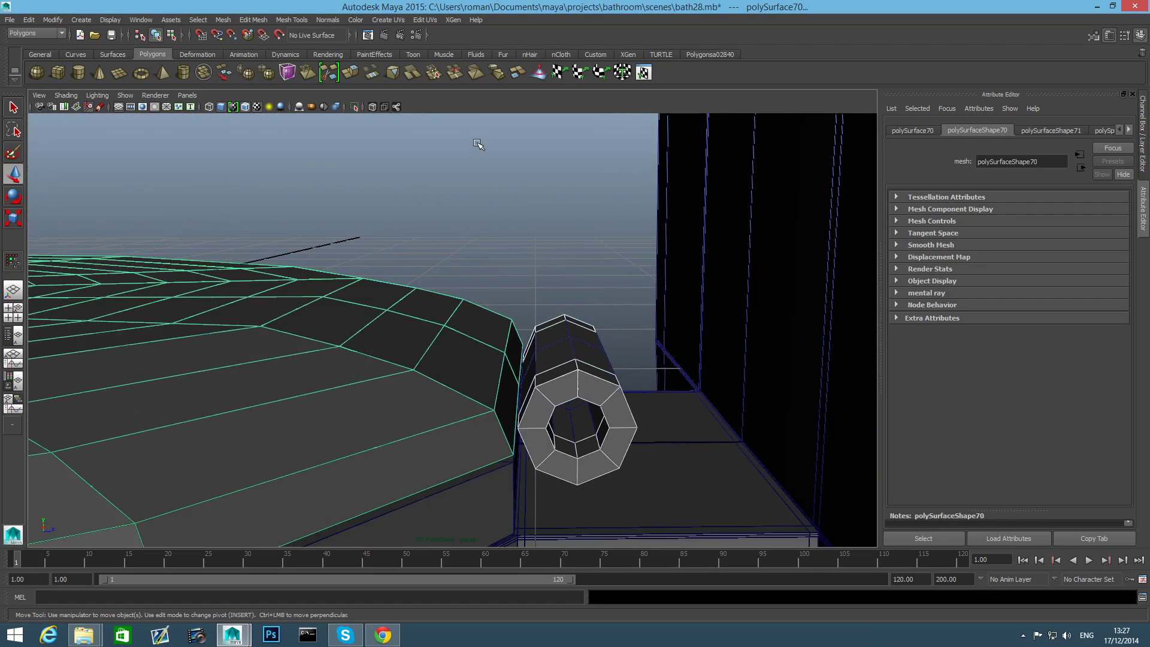
click(354, 108)
Examine how the two hinge cylinders sit against the lid's back edge from the side and from above.
alt+drag(518, 280, 528, 378)
scroll(557, 384, up, 2)
alt+middle_drag(599, 395, 585, 314)
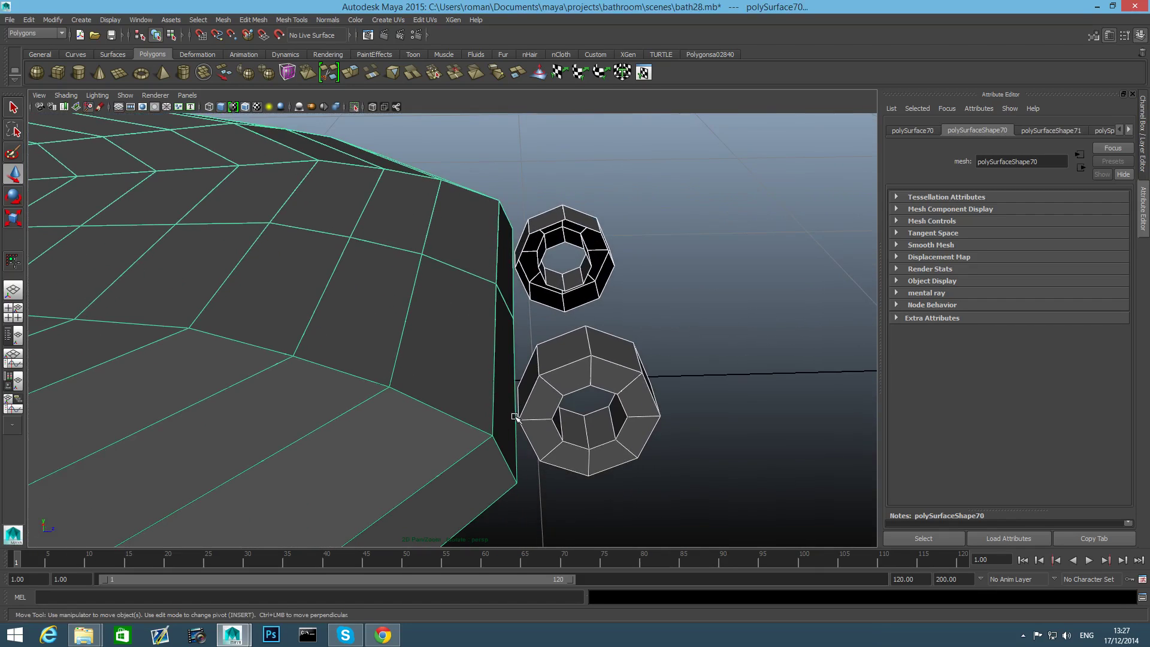
scroll(559, 413, up, 3)
alt+drag(561, 413, 695, 401)
alt+middle_drag(696, 400, 646, 385)
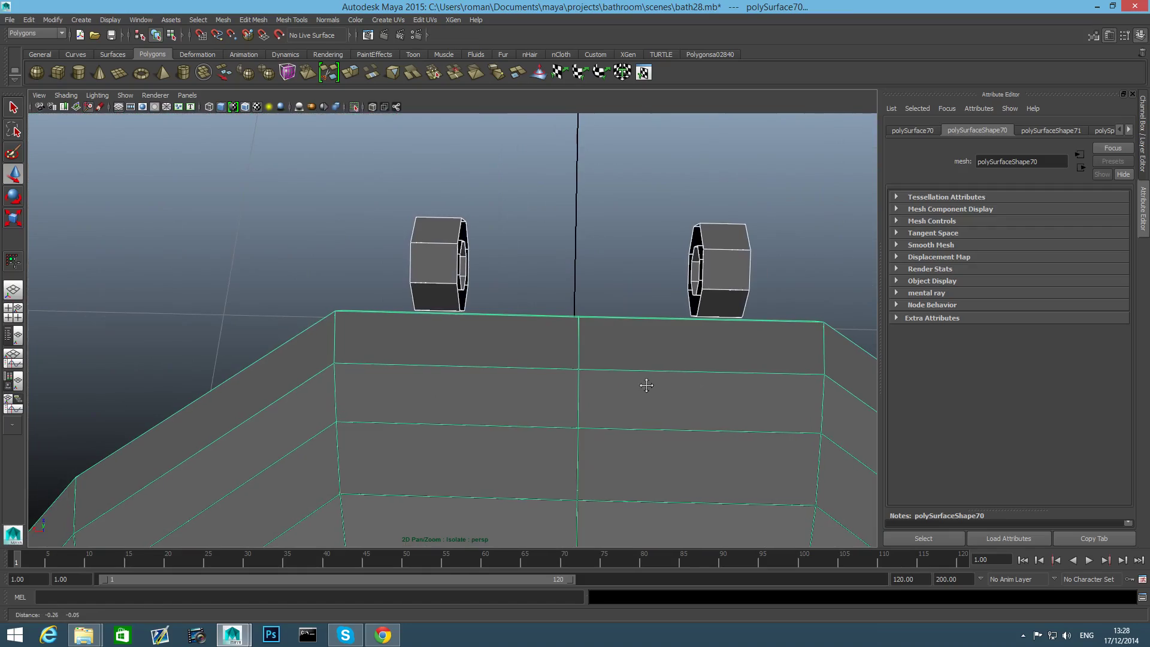
alt+drag(646, 385, 593, 447)
alt+middle_drag(593, 447, 516, 396)
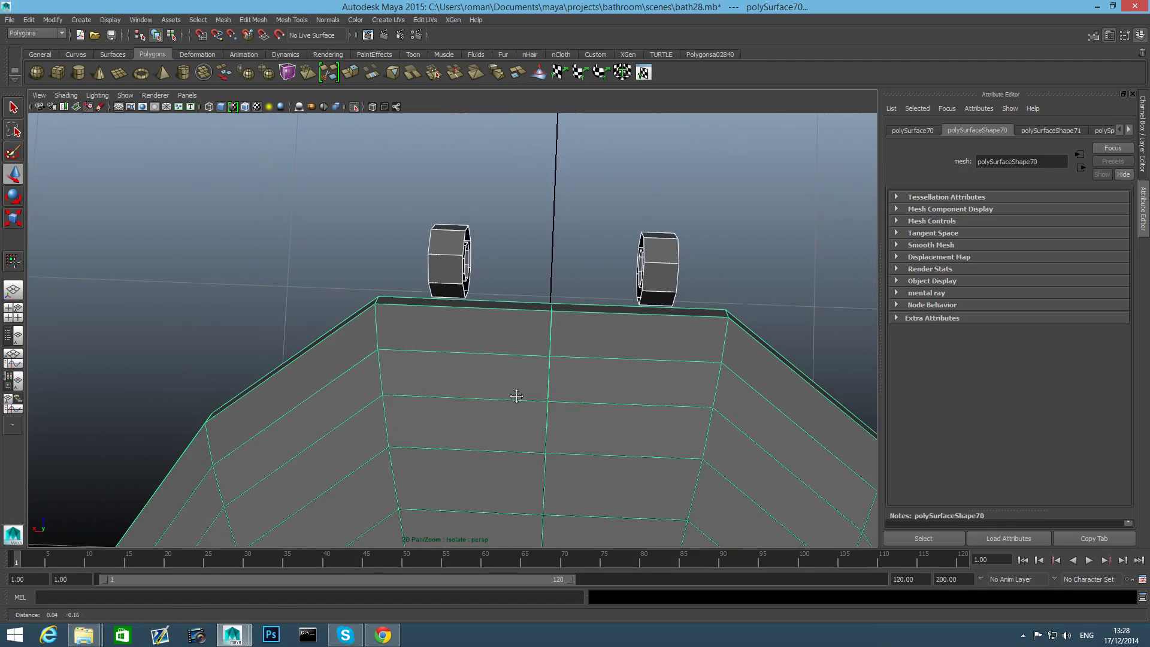
alt+drag(516, 396, 519, 401)
click(565, 371)
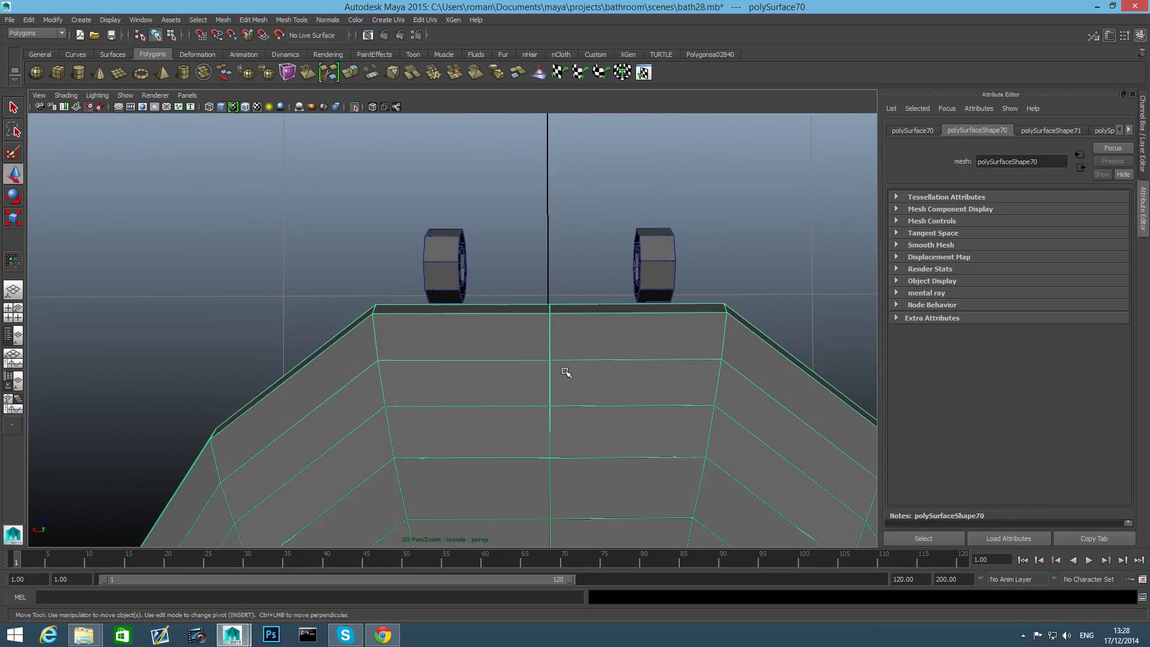
mouse_move(573, 351)
shift+right_down()
mouse_move(533, 367)
mouse_move(551, 344)
shift+right_up()
key(F8)
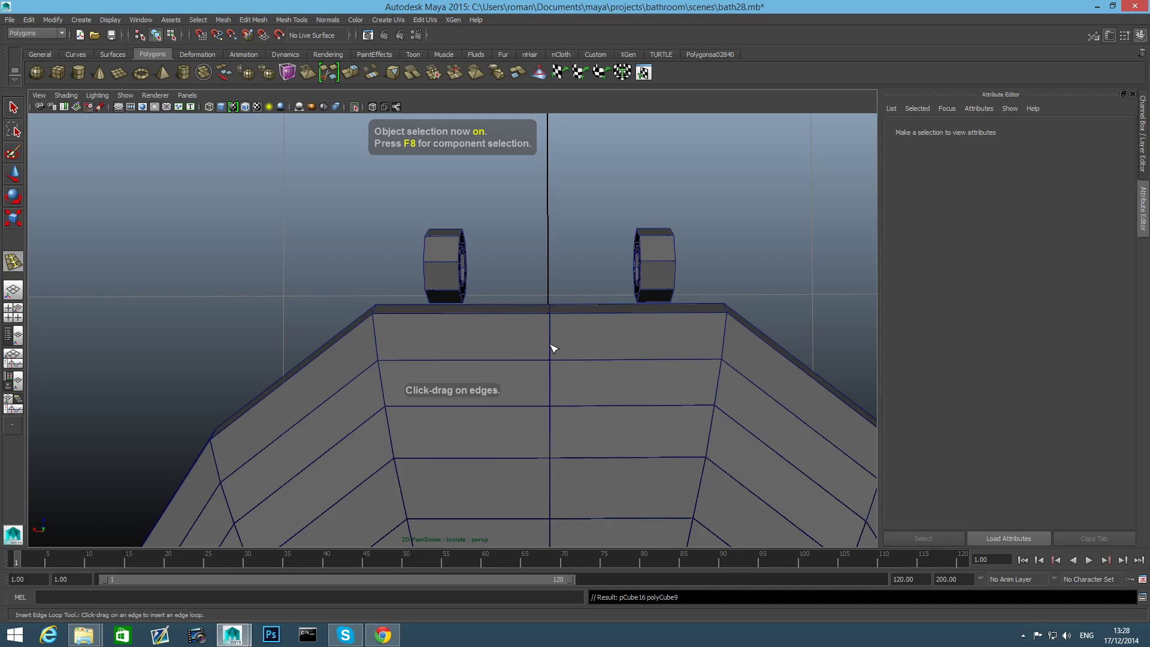
key(q)
Duplicate the lid's centre edge loop twice so the new loops line up with the outer and inner sides of the hinge cylinders.
click(572, 368)
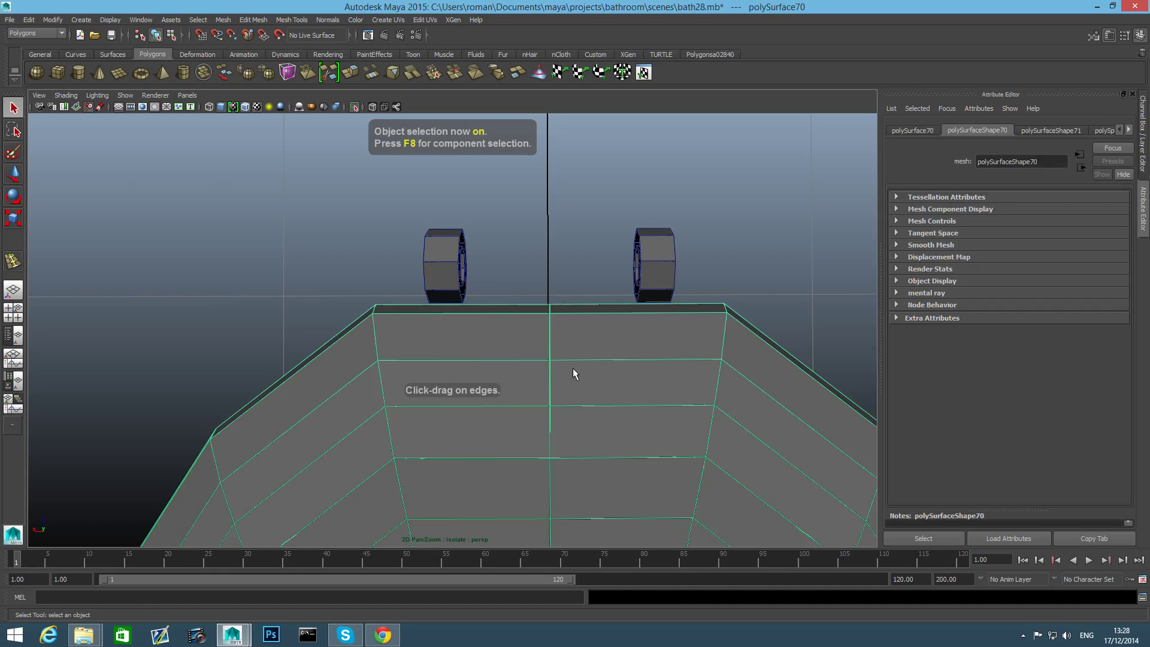
shift+right_drag(572, 352, 560, 403)
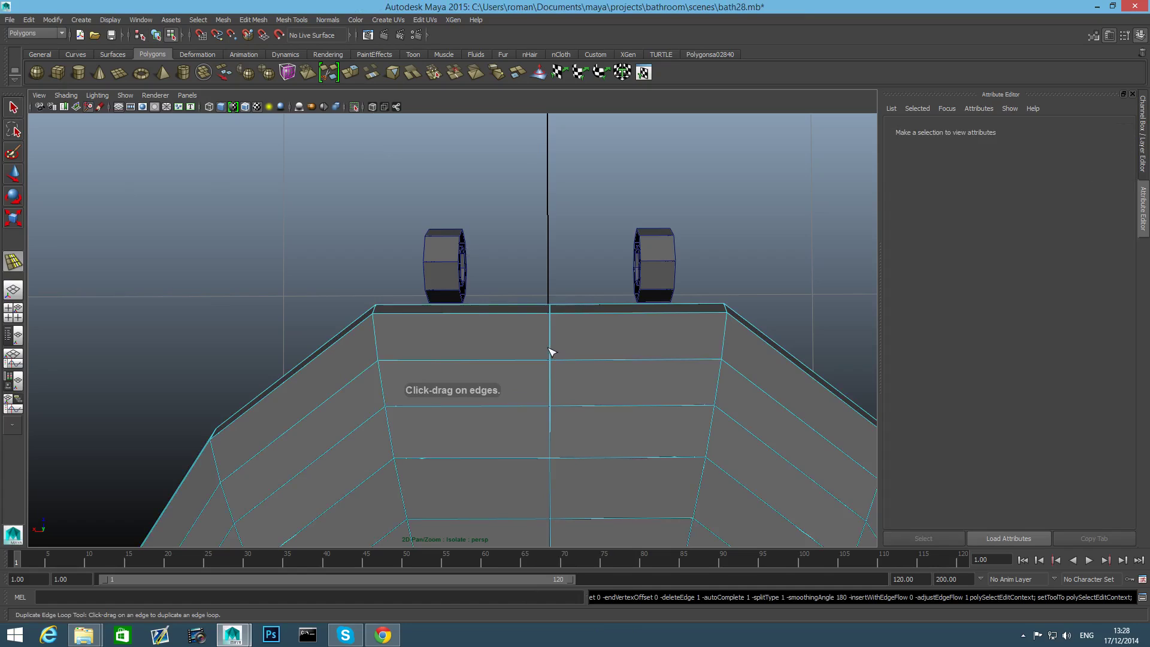
drag(557, 351, 557, 350)
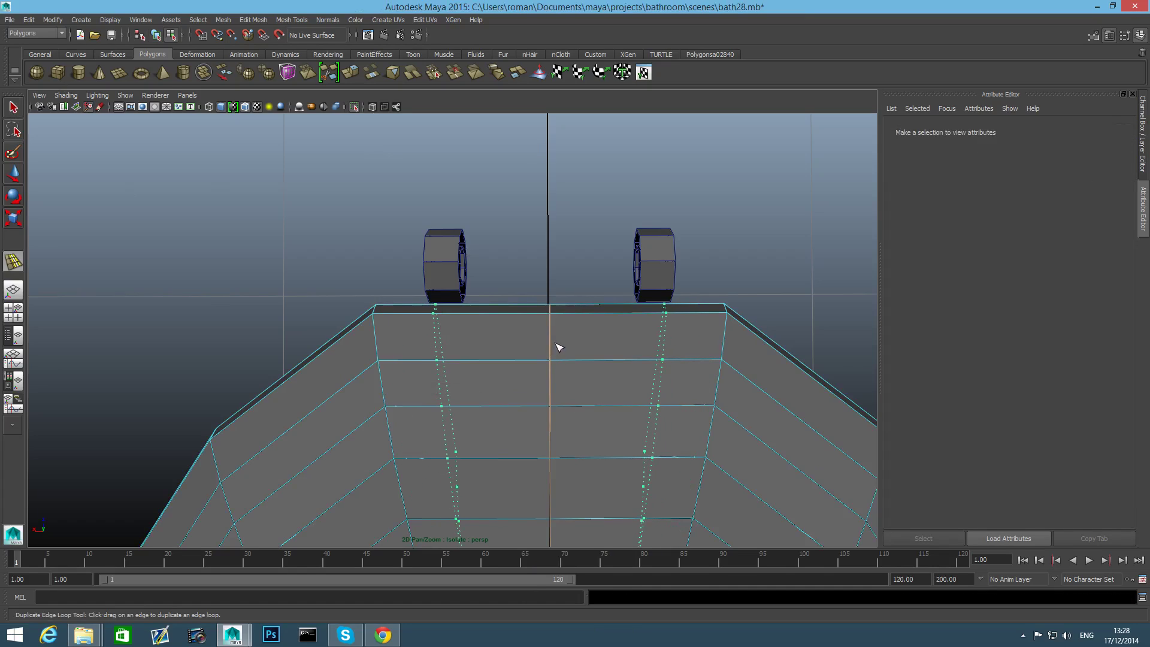
drag(559, 347, 560, 349)
alt+drag(613, 360, 671, 307)
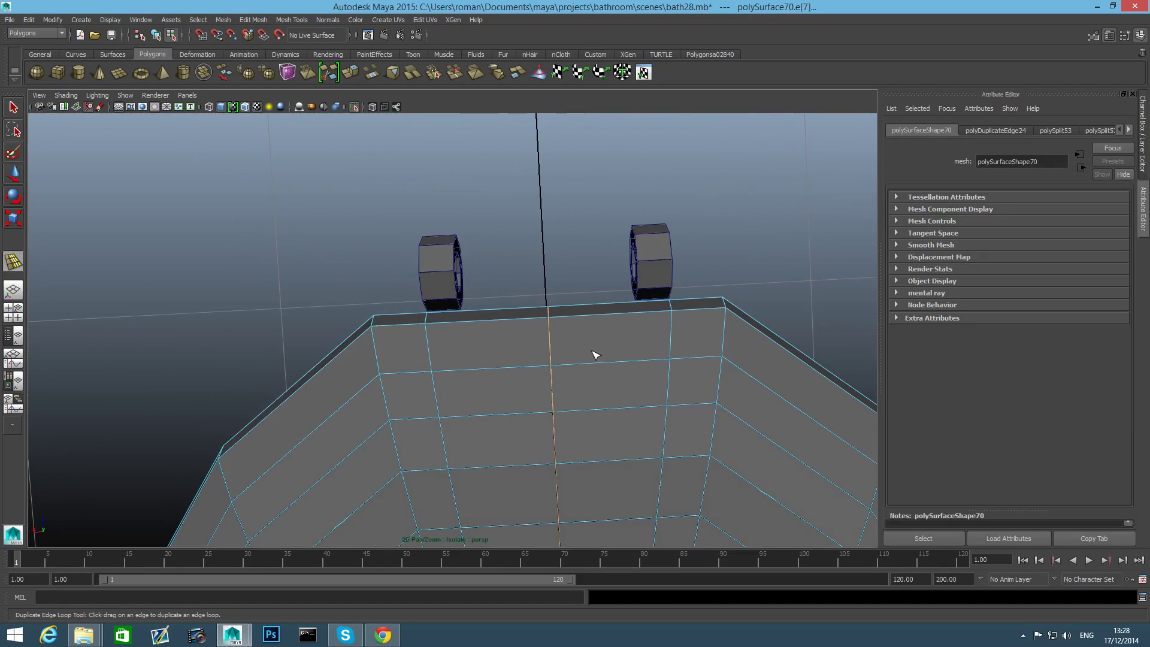
drag(551, 357, 574, 344)
key(q)
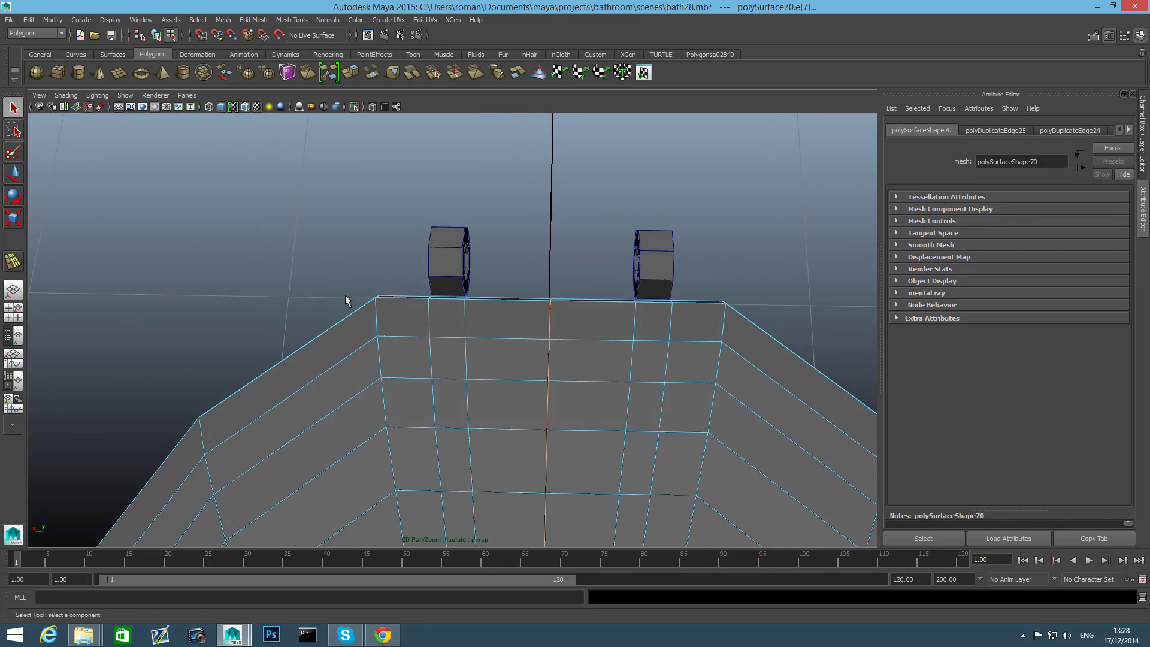
Move the lid's back-edge vertices sideways to line up with both sides of the left hinge cylinder.
right_drag(556, 326, 519, 320)
drag(454, 289, 482, 312)
key(w)
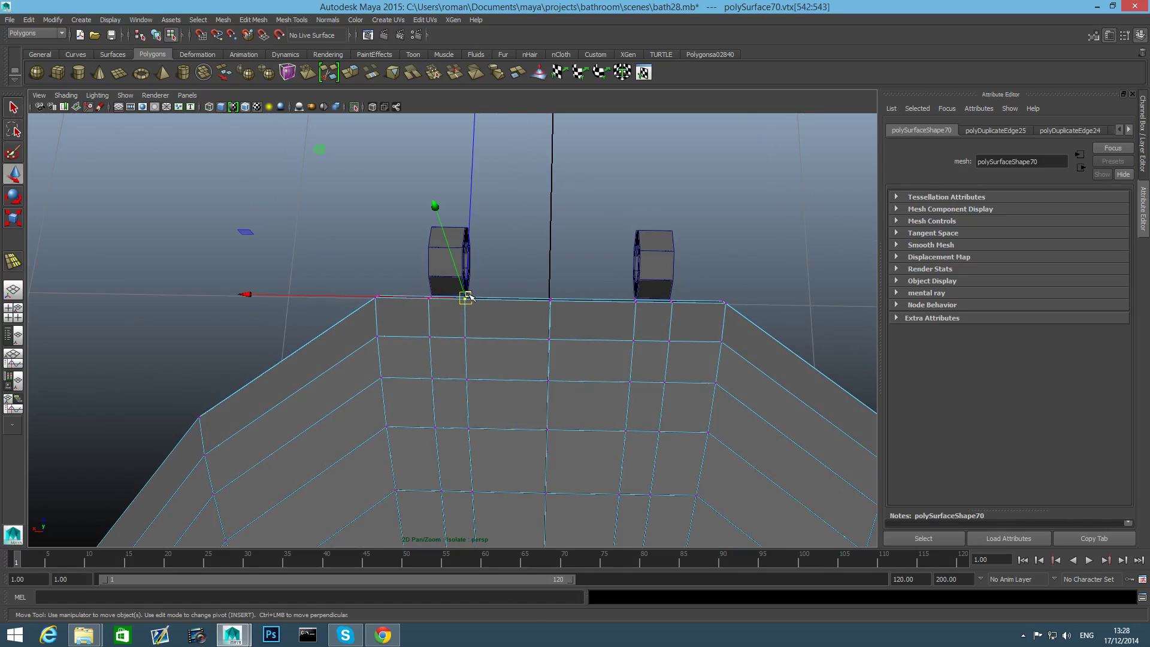
drag(246, 295, 452, 284)
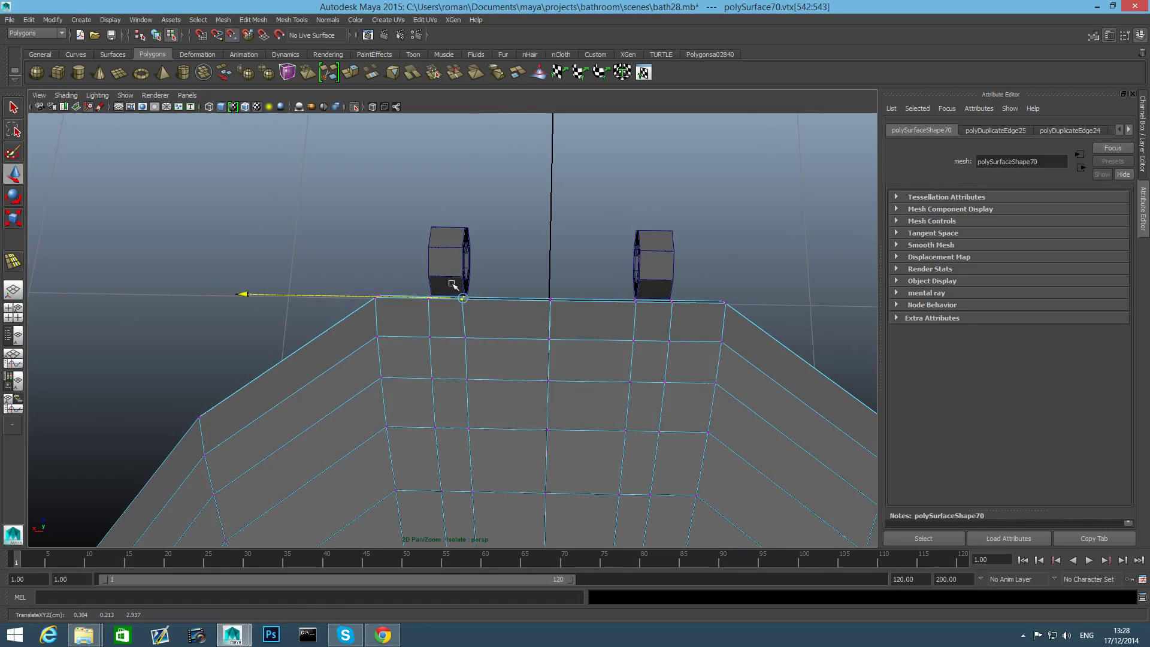
alt+drag(485, 321, 412, 302)
key(v)
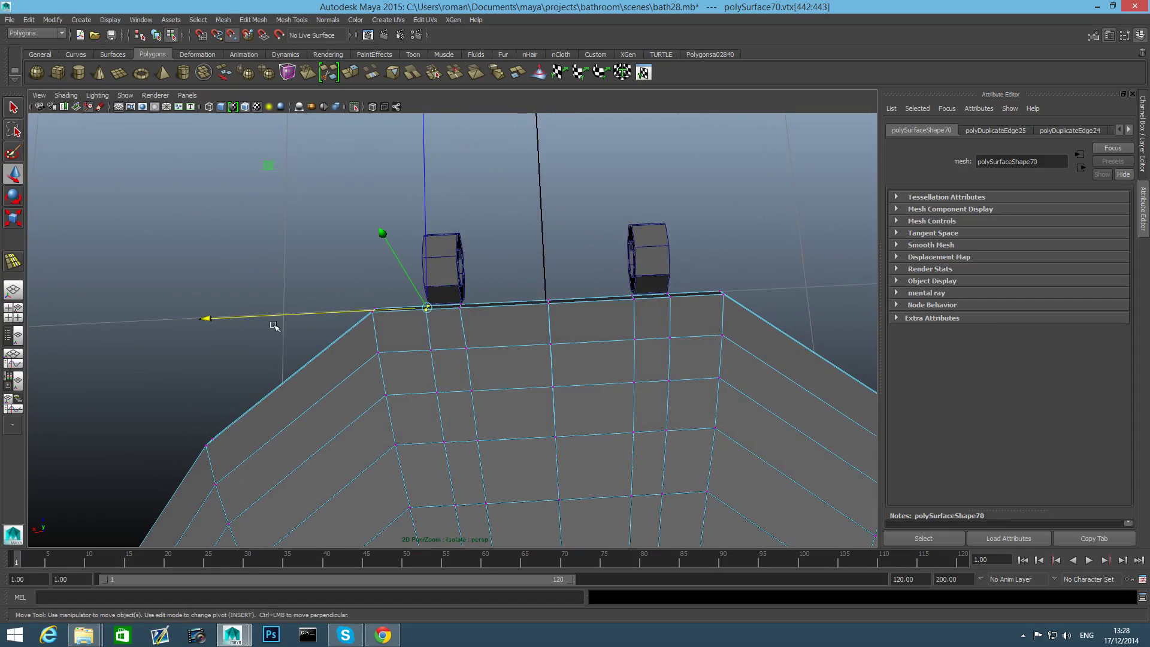
drag(210, 319, 425, 303)
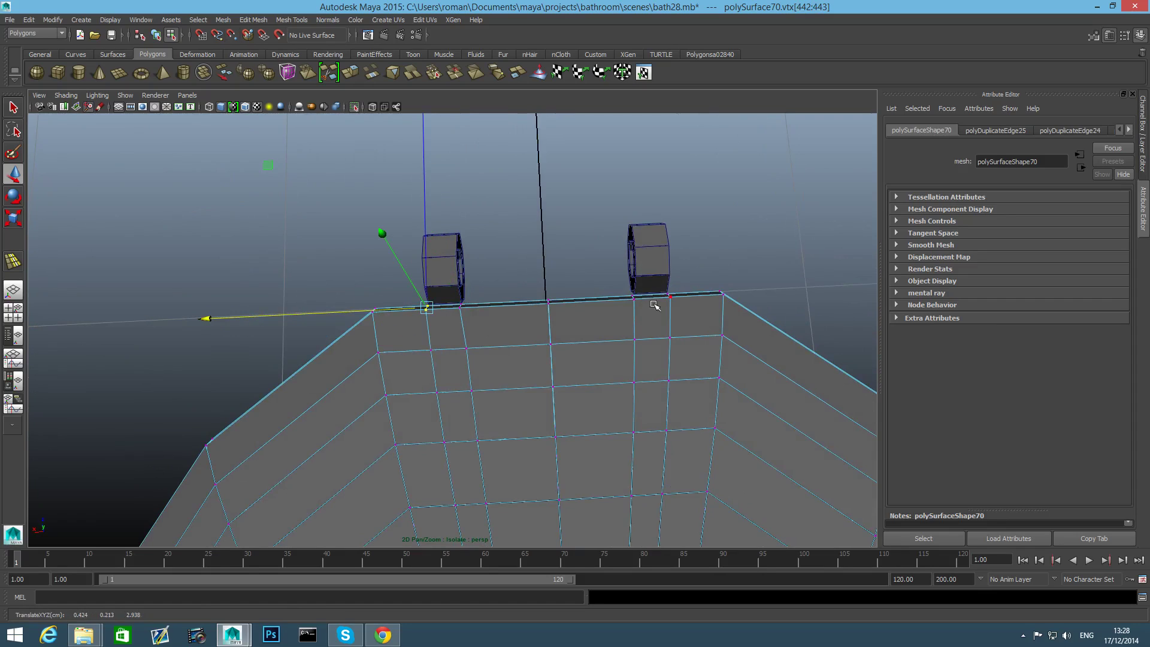
Align the lid's back-edge vertices with the inner side of the right hinge cylinder and return to object selection.
drag(627, 286, 648, 313)
mouse_move(660, 315)
alt+mouse_down()
mouse_move(585, 302)
mouse_move(679, 309)
mouse_move(629, 303)
mouse_move(681, 303)
mouse_move(671, 303)
alt+mouse_up()
key(v)
key(v)
key(F8)
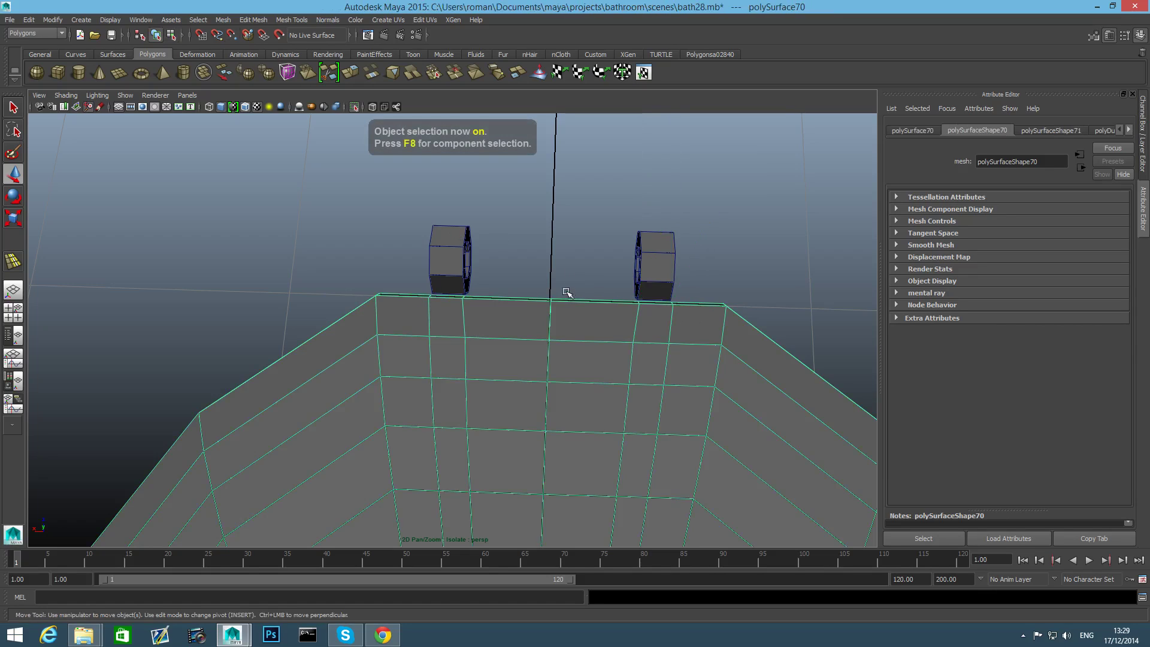
Nudge the second-row vertices of the two inner loops sideways to straighten the loops behind the hinges.
right_drag(470, 338, 419, 327)
click(466, 330)
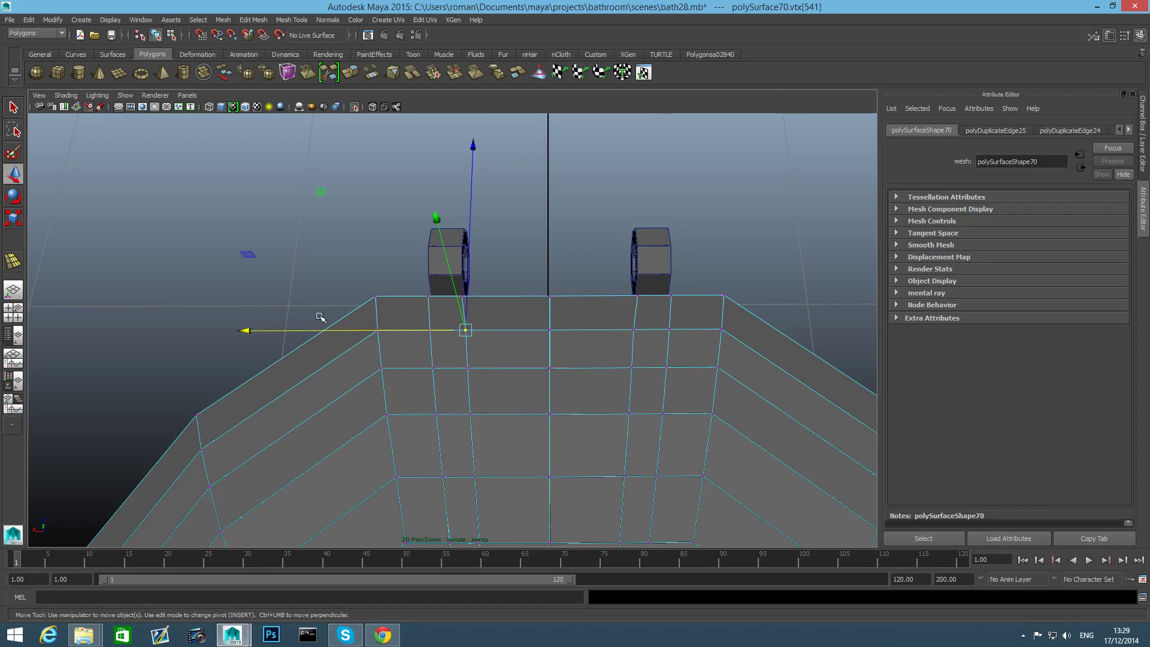
drag(248, 332, 245, 331)
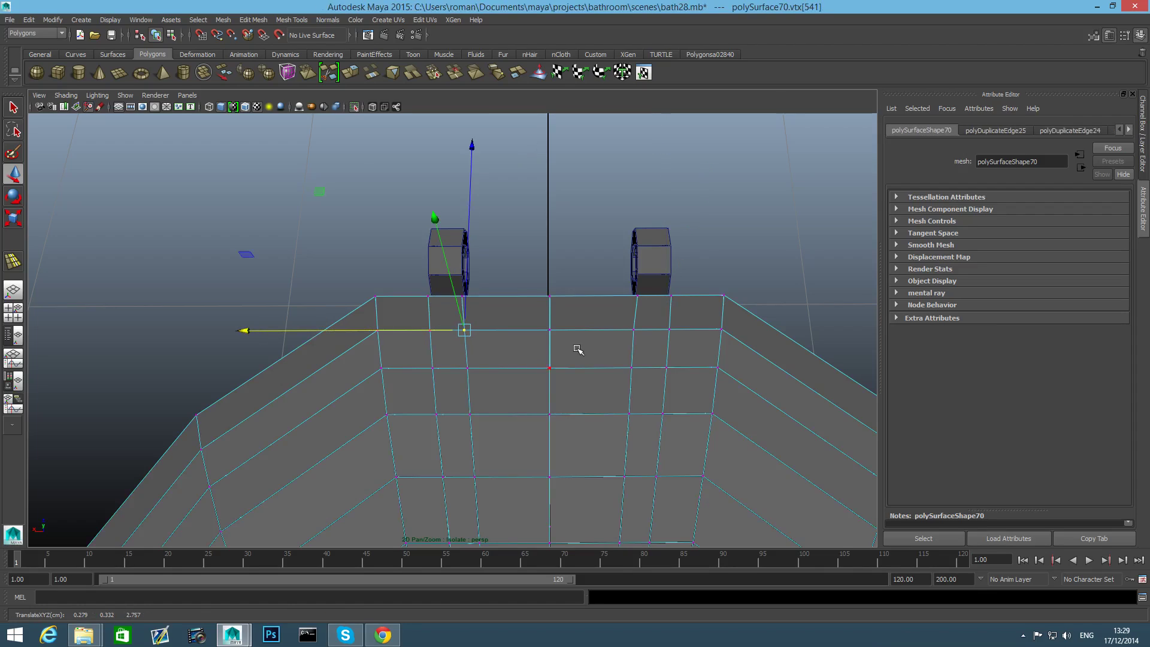
click(632, 330)
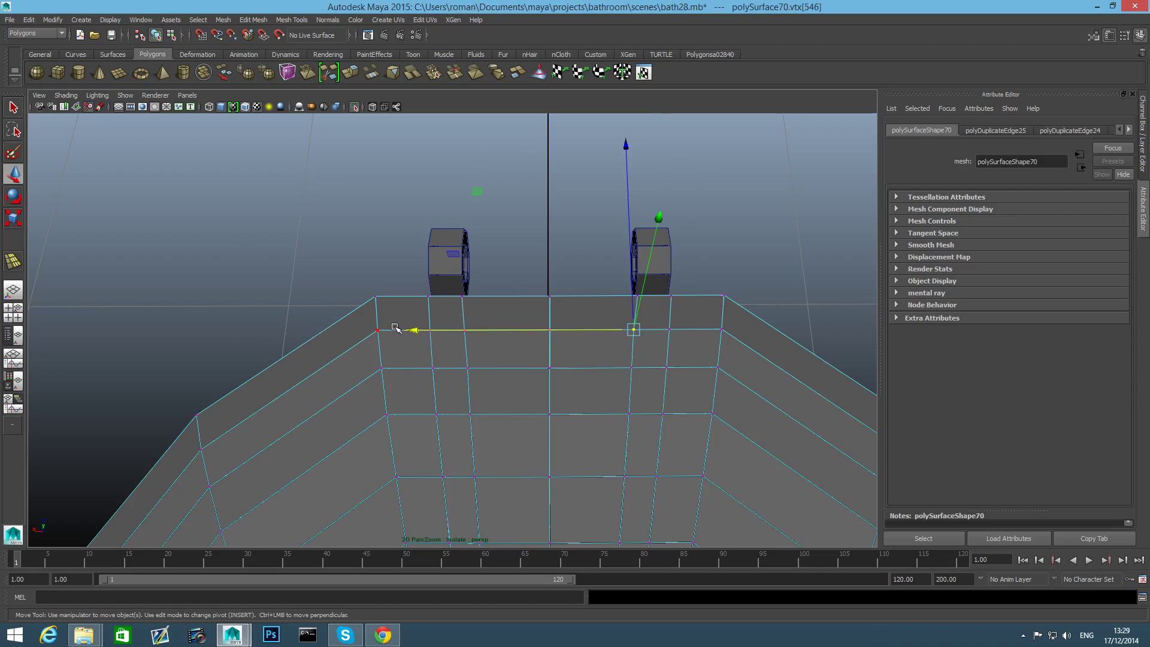
drag(414, 328, 412, 329)
key(F8)
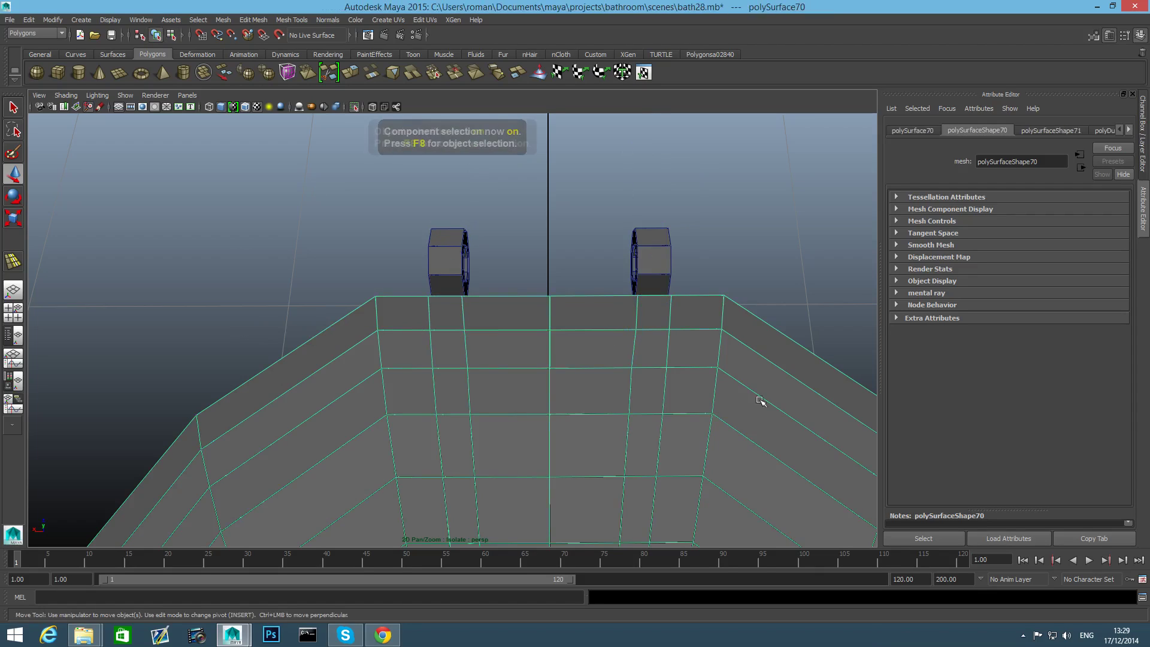
Delete the two faces on the lid's back edge that sit directly against the hinge cylinders.
alt+drag(763, 397, 618, 354)
right_drag(618, 354, 563, 365)
click(582, 359)
alt+drag(582, 359, 654, 315)
shift+click(653, 275)
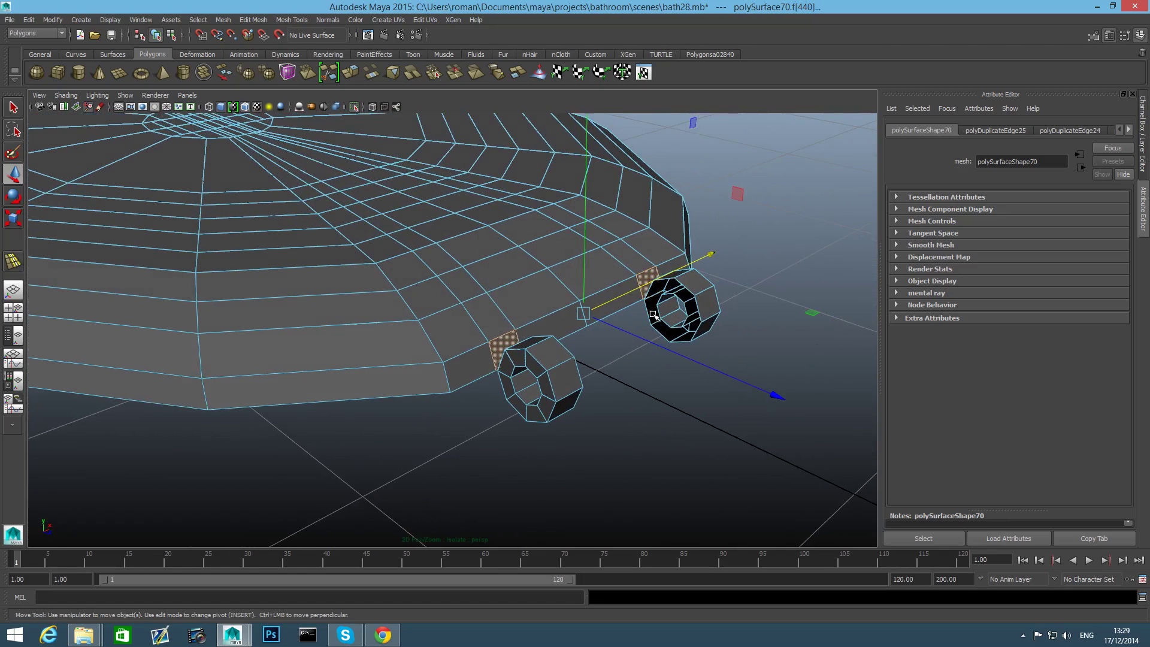
key(Delete)
Delete the face on each hinge cylinder that faces the lid's openings.
alt+drag(649, 314, 743, 330)
click(637, 358)
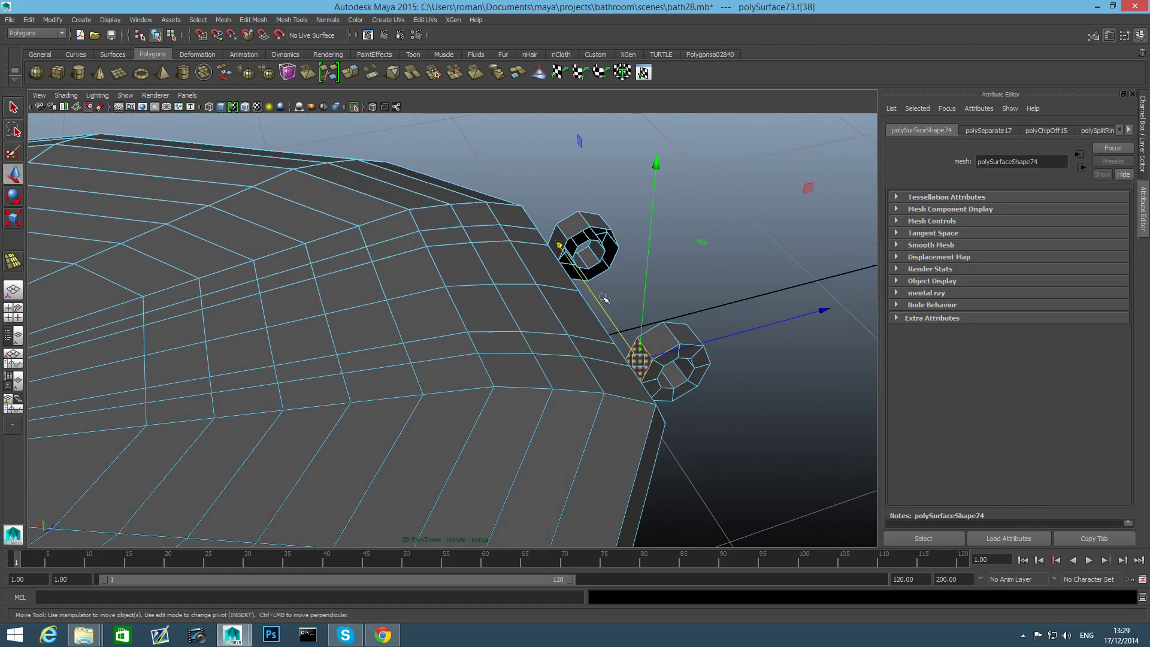
click(561, 242)
alt+drag(673, 299, 719, 323)
key(Delete)
Select the upper and lower border edges of the opening on both hinge cylinders and extrude them.
alt+right_drag(718, 323, 783, 334)
alt+middle_drag(783, 334, 647, 357)
mouse_move(648, 357)
alt+mouse_down()
mouse_move(623, 365)
mouse_move(676, 370)
mouse_move(648, 339)
alt+mouse_up()
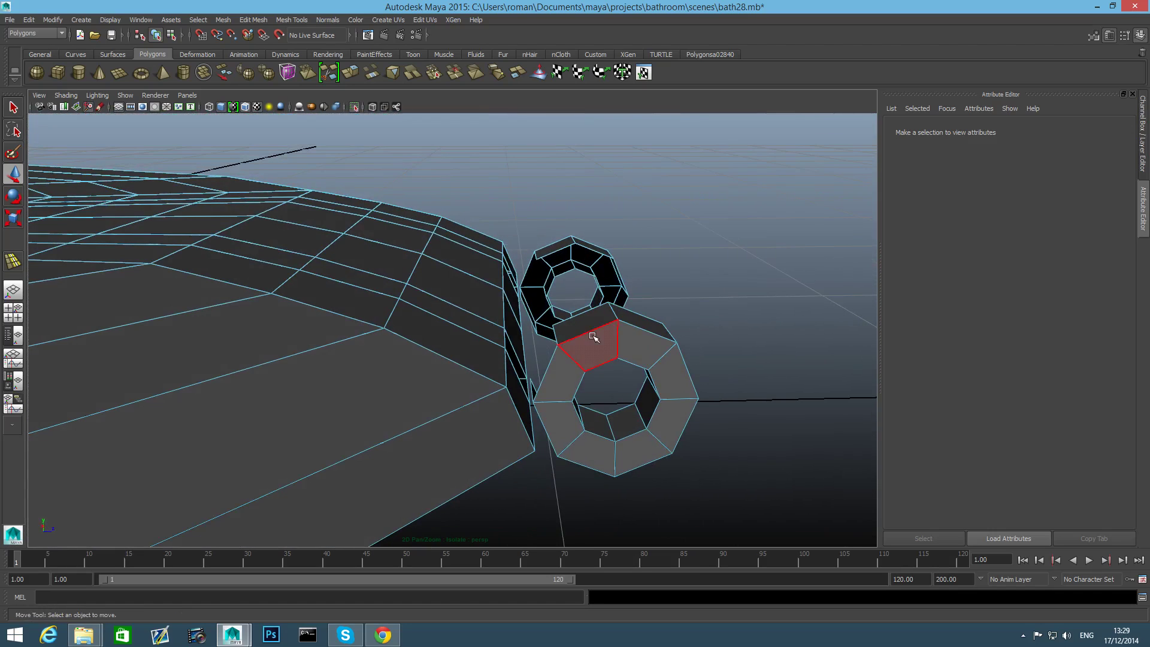
right_drag(594, 336, 593, 308)
click(552, 356)
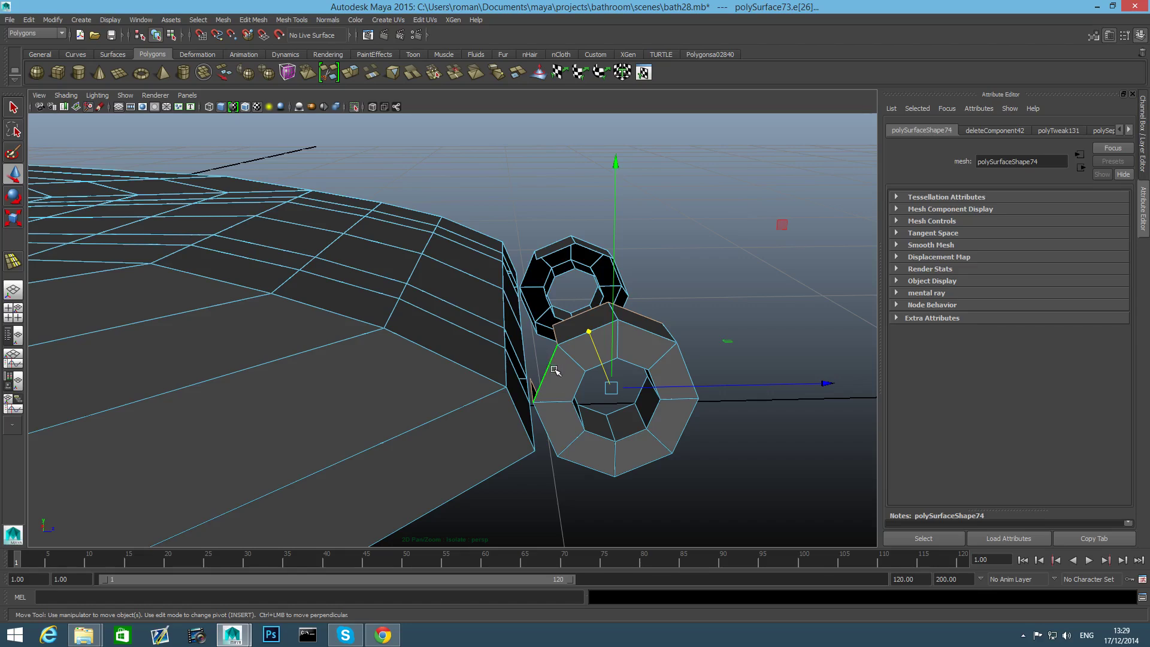
shift+click(556, 333)
shift+click(532, 388)
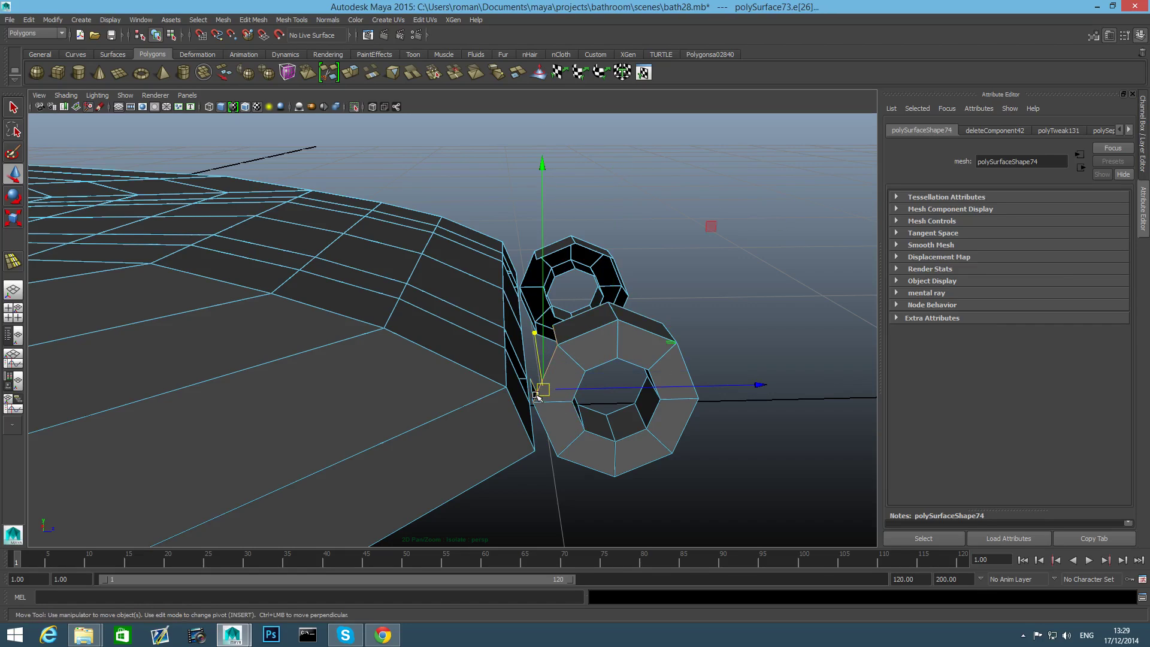
alt+drag(554, 416, 711, 413)
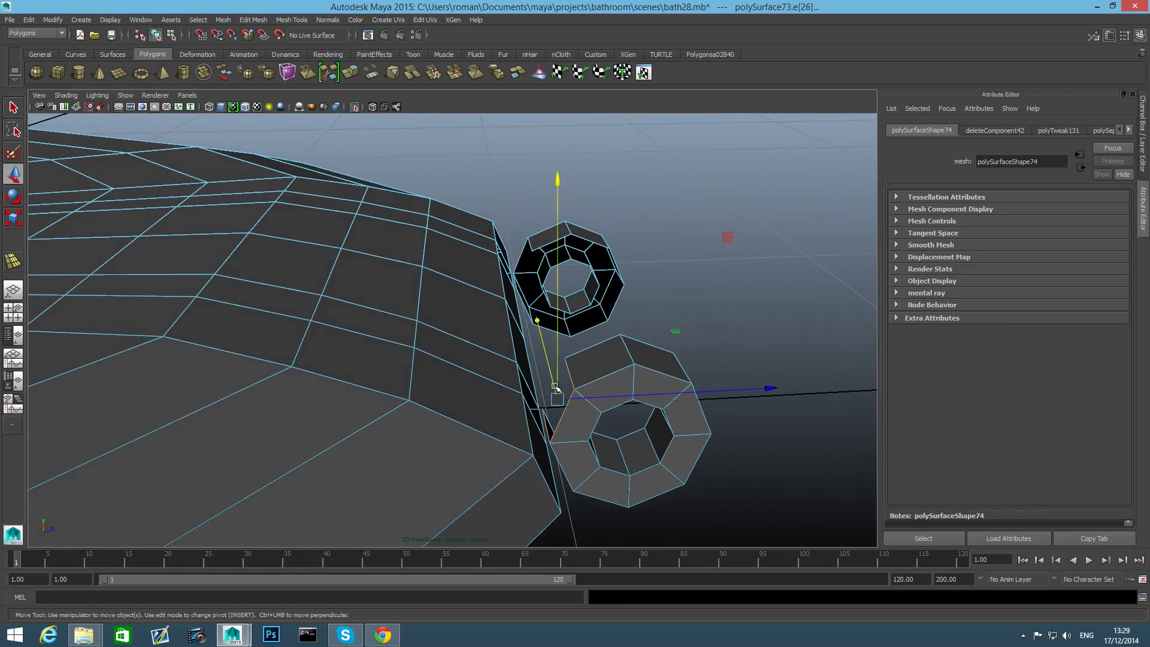
click(525, 247)
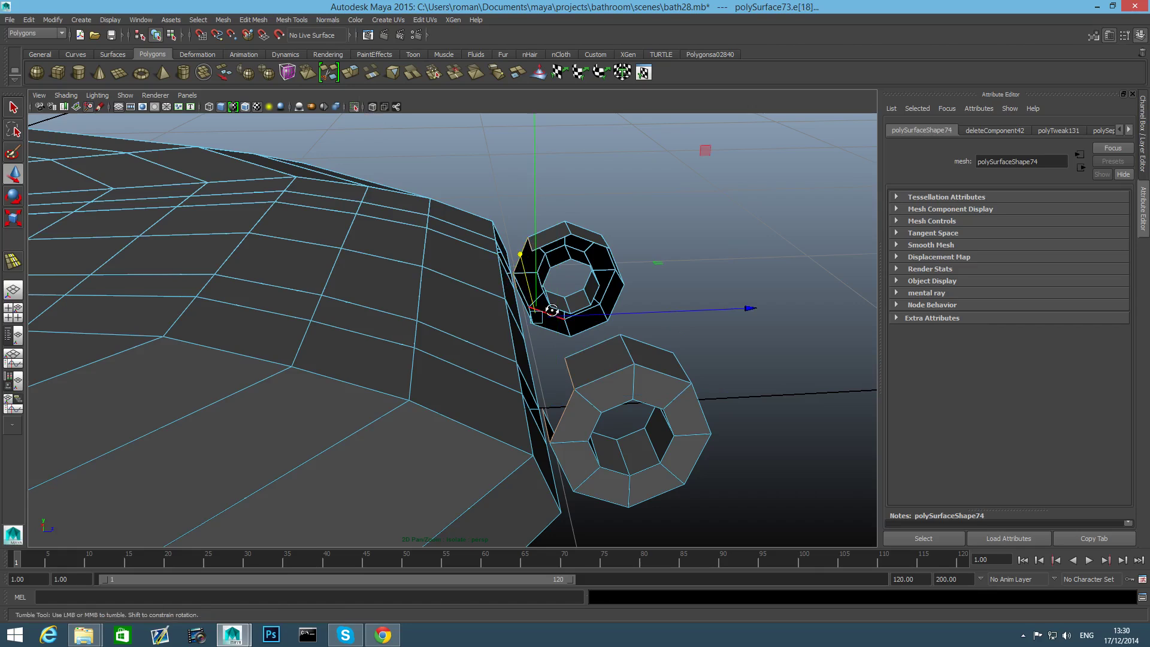
alt+drag(549, 314, 541, 304)
click(351, 75)
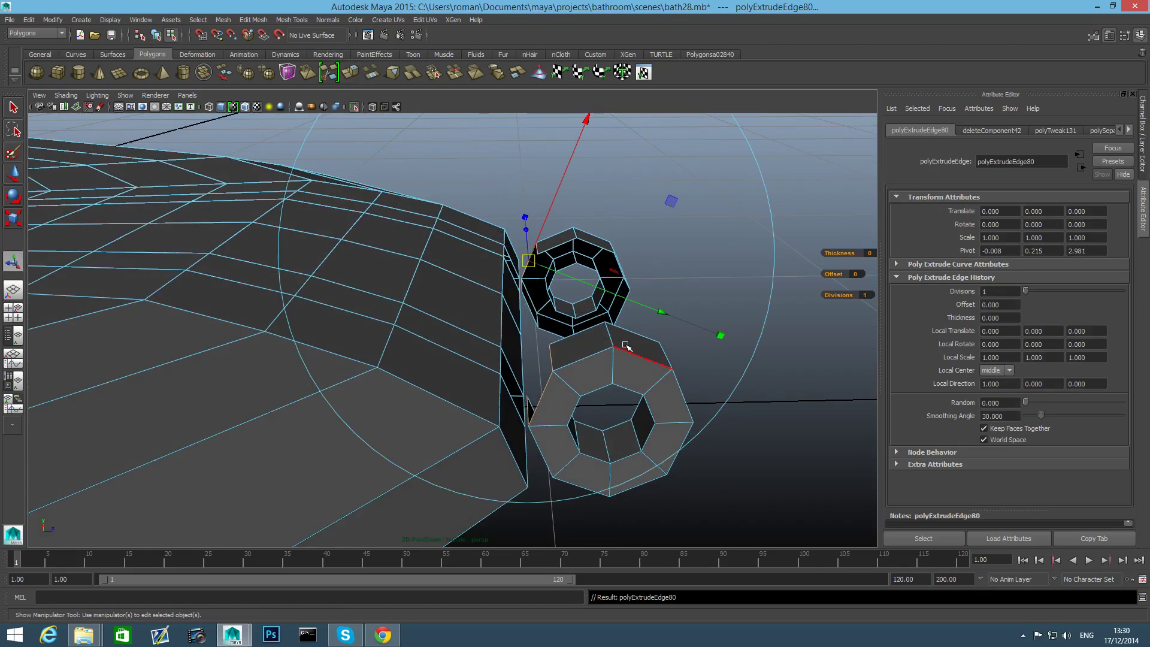
Move the extruded hinge edges along the depth axis slightly towards the lid.
key(w)
click(745, 310)
drag(746, 310, 745, 310)
alt+drag(699, 386, 659, 405)
drag(741, 319, 547, 459)
Combine the lid and the hinge cylinders into one mesh and isolate it in the view.
key(F8)
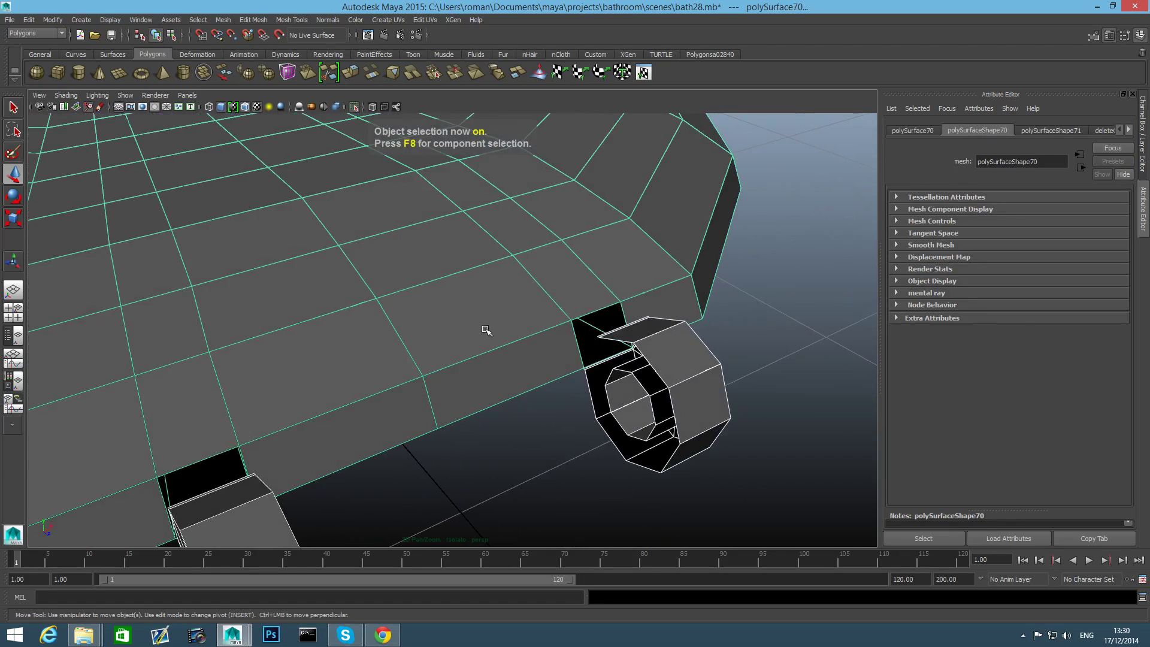
click(223, 20)
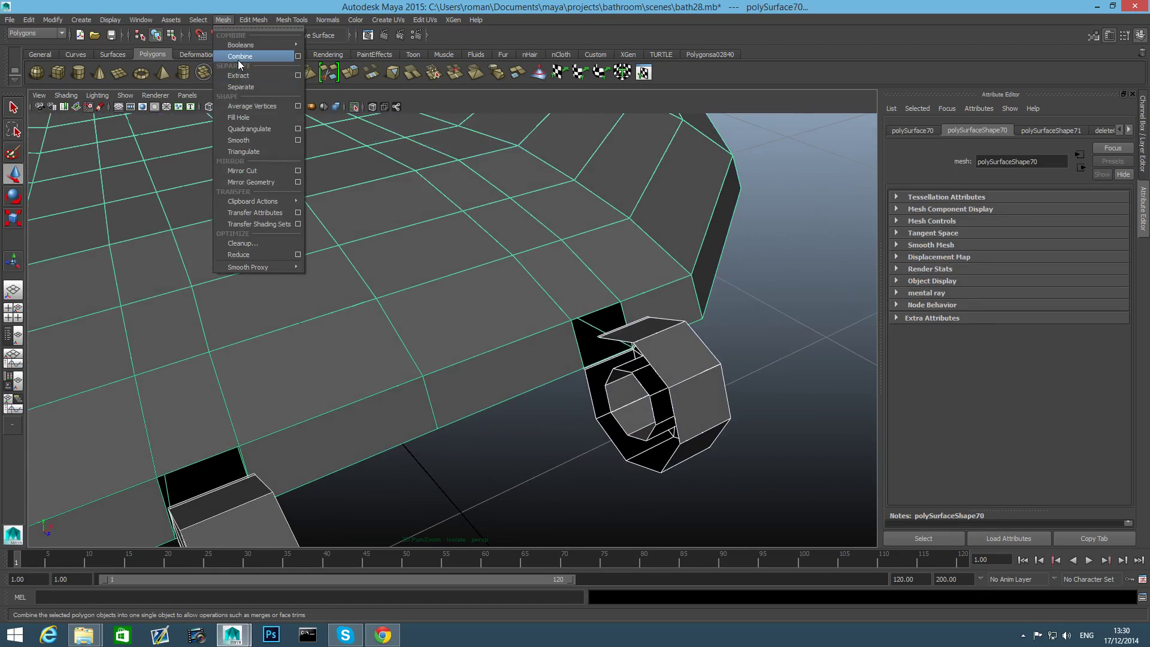
click(239, 57)
click(355, 105)
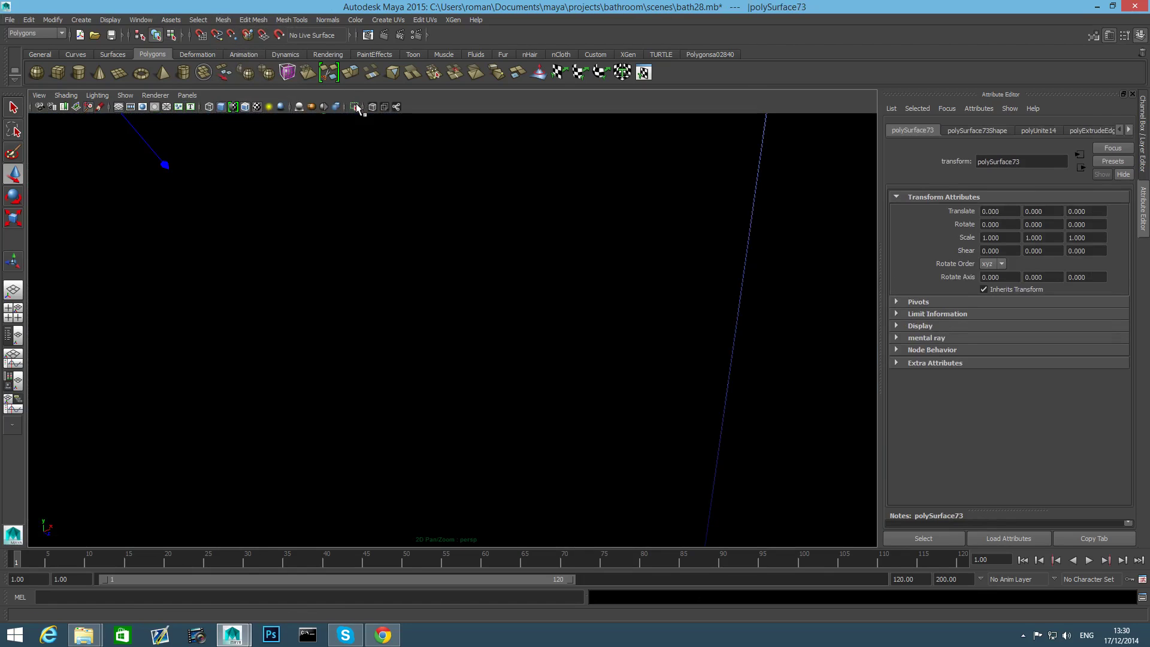
click(356, 105)
Merge the extruded corner vertices of one hinge with the matching upper and lower corners of the lid's opening.
alt+drag(559, 326, 608, 333)
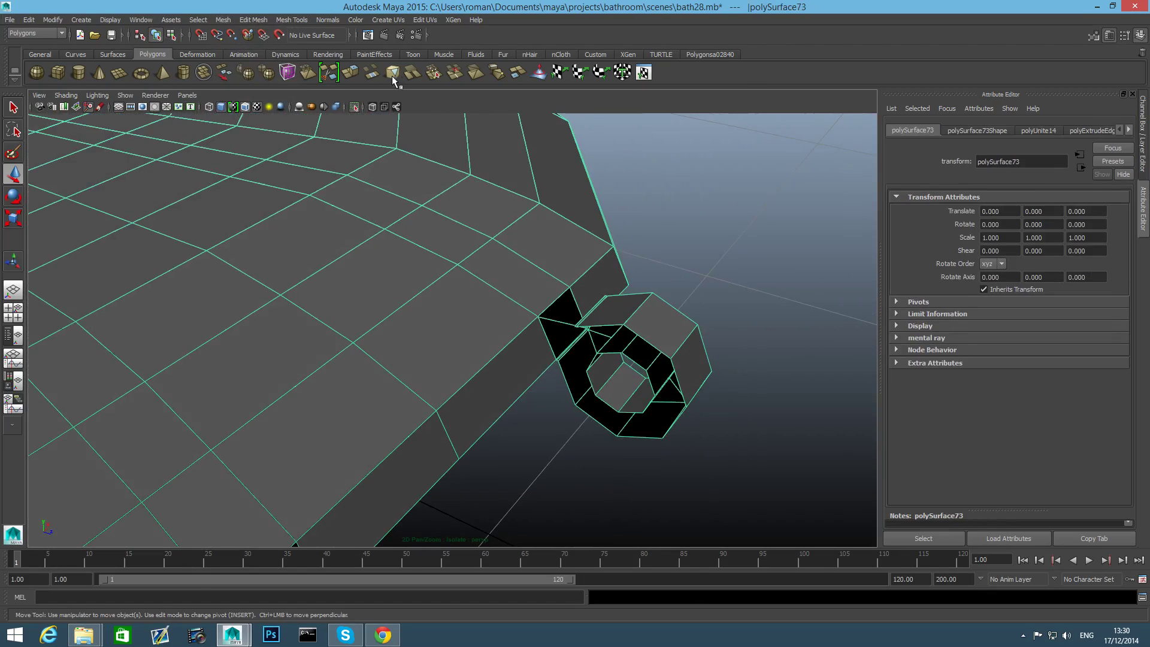
click(292, 19)
click(310, 178)
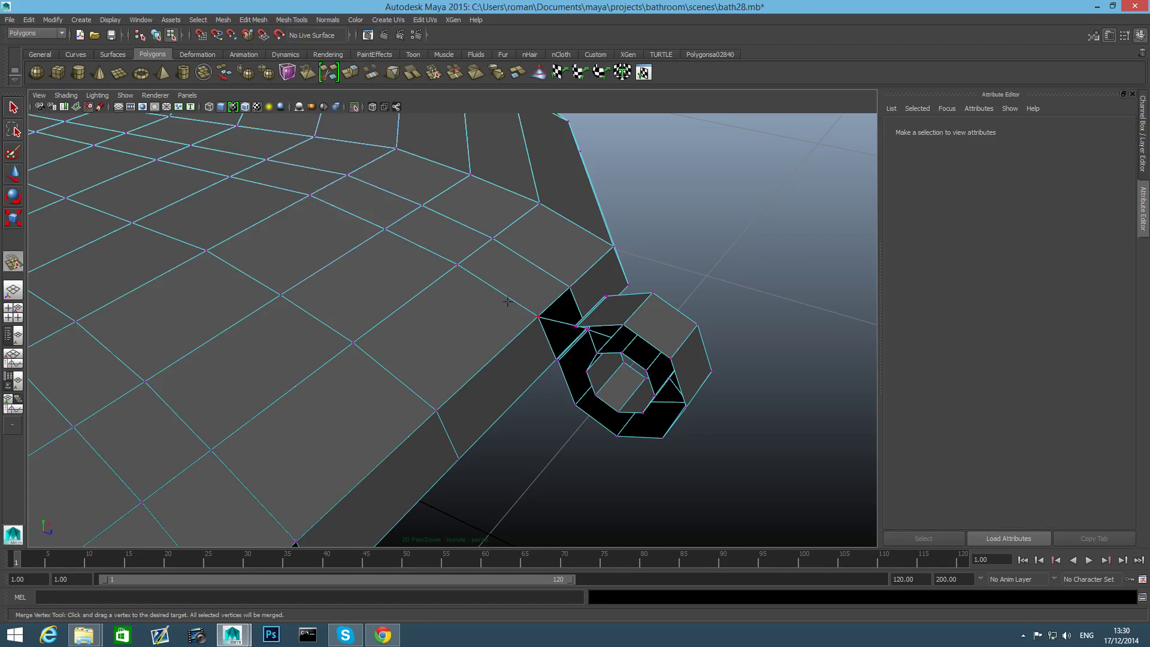
scroll(762, 372, up, 6)
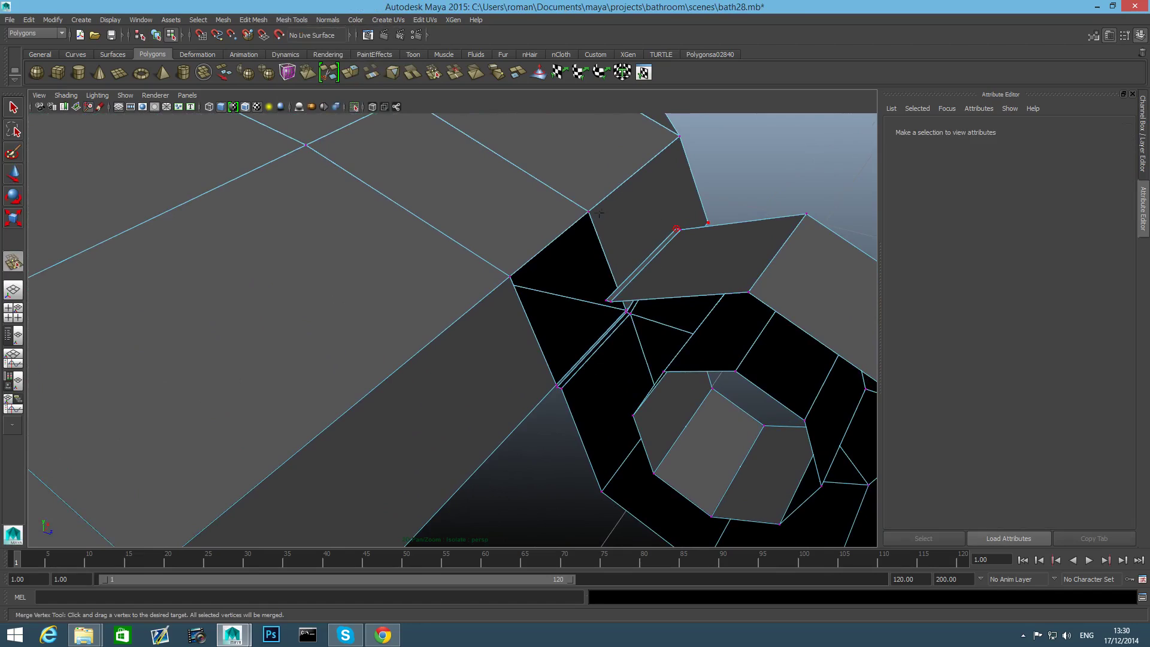
drag(588, 211, 588, 211)
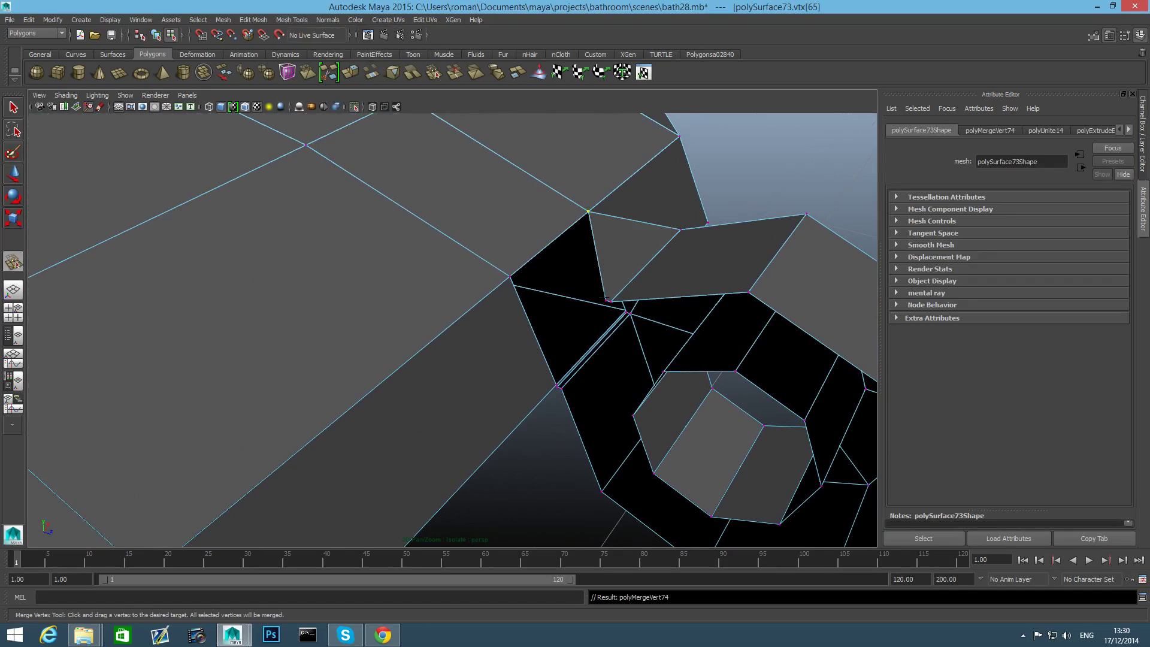
drag(608, 300, 509, 276)
alt+drag(671, 333, 419, 252)
alt+right_drag(395, 215, 462, 200)
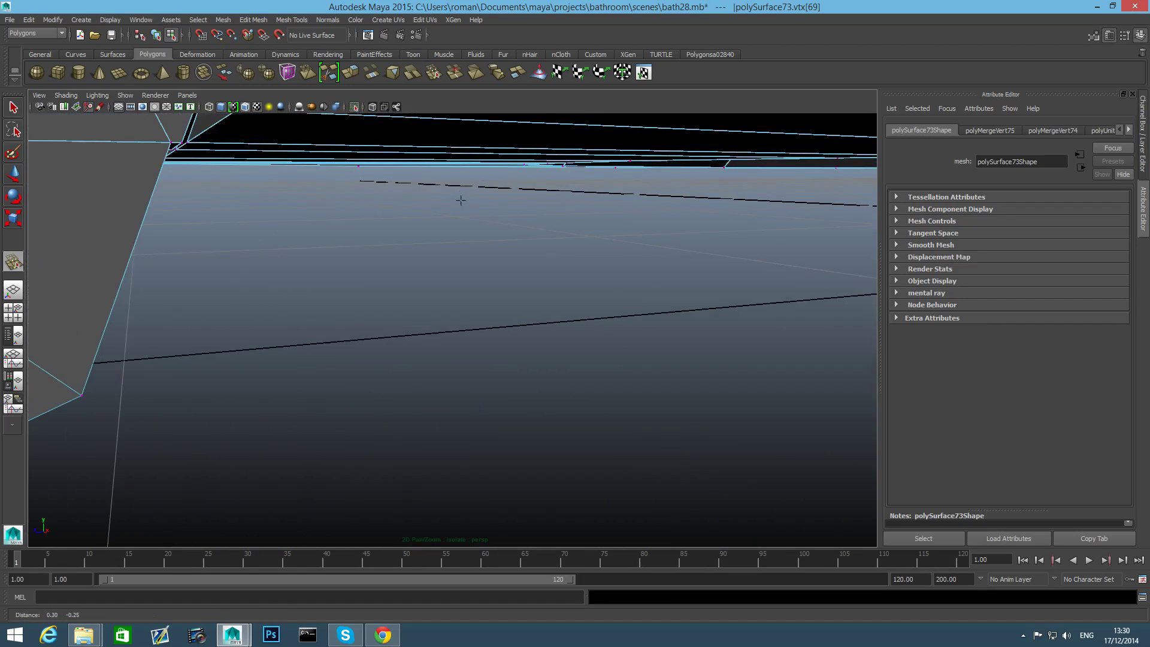
alt+middle_drag(462, 200, 566, 304)
drag(485, 376, 621, 439)
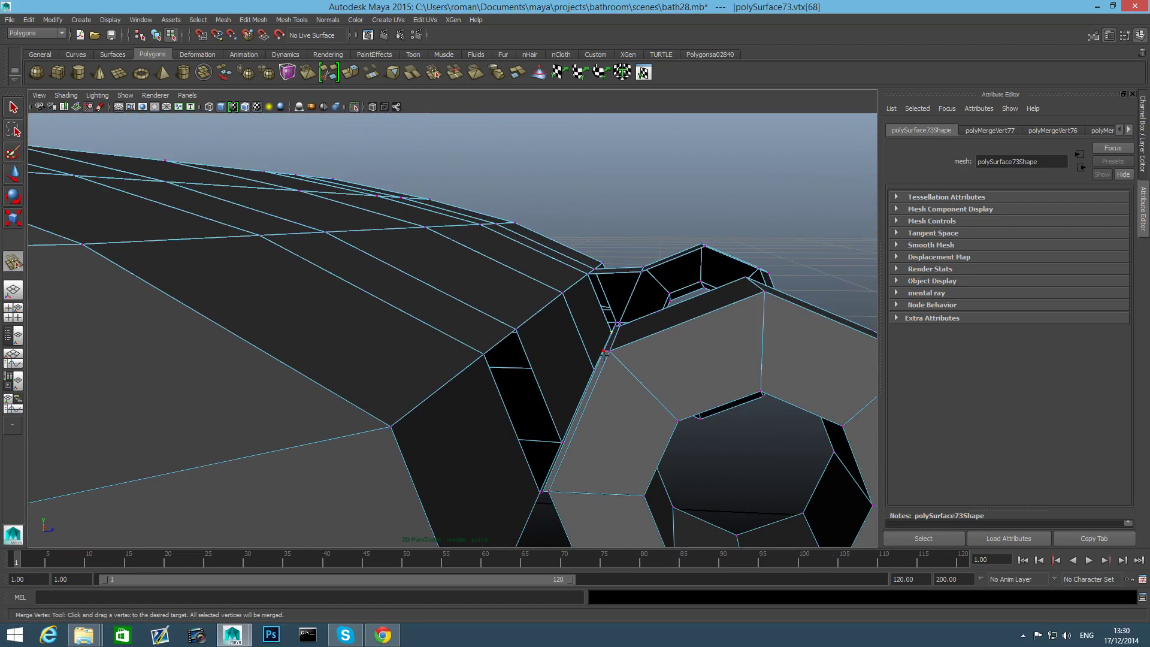
Merge the other hinge's extruded corner vertices with the matching corners of its opening in the lid.
drag(604, 350, 485, 354)
alt+drag(485, 354, 539, 383)
drag(398, 481, 487, 376)
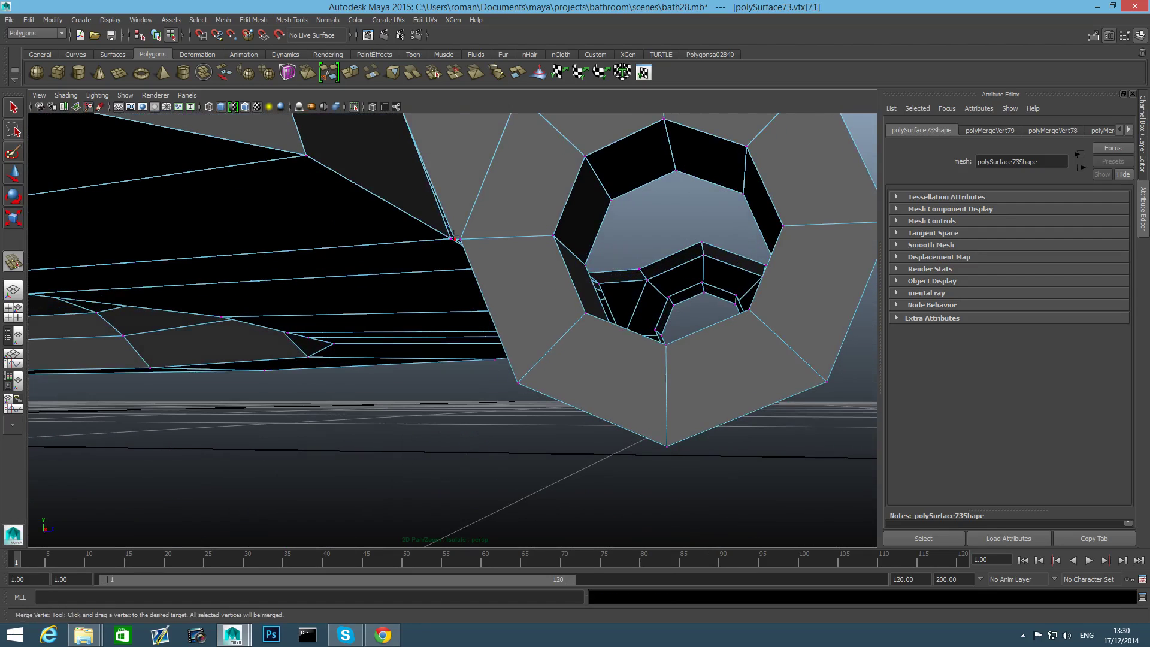
drag(455, 240, 461, 240)
alt+drag(488, 243, 288, 267)
alt+drag(467, 303, 501, 324)
alt+middle_drag(486, 339, 486, 340)
alt+right_drag(486, 340, 681, 382)
alt+drag(681, 382, 574, 416)
scroll(535, 433, down, 5)
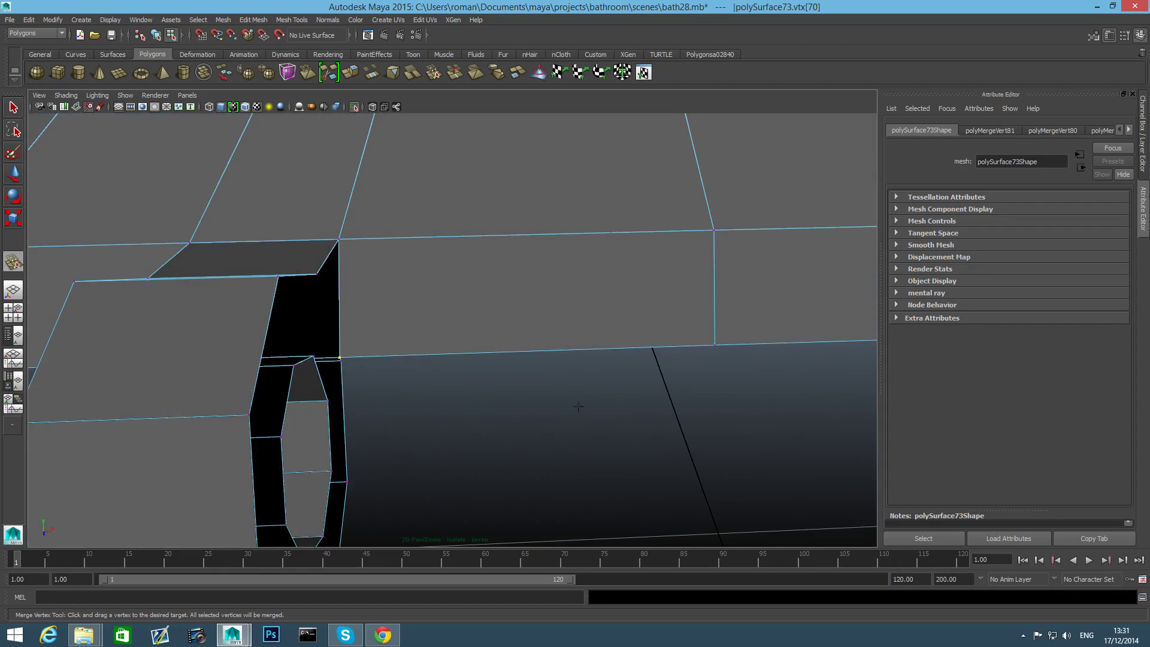
Return to object selection and examine the open side of the joint between the lid and its hinge.
key(F8)
key(f)
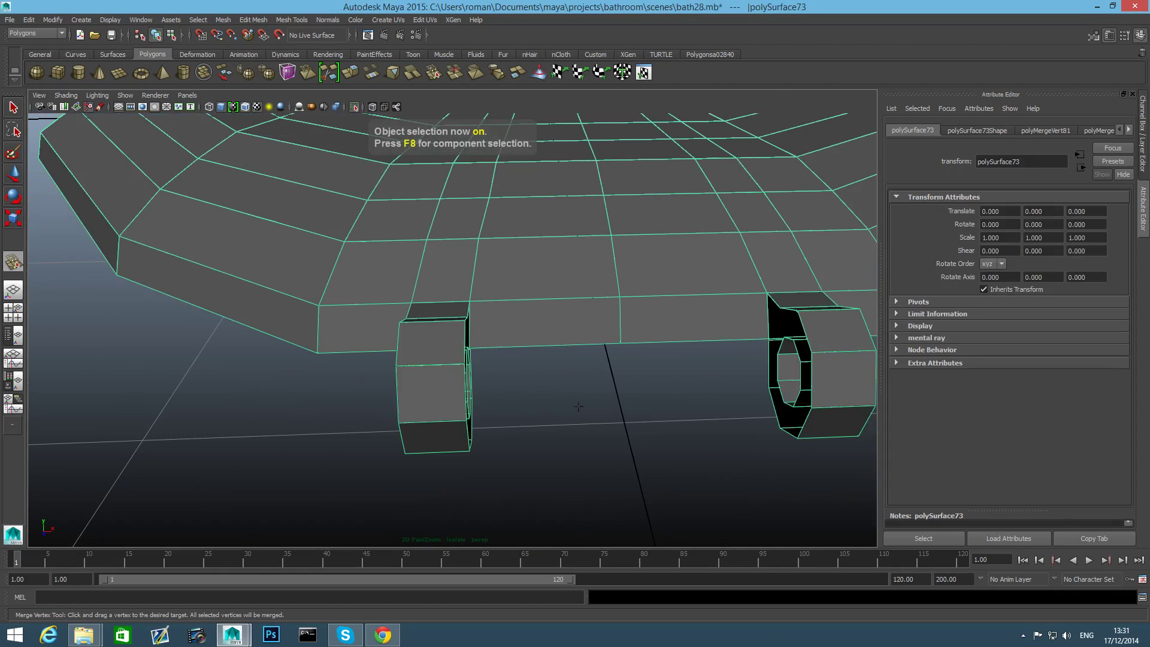
click(20, 104)
alt+drag(787, 345, 839, 371)
alt+middle_drag(838, 371, 662, 395)
alt+right_drag(662, 395, 803, 400)
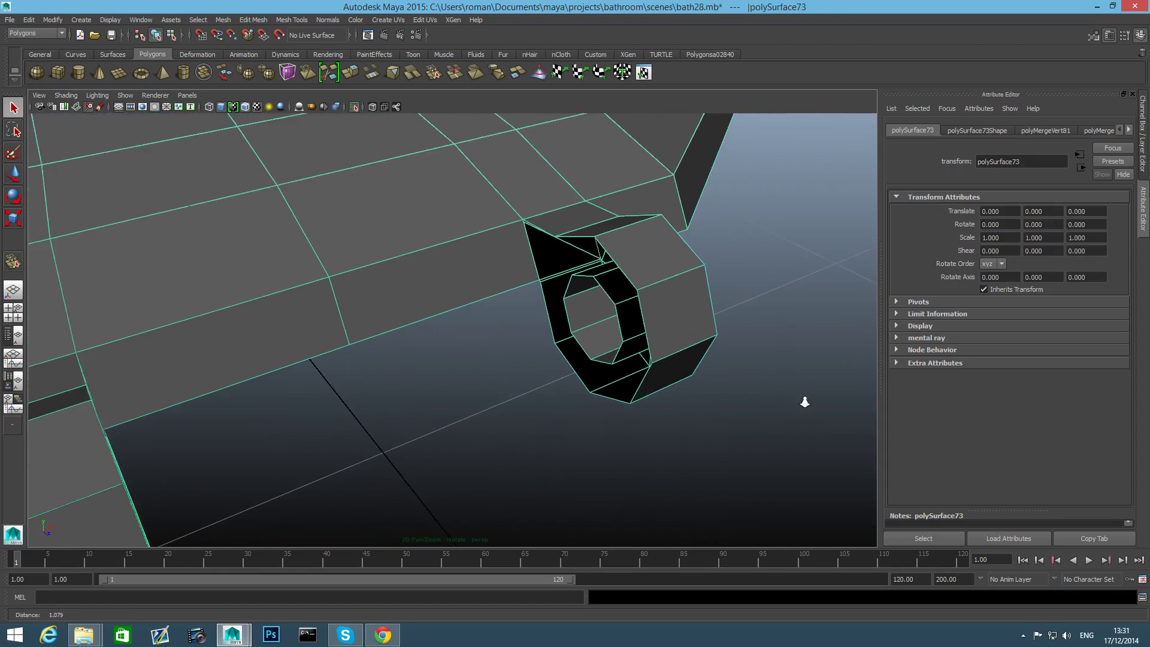
Extrude the border edges of one hinge's inner hole and scale them outwards towards the rim to cover its open side.
right_drag(705, 309, 698, 284)
click(616, 316)
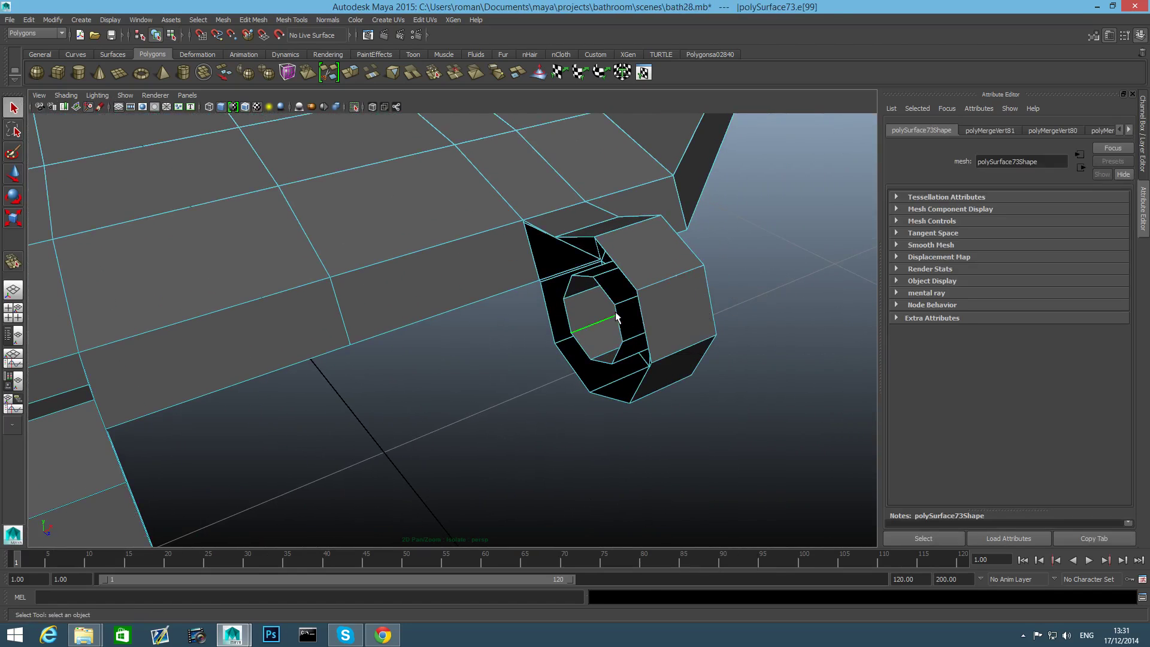
double_click(619, 314)
alt+drag(621, 319, 675, 299)
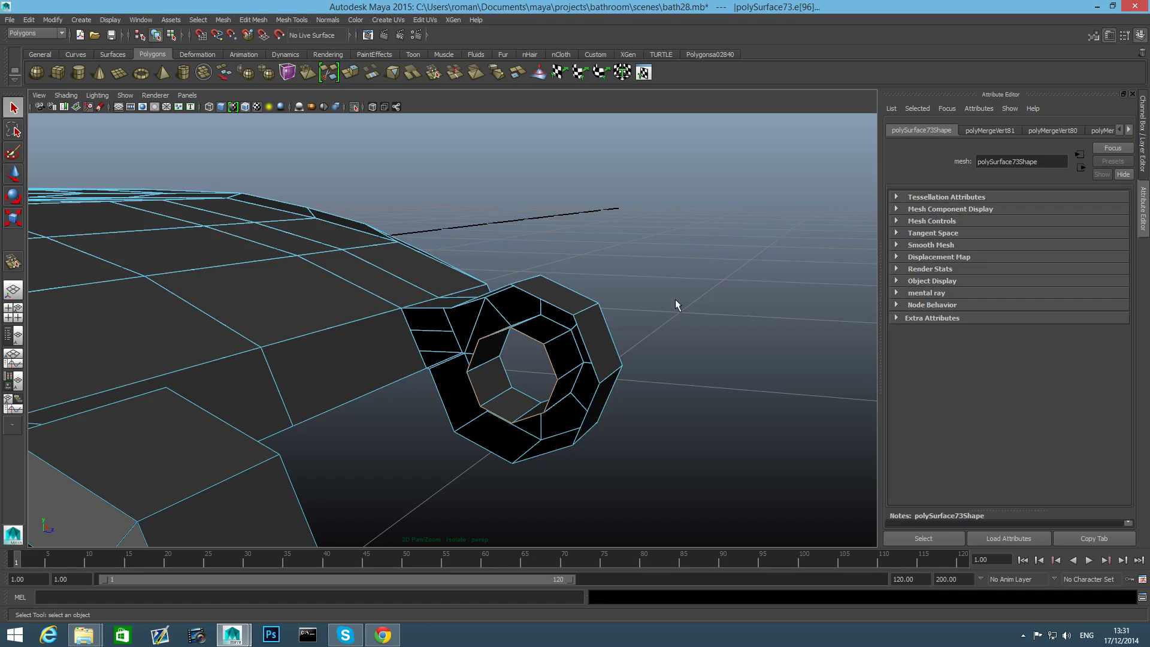
alt+middle_drag(505, 318, 542, 283)
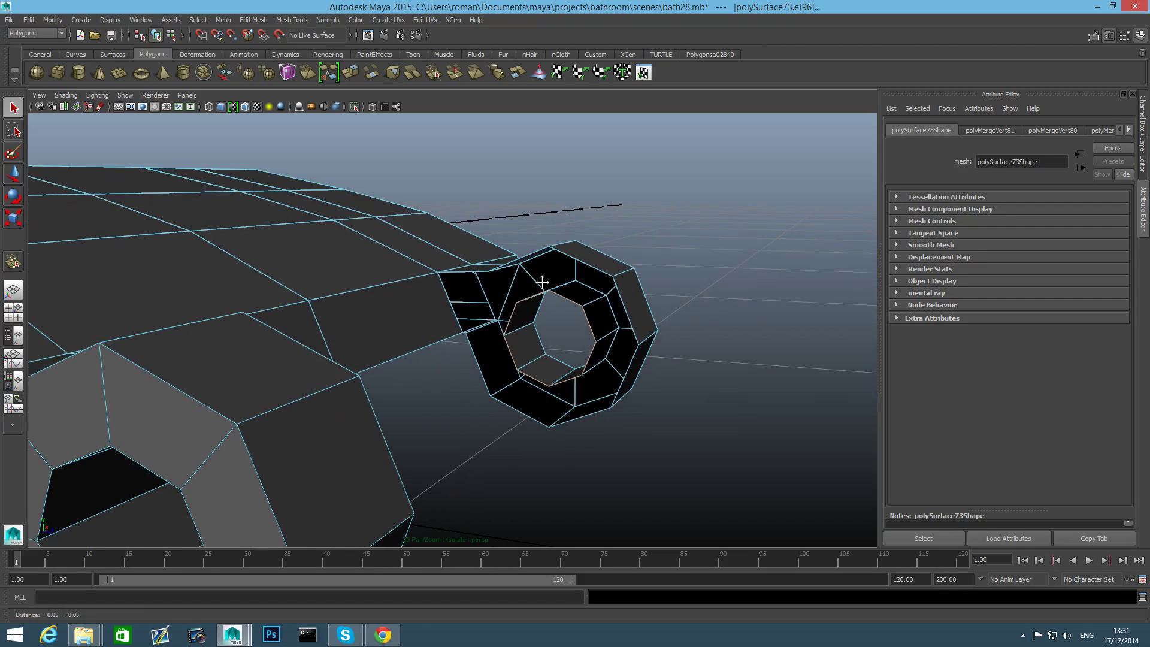
click(351, 72)
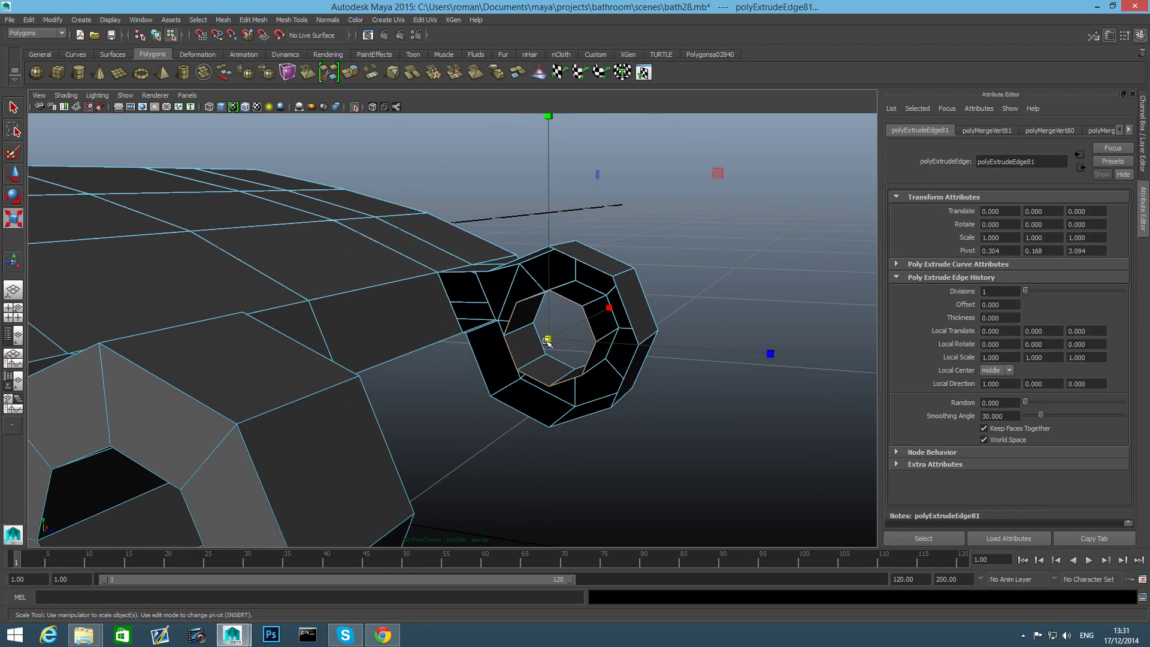
mouse_move(550, 341)
mouse_down()
mouse_move(602, 334)
mouse_move(532, 338)
mouse_up()
alt+right_drag(531, 338, 646, 367)
alt+middle_drag(646, 368, 620, 408)
Merge each outer vertex of the extruded ring with the matching vertex on the hinge's outer rim.
click(287, 20)
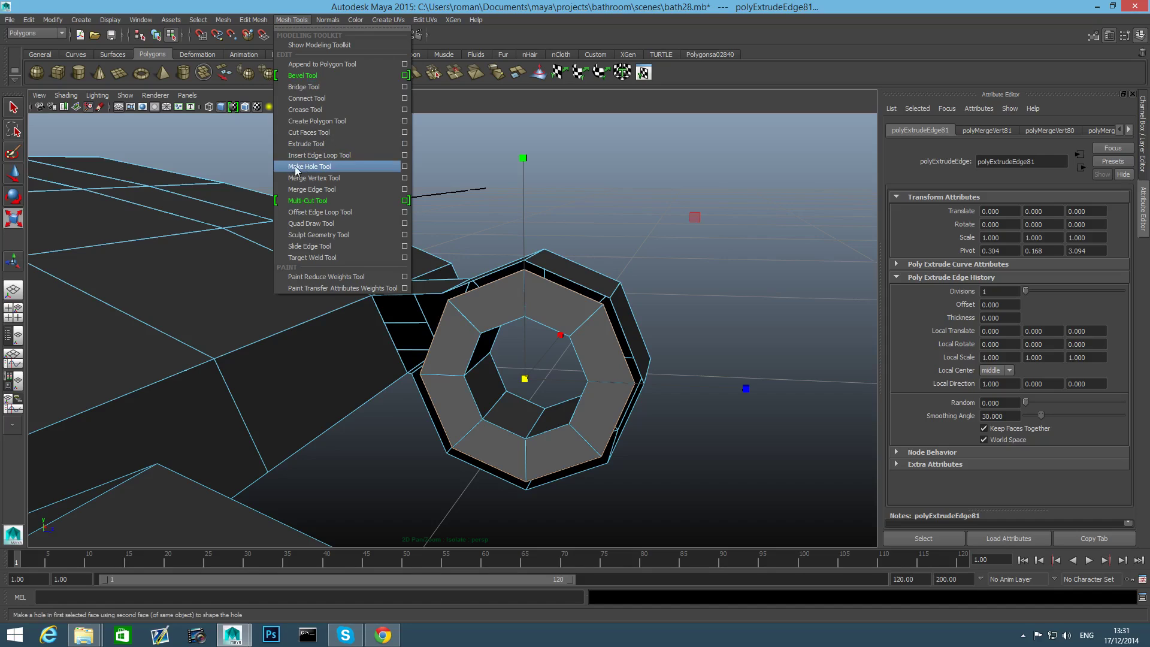
click(312, 182)
scroll(608, 294, up, 3)
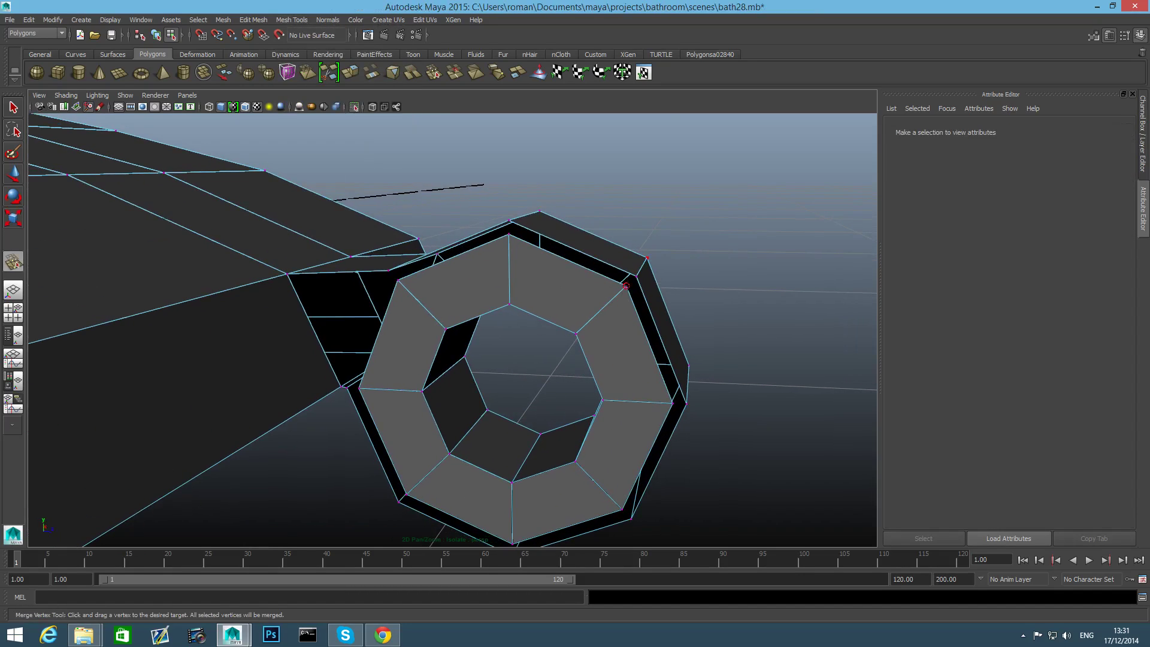
drag(625, 286, 508, 221)
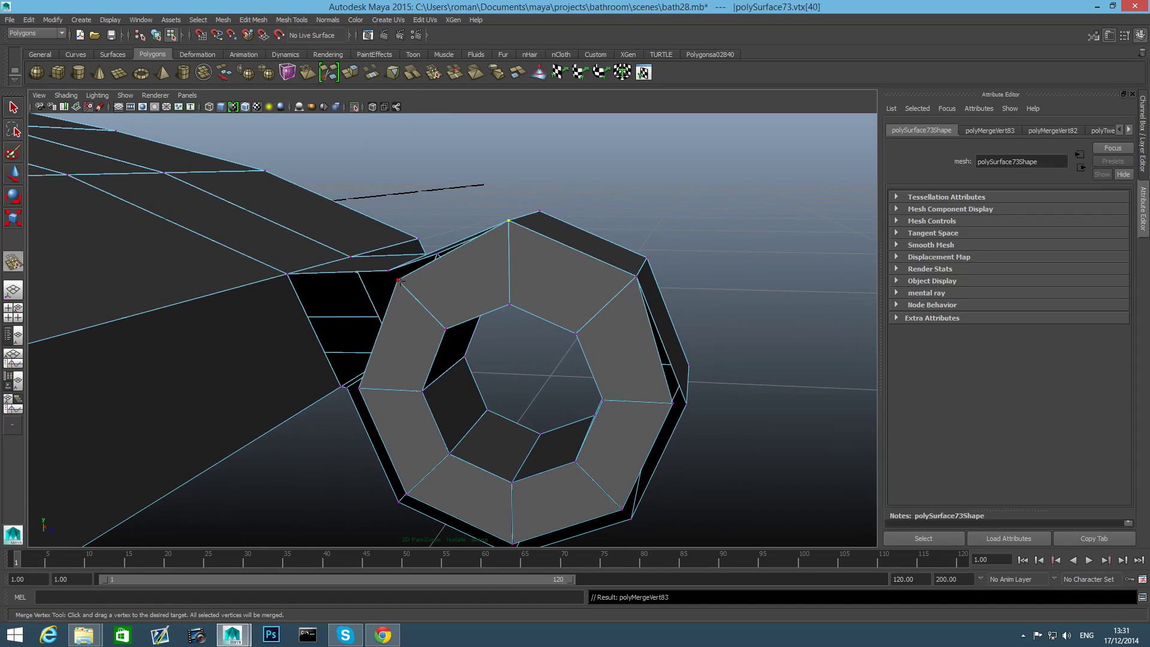
drag(398, 281, 388, 270)
drag(359, 388, 347, 388)
drag(399, 502, 406, 494)
alt+middle_drag(498, 516, 481, 484)
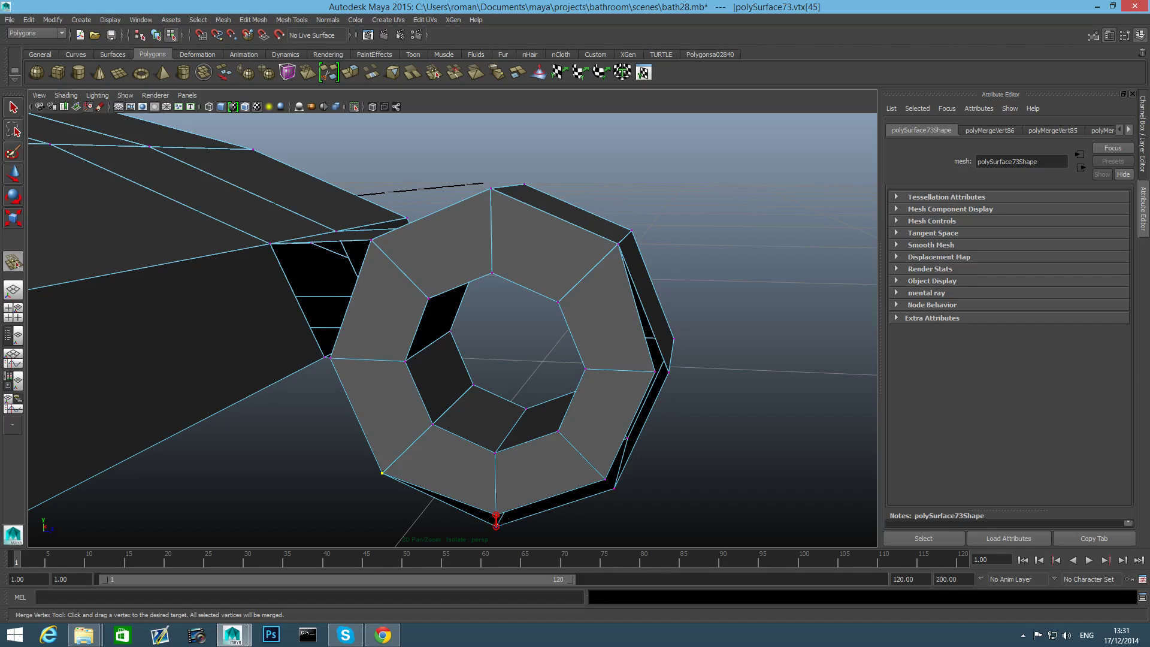
drag(496, 525, 496, 526)
drag(603, 477, 614, 488)
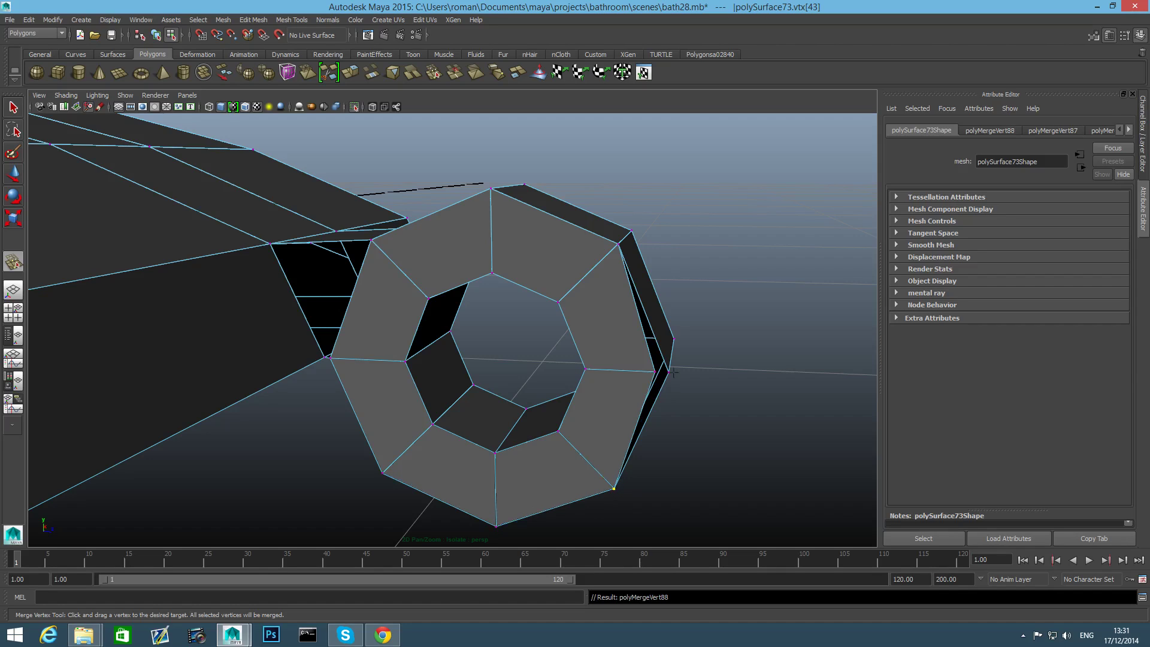
drag(656, 372, 669, 372)
Fill the open triangular hole between the lid's back edge and this hinge, and return to object selection.
alt+drag(537, 418, 573, 387)
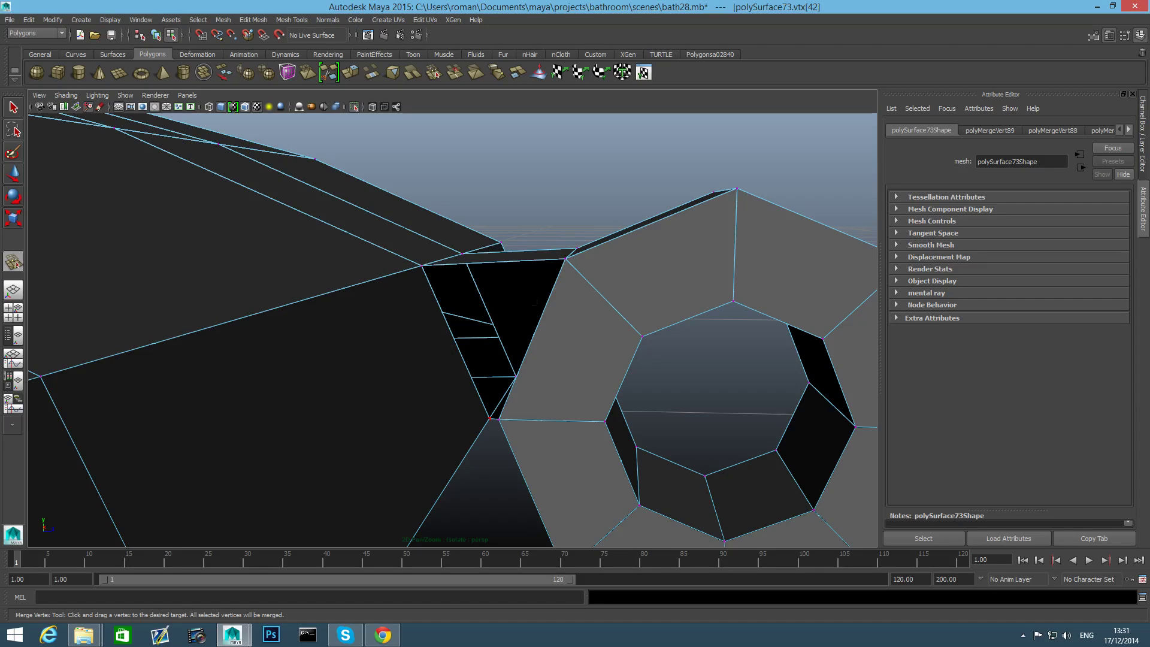
alt+drag(509, 300, 523, 429)
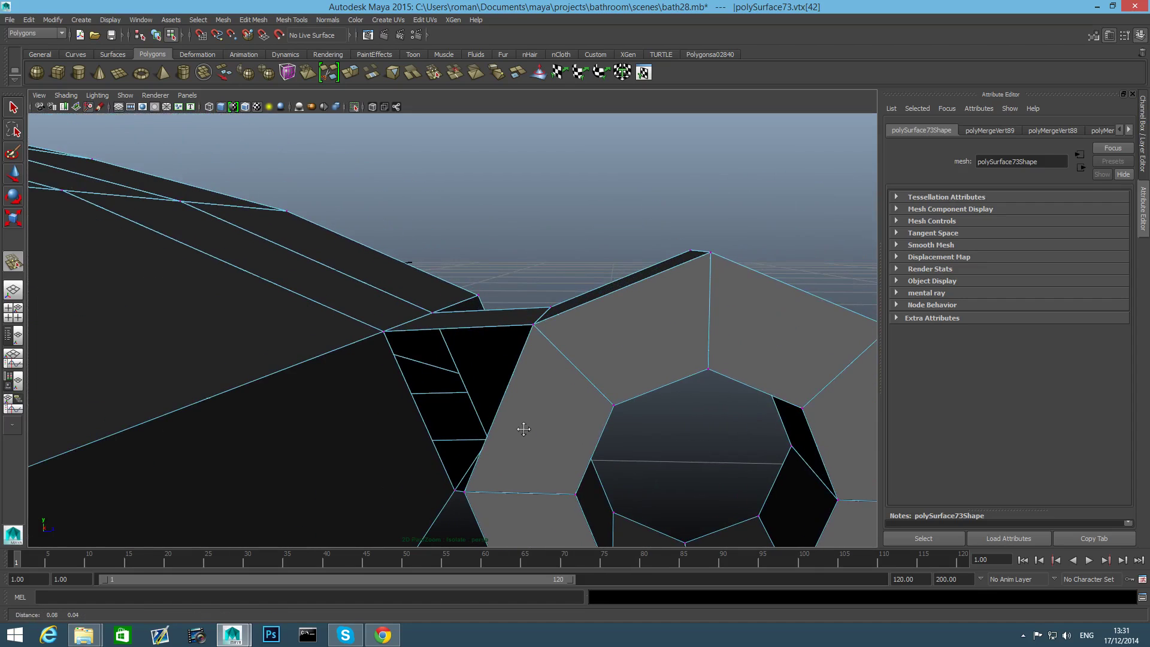
right_drag(519, 387, 519, 346)
click(526, 346)
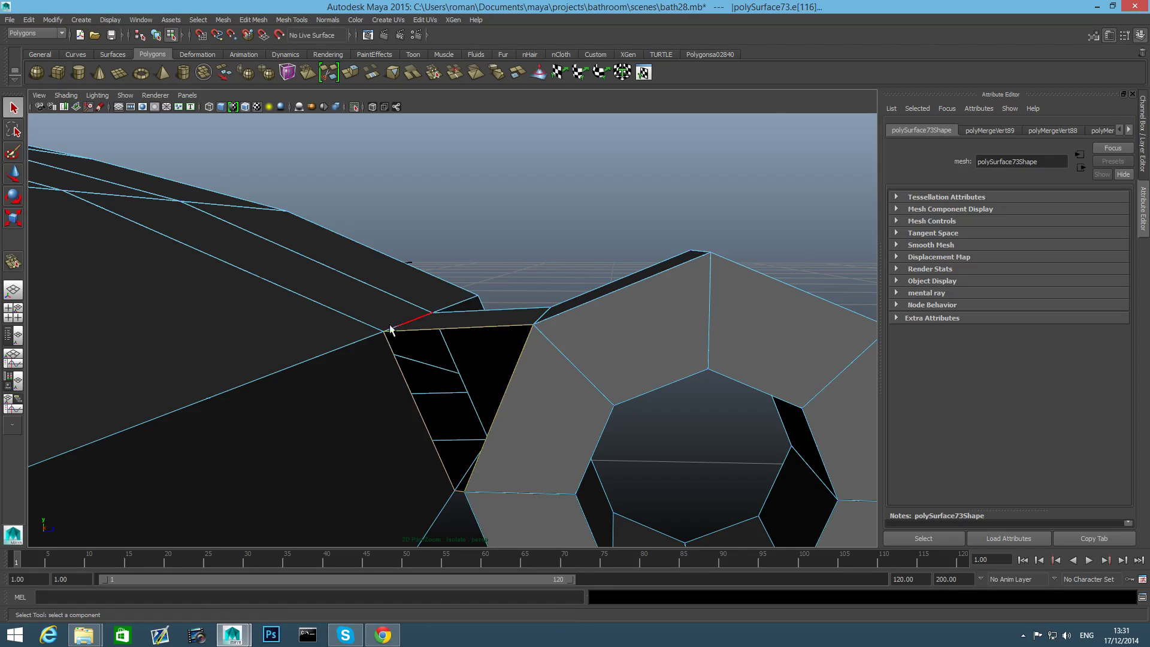
alt+drag(473, 383, 505, 369)
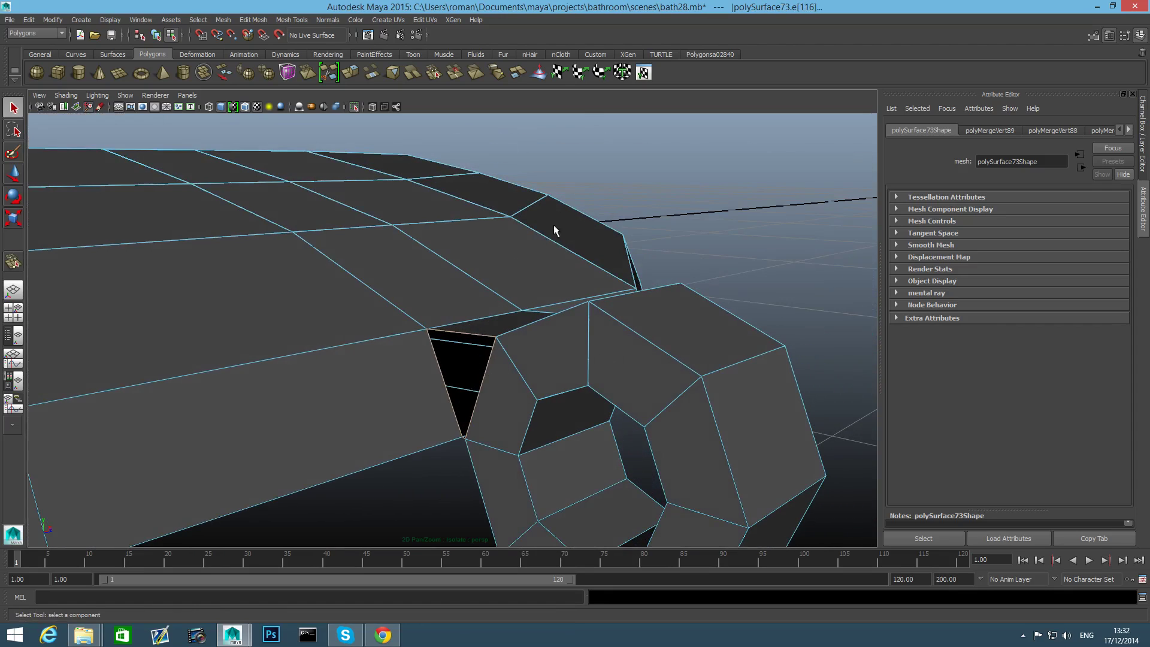
click(223, 20)
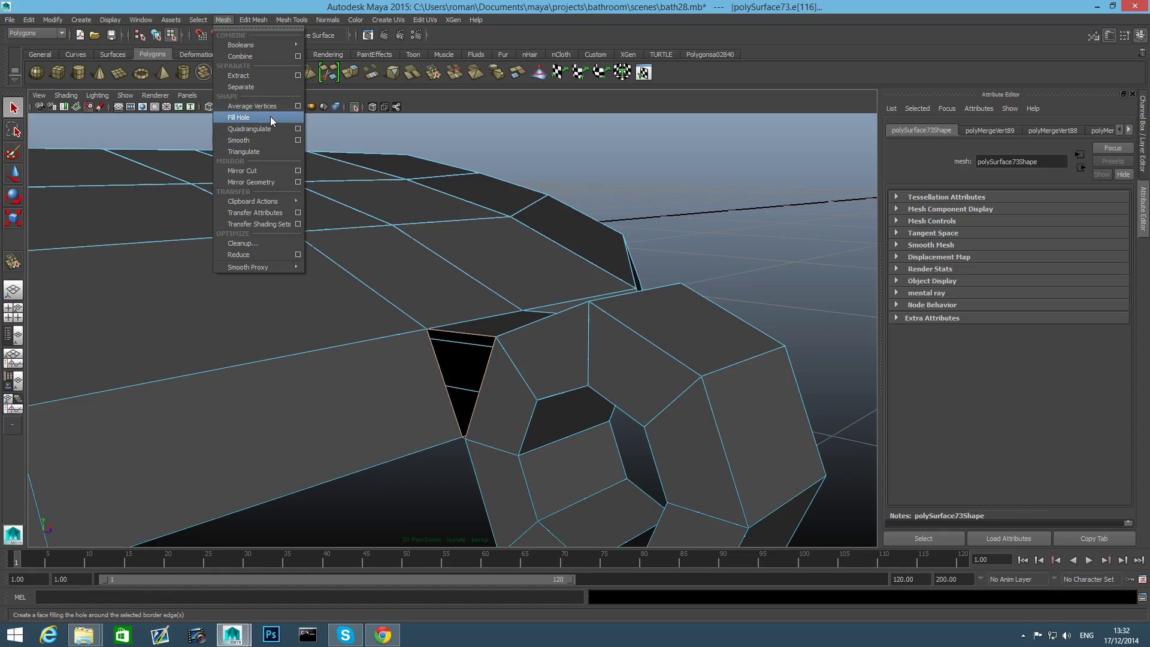
click(271, 117)
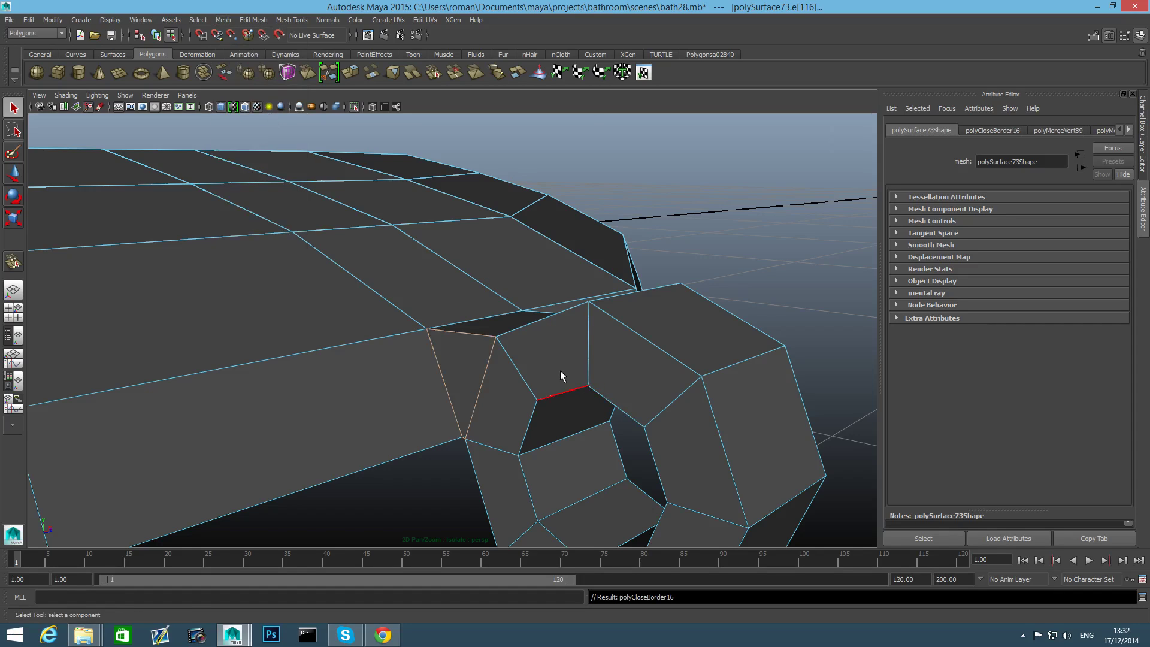
key(F8)
Extrude the hole's border edges on the other hinge's open side and scale them outwards towards its rim.
alt+drag(467, 383, 403, 447)
alt+right_drag(403, 447, 545, 405)
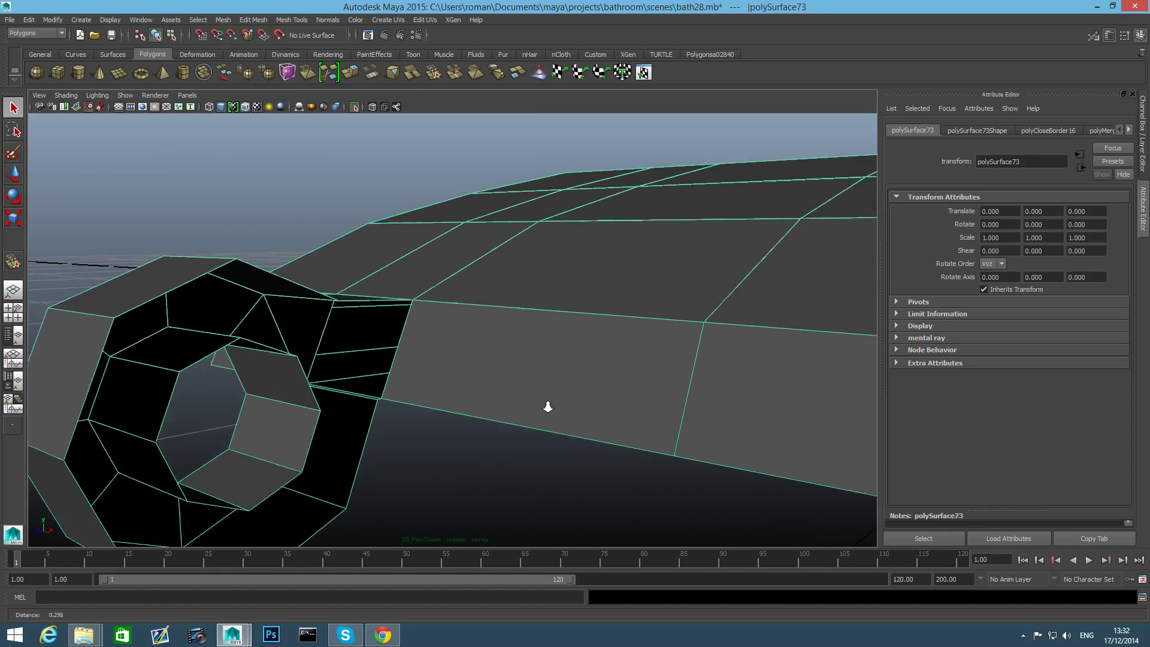
alt+drag(545, 406, 375, 367)
alt+middle_drag(479, 358, 416, 367)
right_drag(415, 339, 400, 369)
double_click(386, 360)
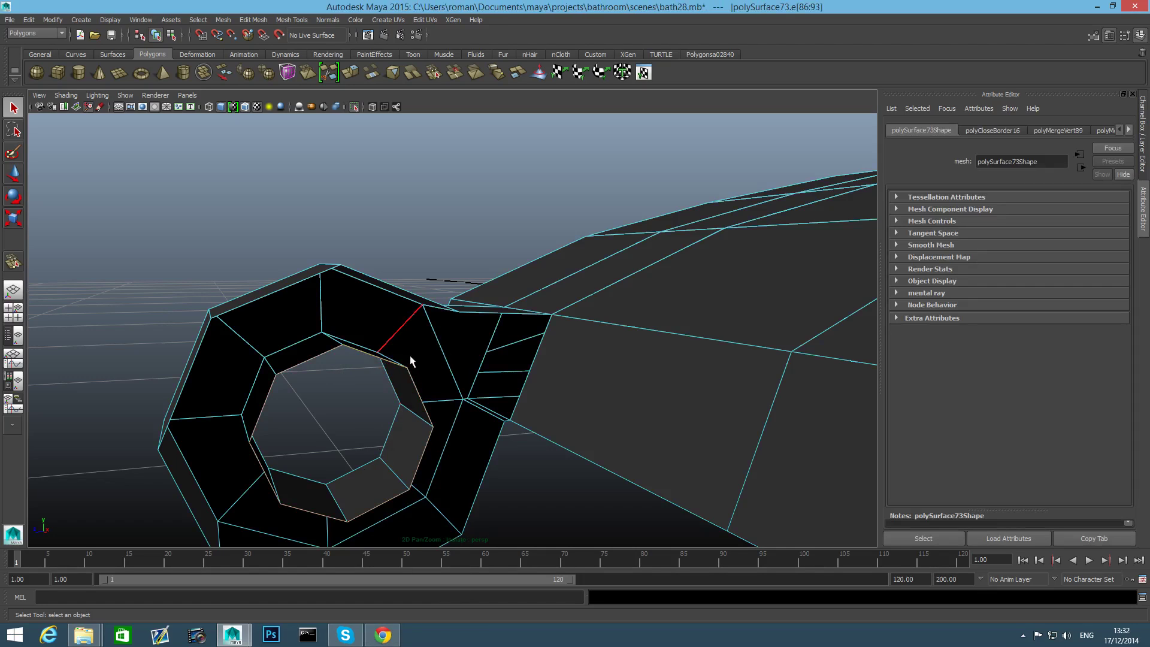
alt+middle_drag(410, 356, 470, 280)
key(ctrl+e)
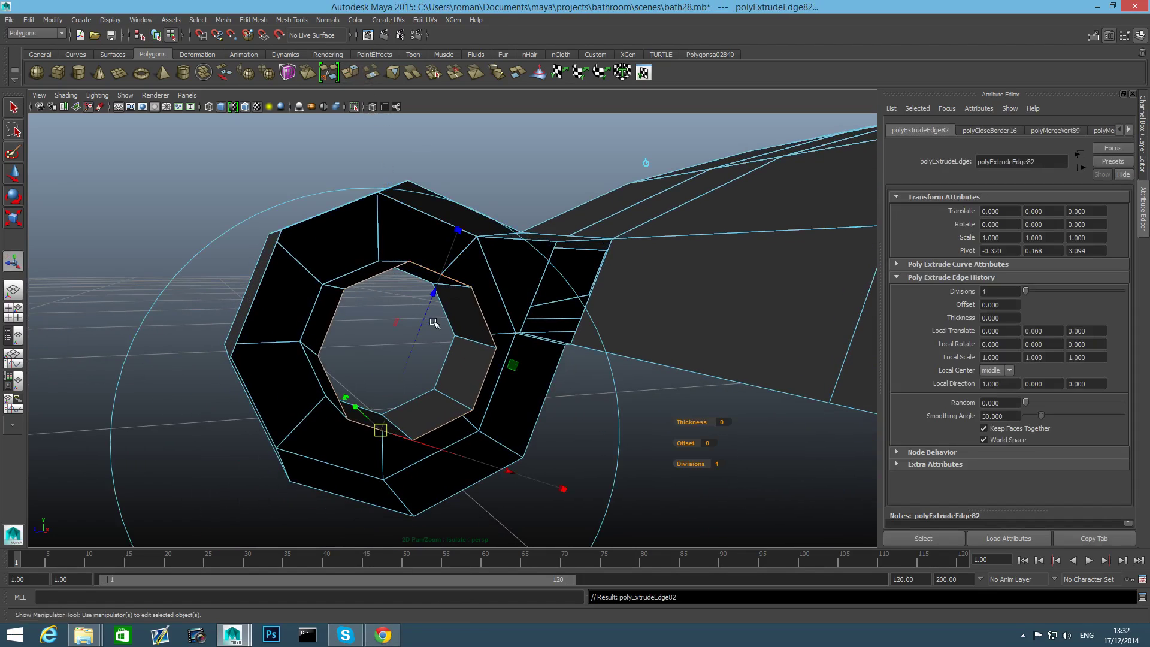
drag(411, 352, 486, 346)
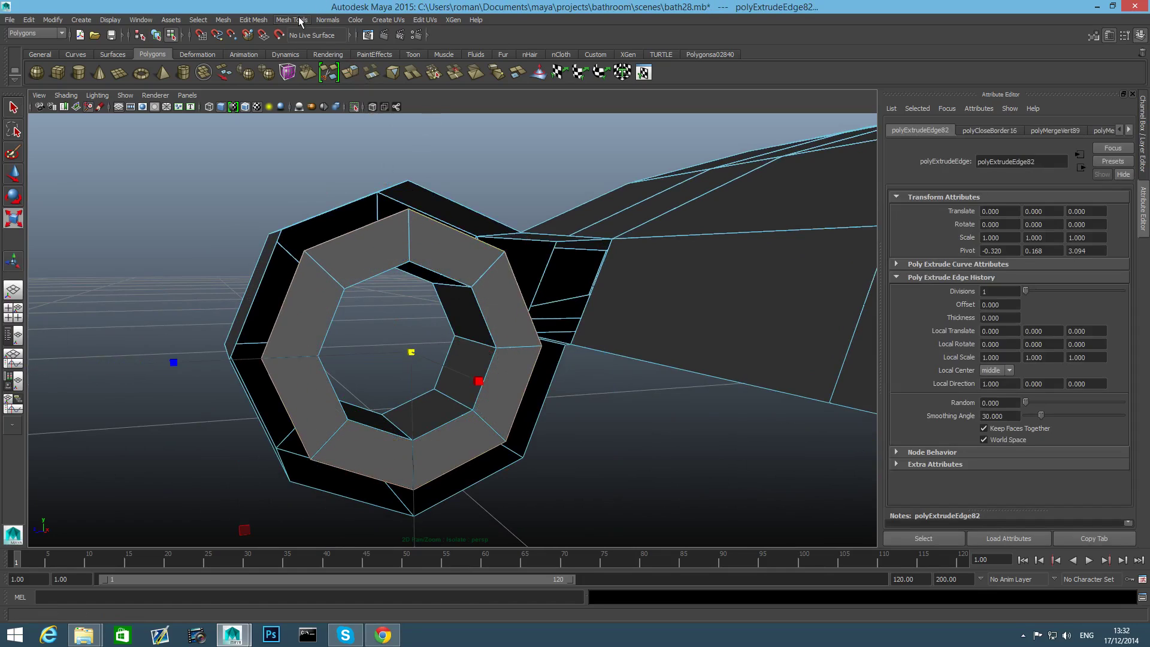
Merge the second hinge's extruded ring vertices with its outer rim vertices and return to object selection.
click(292, 19)
click(326, 179)
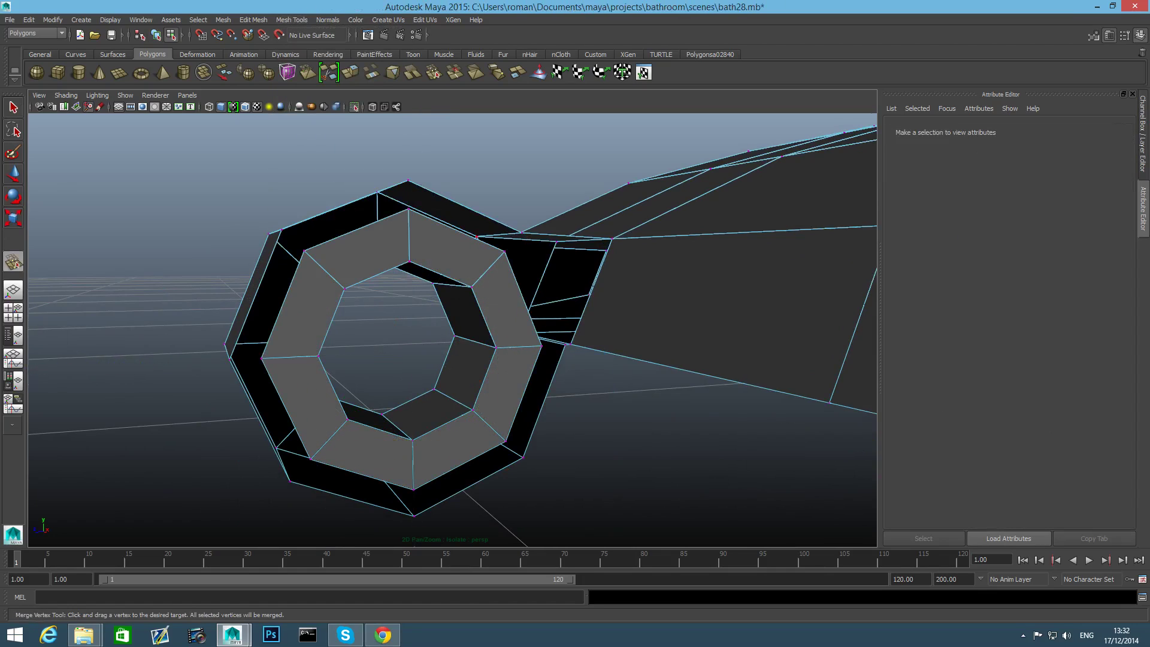
drag(408, 180, 408, 180)
drag(505, 252, 523, 232)
drag(540, 345, 566, 344)
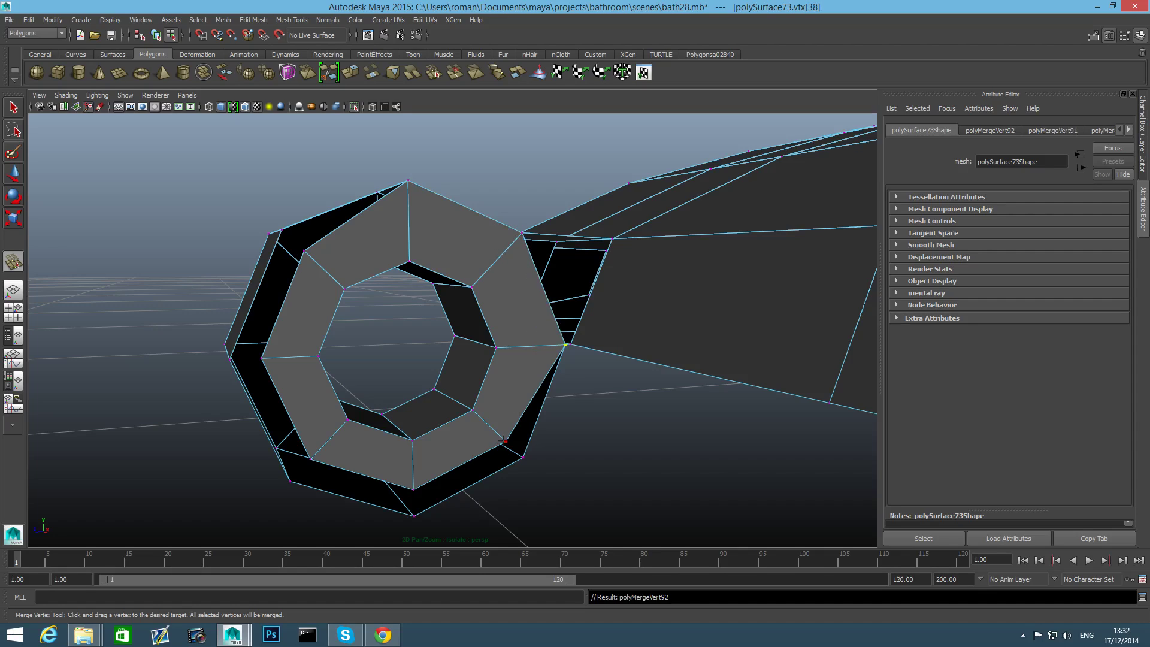
drag(502, 440, 524, 457)
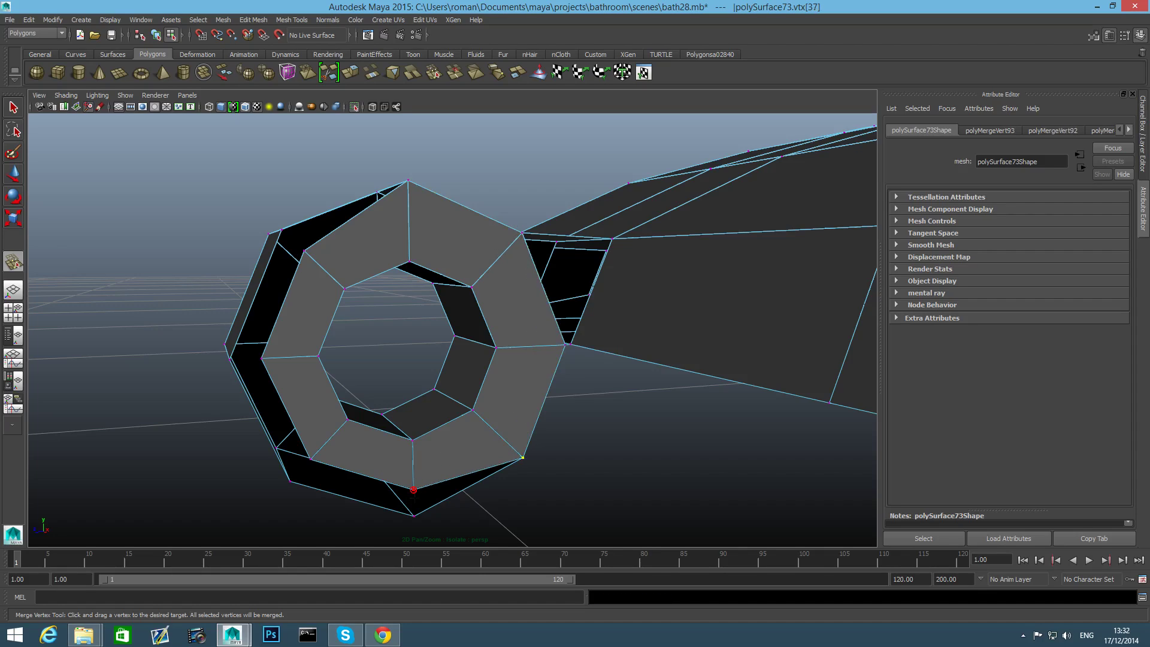
drag(413, 488, 413, 515)
drag(311, 458, 289, 481)
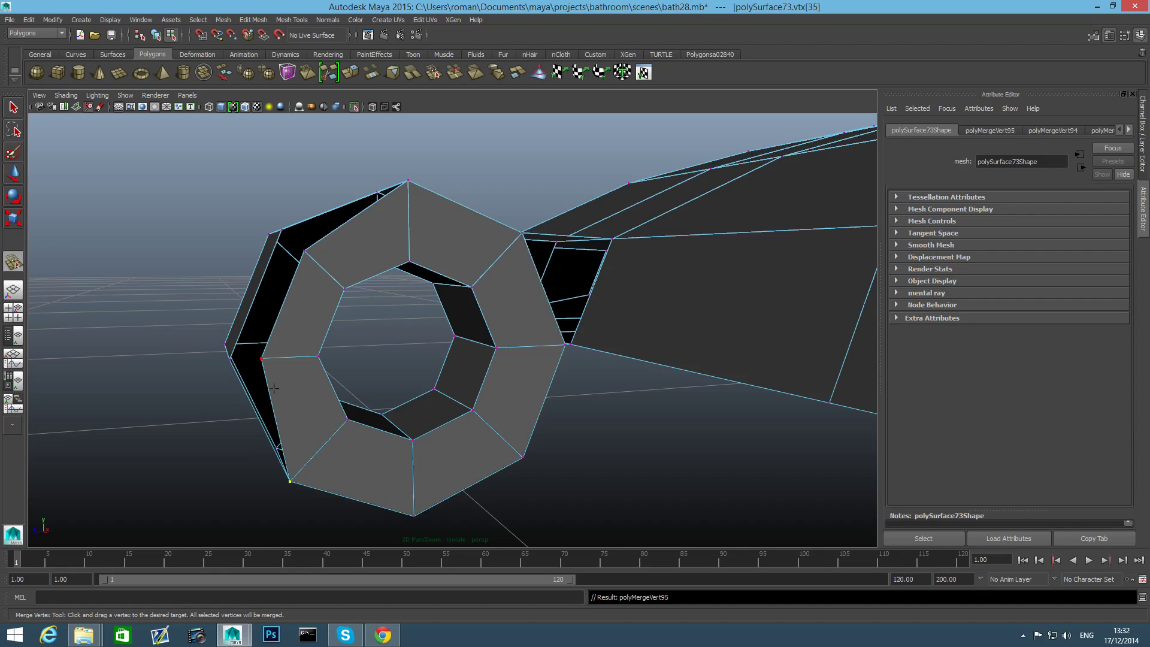
drag(262, 360, 230, 358)
drag(304, 250, 282, 229)
key(F8)
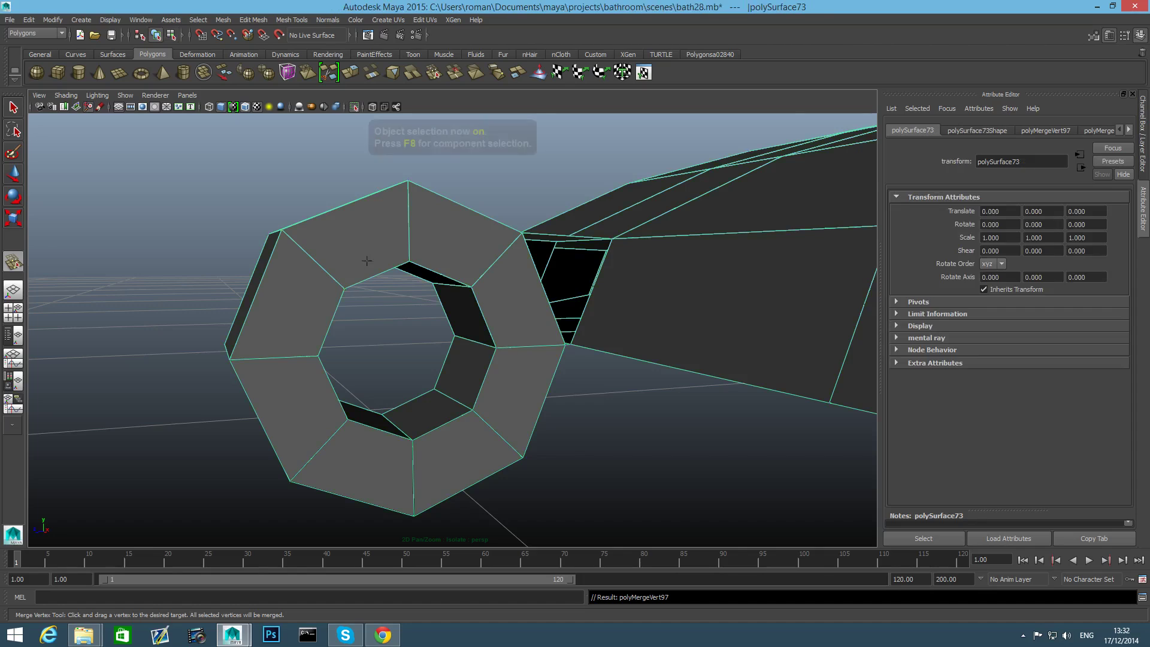
Select the border of the triangular gap between the second hinge and the lid and fill the hole.
right_drag(436, 240, 443, 216)
key(q)
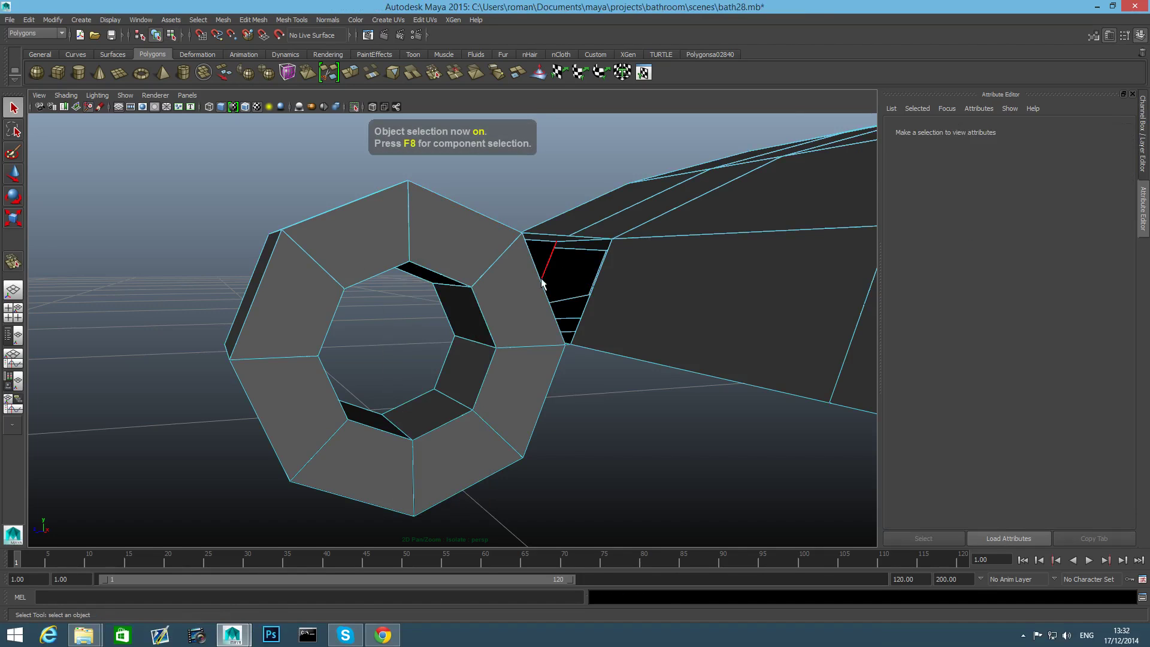
click(540, 288)
alt+drag(535, 293, 569, 423)
click(224, 20)
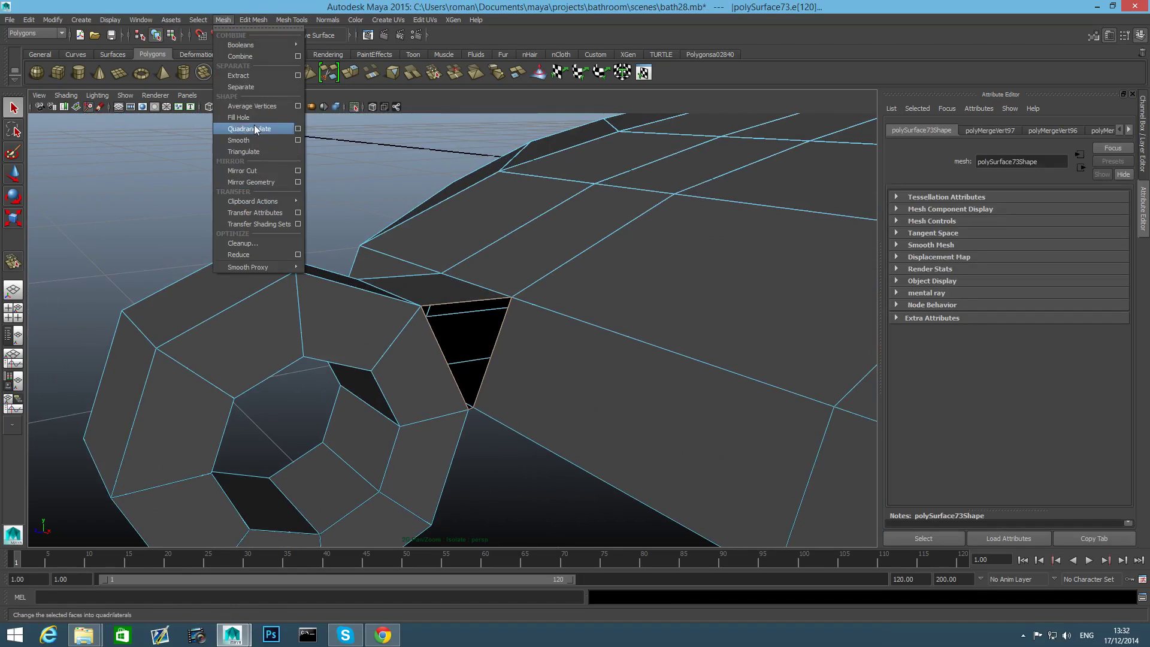
click(245, 129)
key(F8)
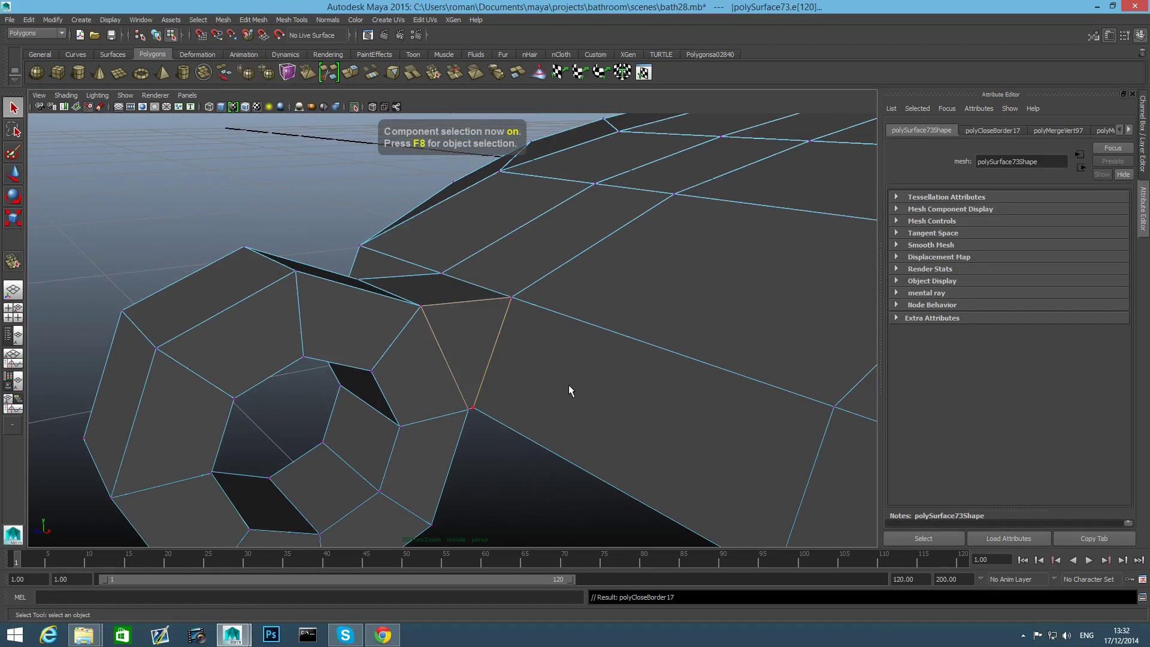
Insert edge loops close to both side edges of one hinge's outer wall, running on across the lid.
scroll(569, 383, down, 6)
alt+drag(569, 386, 657, 375)
alt+middle_drag(505, 390, 372, 354)
alt+drag(372, 354, 559, 349)
shift+right_drag(551, 342, 526, 363)
alt+drag(525, 362, 458, 200)
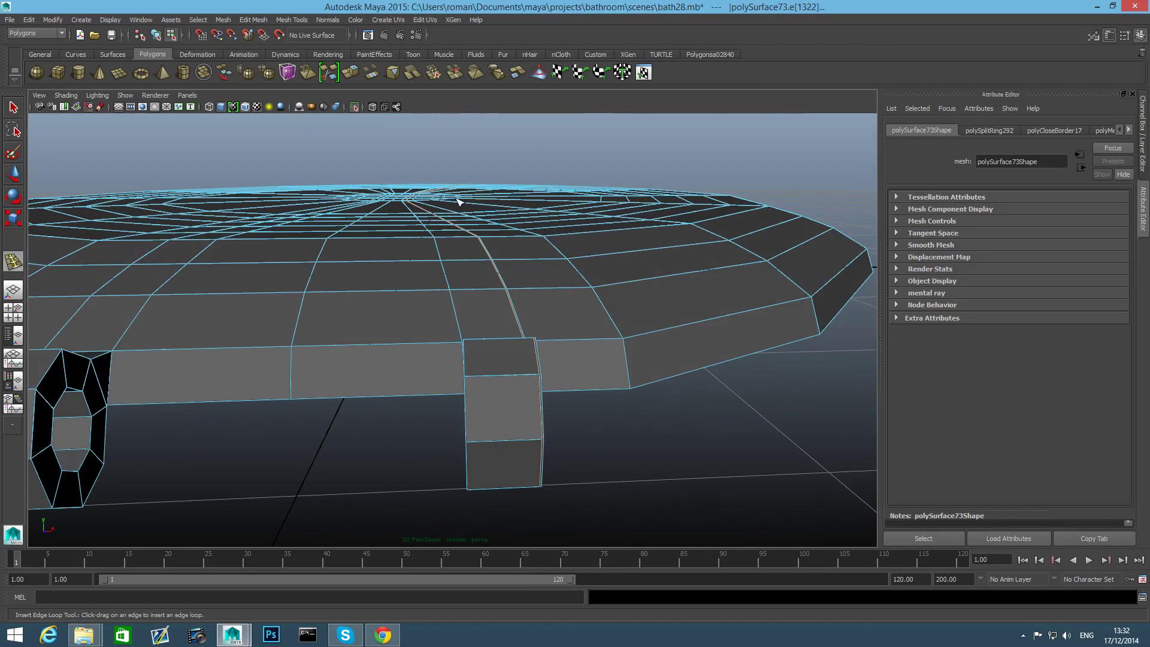
drag(472, 376, 466, 377)
Insert edge loops beside the outer and inner rims of the hinge's end face and close to the edges inside its hole.
alt+drag(466, 376, 572, 405)
alt+right_drag(500, 416, 523, 393)
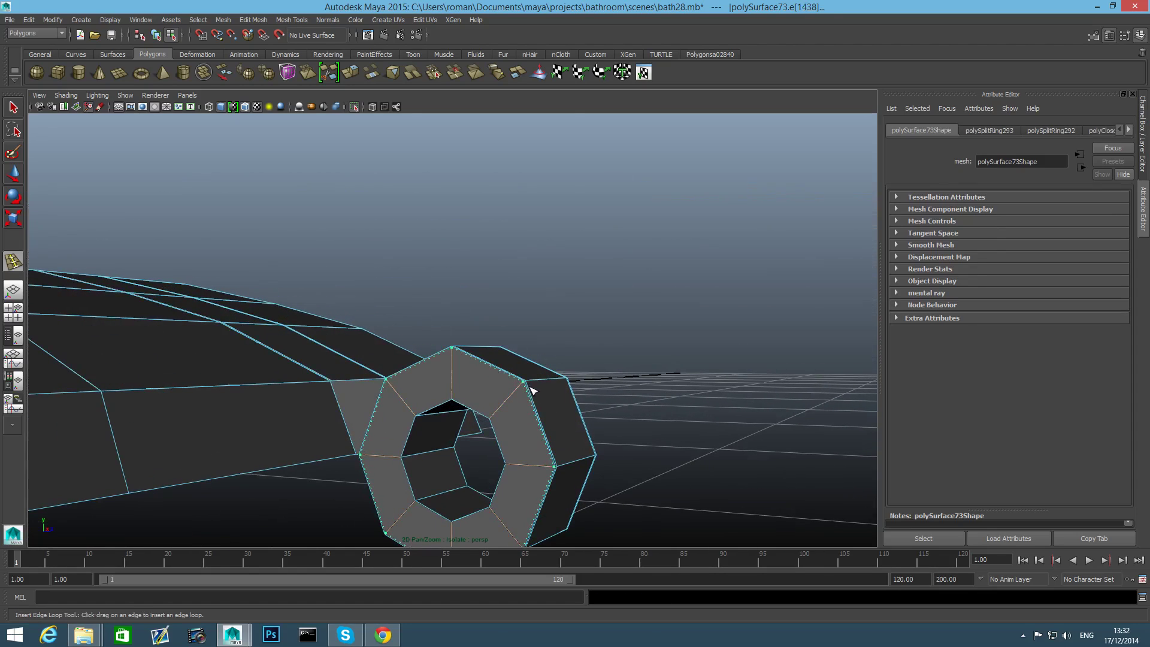
drag(528, 386, 487, 415)
alt+middle_drag(429, 457, 459, 405)
alt+right_drag(460, 404, 457, 430)
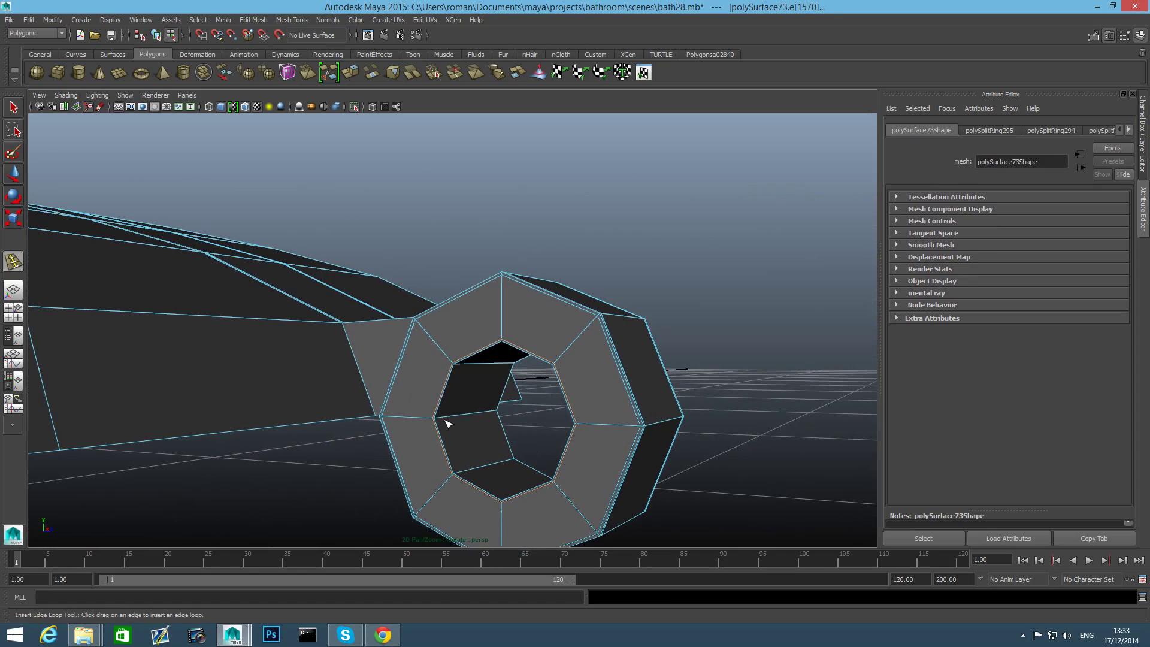
click(439, 418)
drag(446, 416, 376, 457)
Insert edge loops beside both rims of the hinge's opposite end face and along its connection to the lid.
alt+right_drag(376, 457, 465, 393)
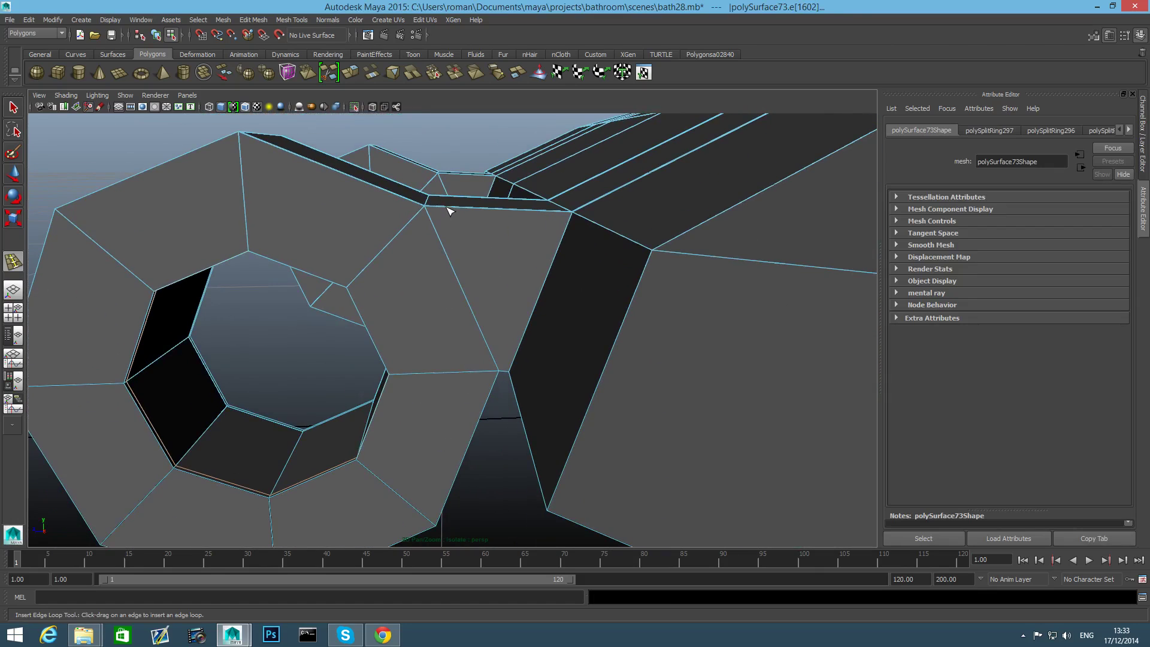
drag(433, 207, 429, 211)
drag(377, 257, 353, 289)
drag(545, 213, 569, 222)
Insert edge loops close to the outer and inner rims of the other hinge's end face.
alt+right_drag(491, 318, 385, 326)
alt+drag(385, 325, 560, 345)
alt+middle_drag(560, 345, 509, 356)
alt+drag(509, 356, 539, 361)
alt+middle_drag(539, 360, 421, 370)
alt+drag(421, 370, 365, 378)
alt+middle_drag(365, 379, 421, 383)
alt+drag(421, 383, 325, 403)
alt+middle_drag(325, 403, 470, 432)
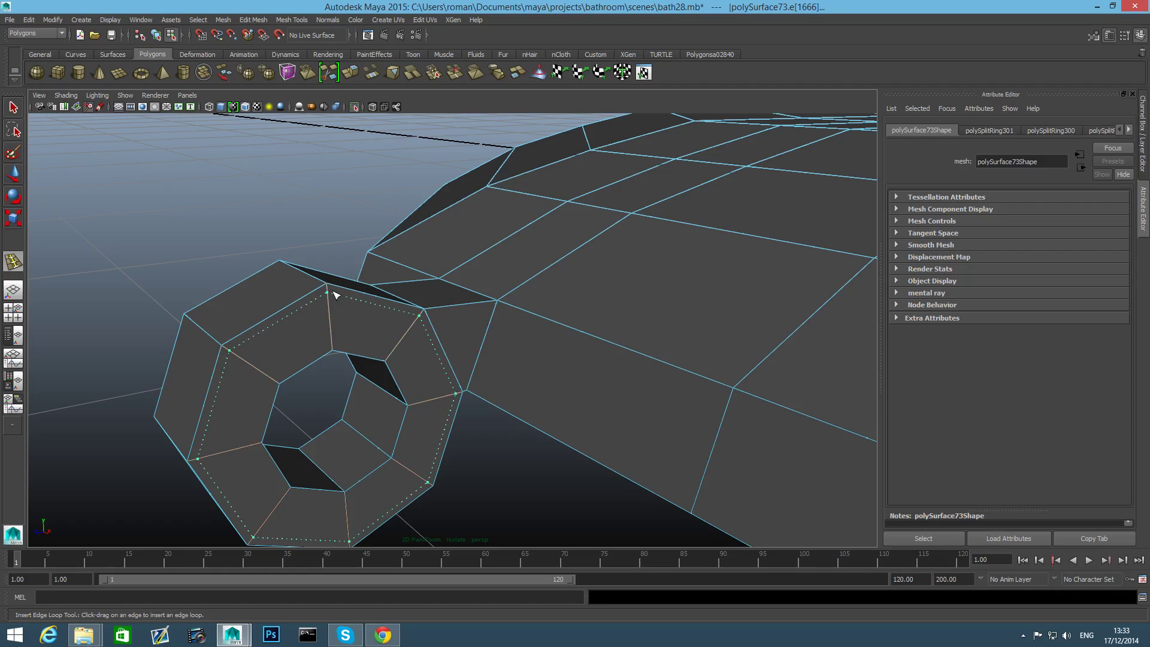
drag(333, 291, 333, 310)
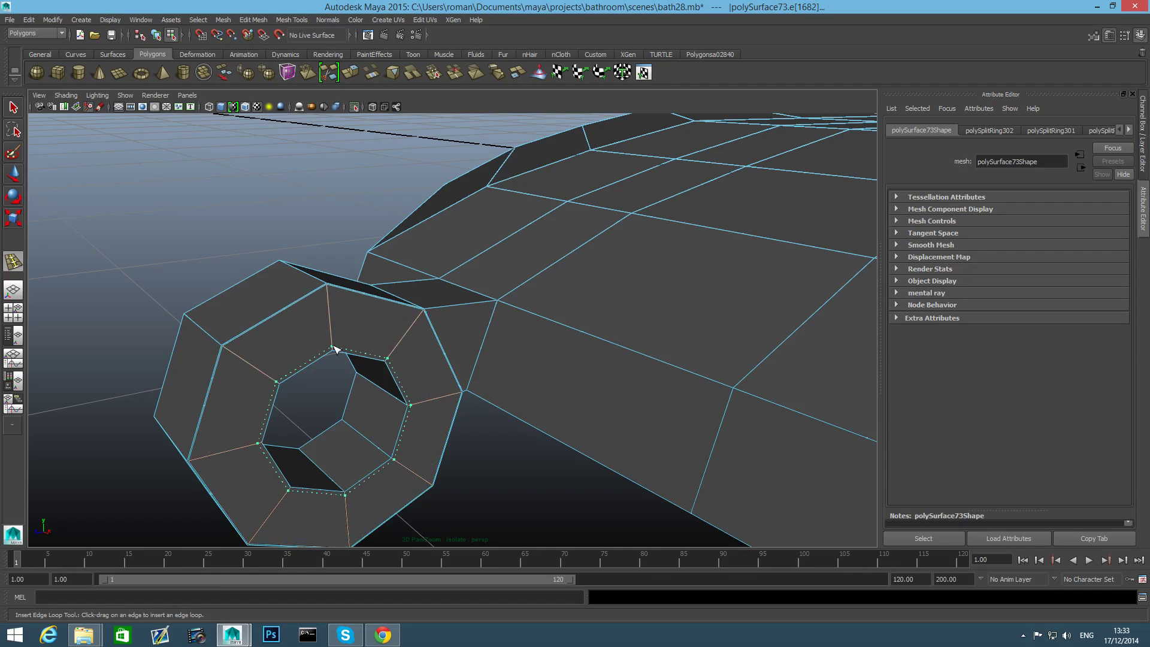
drag(334, 349, 333, 349)
Insert edge loops near the edges of this hinge's hole and outer walls, then try one on its opposite face and undo it.
drag(349, 426, 401, 466)
drag(246, 452, 710, 361)
click(237, 451)
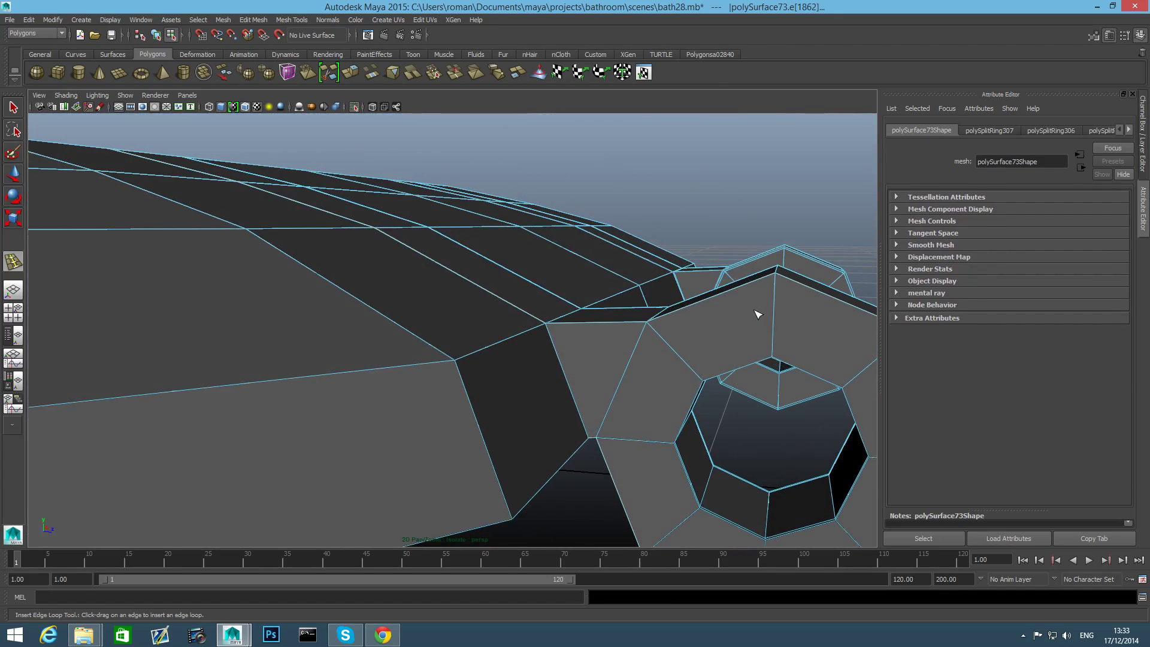
drag(788, 273, 788, 273)
key(ctrl+z)
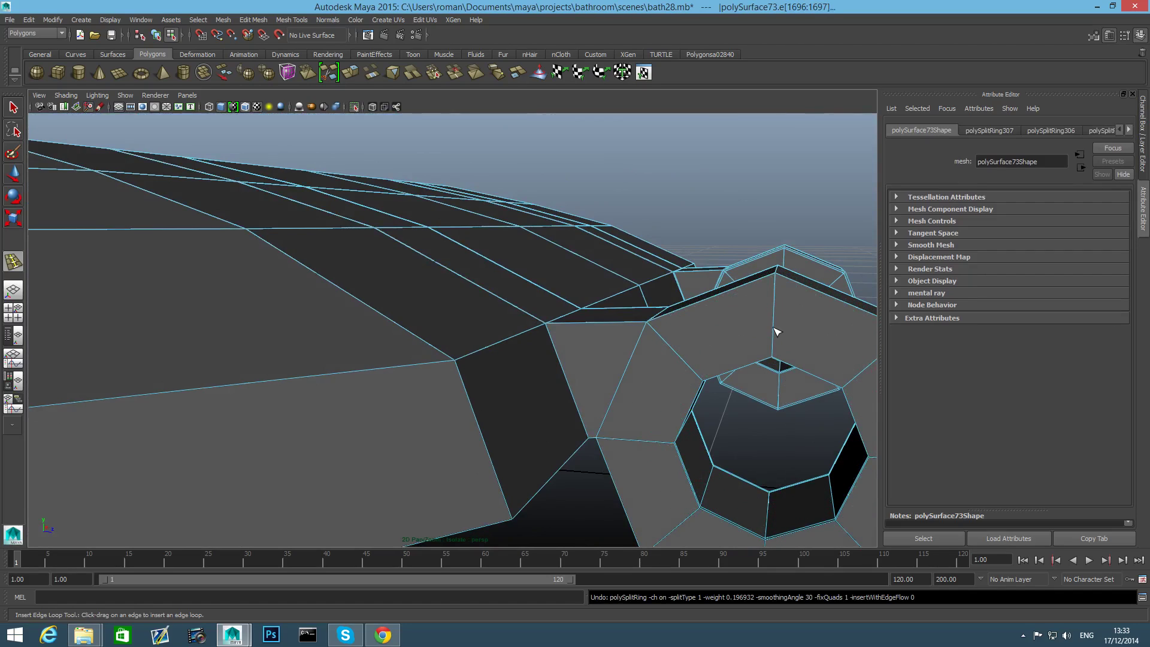
Insert edge loops beside the outer and inner rims of the hinge's remaining end face and along its connection to the lid.
drag(775, 310, 777, 278)
drag(773, 340, 778, 358)
alt+drag(621, 391, 664, 394)
alt+right_drag(665, 394, 710, 392)
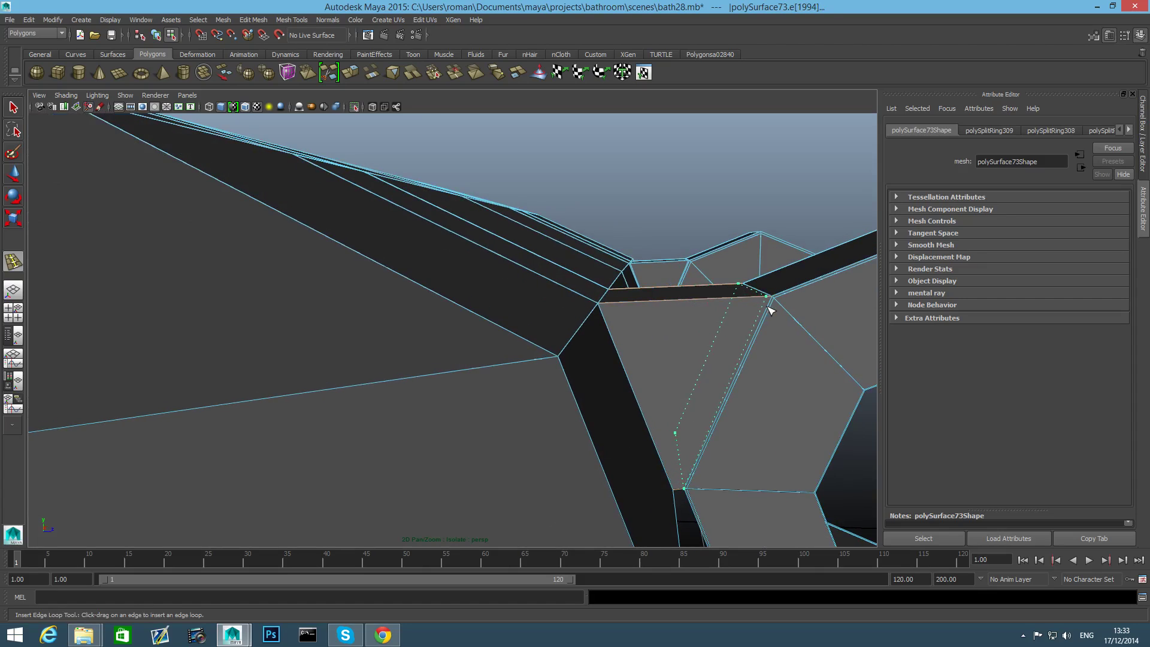
drag(773, 311, 773, 310)
drag(630, 305, 630, 305)
drag(601, 310, 600, 310)
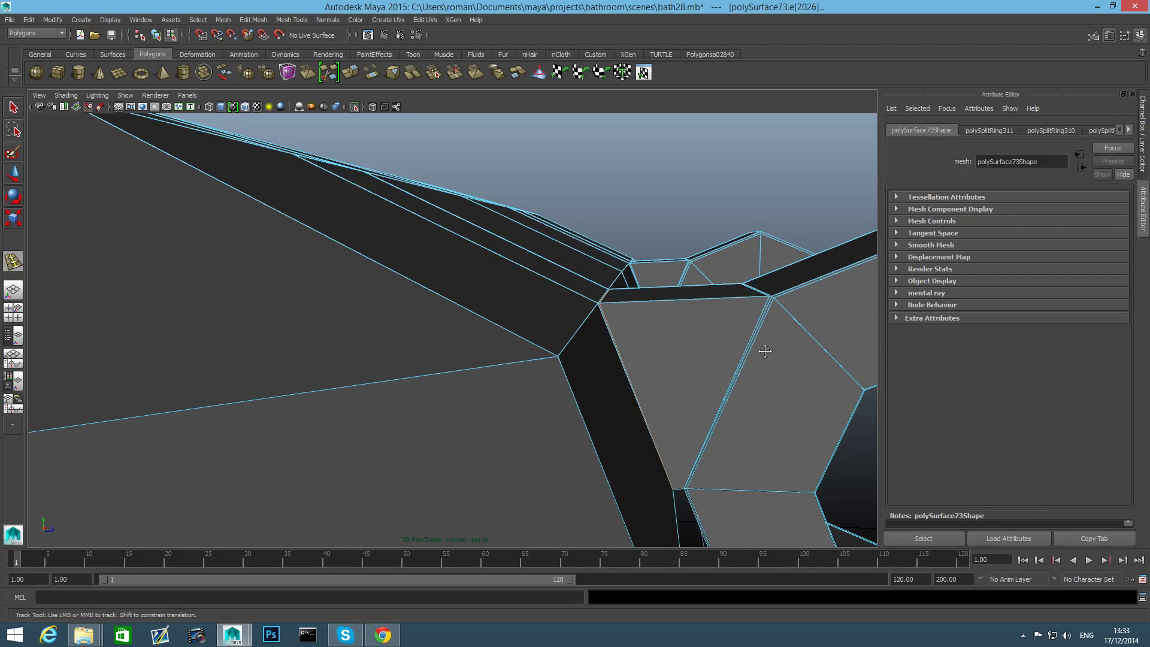
Preview the lid smoothed in object mode and turn off the wireframe overlay on shaded surfaces.
alt+drag(760, 315, 663, 372)
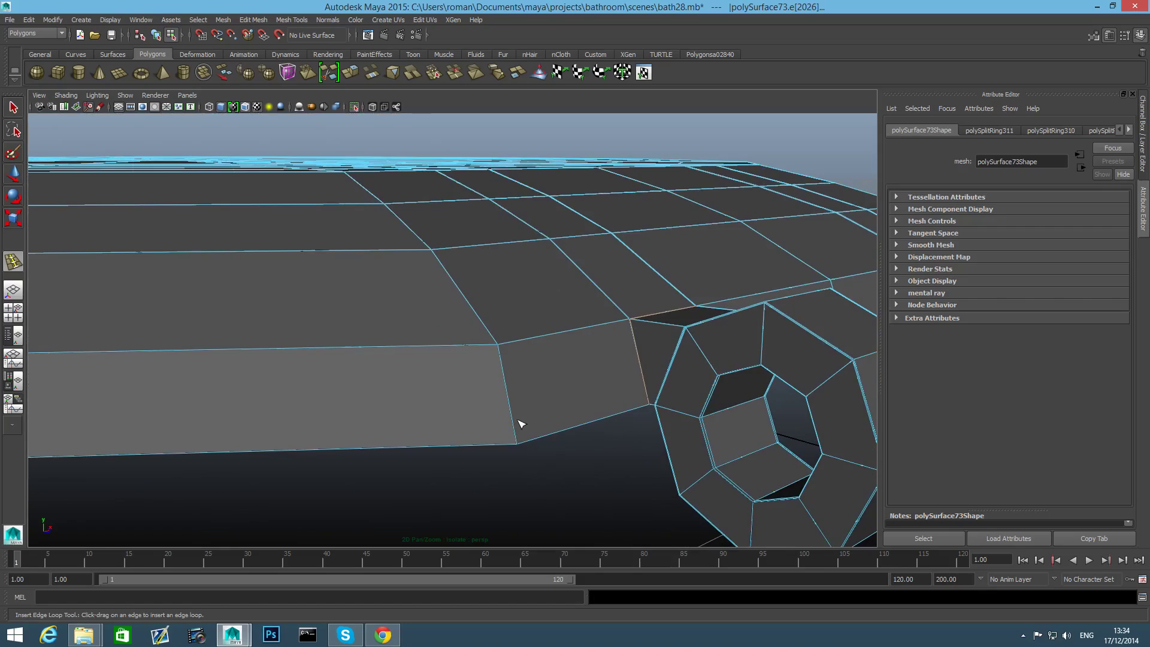
alt+drag(521, 423, 587, 433)
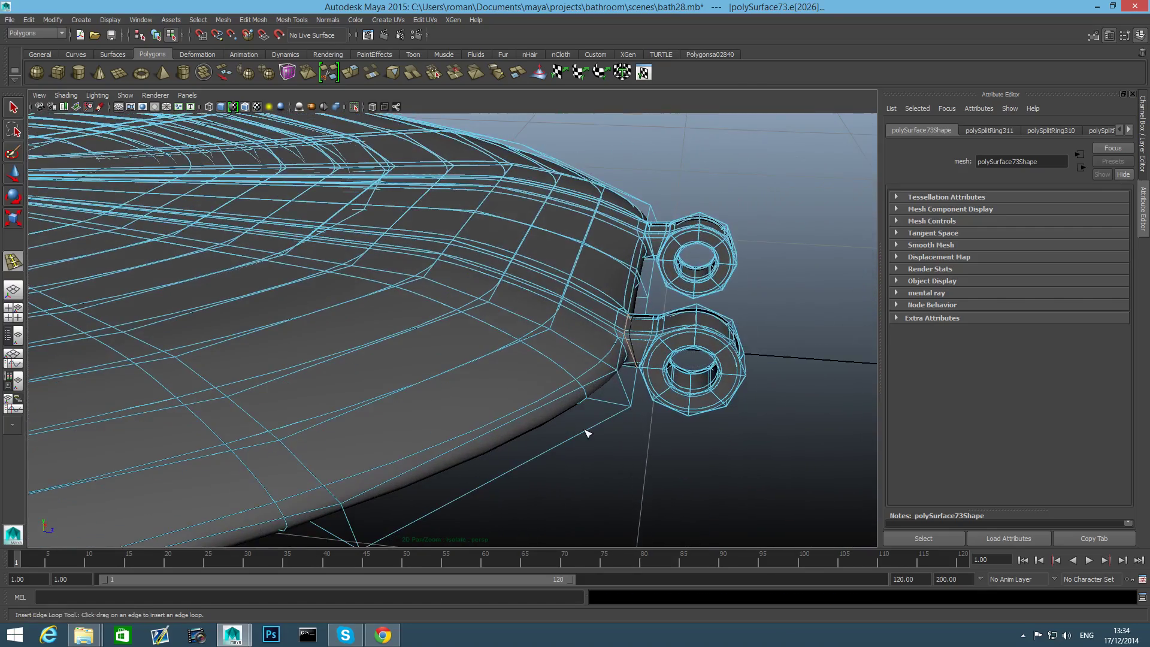
key(F8)
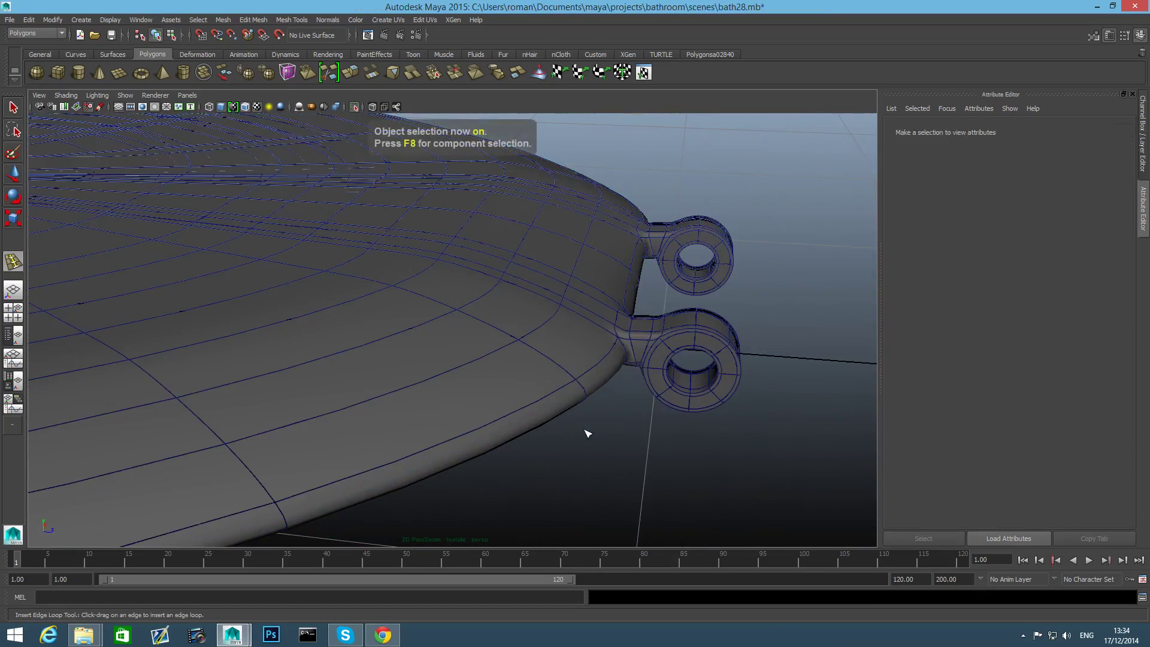
click(96, 95)
mouse_move(156, 96)
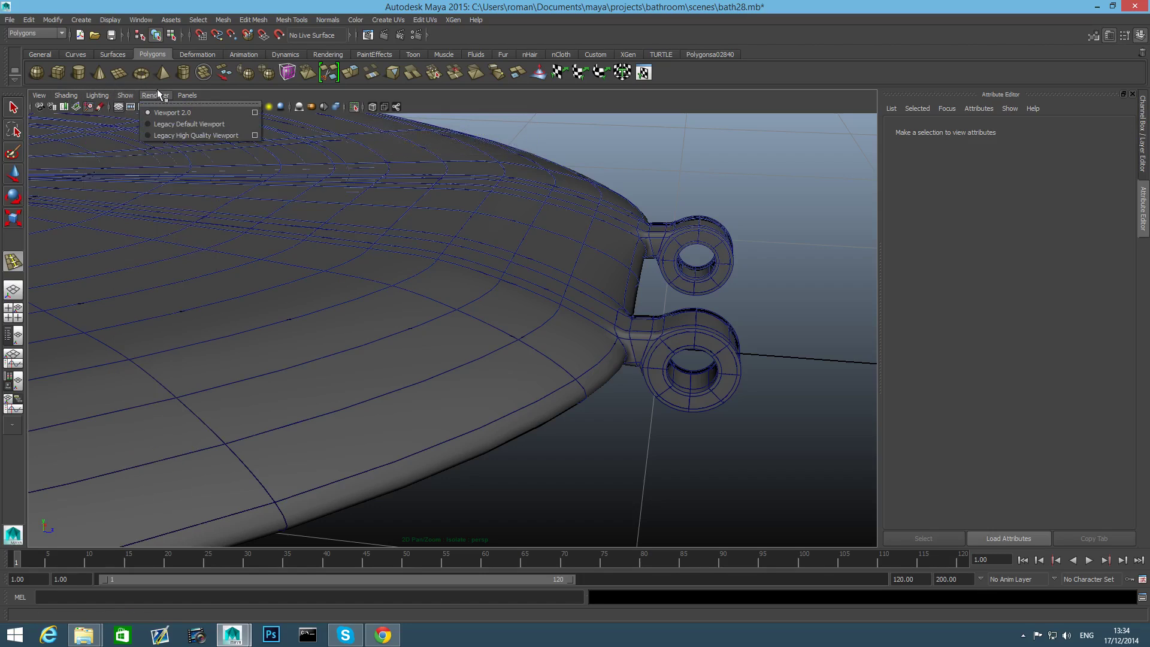
click(67, 95)
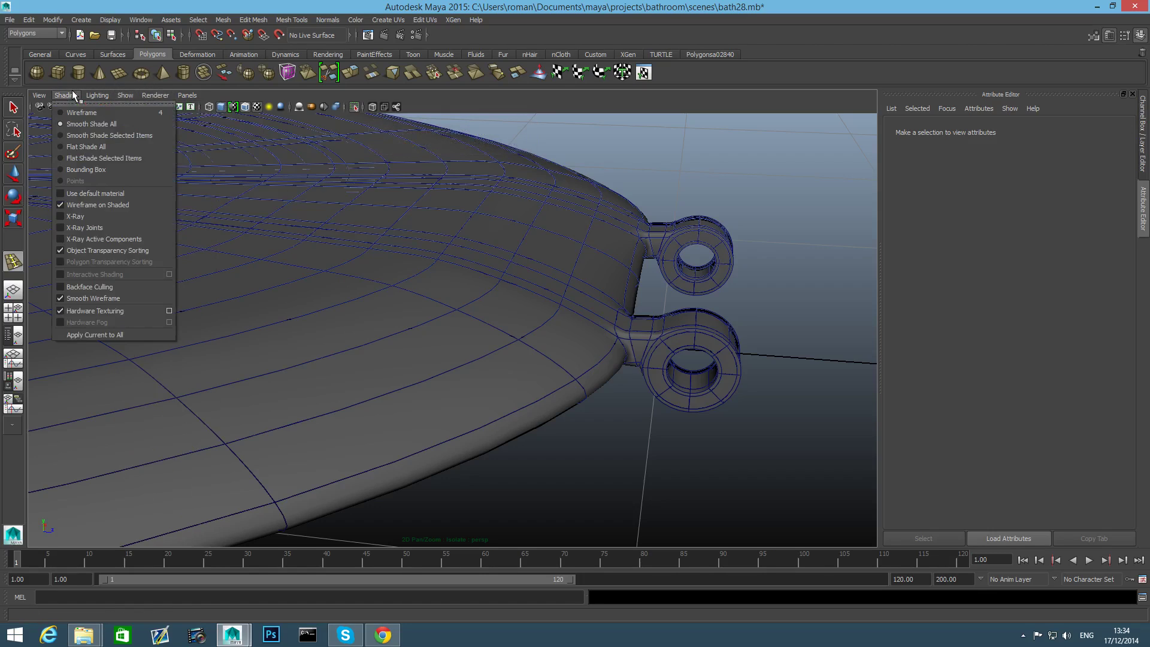
click(93, 217)
alt+drag(606, 425, 602, 385)
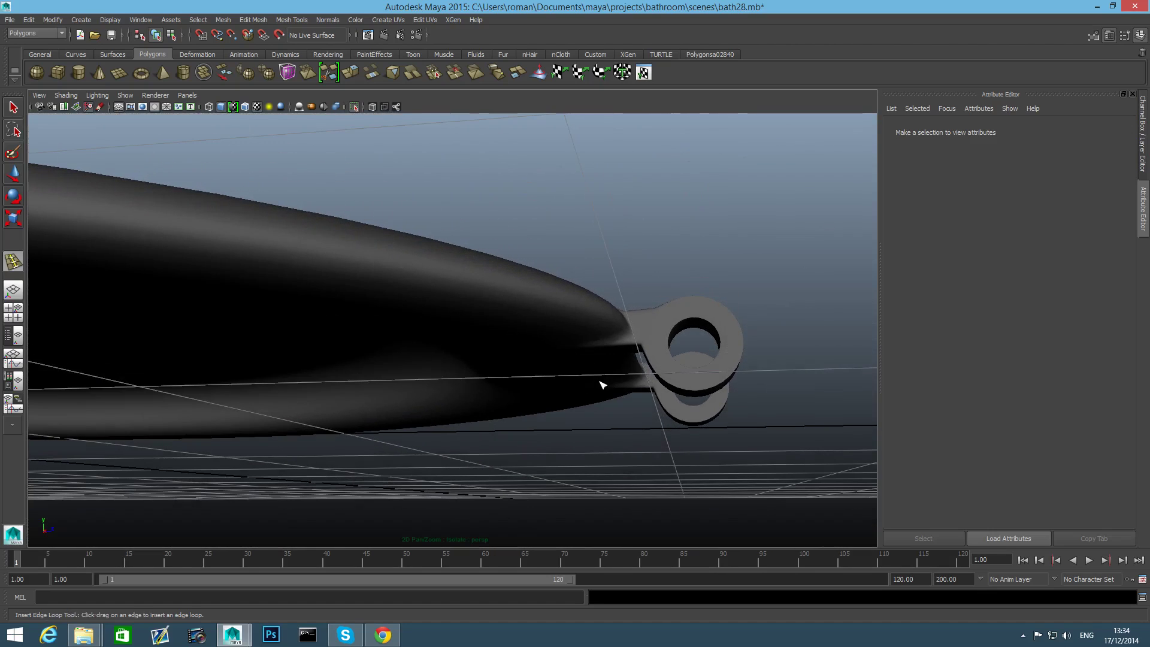
Return the lid to its unsmoothed display and insert edge loops close to the lower and upper edges of its side wall.
click(600, 339)
key(q)
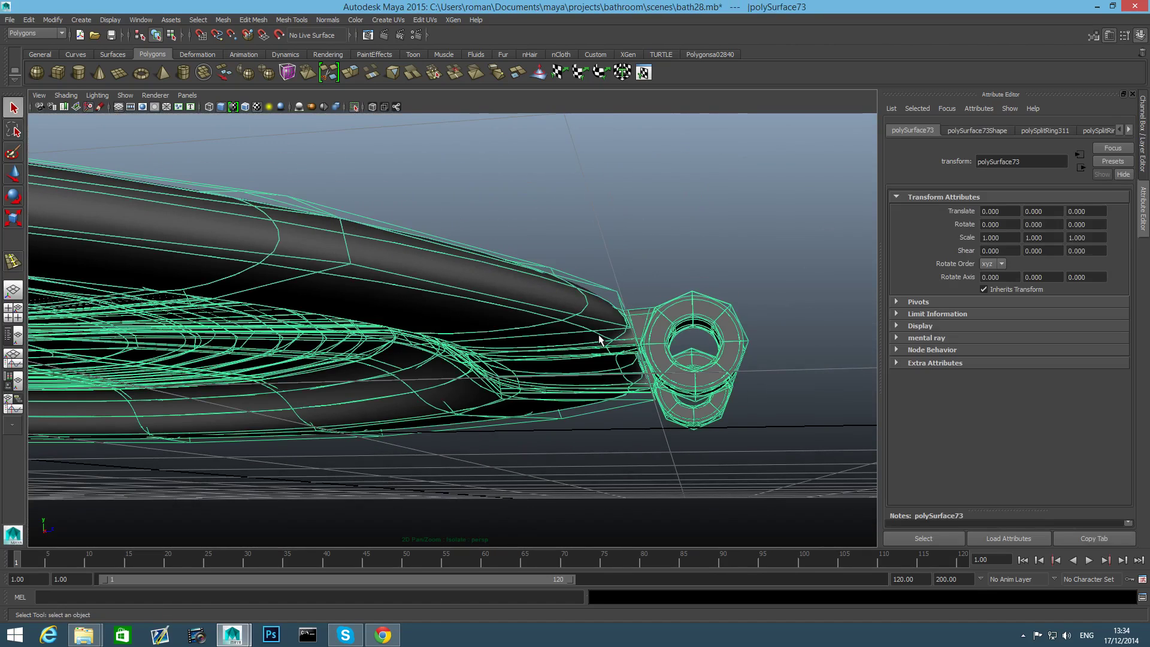
key(1)
alt+drag(599, 337, 654, 348)
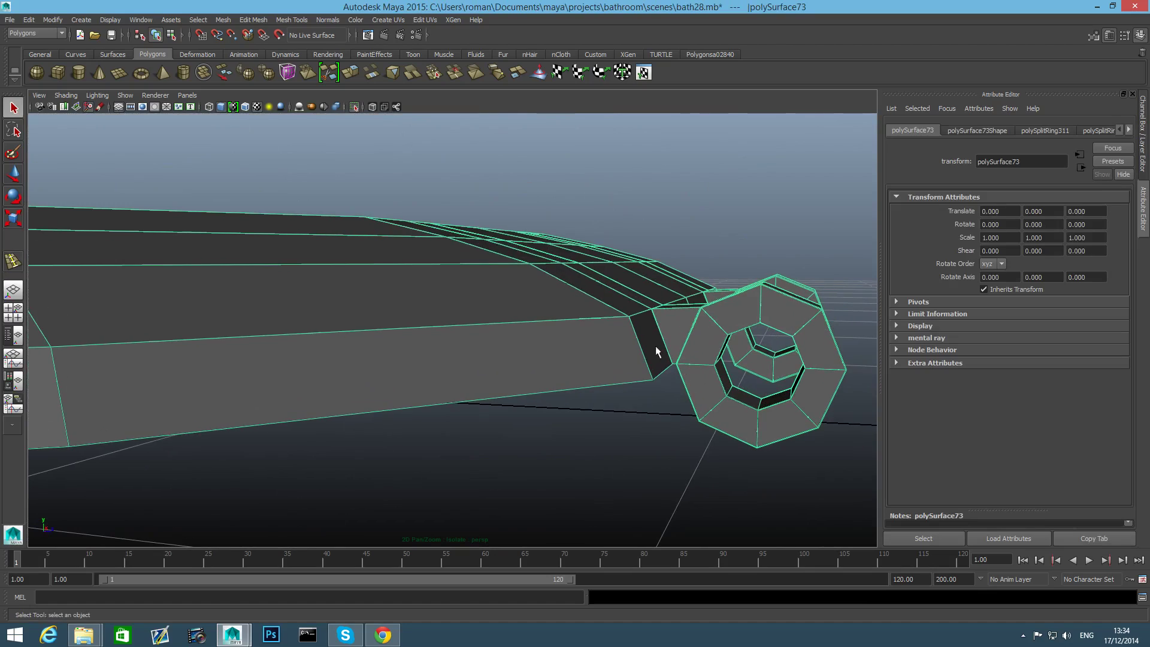
shift+right_click(643, 347)
click(601, 359)
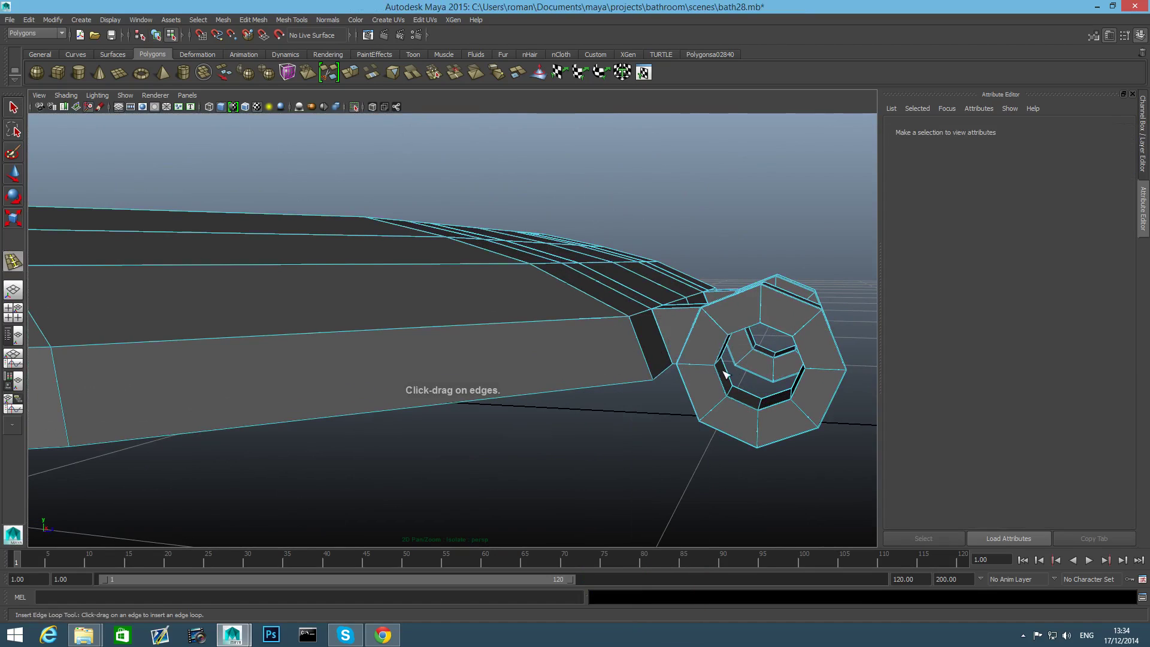
drag(651, 374, 656, 380)
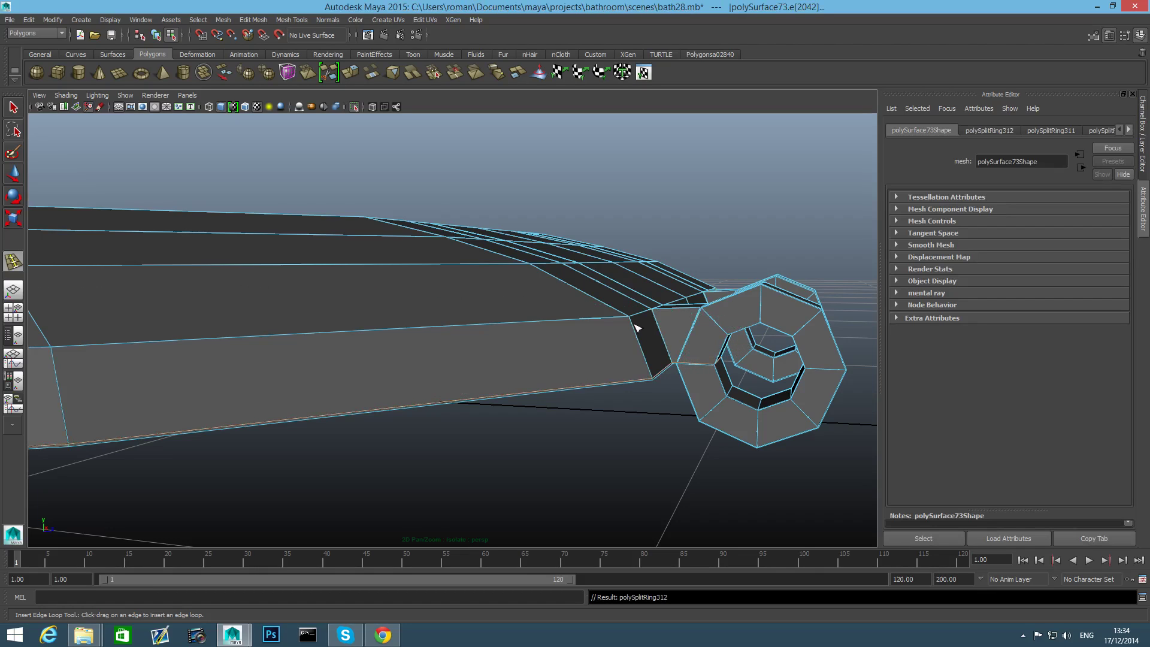
drag(636, 327, 629, 319)
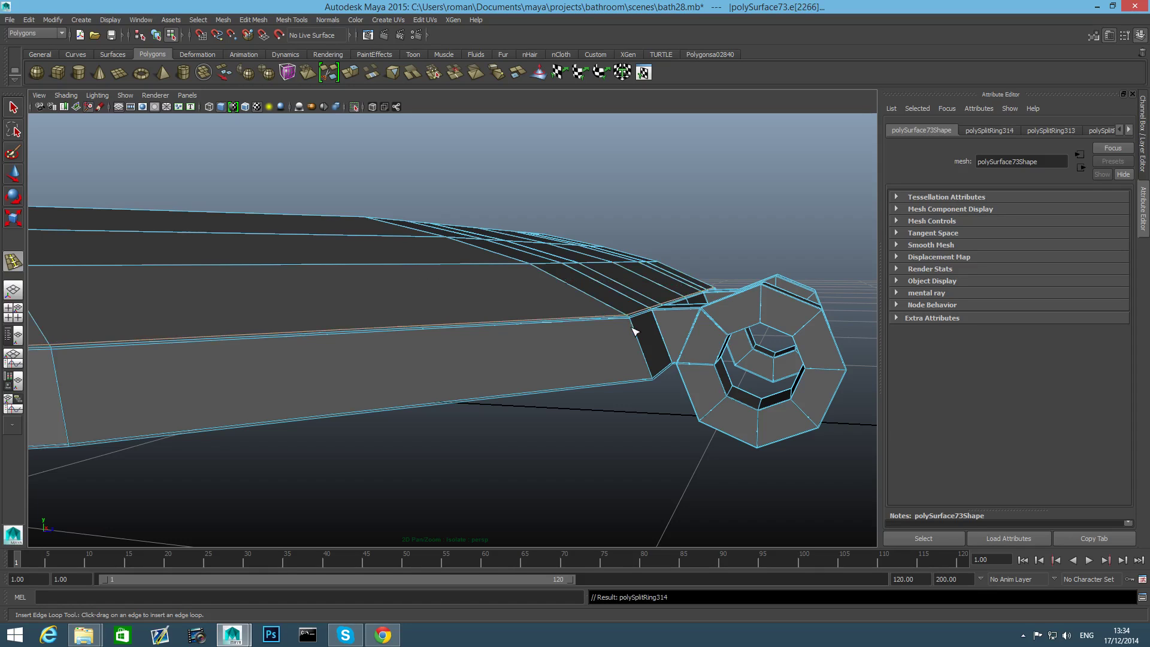
Preview the lid smoothed in object mode and examine its rim and hinge connections from several angles.
key(3)
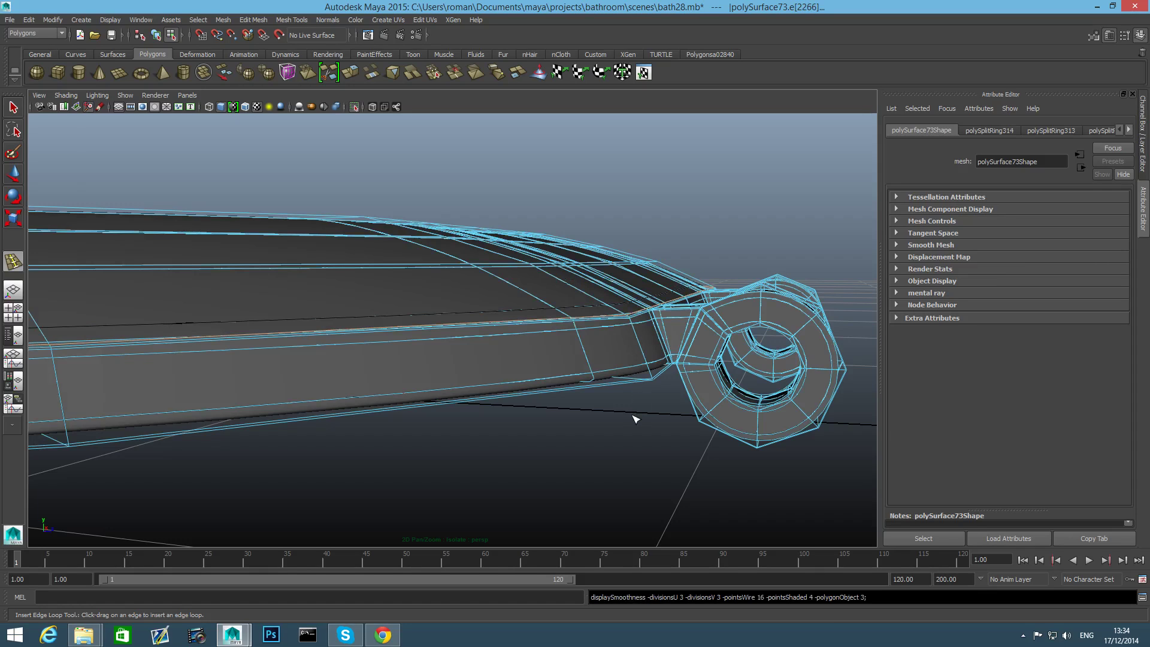
key(F8)
alt+drag(642, 400, 702, 378)
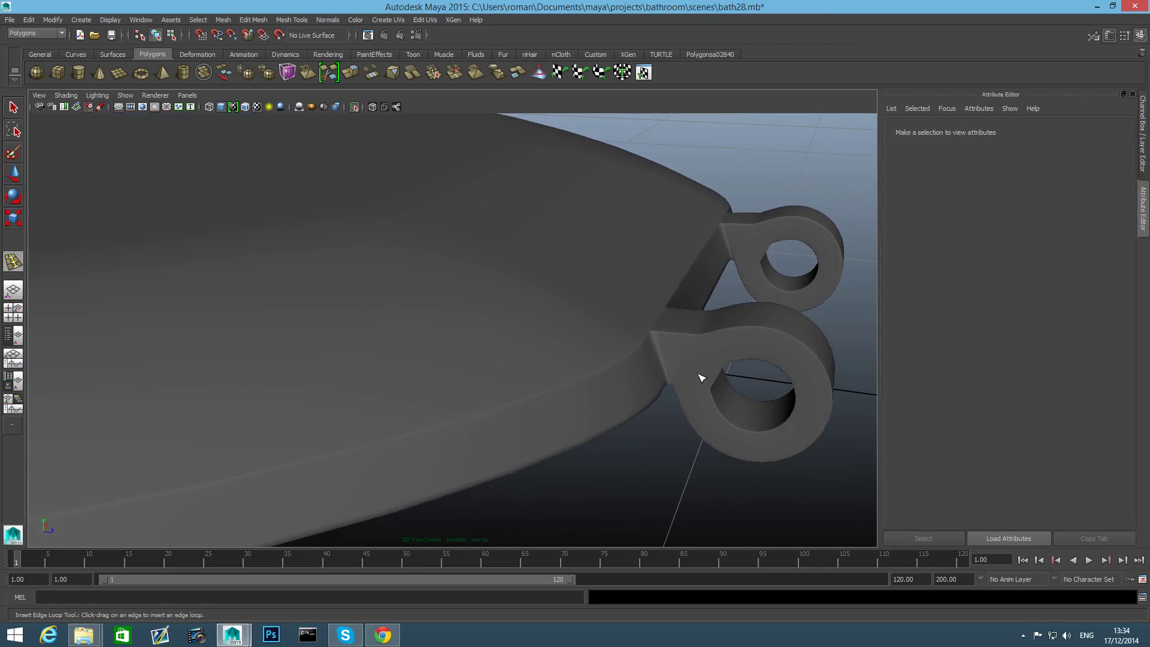
alt+drag(721, 333, 618, 350)
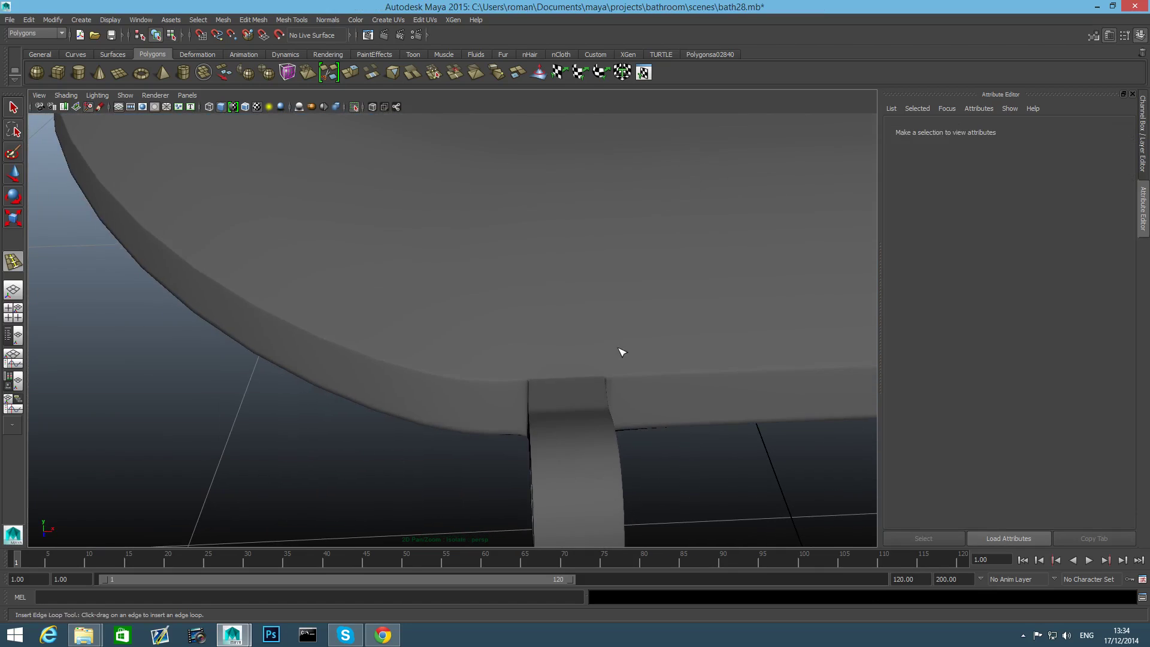
scroll(618, 350, down, 8)
alt+drag(487, 336, 570, 383)
scroll(560, 376, up, 3)
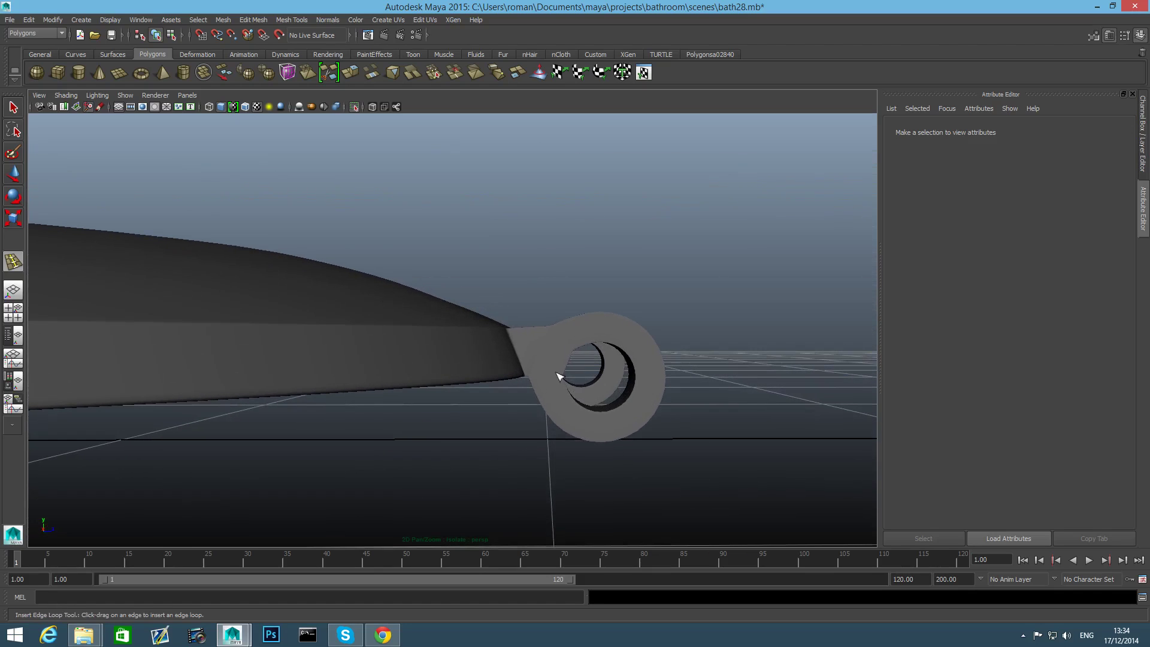
scroll(527, 370, down, 7)
Show the full scene, select the seat ring with the outer and inner surfaces of the middle hinge barrel, and isolate them.
click(353, 106)
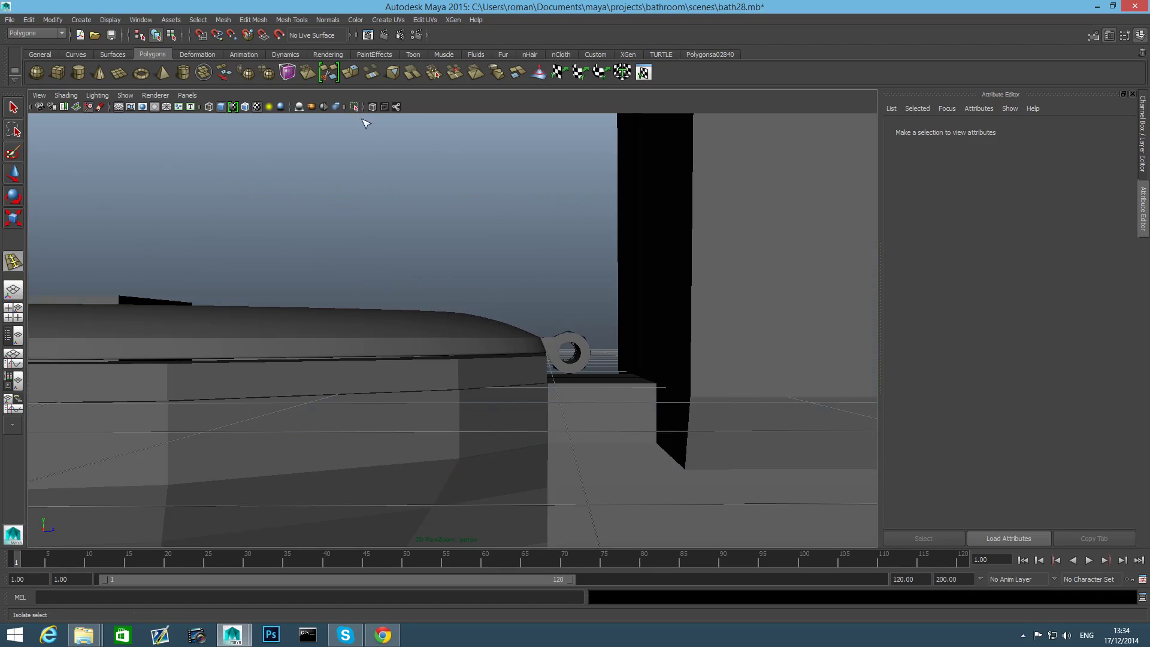
alt+drag(447, 359, 615, 376)
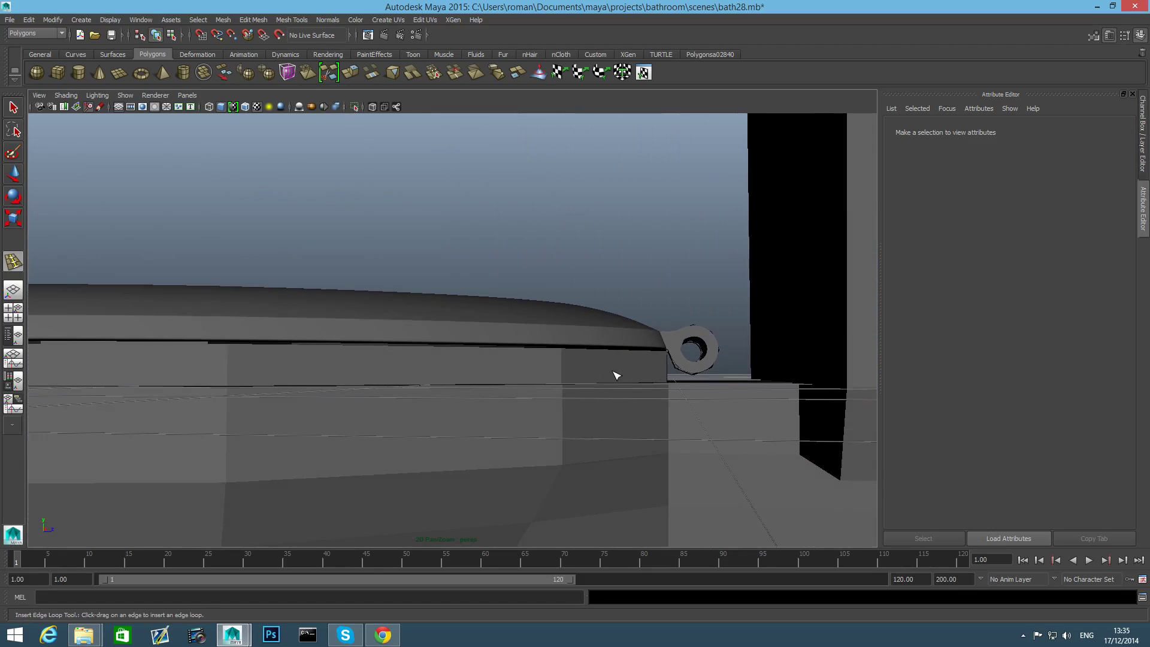
key(q)
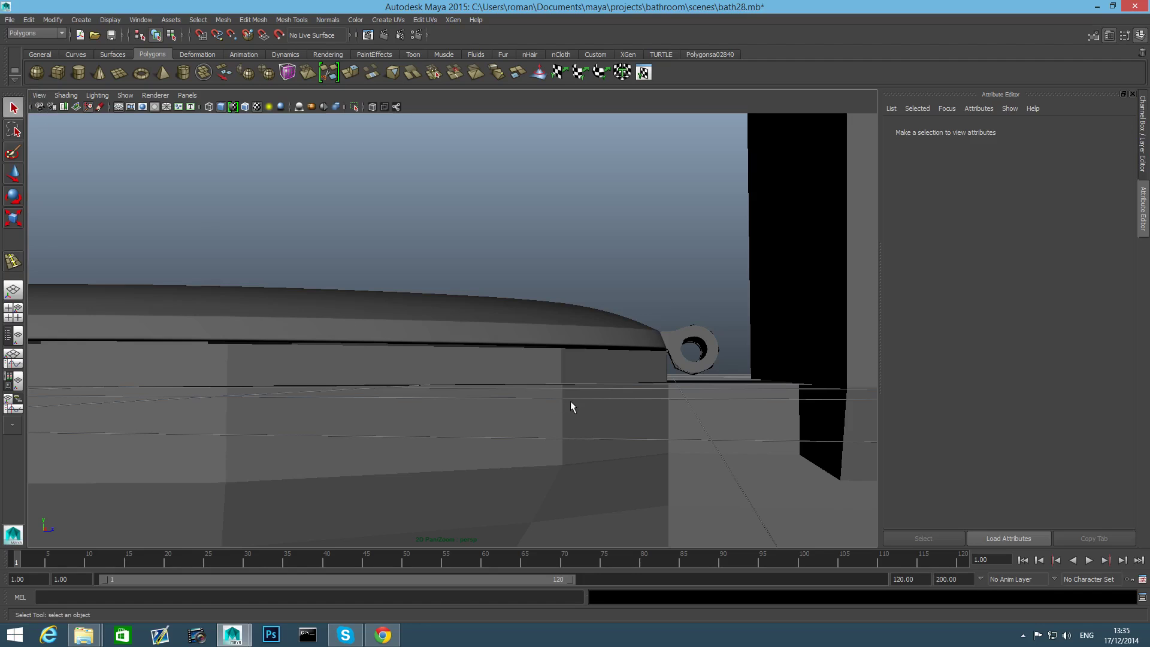
click(591, 375)
alt+drag(637, 380, 667, 364)
click(707, 335)
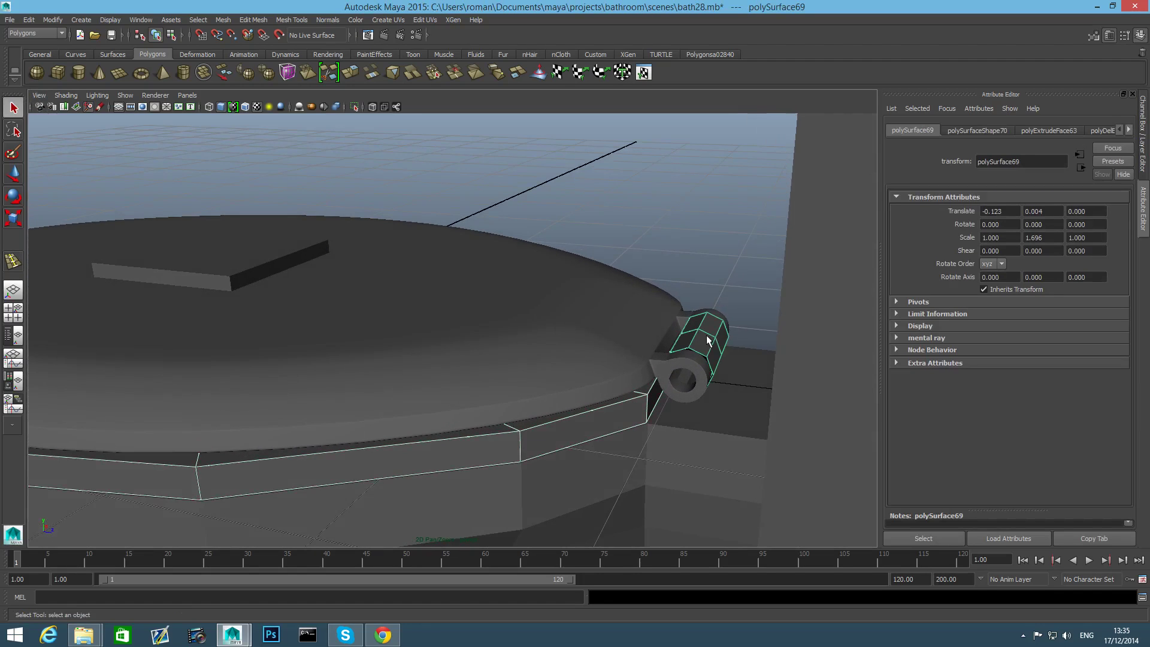
alt+drag(706, 336, 388, 145)
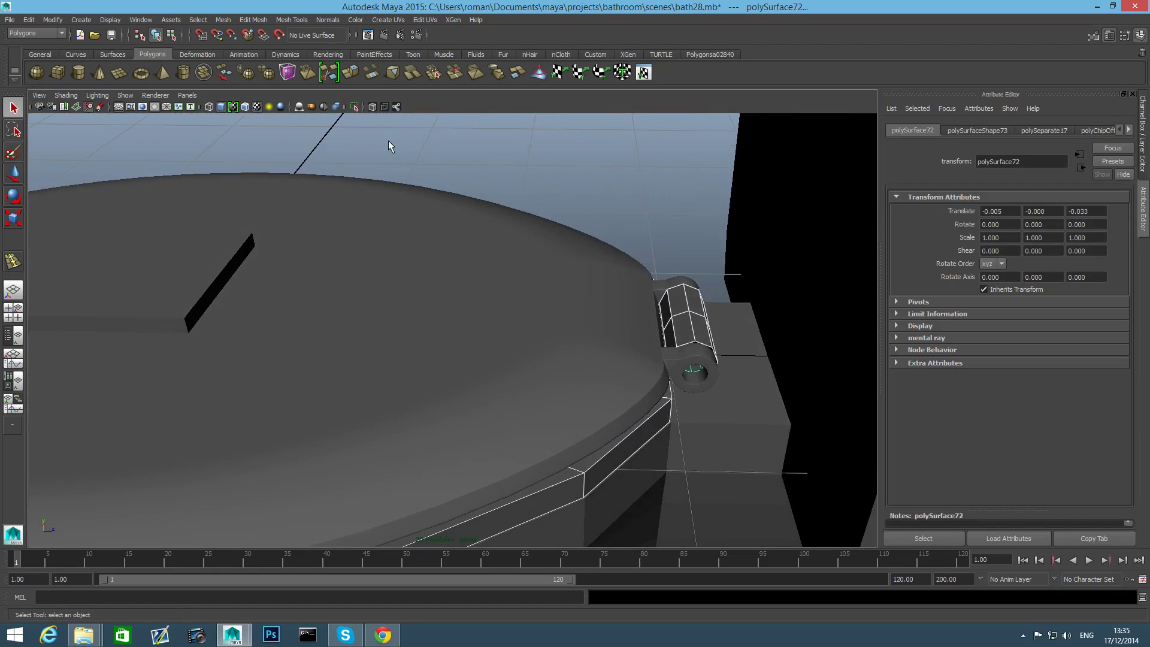
click(355, 107)
Insert two edge loops around the seat ring's outer side, one near the bottom edge and one around mid-height.
alt+drag(563, 333, 482, 403)
click(536, 388)
shift+right_drag(548, 394, 500, 368)
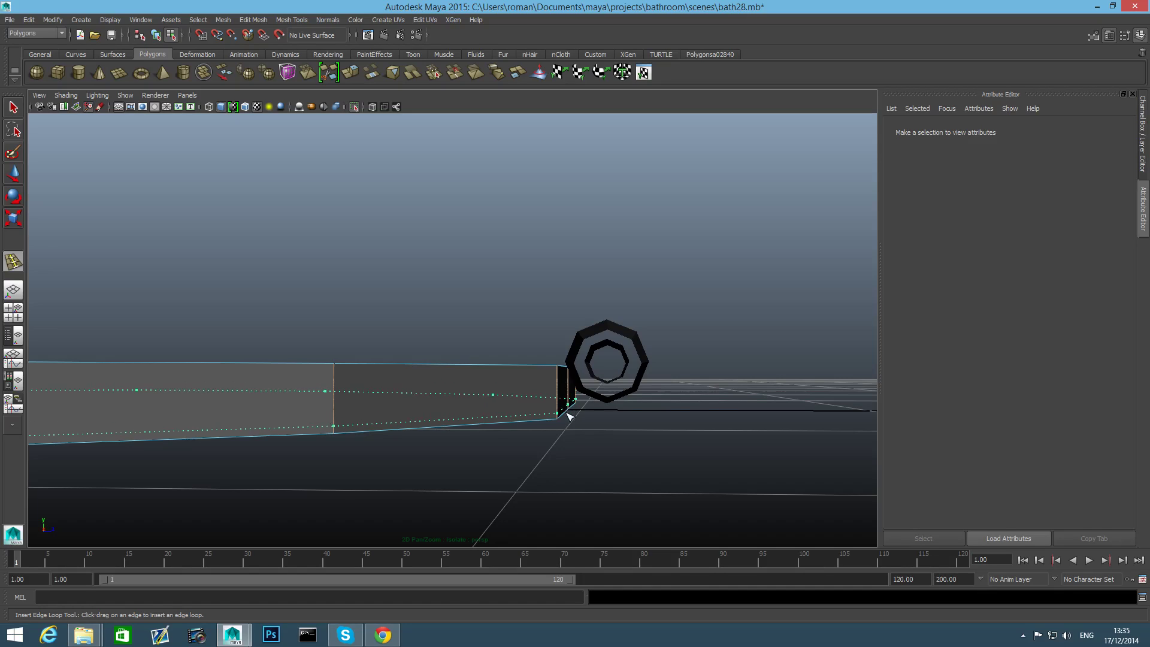
drag(567, 417, 561, 392)
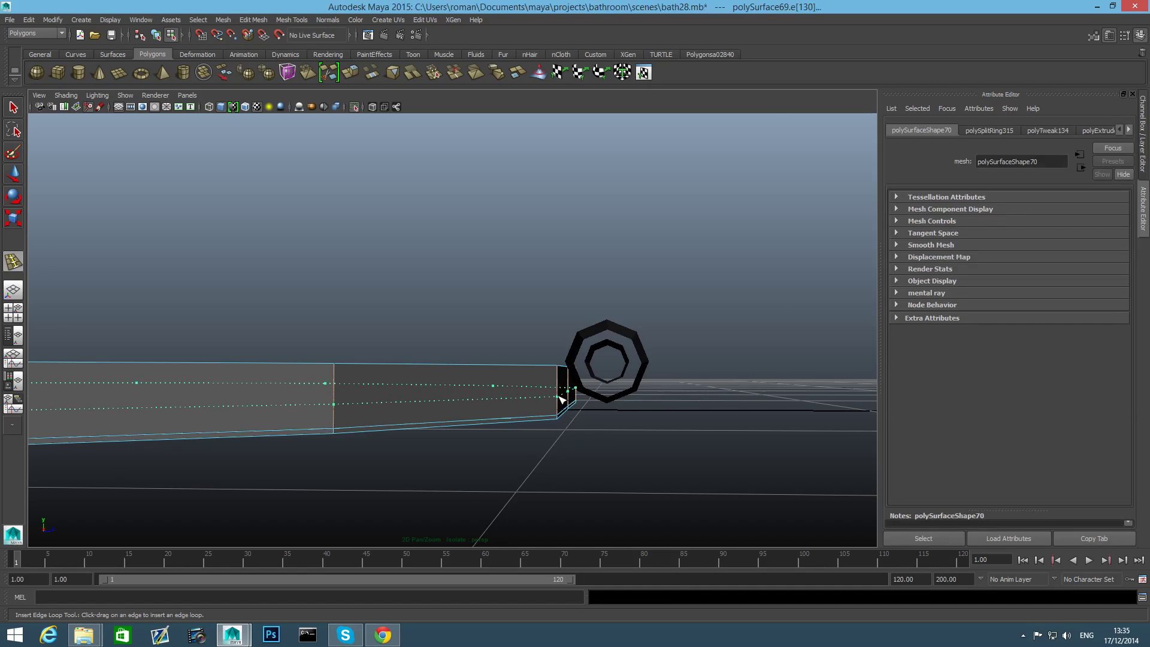
drag(558, 396, 559, 395)
mouse_move(559, 396)
alt+mouse_down()
mouse_move(579, 396)
mouse_move(582, 381)
mouse_move(562, 385)
mouse_move(591, 405)
mouse_move(570, 403)
mouse_move(568, 384)
alt+mouse_up()
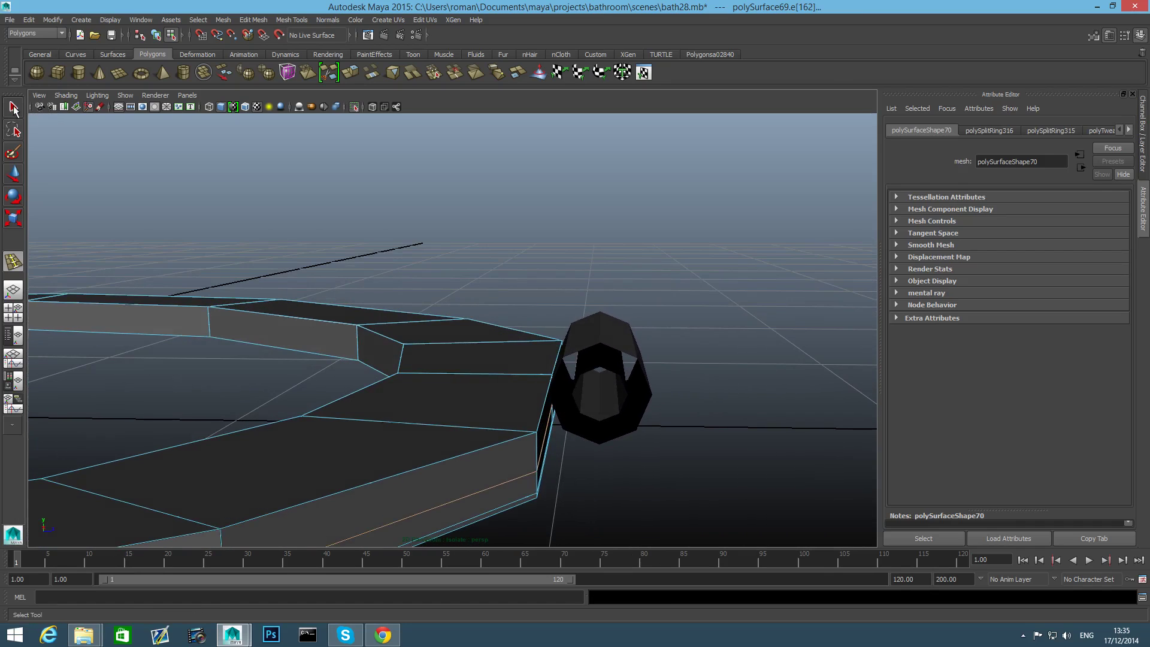
Combine the seat ring and the outer surface of the hinge barrel into one mesh in object mode.
click(583, 332)
alt+drag(584, 332, 584, 357)
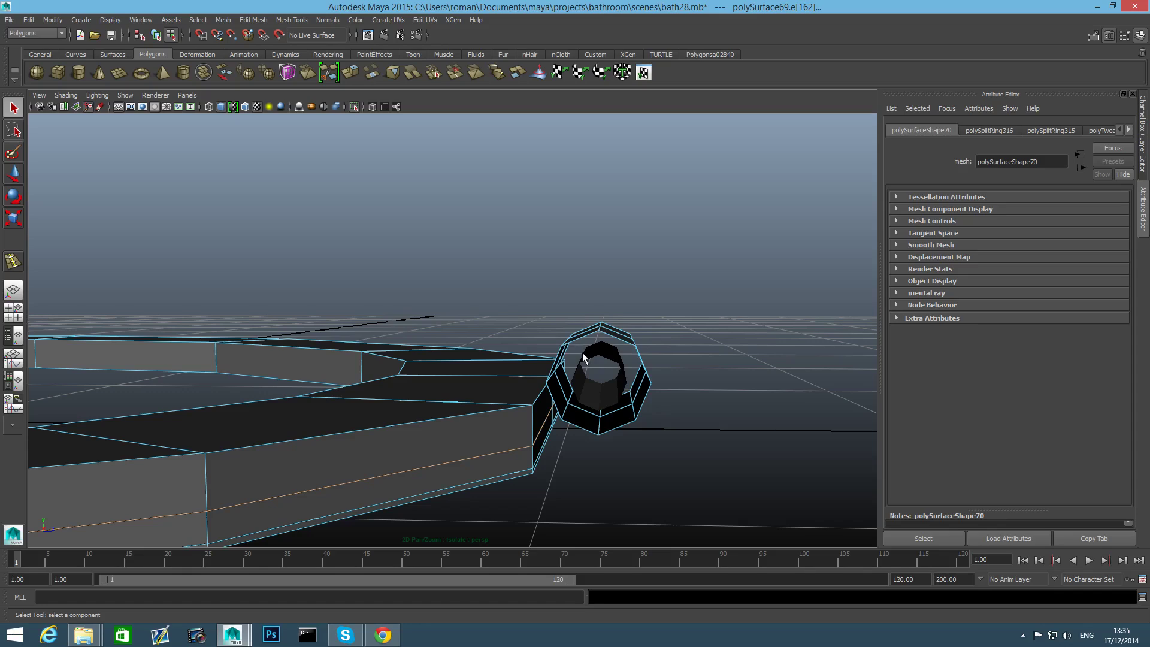
click(225, 23)
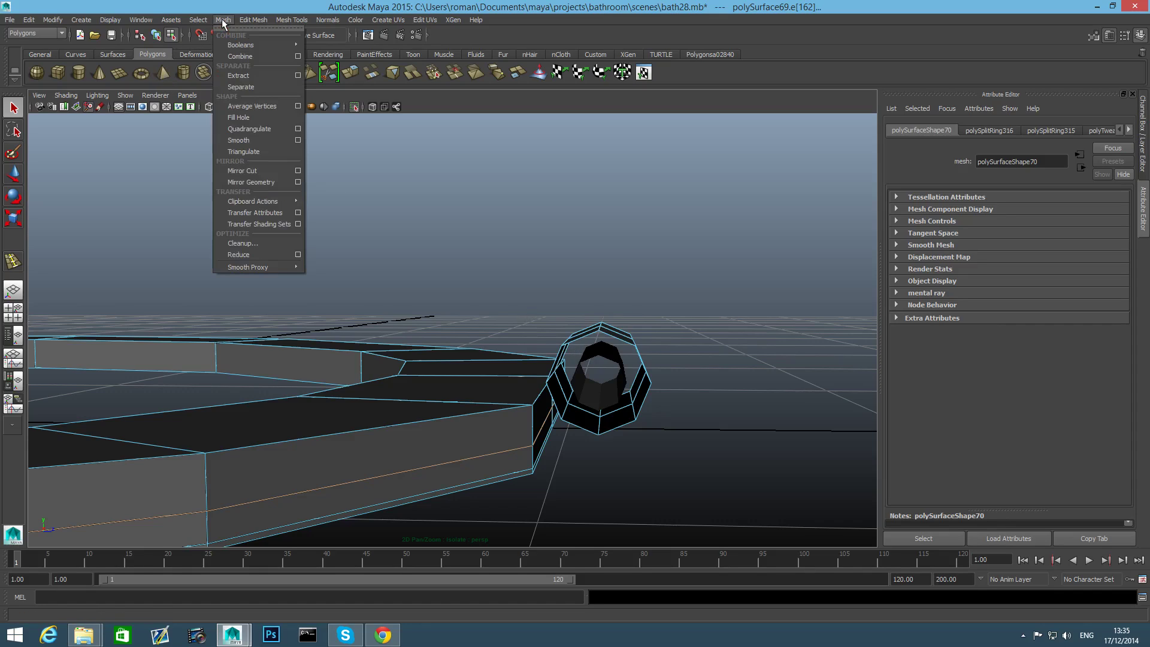
click(244, 59)
key(F8)
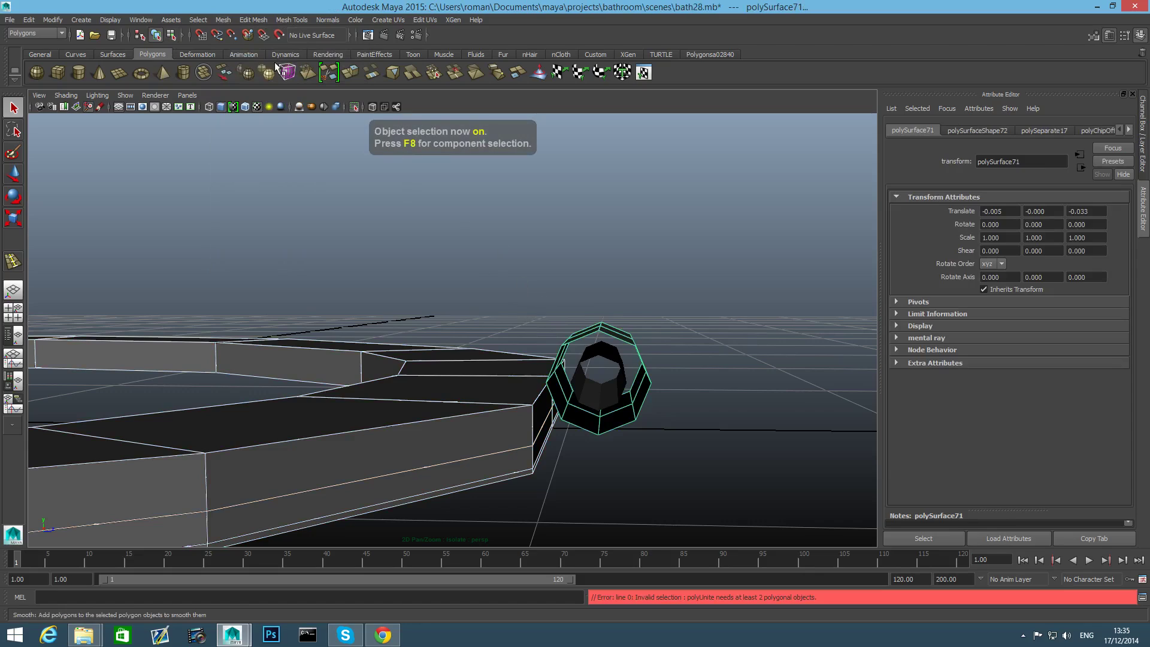
click(224, 19)
click(244, 55)
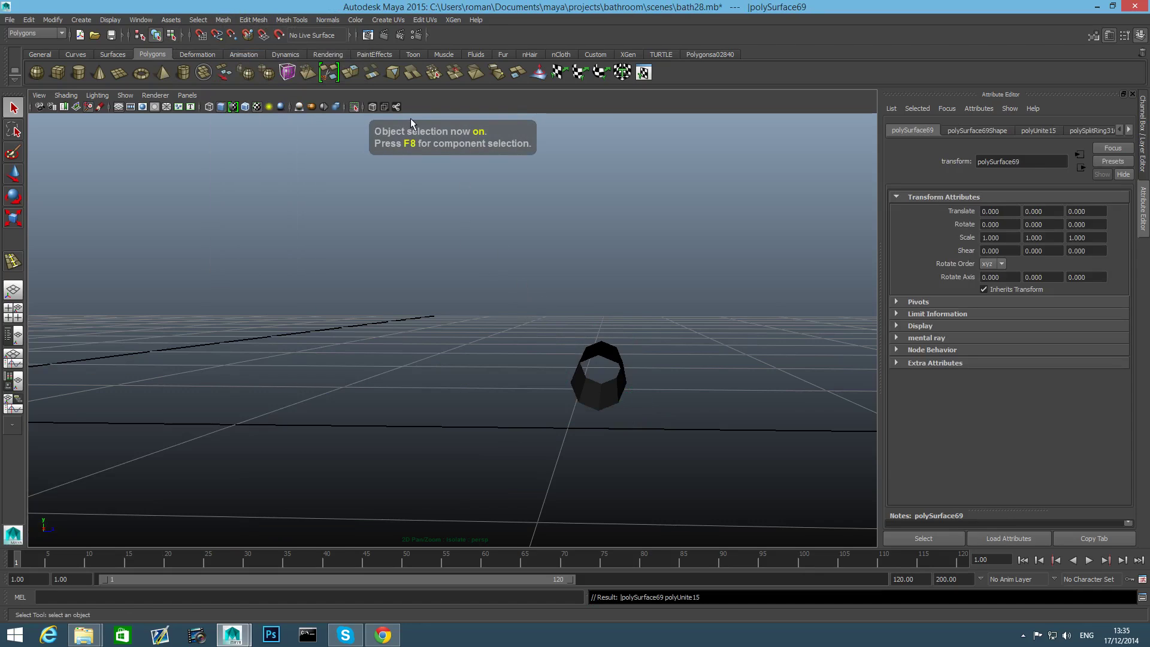
Isolate the combined seat mesh together with the barrel's inner surface.
click(355, 107)
click(606, 404)
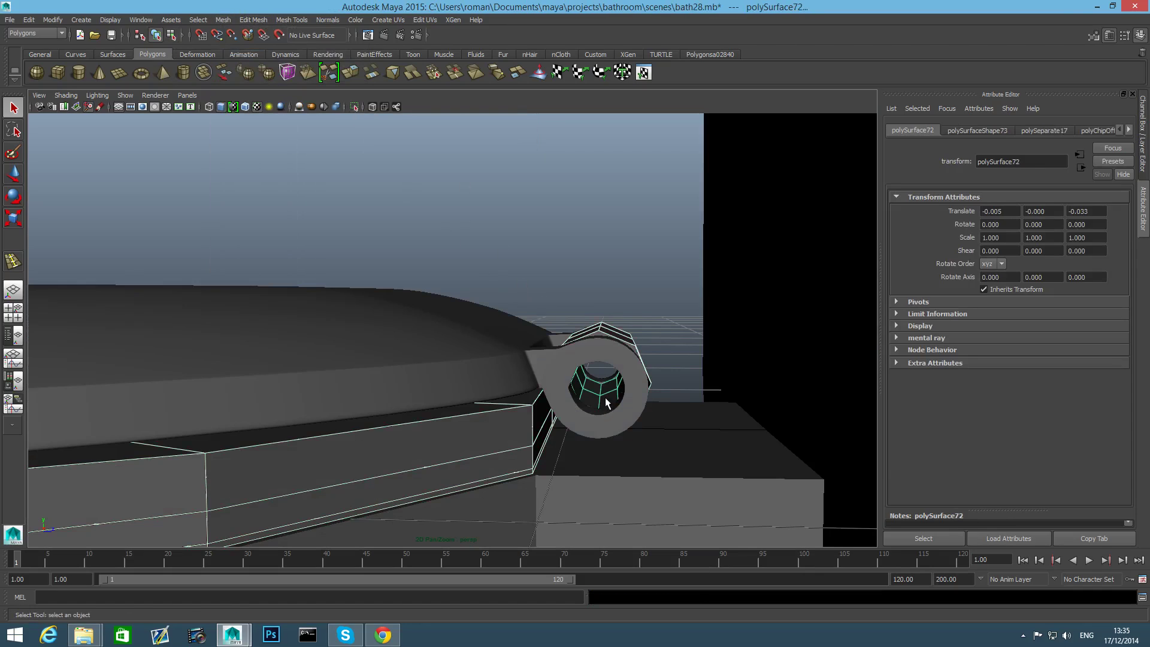
click(354, 108)
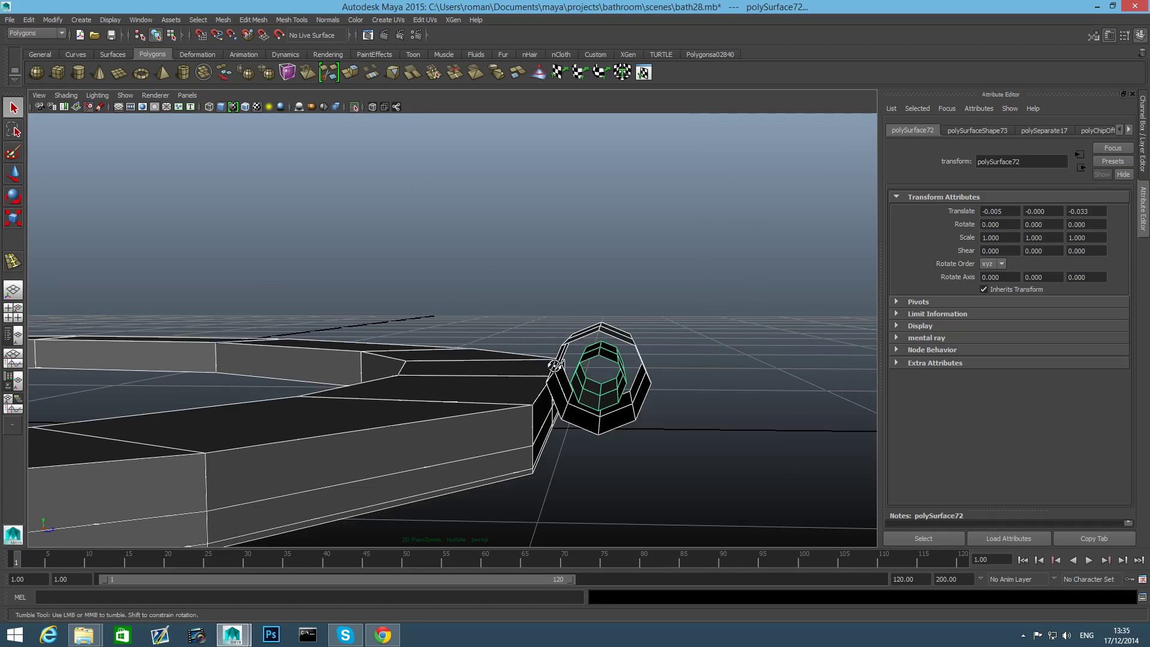
Insert edge loops across the rear of the seat ring on both sides, in line with the ends of the hinge barrel.
alt+drag(554, 365, 585, 410)
scroll(619, 397, up, 2)
mouse_move(563, 361)
right_down()
mouse_move(564, 412)
mouse_move(565, 366)
right_up()
alt+drag(556, 371, 689, 430)
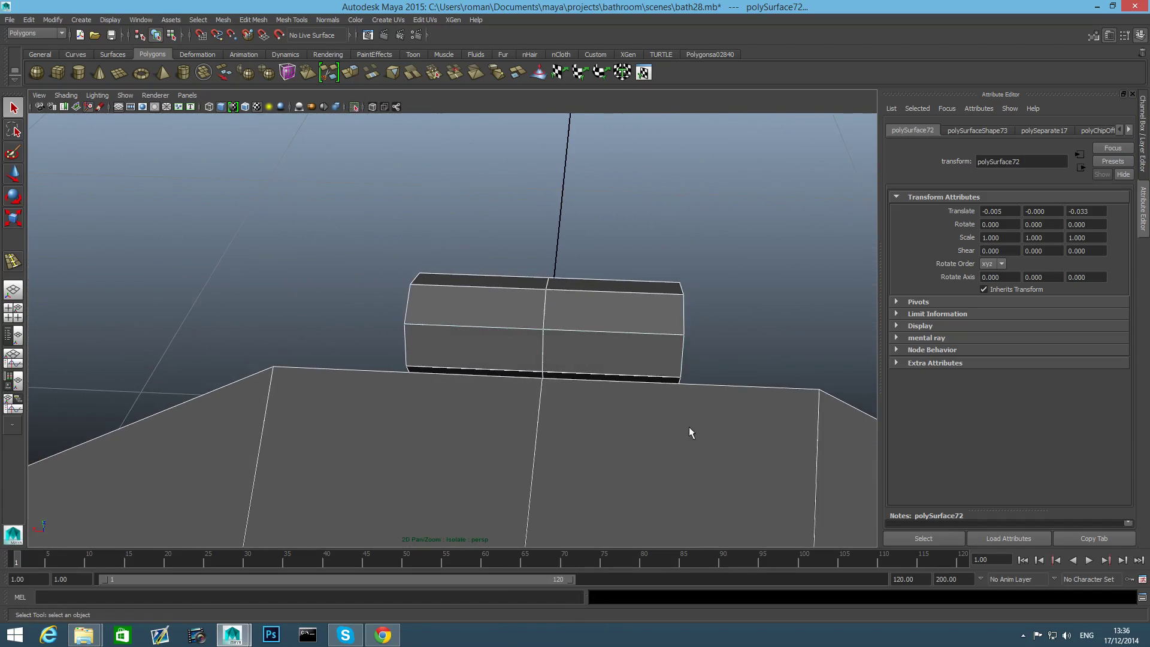
scroll(579, 442, down, 3)
alt+drag(579, 438, 578, 406)
right_drag(663, 353, 662, 318)
click(662, 318)
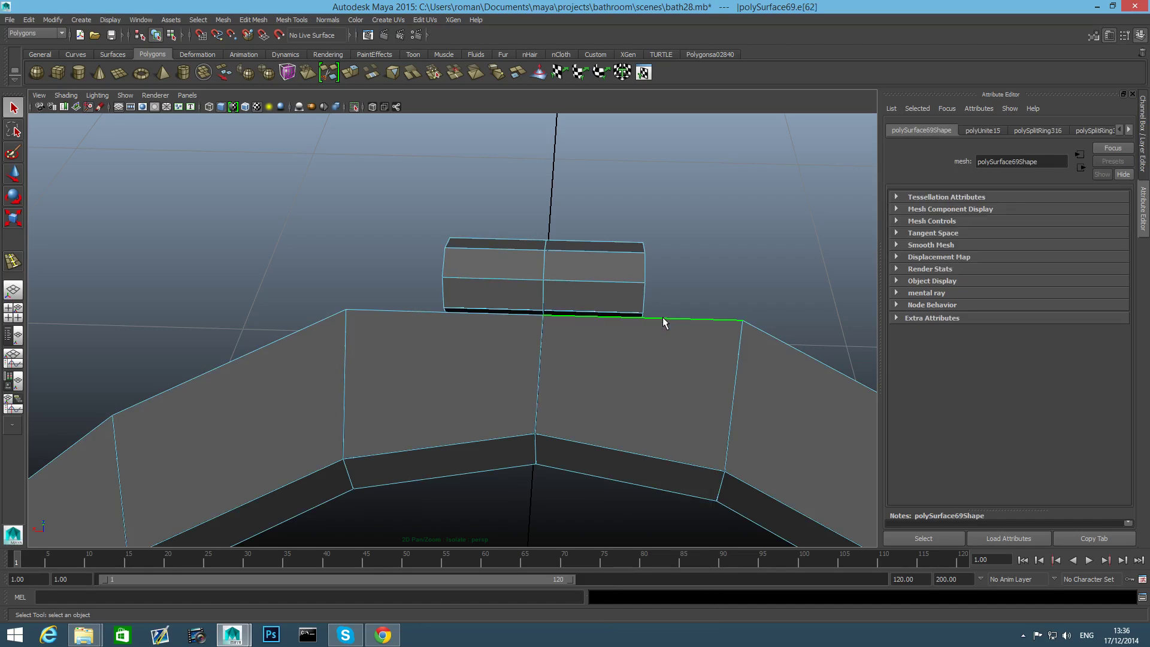
shift+right_drag(603, 343, 659, 358)
alt+drag(640, 365, 599, 381)
click(418, 311)
key(g)
Delete the hinge barrel faces facing the seat ring and the matching rear faces of the ring behind them.
right_drag(576, 362, 576, 390)
click(583, 375)
shift+click(598, 353)
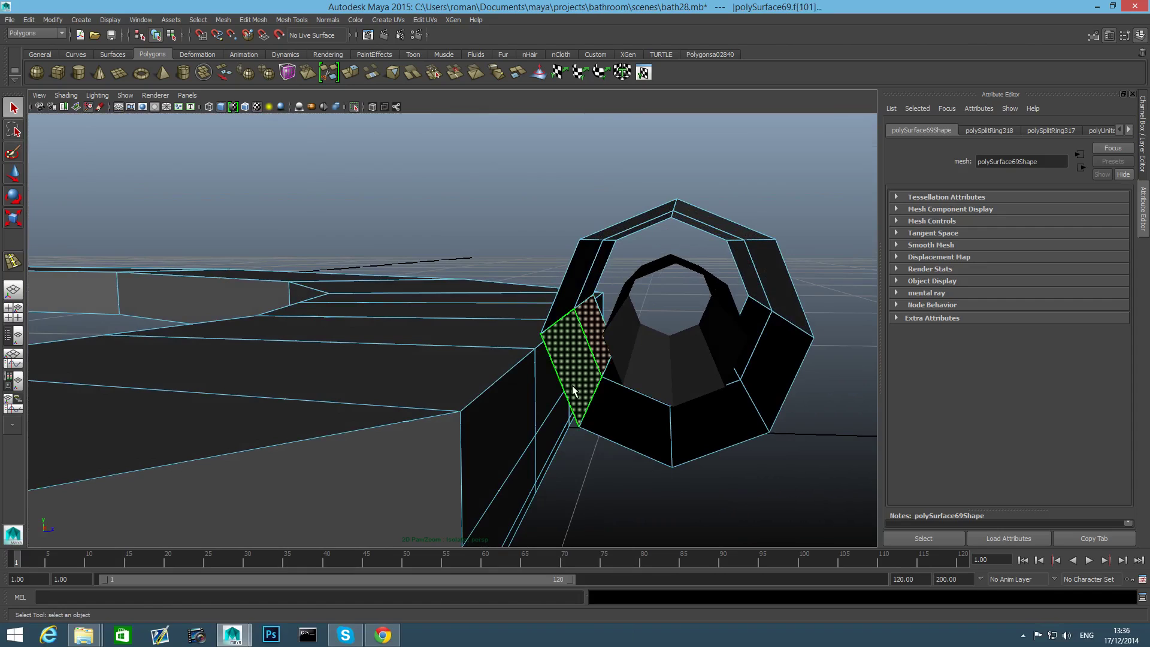
key(Delete)
click(584, 349)
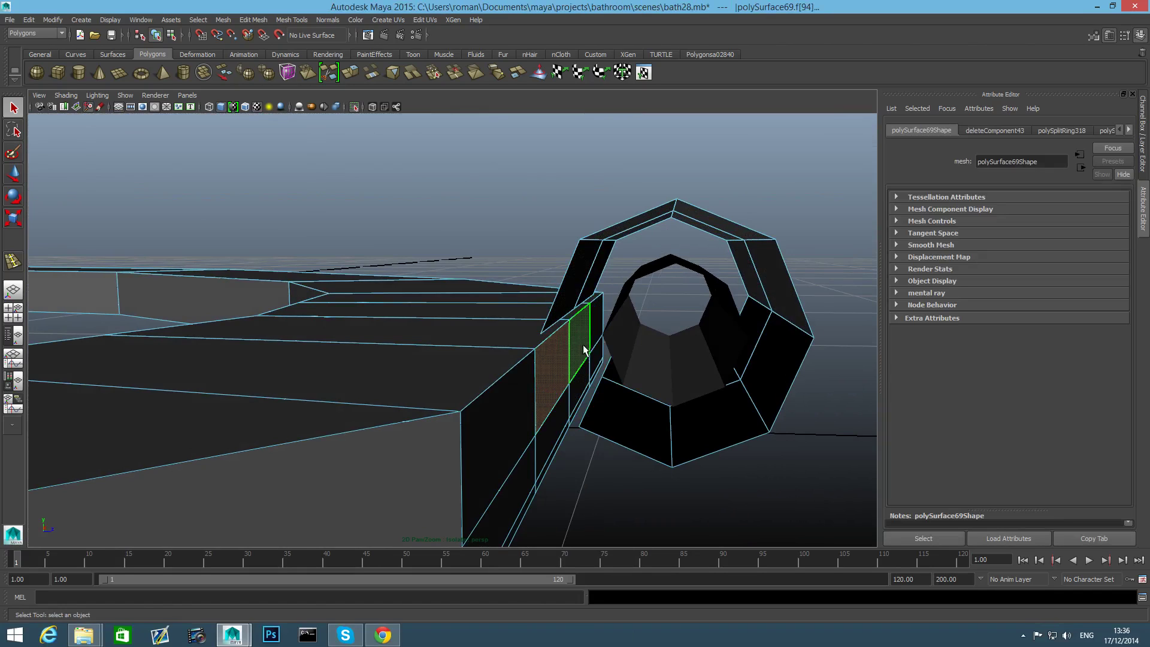
key(Delete)
Extrude the upper open edges of the barrel gap and move the new edges slightly down toward the seat ring's opening.
mouse_move(584, 339)
alt+mouse_down()
mouse_move(606, 347)
mouse_move(579, 317)
alt+mouse_up()
scroll(578, 317, up, 5)
right_drag(585, 316, 587, 302)
click(593, 337)
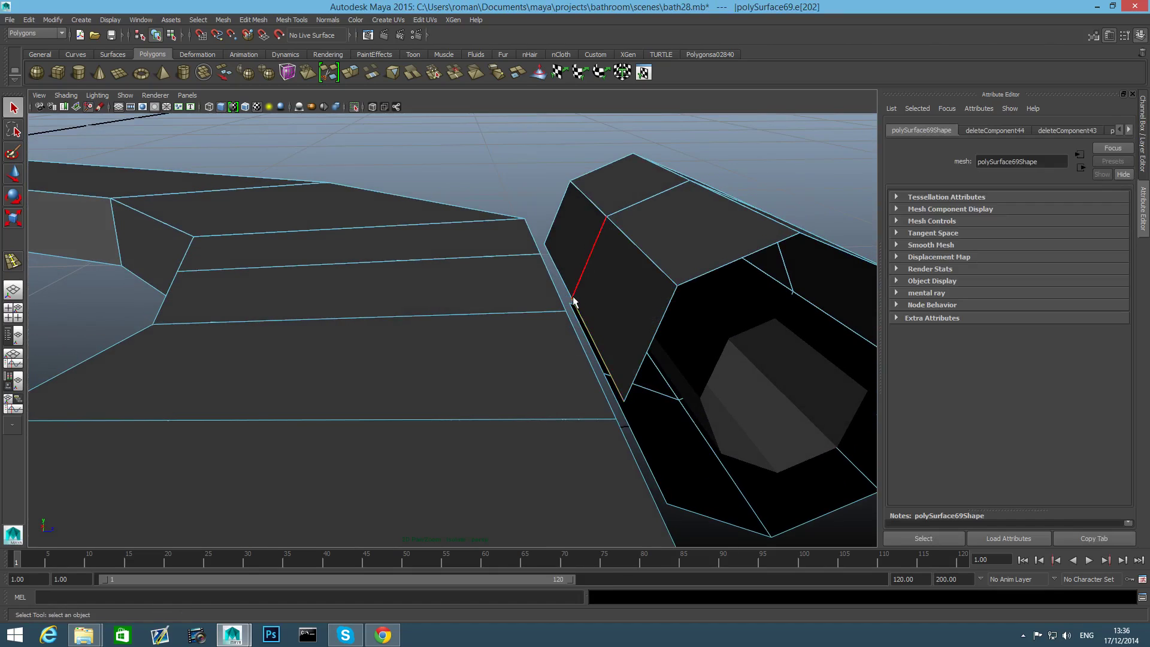
mouse_move(584, 326)
alt+mouse_down()
mouse_move(619, 331)
mouse_move(579, 346)
alt+mouse_up()
click(350, 70)
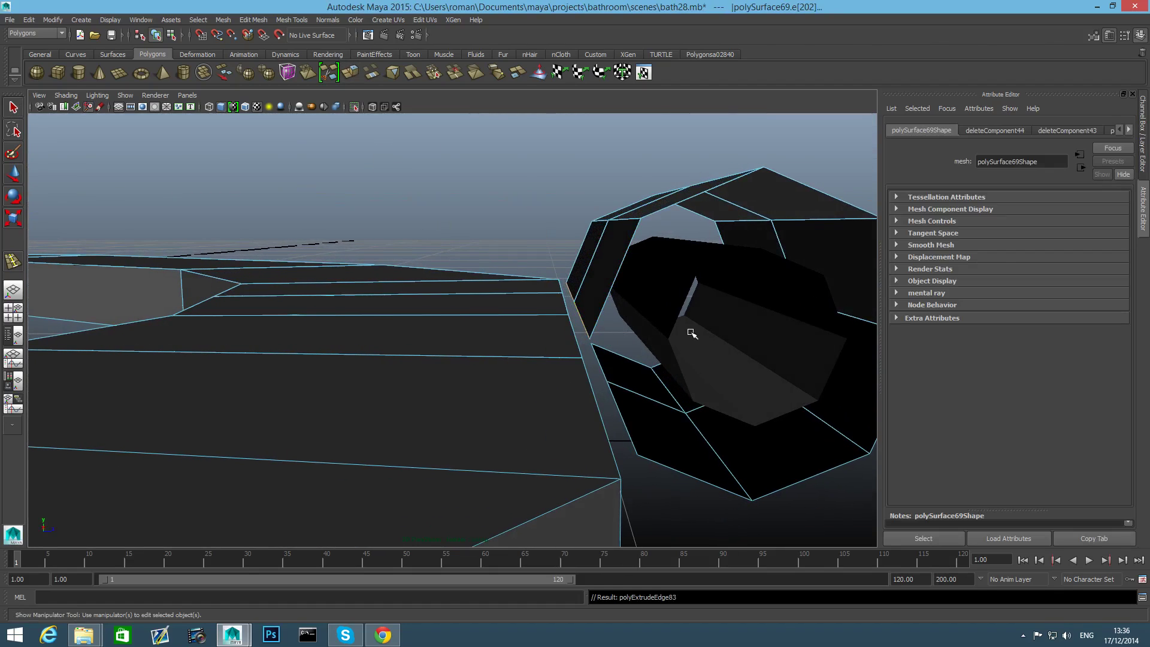
alt+drag(643, 331, 560, 321)
drag(711, 292, 720, 293)
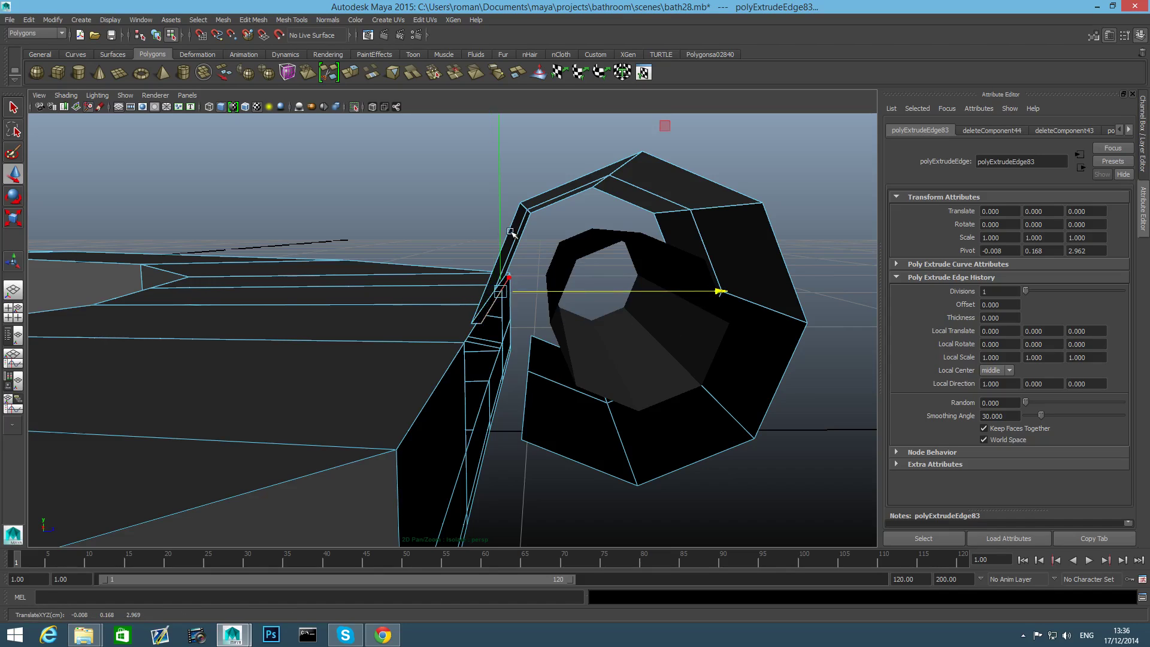
drag(496, 174, 505, 186)
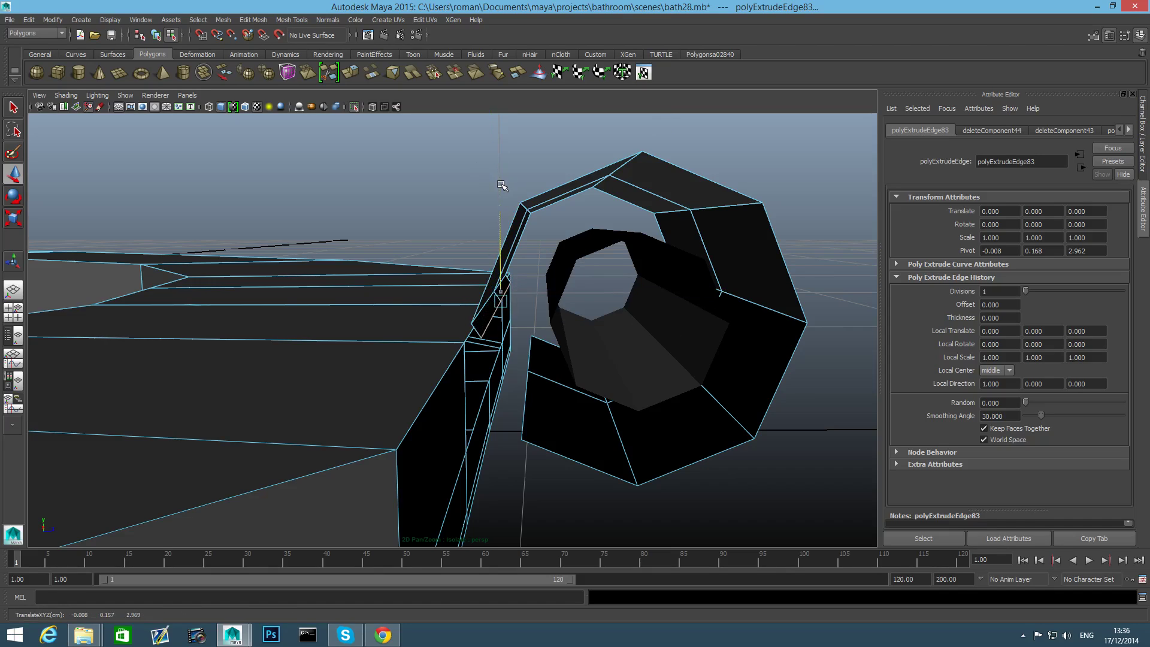
Merge the upper extruded strip's vertices onto the top corners of the seat ring's opening with the Merge Vertex Tool.
click(290, 20)
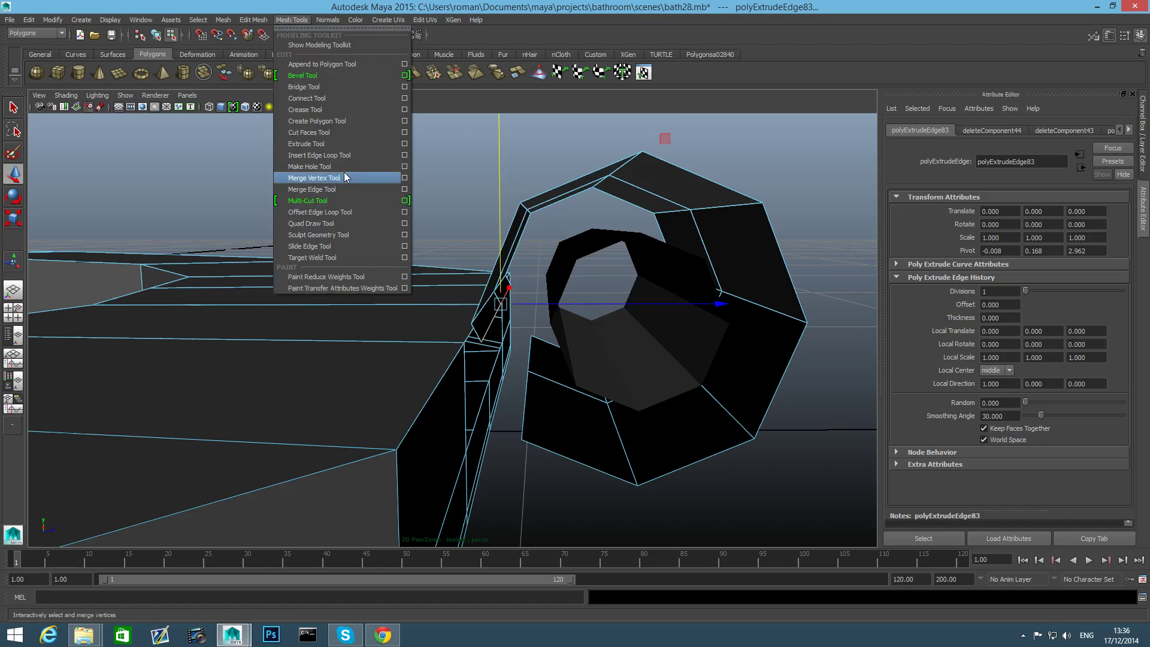
click(342, 171)
alt+drag(416, 249, 467, 312)
mouse_move(466, 312)
alt+mouse_down()
mouse_move(475, 329)
mouse_move(482, 308)
alt+mouse_up()
alt+drag(482, 308, 501, 325)
alt+drag(502, 324, 387, 322)
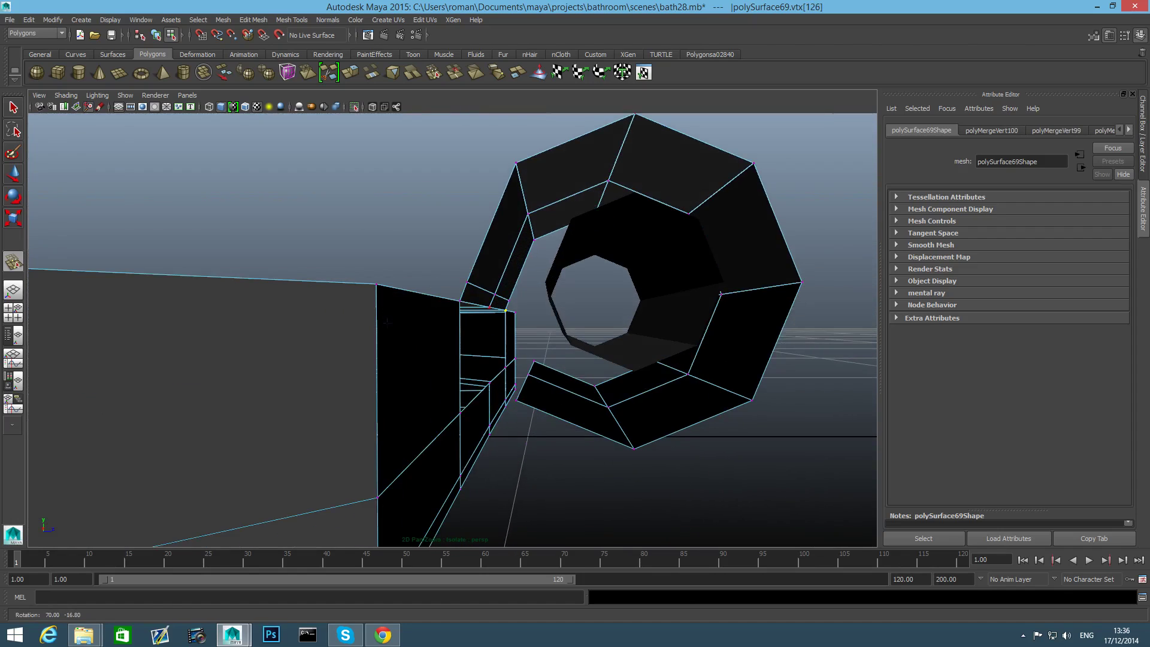
alt+middle_drag(438, 360, 411, 321)
alt+drag(415, 330, 431, 331)
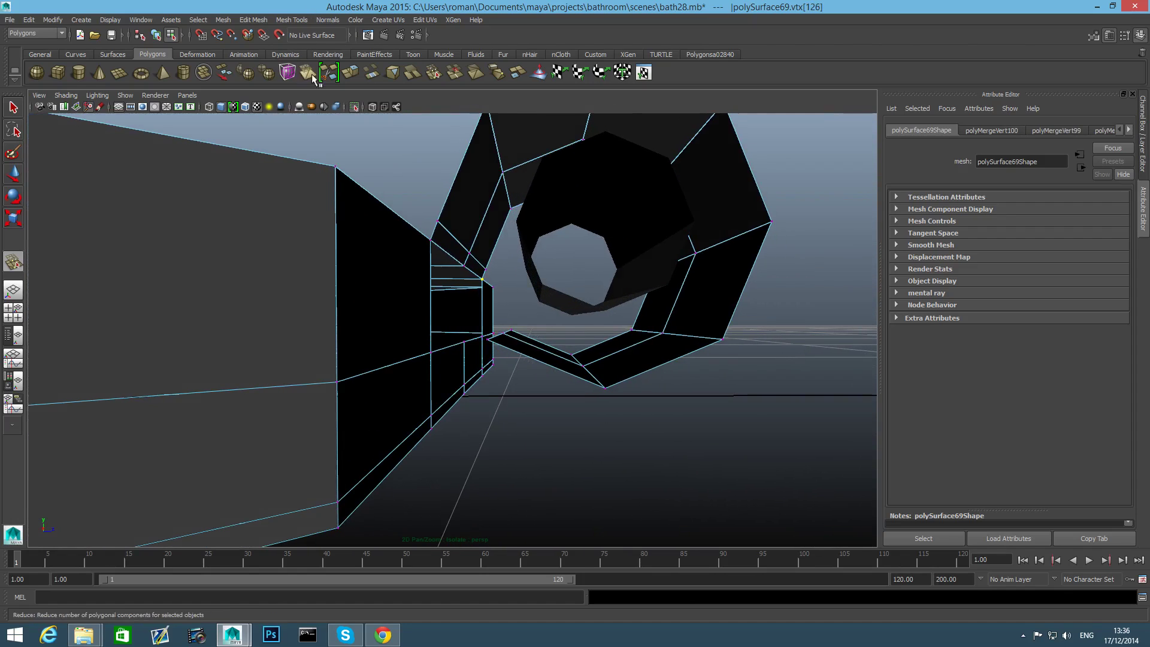
Extrude the lower open edges of the barrel gap and move the new edges toward the seat ring.
right_drag(517, 342, 516, 324)
key(w)
click(494, 335)
click(506, 334)
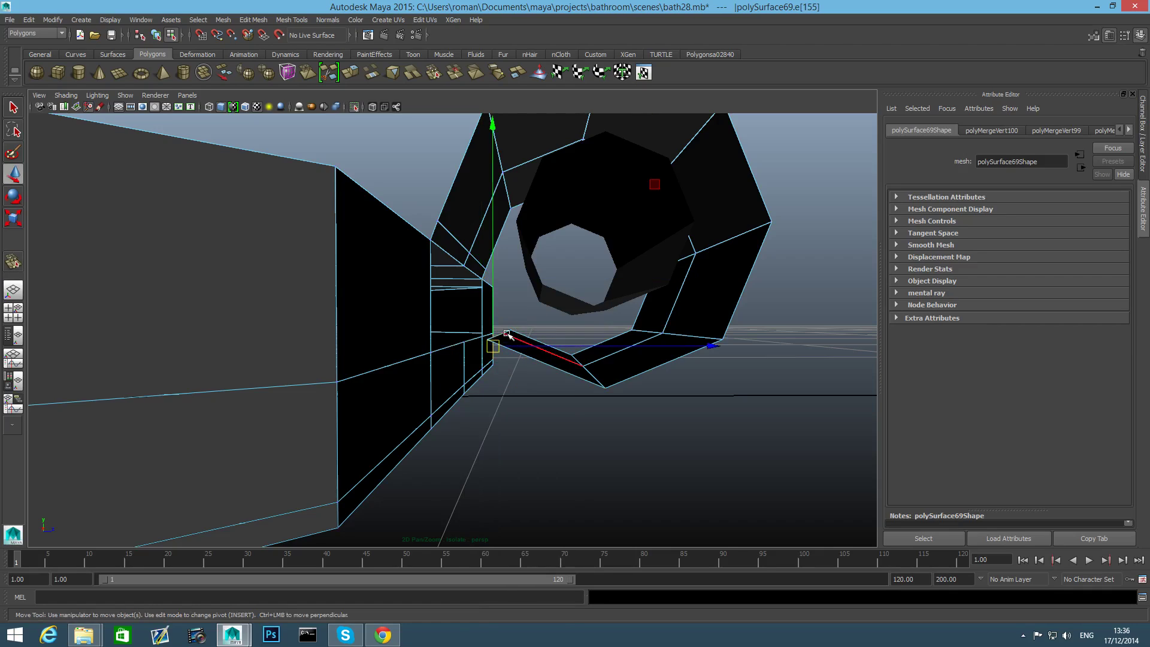
click(508, 332)
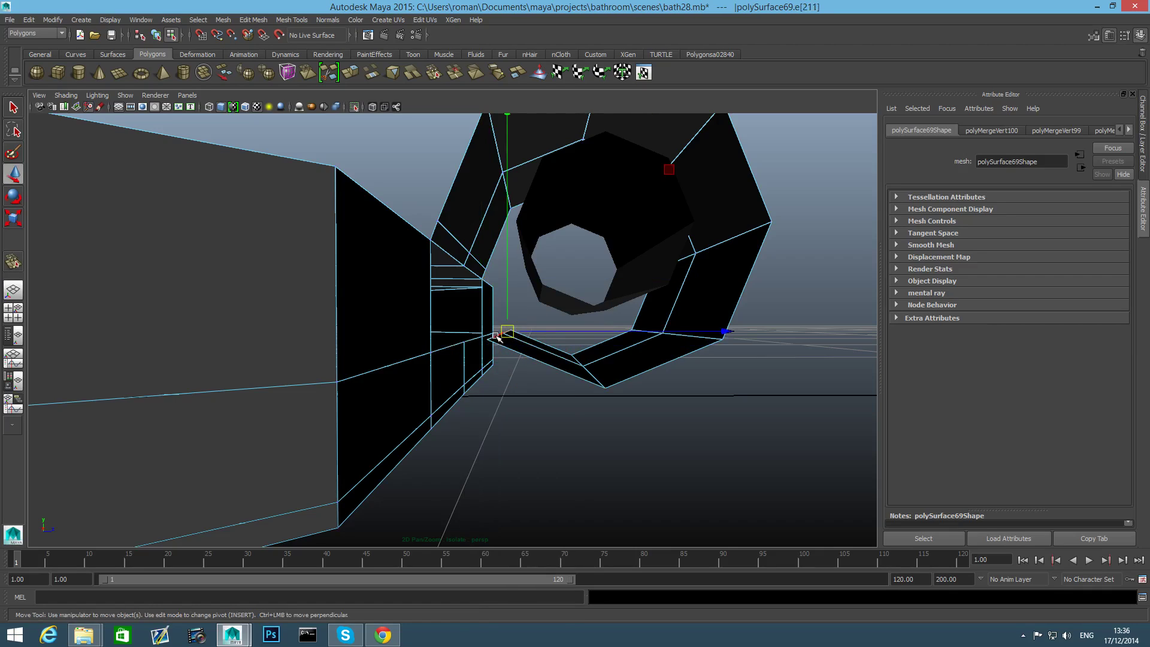
shift+click(495, 336)
alt+drag(501, 339, 504, 342)
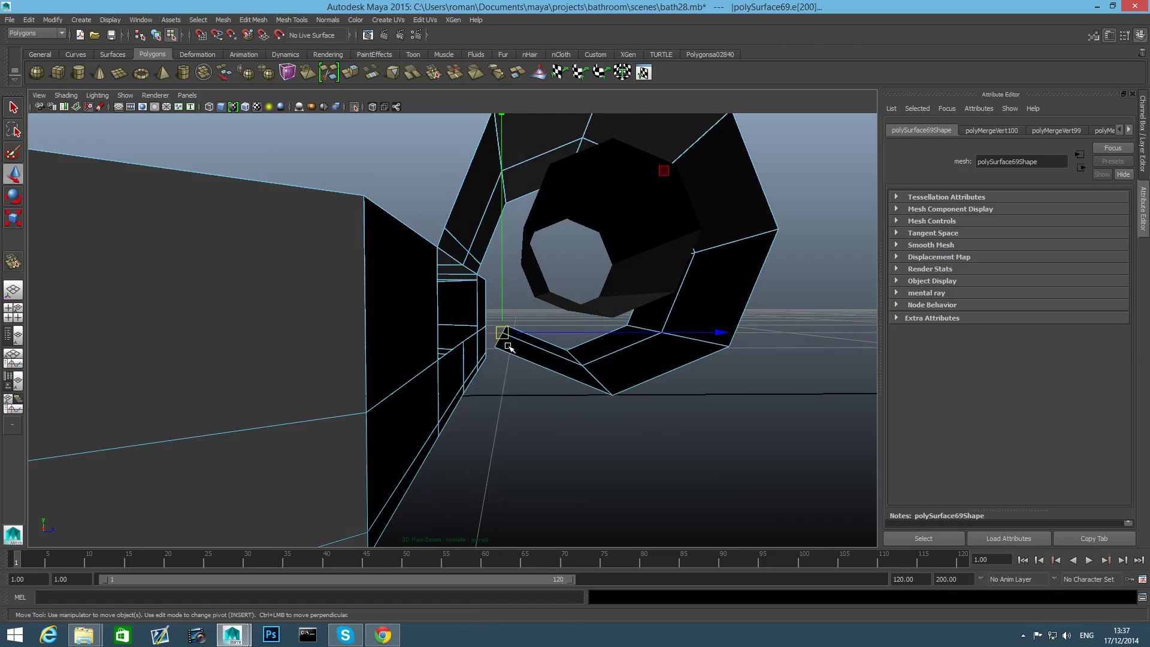
click(349, 75)
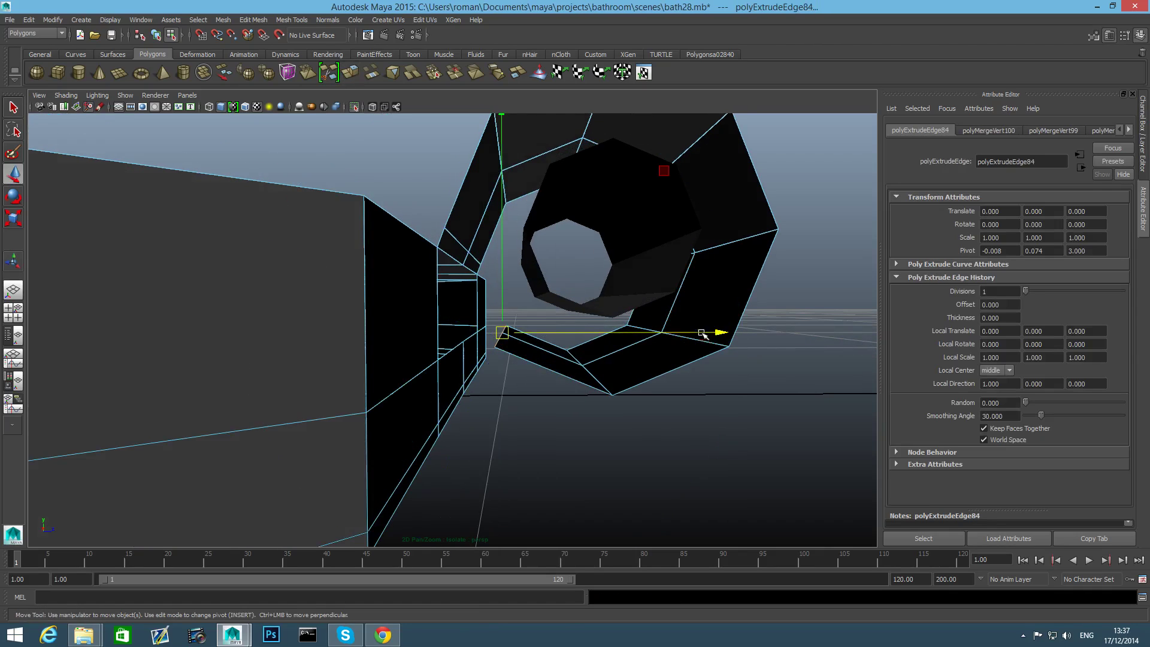
drag(717, 333, 700, 334)
alt+drag(682, 337, 669, 348)
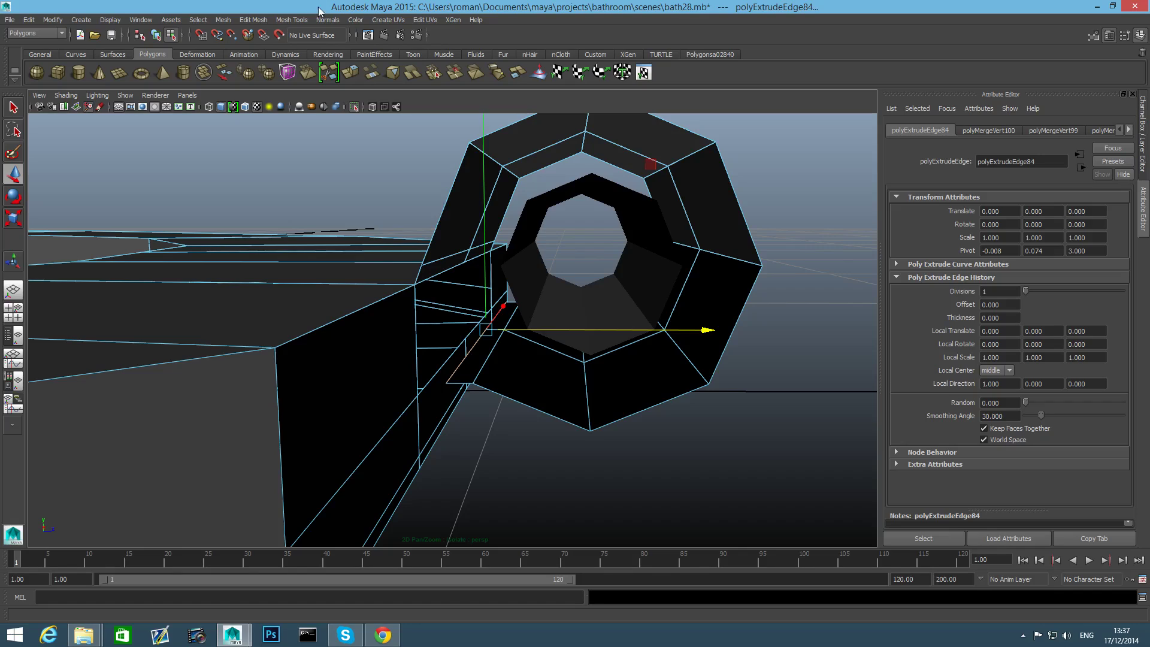
Merge the lower extruded strip's vertices onto the bottom of the seat ring's opening with the Merge Vertex Tool.
click(283, 20)
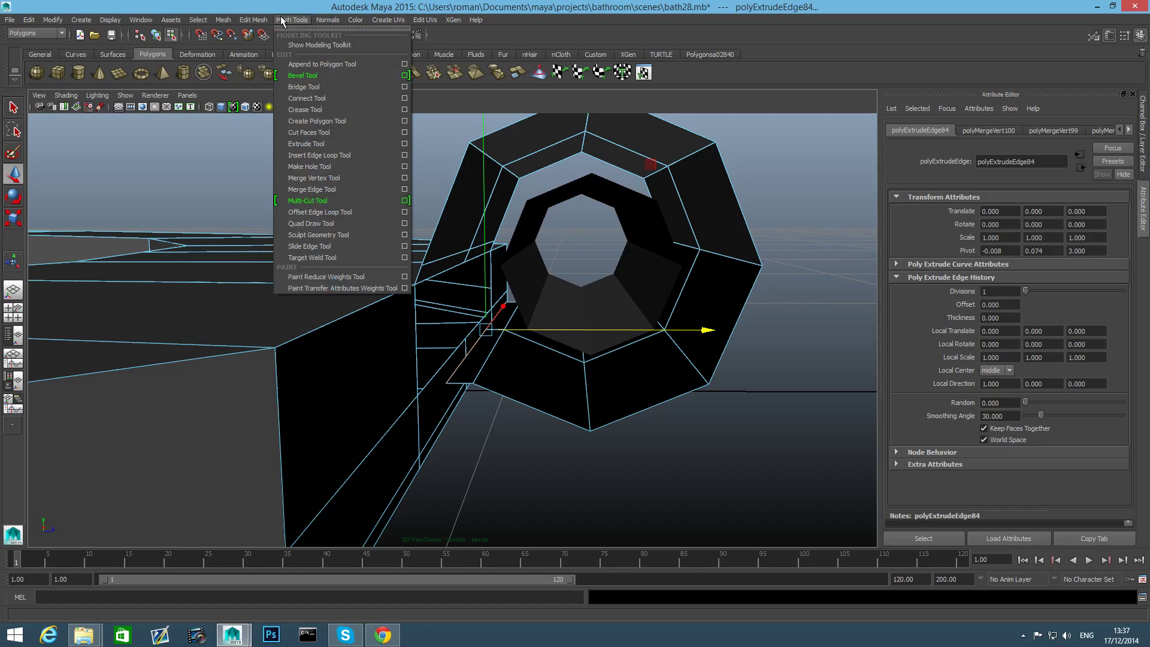
click(317, 168)
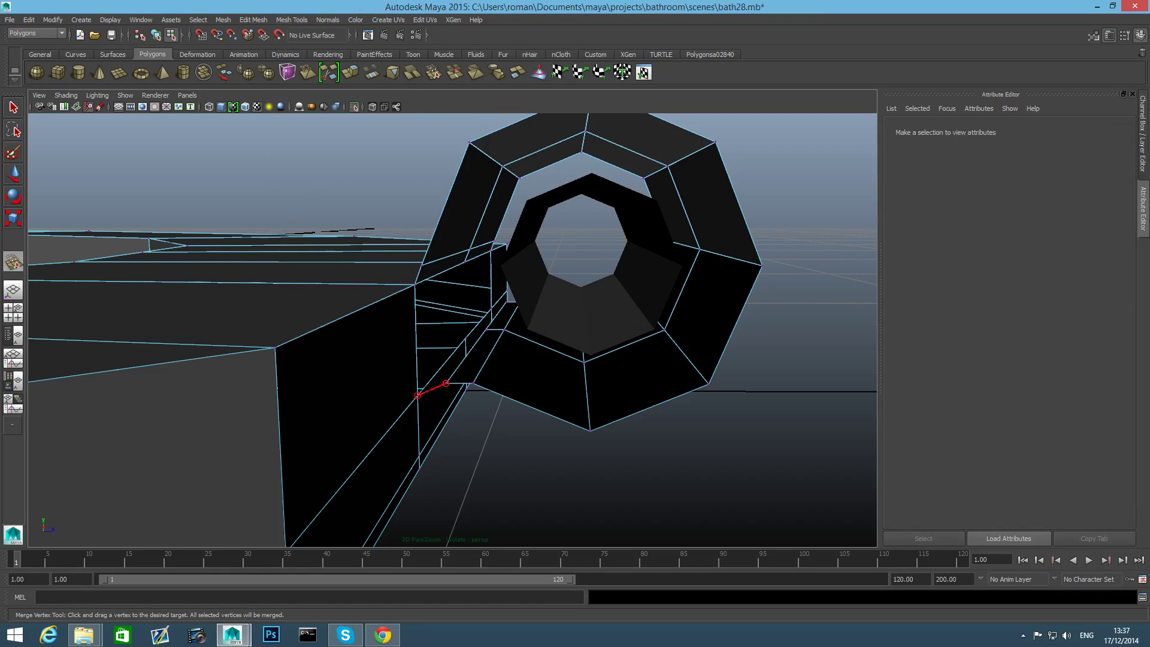
drag(418, 396, 417, 395)
drag(486, 329, 508, 306)
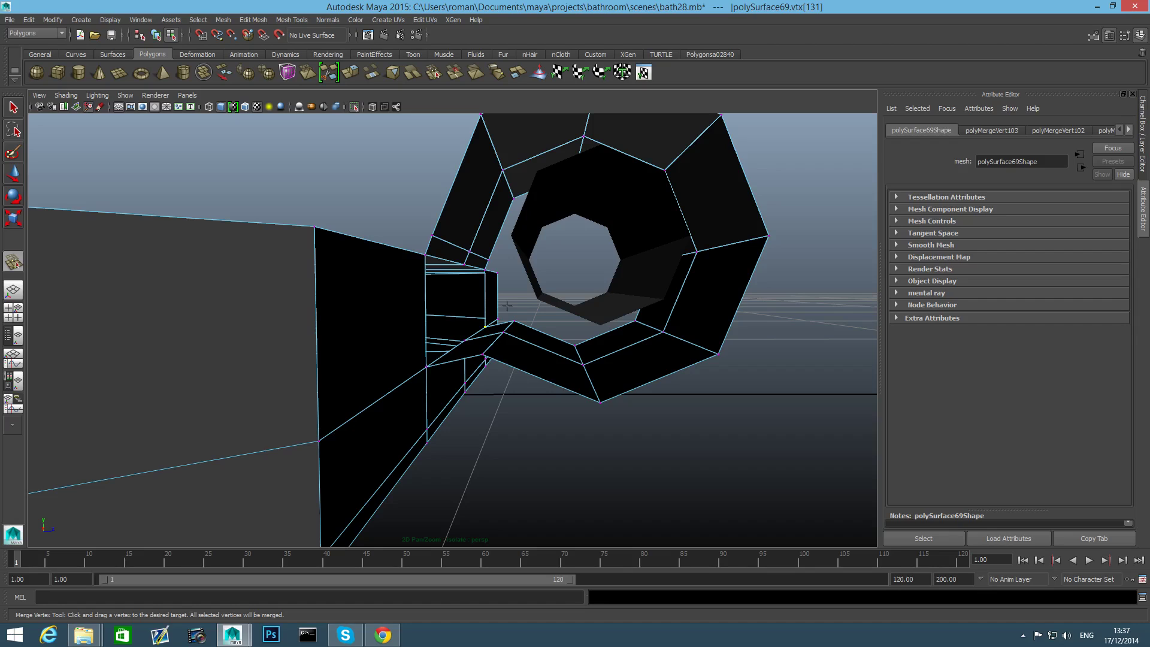
Combine the seat mesh with the barrel's inner surface in object mode and isolate the combined mesh.
key(F8)
key(F8)
key(F8)
scroll(507, 306, down, 5)
key(1)
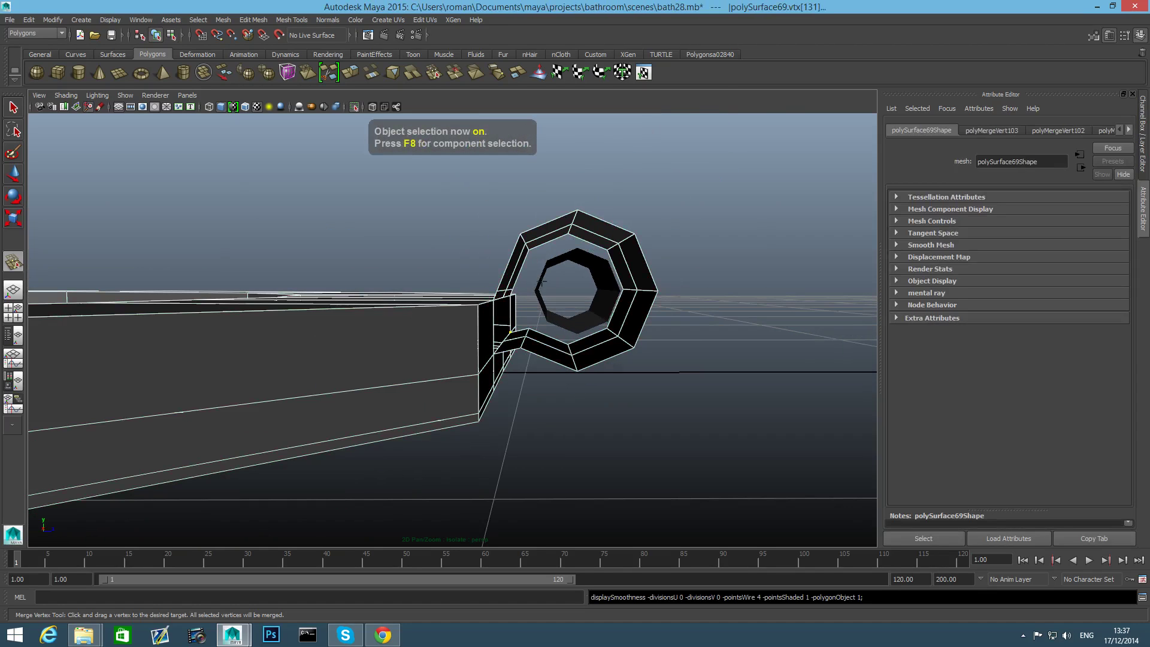
alt+drag(542, 287, 588, 305)
key(q)
click(548, 298)
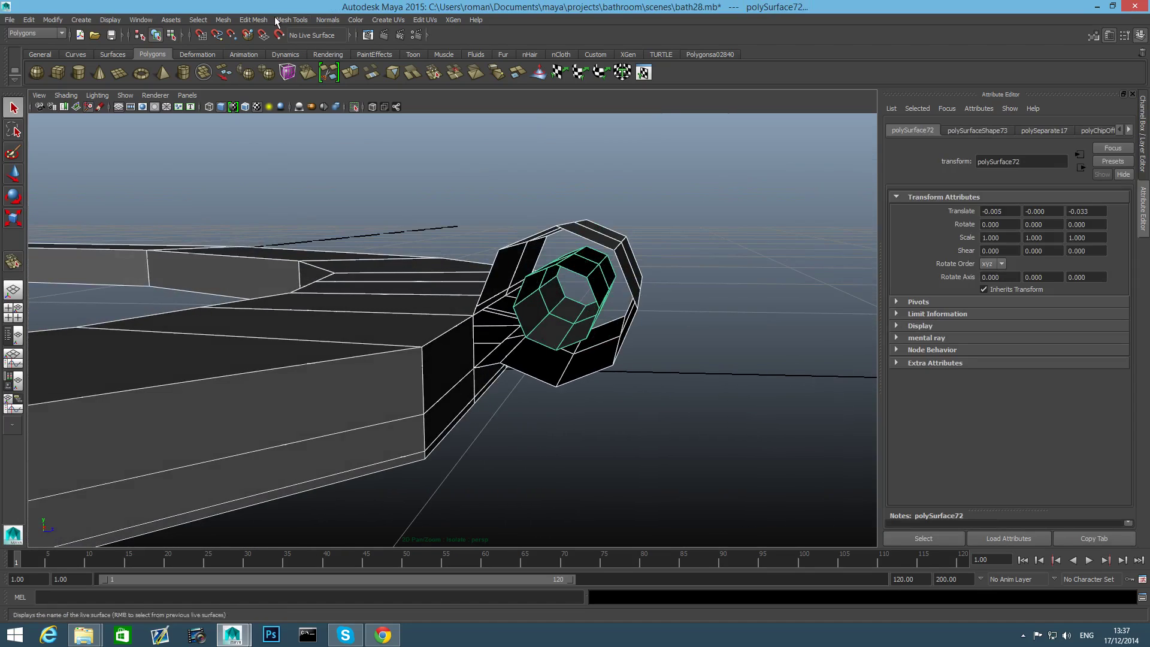
click(223, 20)
click(245, 54)
key(w)
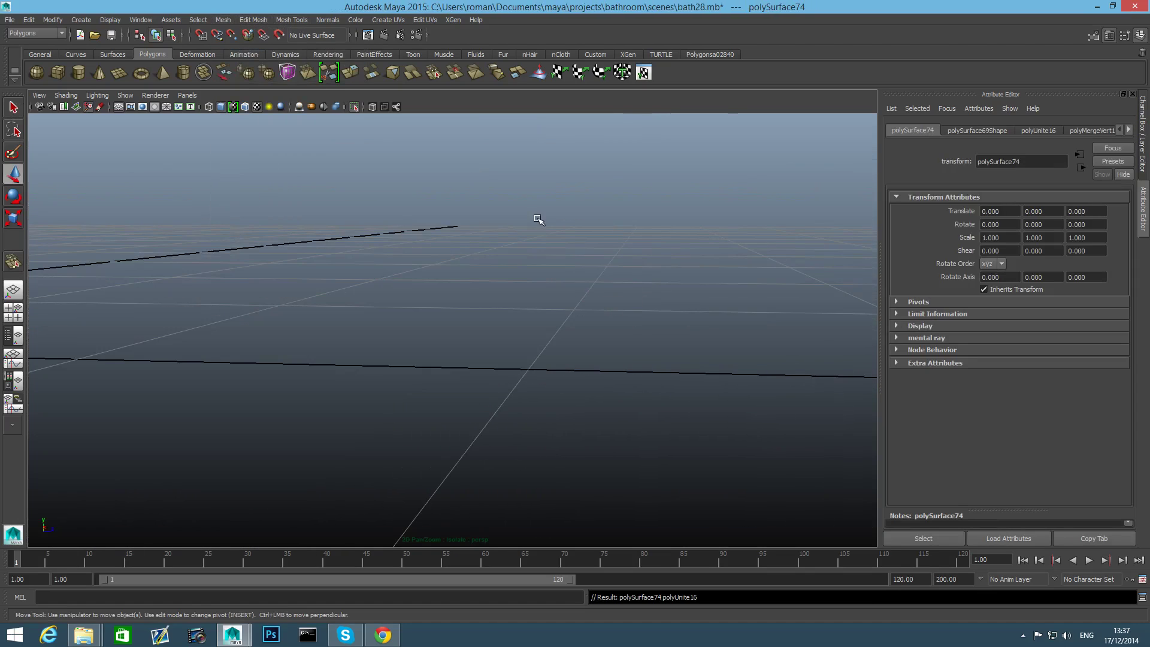
click(354, 106)
click(354, 107)
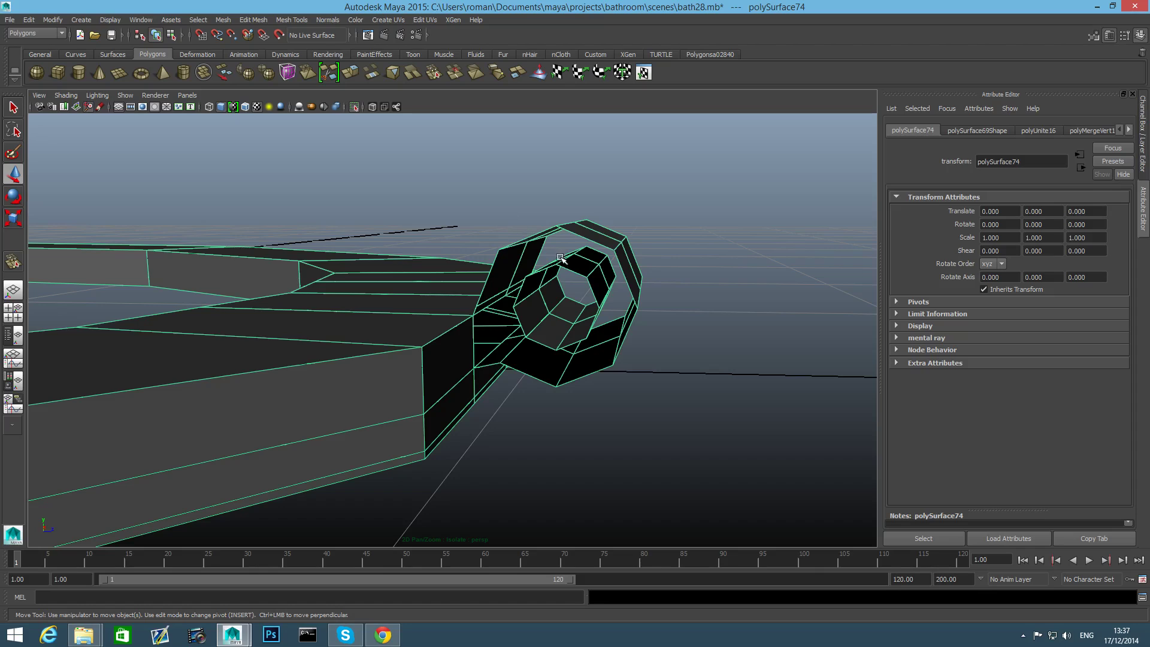
Extrude the border loop at one end of the barrel's inner surface and scale it out to the outer rim.
alt+drag(561, 259, 572, 258)
right_drag(571, 259, 570, 234)
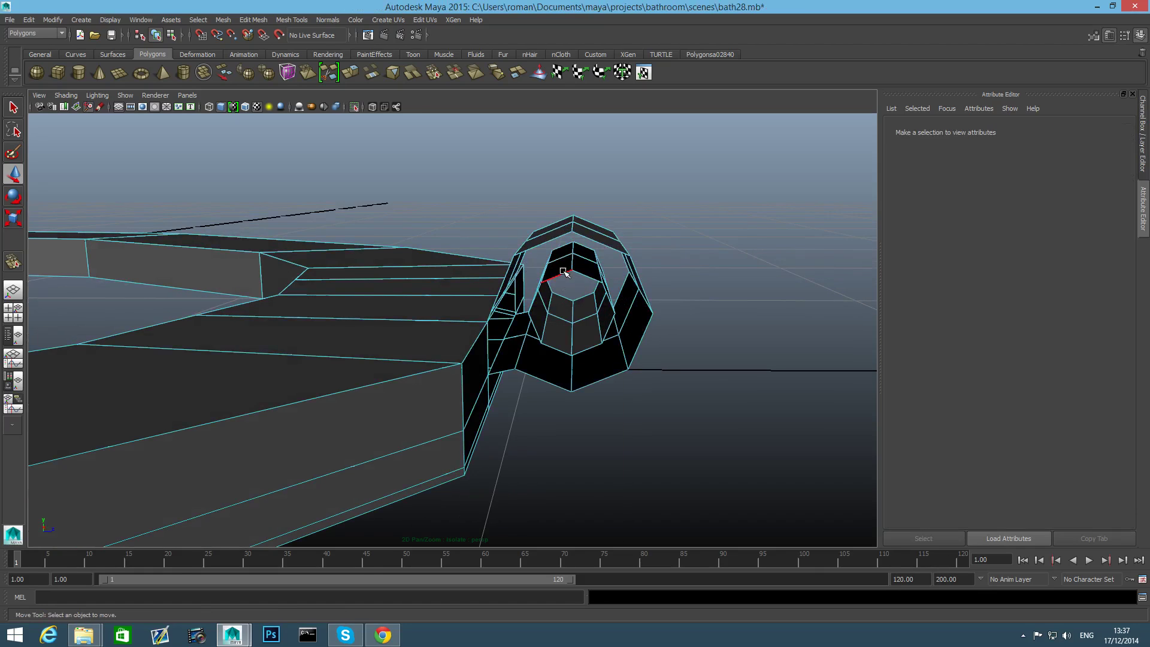
click(563, 272)
double_click(563, 273)
alt+drag(563, 272, 520, 274)
click(352, 74)
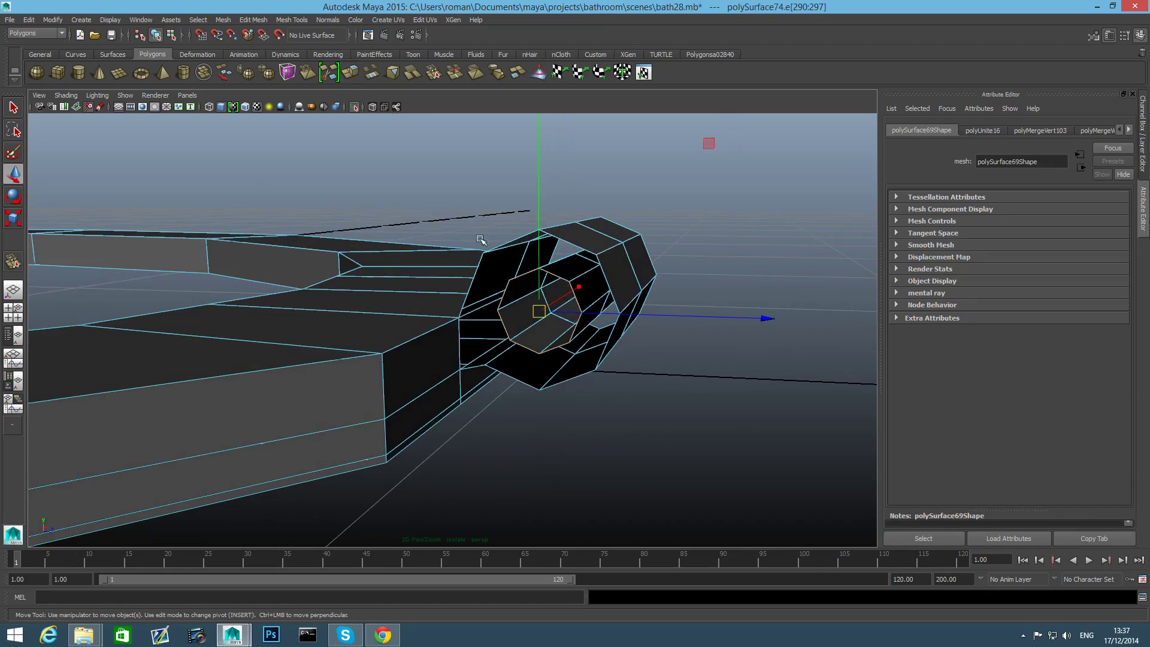
key(r)
drag(538, 312, 611, 321)
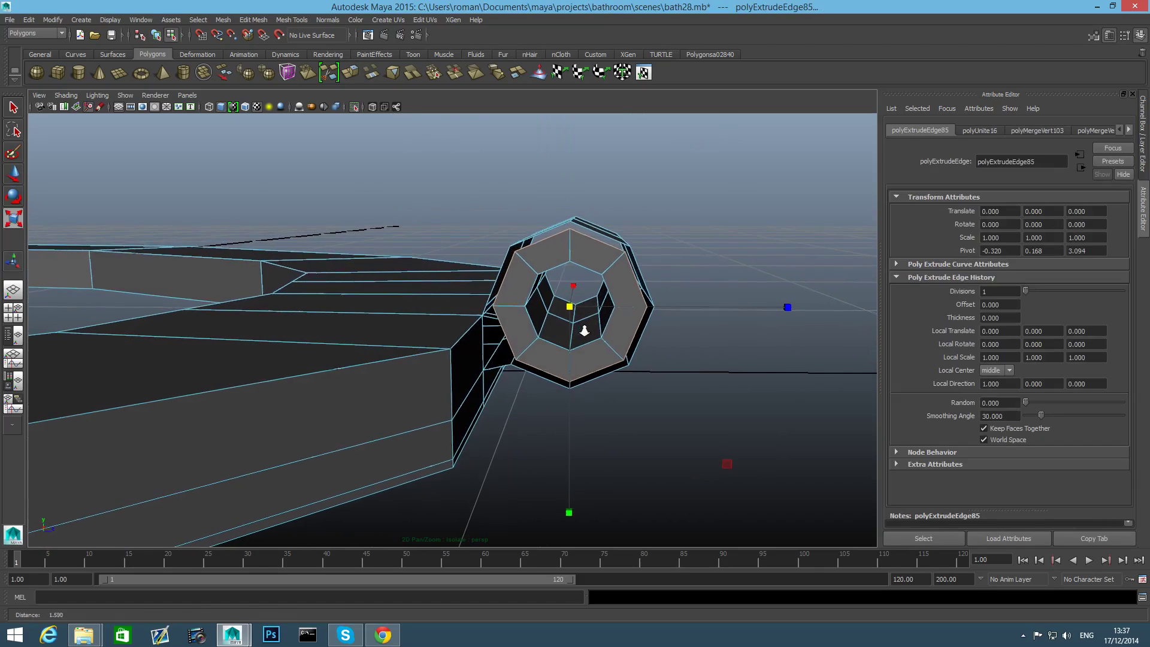
Merge each vertex of the extruded end cap onto the matching vertex of the barrel's outer rim.
click(254, 20)
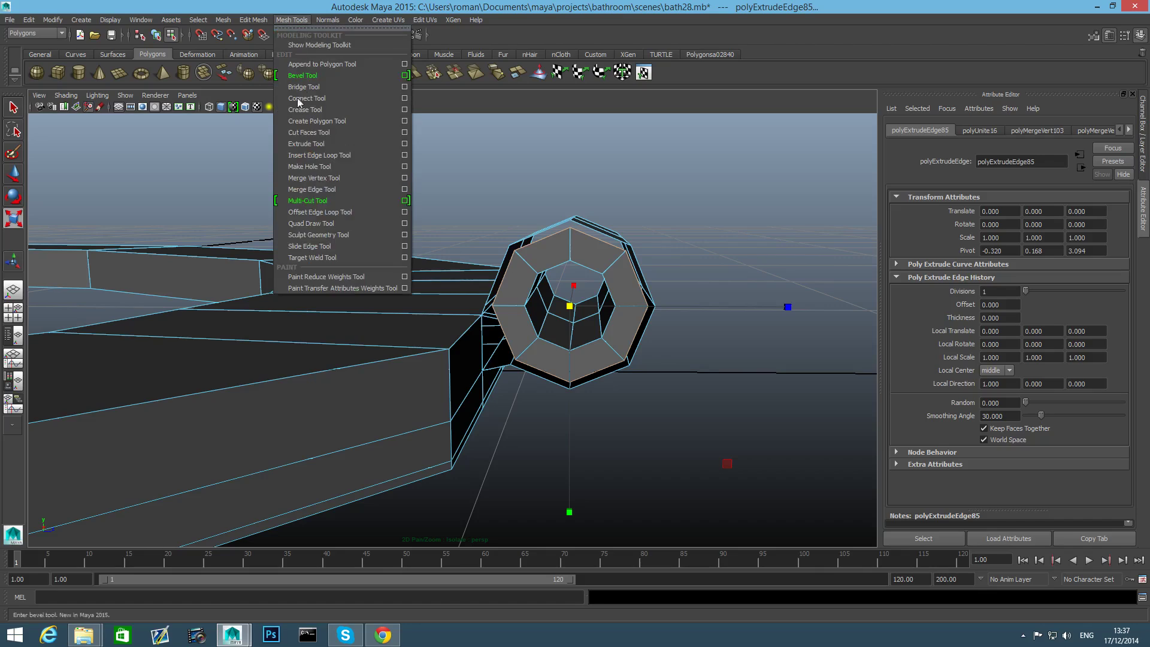
click(335, 187)
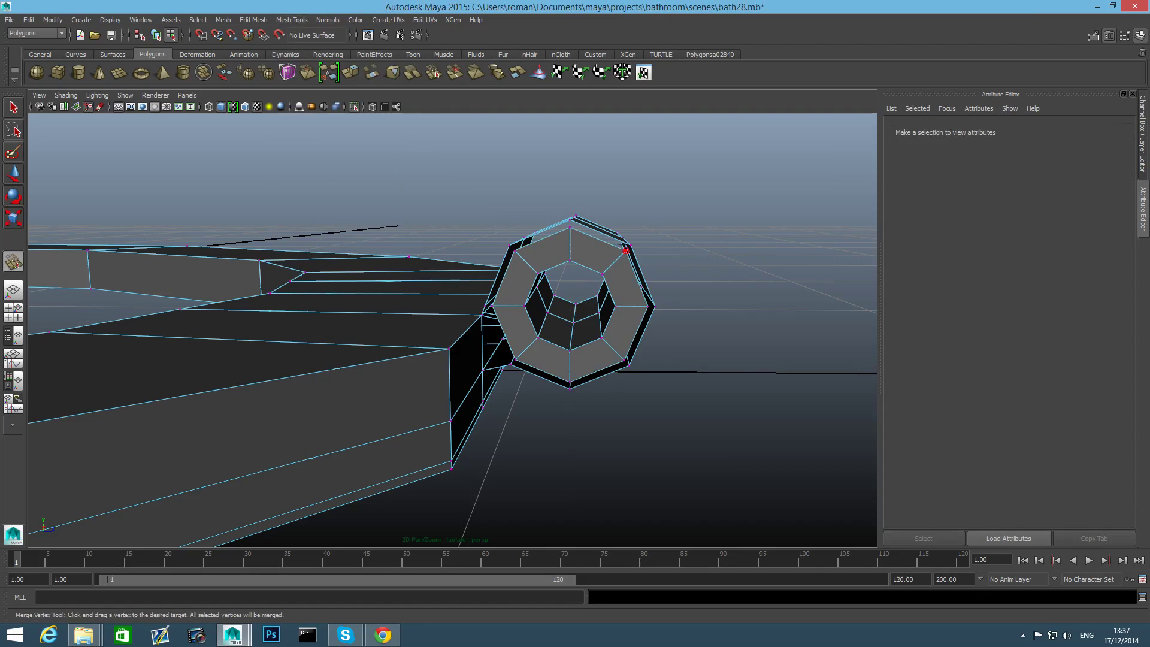
drag(625, 249, 570, 220)
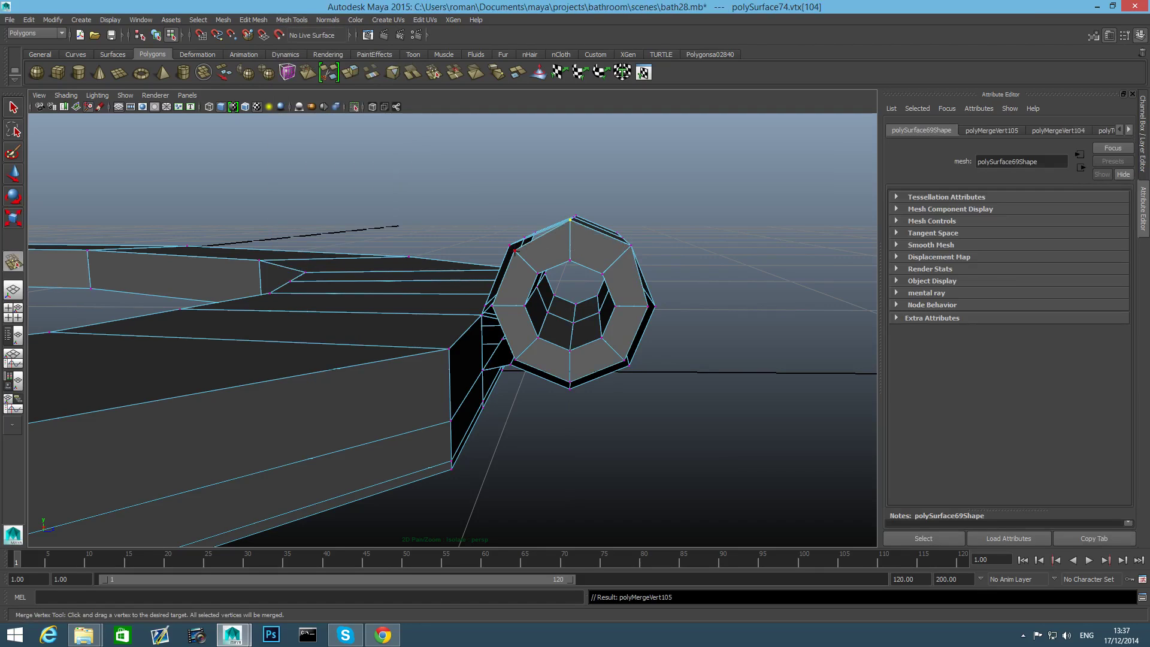
drag(514, 251, 509, 245)
drag(488, 305, 486, 306)
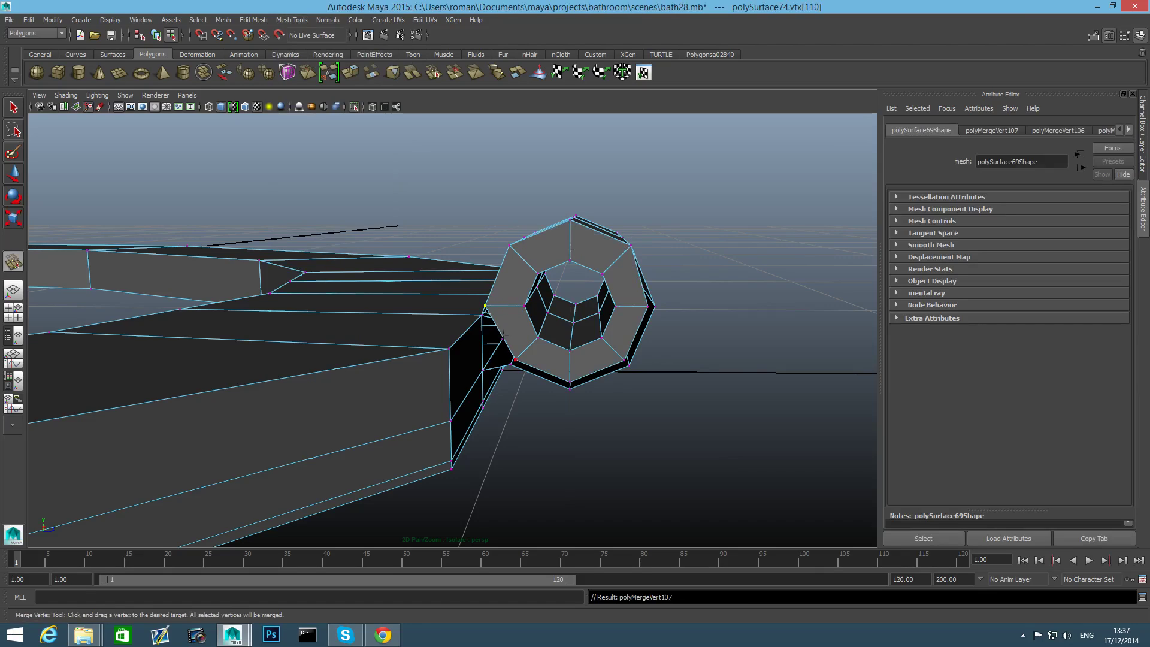
drag(514, 360, 570, 388)
drag(626, 360, 630, 365)
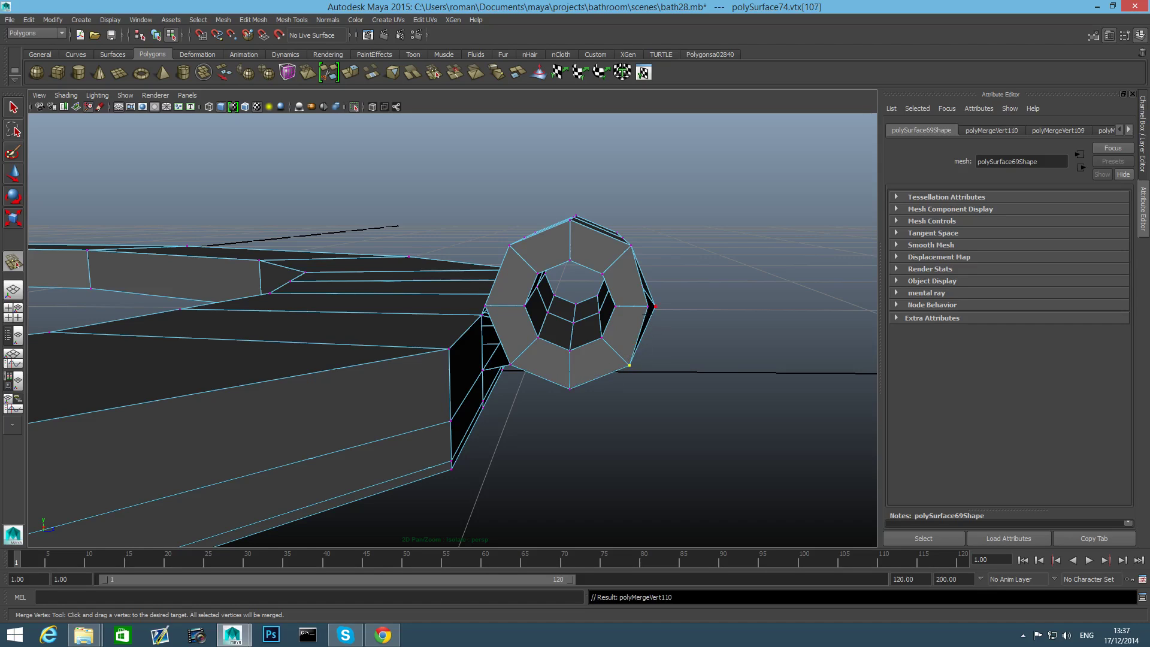
drag(648, 306, 654, 307)
mouse_move(617, 349)
alt+mouse_down()
mouse_move(630, 354)
mouse_move(604, 339)
alt+mouse_up()
alt+right_drag(605, 339, 623, 383)
alt+drag(624, 383, 613, 397)
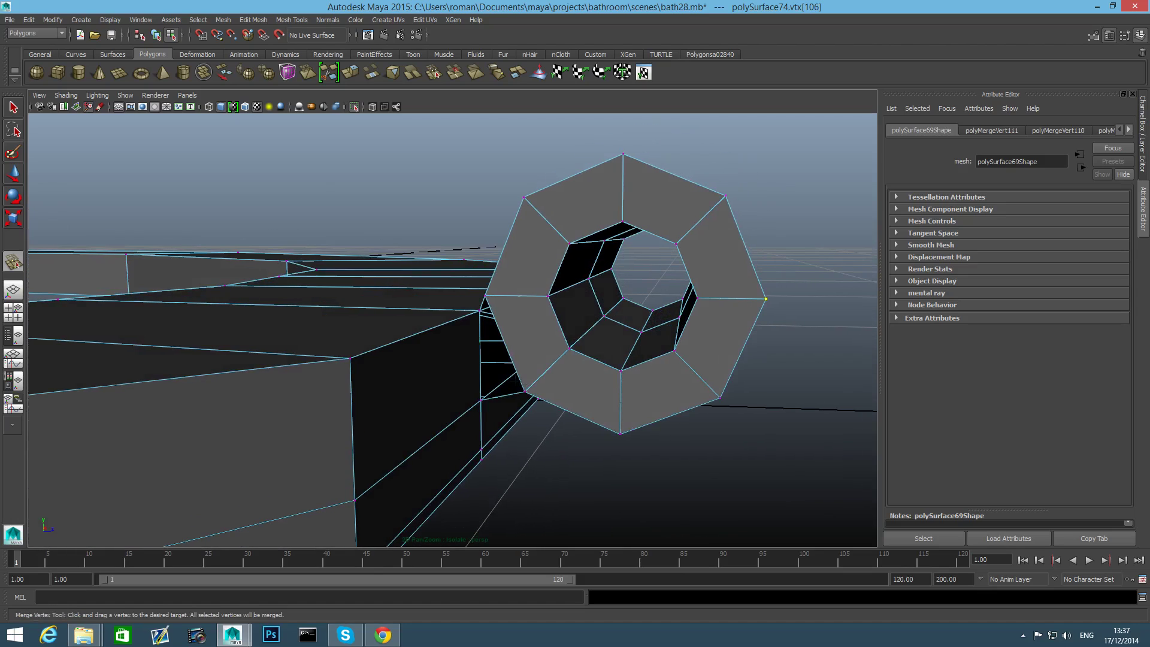
Fill the open side hole between the barrel and the seat ring at the capped end.
right_drag(507, 327, 509, 299)
key(q)
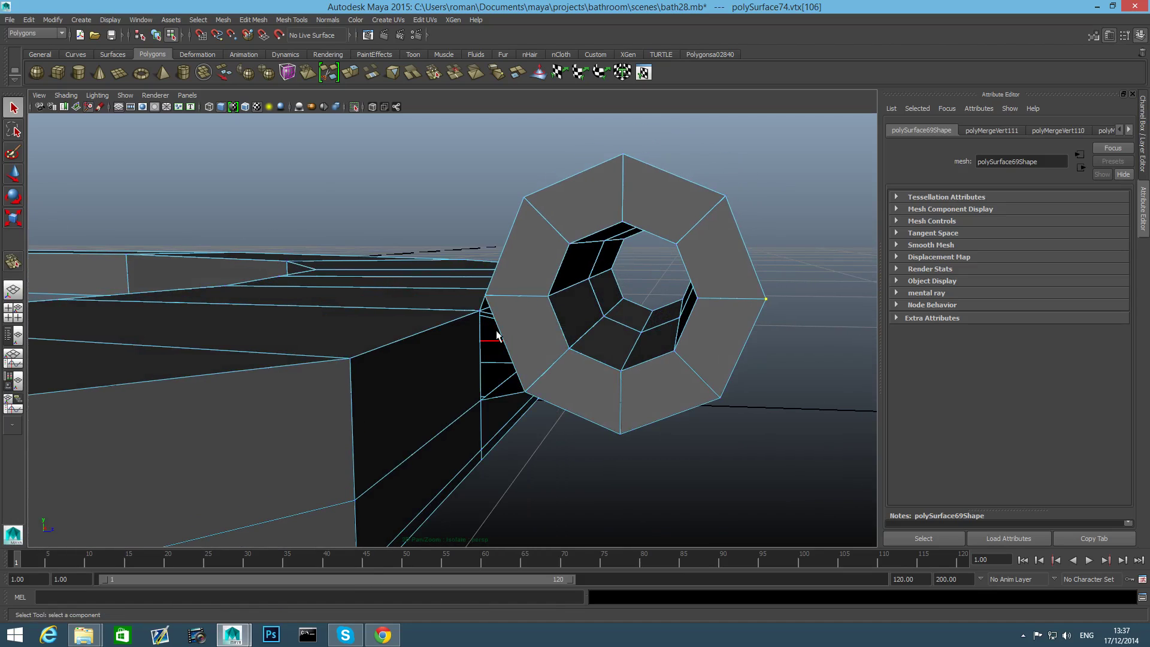
double_click(501, 334)
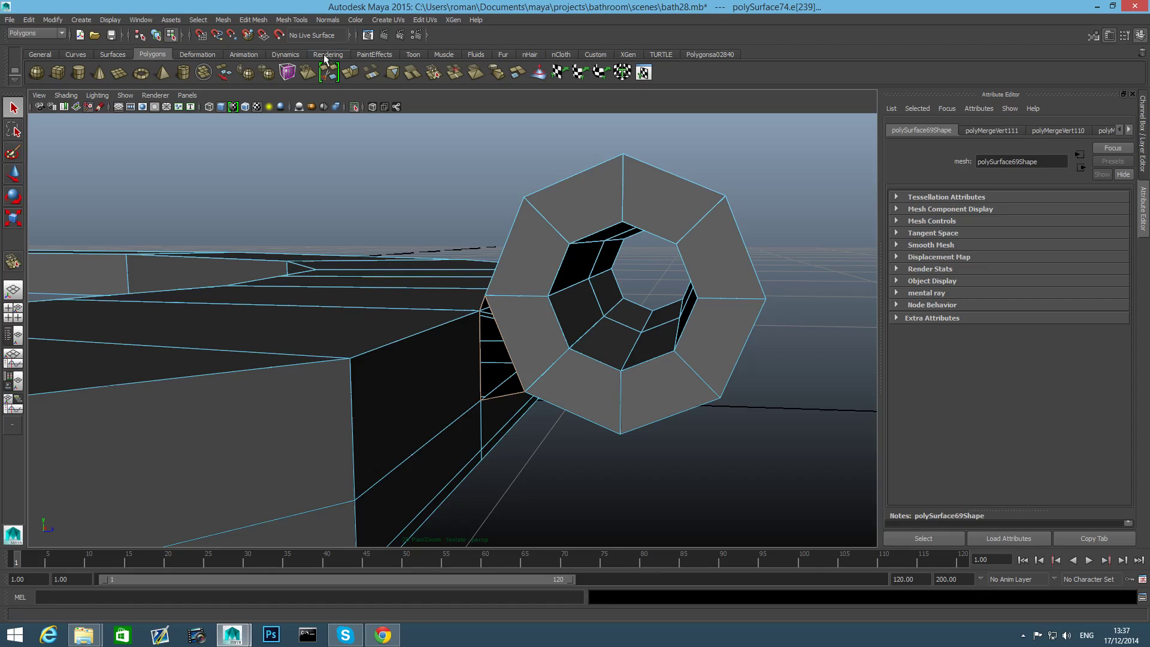
click(216, 21)
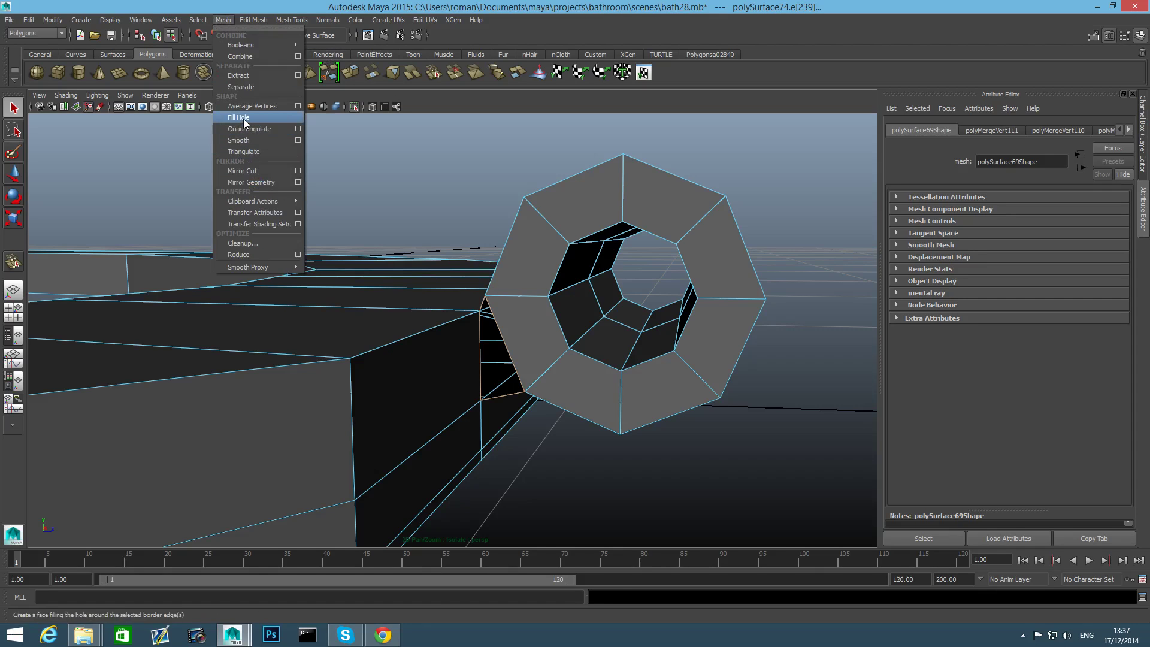
click(243, 119)
key(w)
Extrude the border loop at the opposite end of the barrel's inner surface and scale it out toward the outer rim.
alt+drag(614, 286, 494, 257)
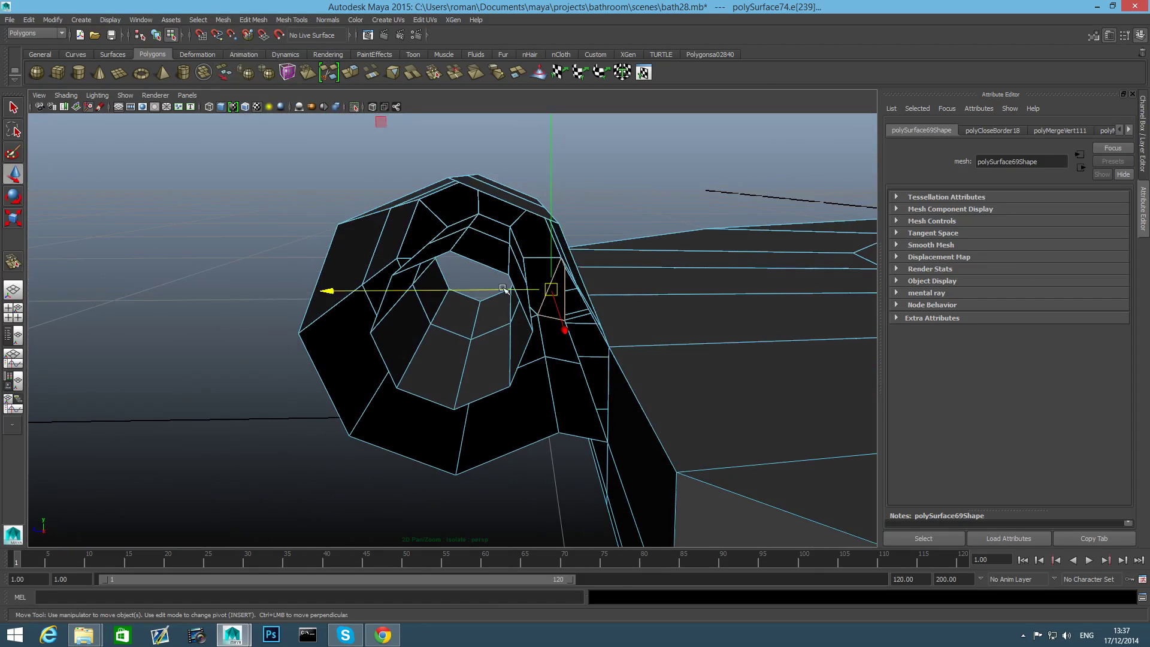
right_drag(493, 256, 491, 233)
double_click(480, 262)
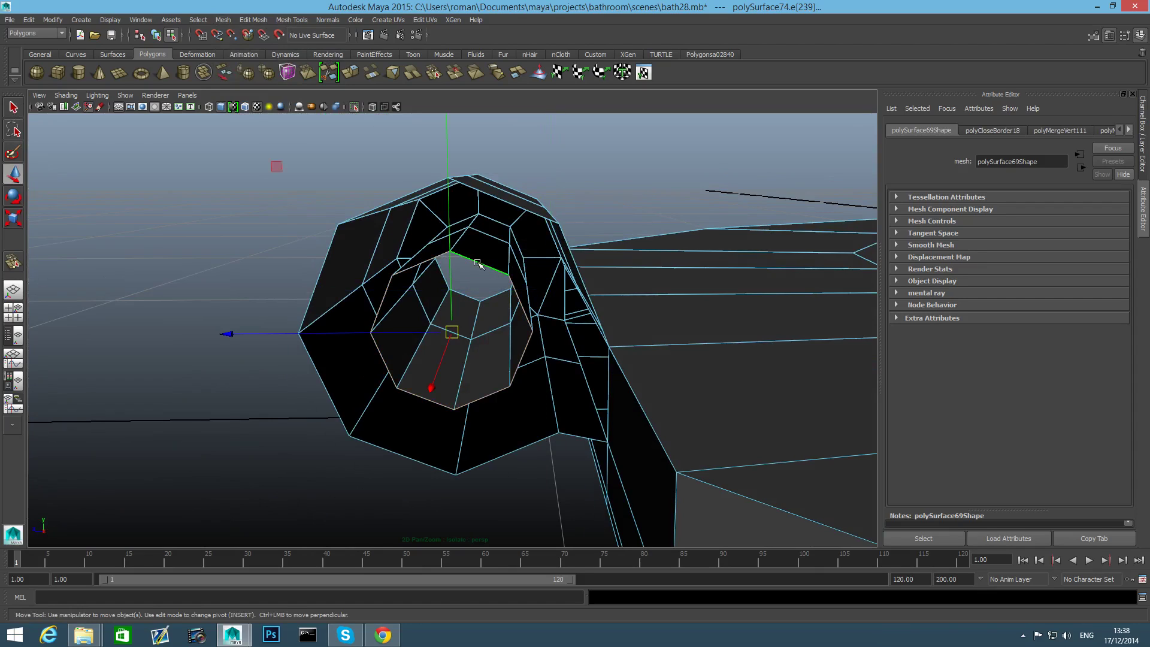
alt+right_drag(544, 288, 510, 285)
click(350, 72)
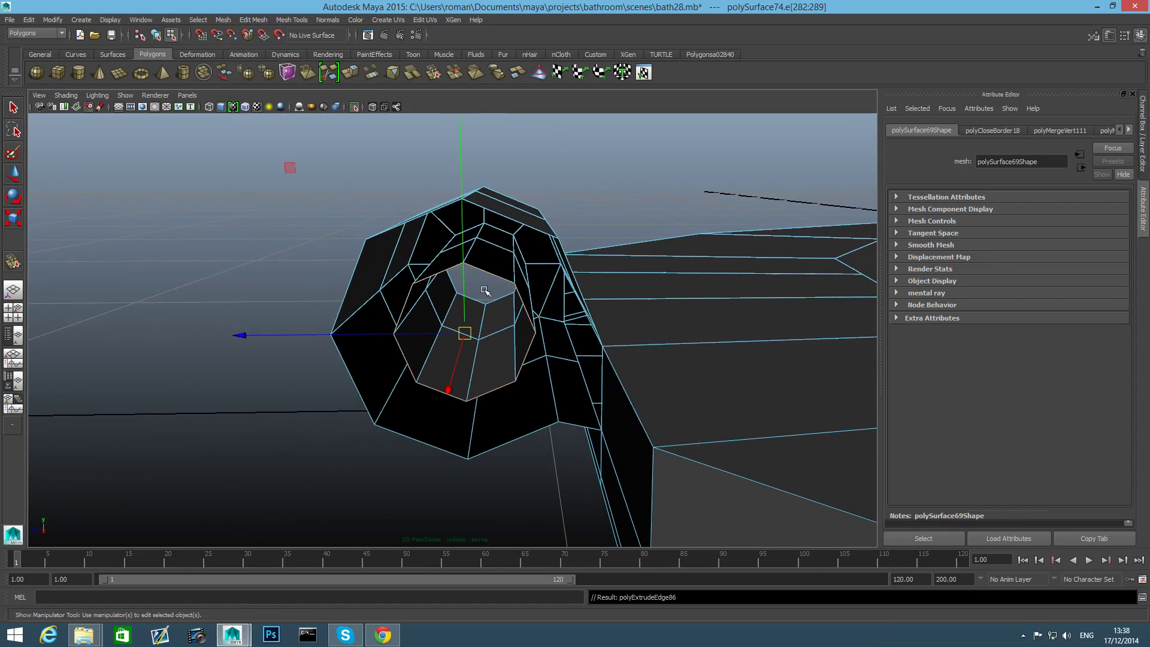
drag(483, 338, 542, 337)
Merge the second end cap's outer vertices one by one onto the matching vertices of the barrel's outer rim.
click(291, 20)
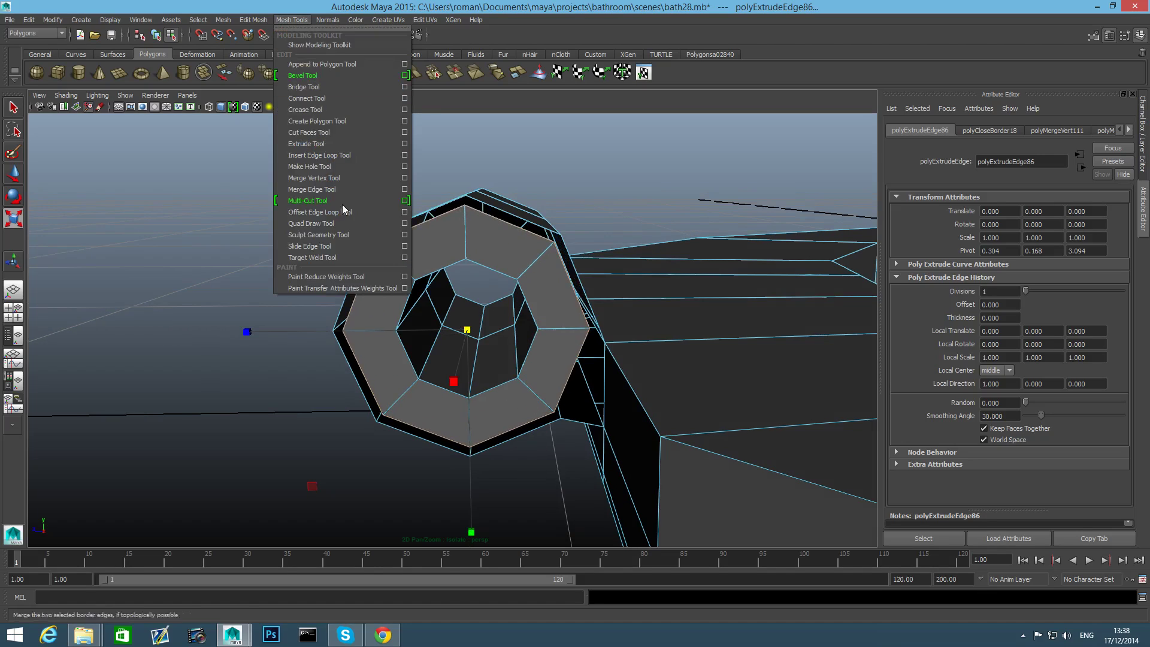
click(347, 177)
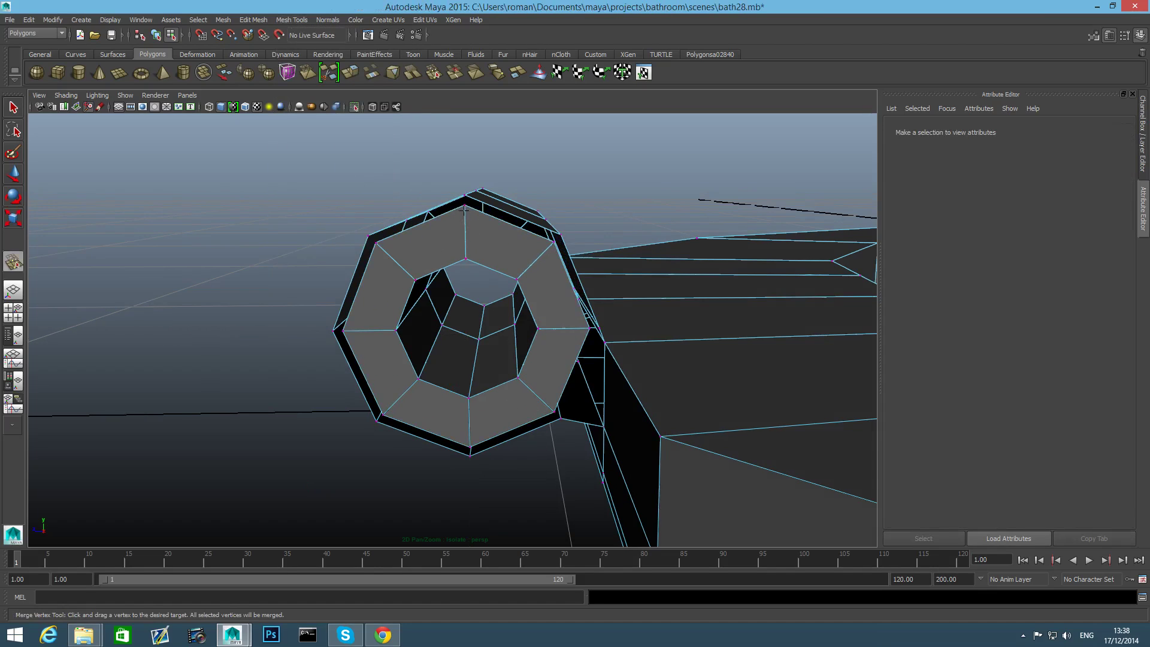
drag(464, 207, 561, 235)
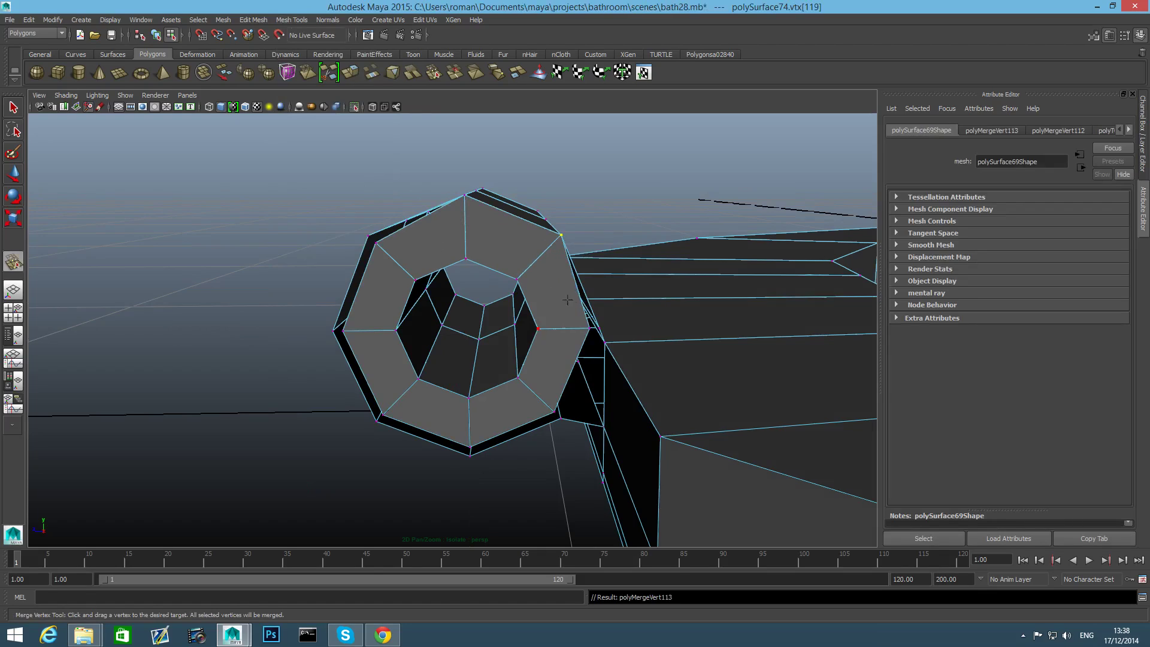
drag(589, 328, 599, 328)
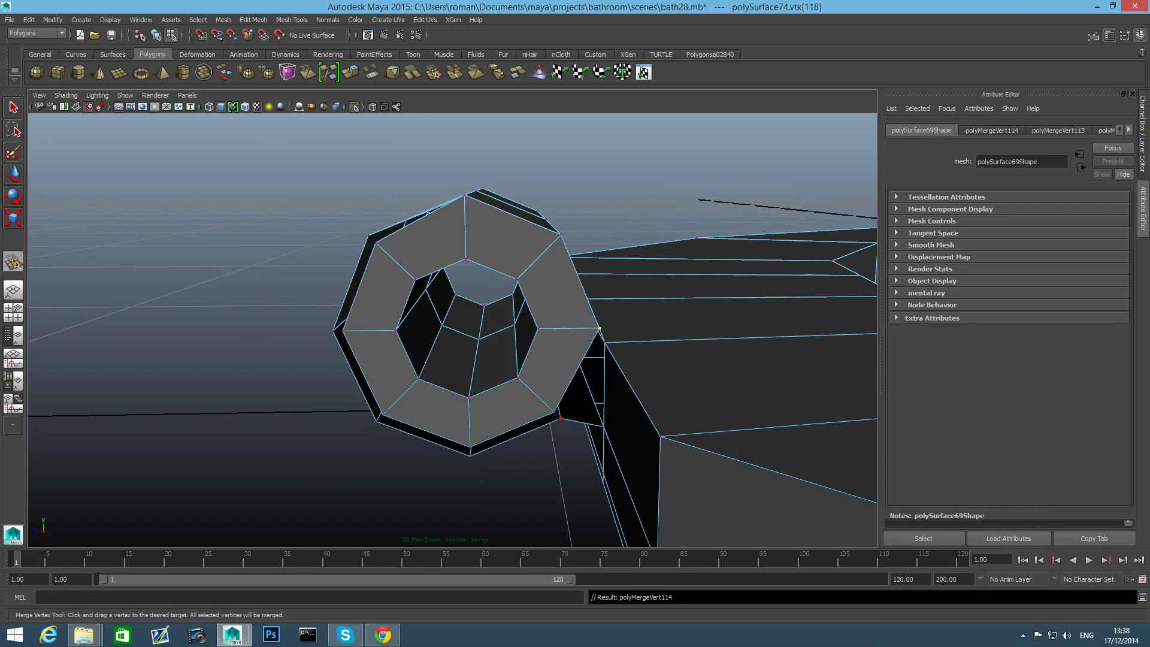
drag(555, 412, 561, 418)
drag(469, 447, 470, 455)
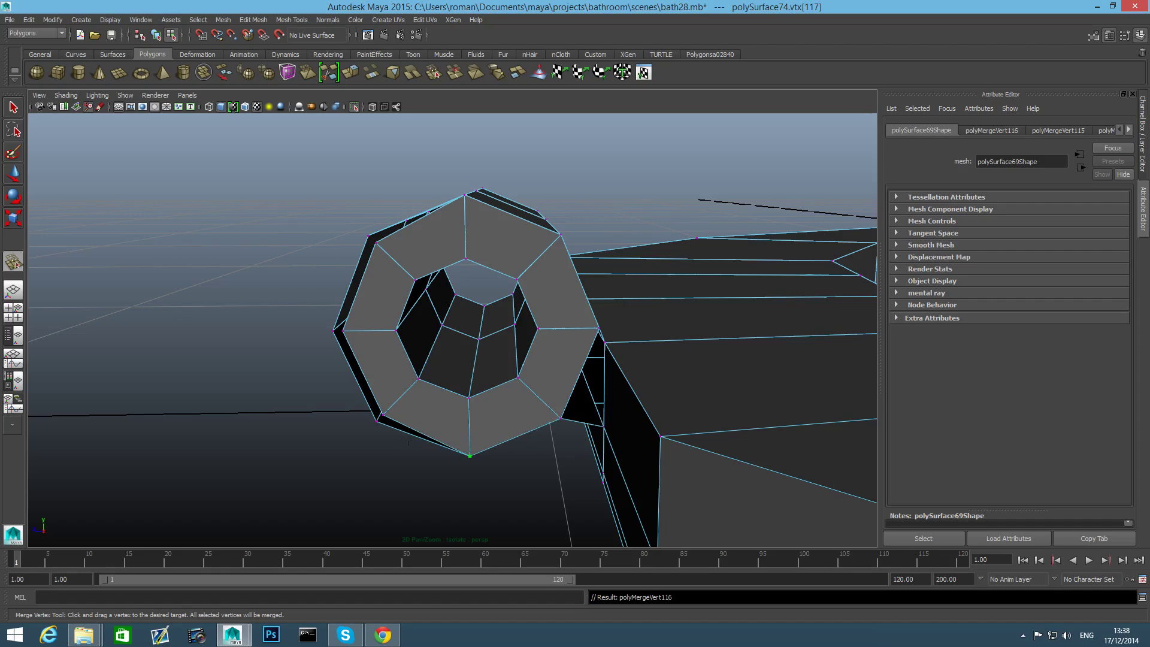
drag(383, 413, 376, 421)
drag(343, 329, 334, 330)
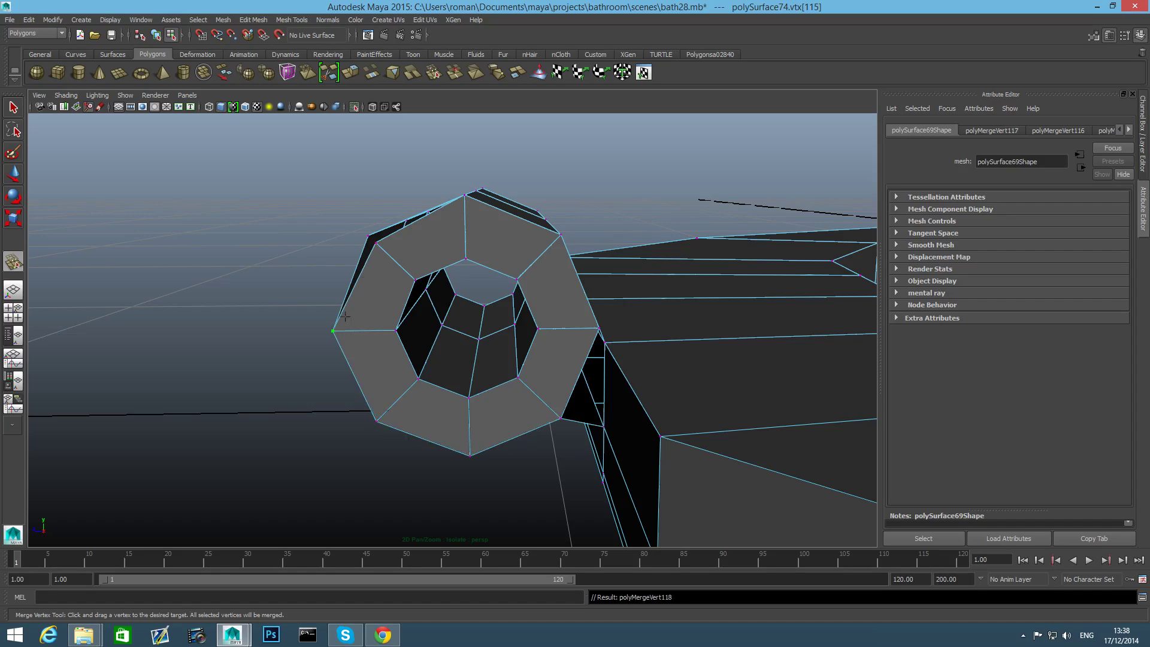
drag(375, 242, 368, 236)
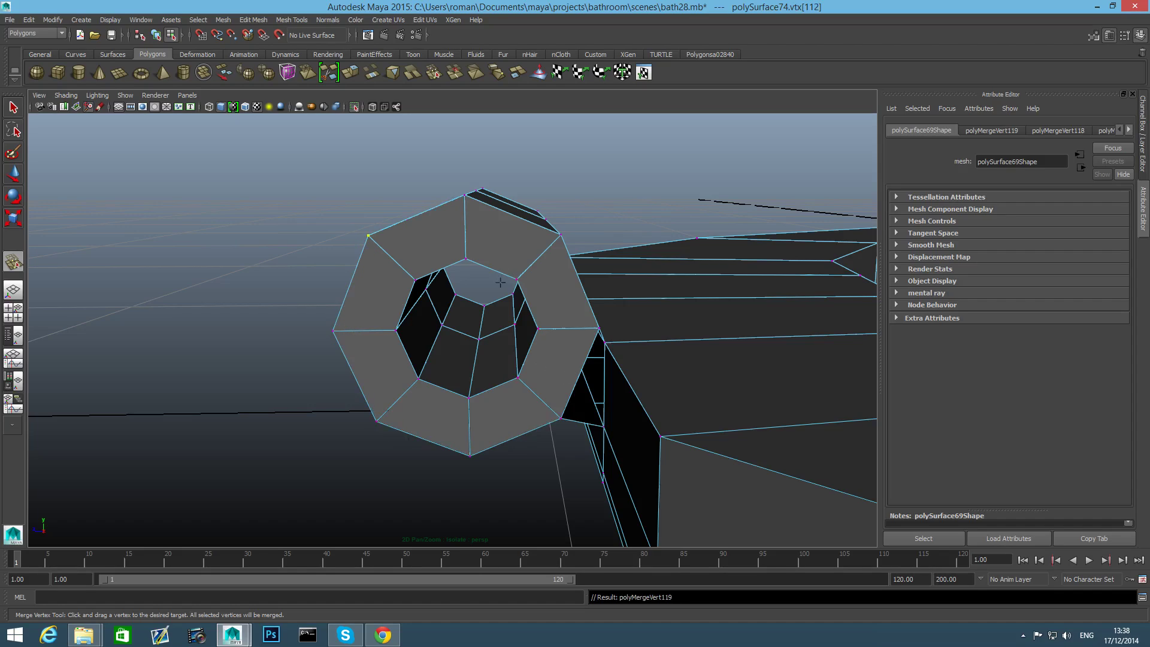
Fill the open side hole between the barrel and the seat ring at the second capped end and return to object mode.
key(F8)
right_click(461, 285)
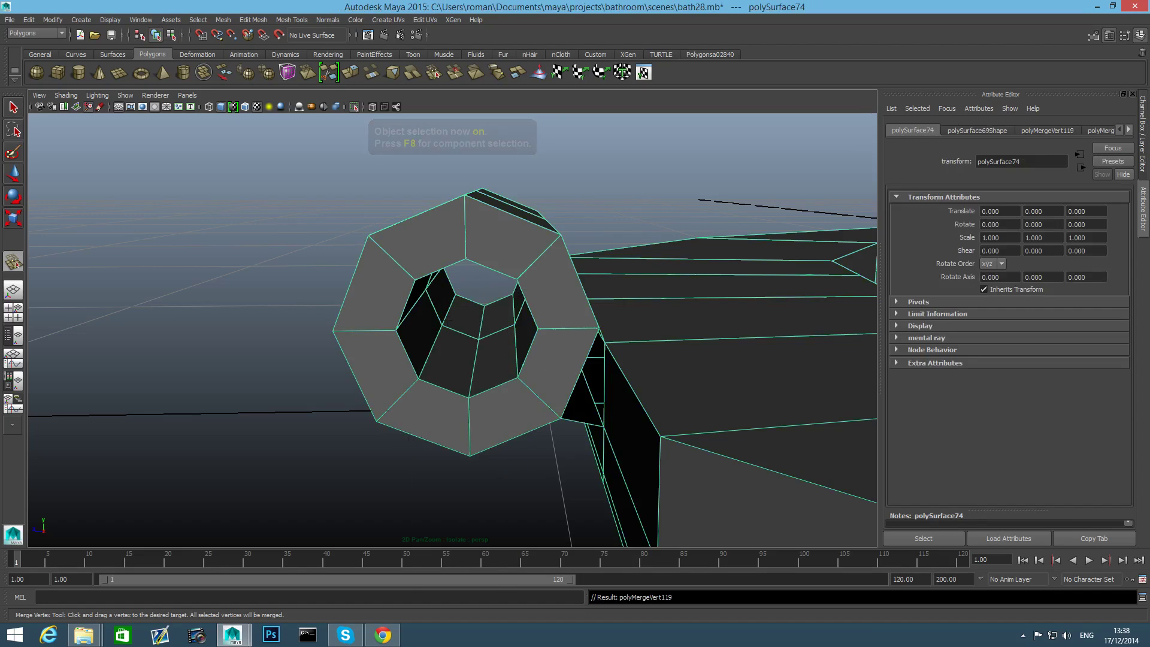
right_drag(448, 319, 447, 292)
click(14, 107)
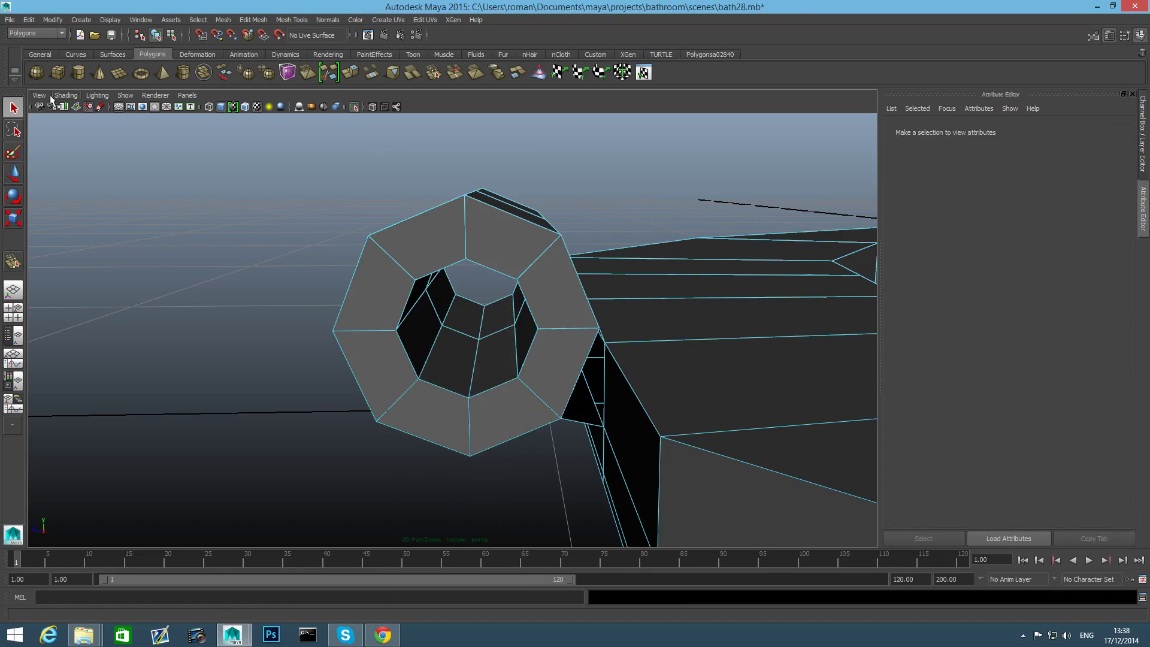
click(579, 371)
shift+click(603, 383)
alt+drag(603, 383, 572, 365)
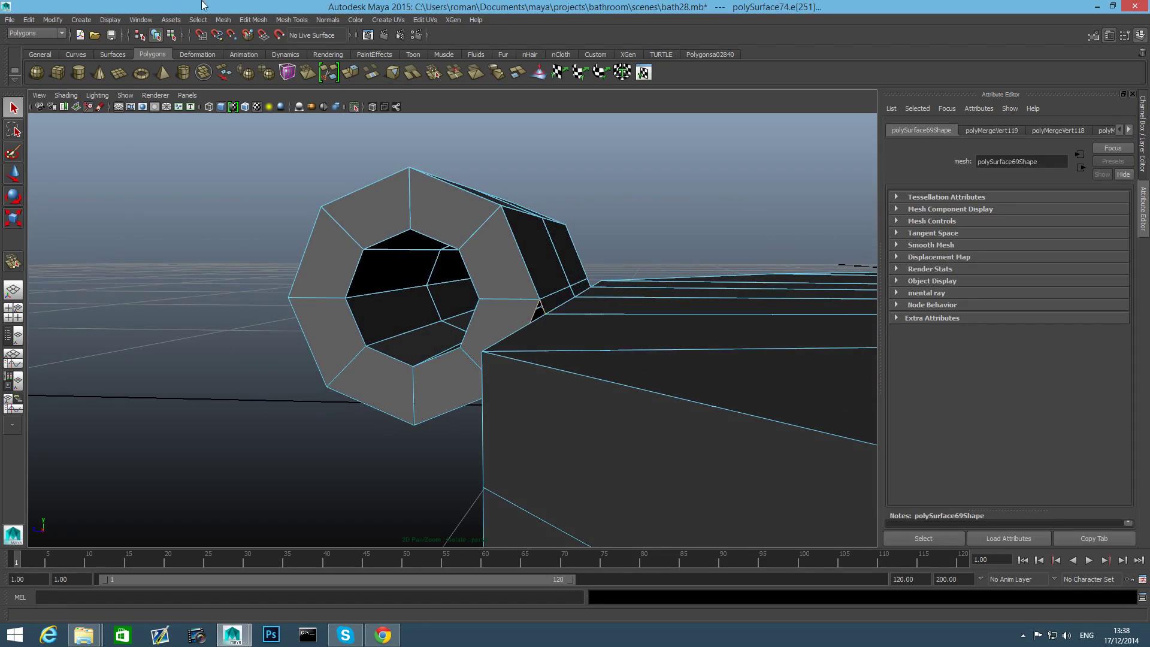
click(224, 20)
click(254, 121)
key(w)
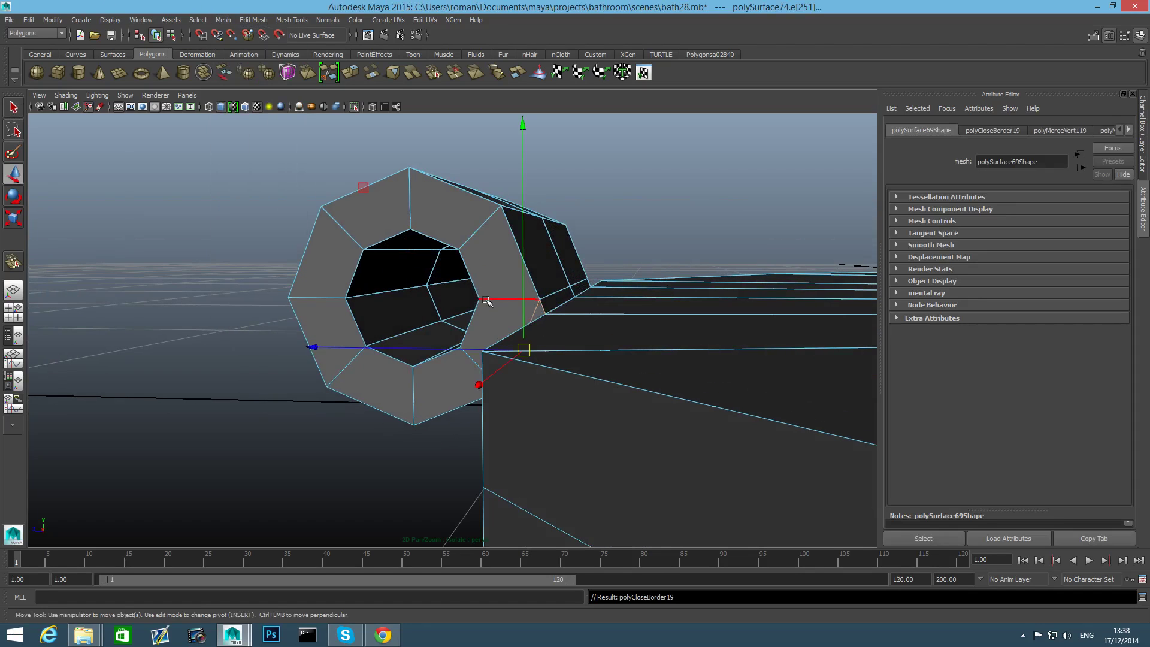
alt+drag(485, 303, 510, 314)
key(F8)
key(F8)
Examine the joined seat and barrel from several angles, toggling the smooth preview on and off again.
scroll(539, 377, down, 5)
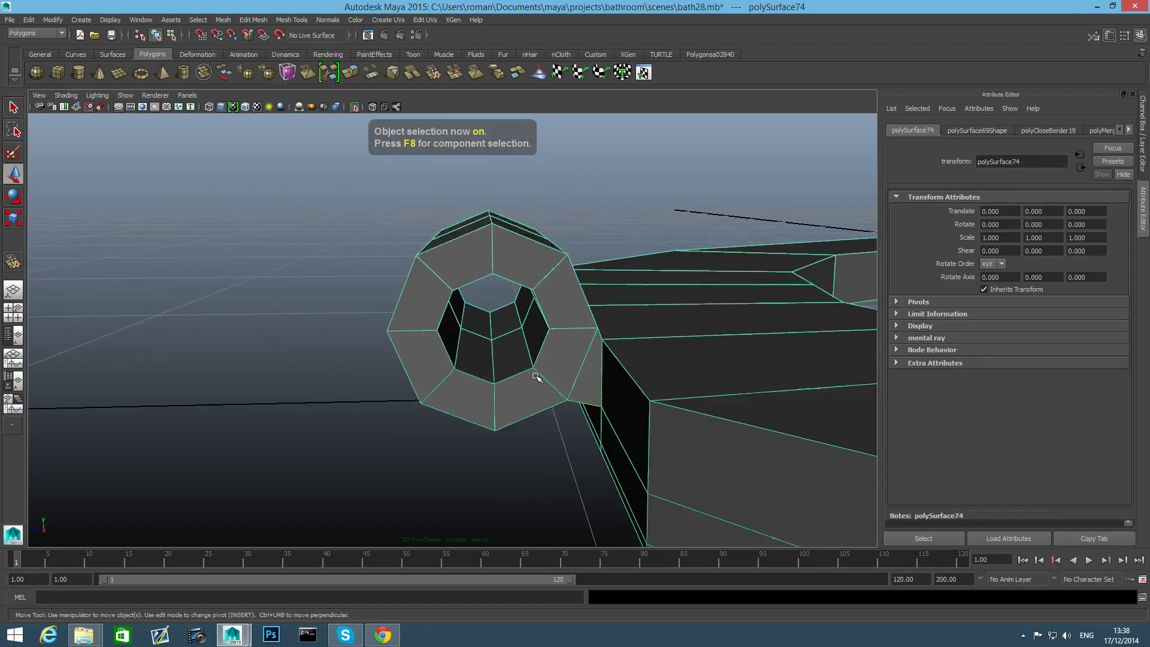
alt+drag(524, 383, 804, 419)
scroll(552, 385, down, 5)
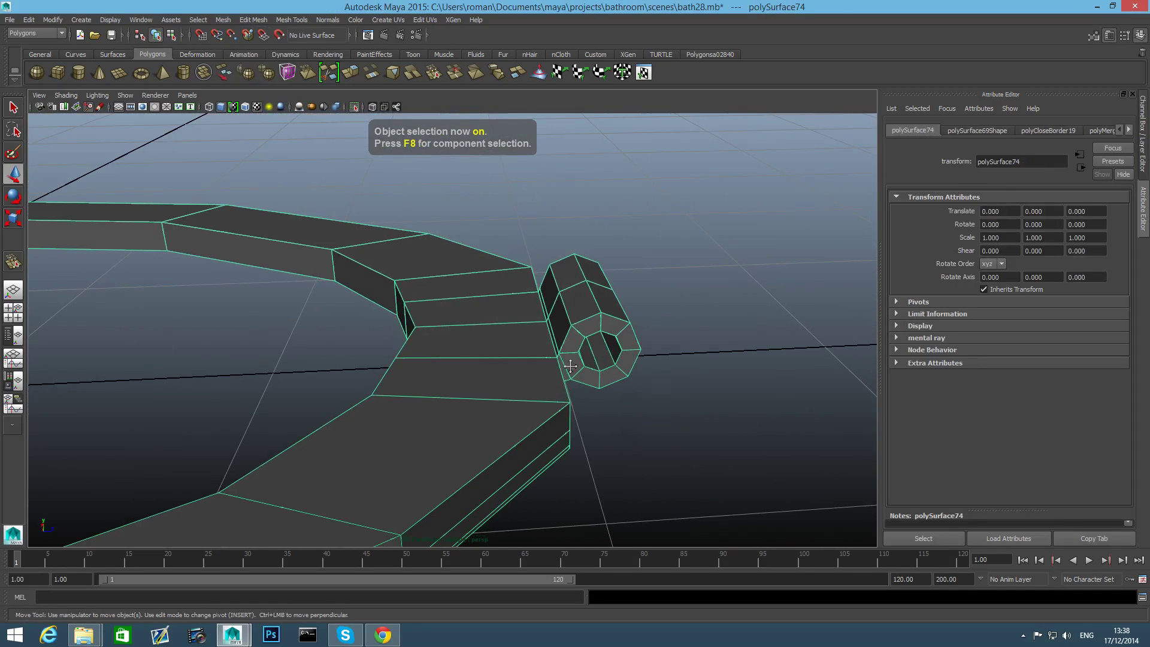
alt+drag(552, 385, 596, 341)
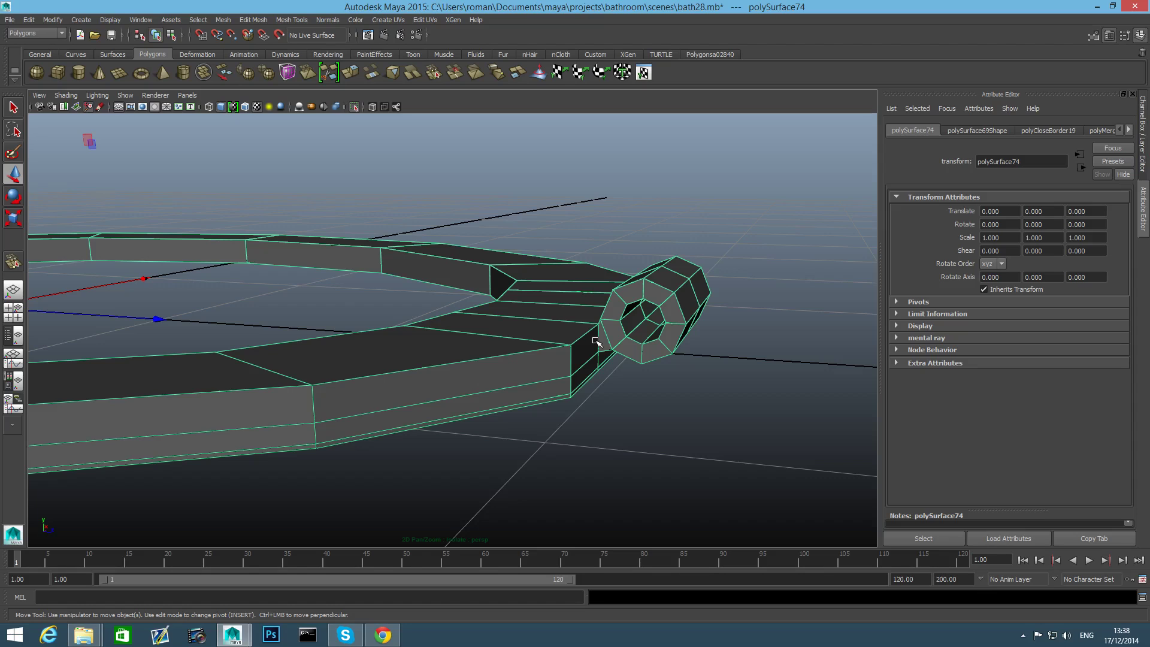
key(3)
alt+drag(600, 367, 490, 378)
scroll(491, 377, down, 3)
alt+middle_drag(491, 377, 513, 363)
key(1)
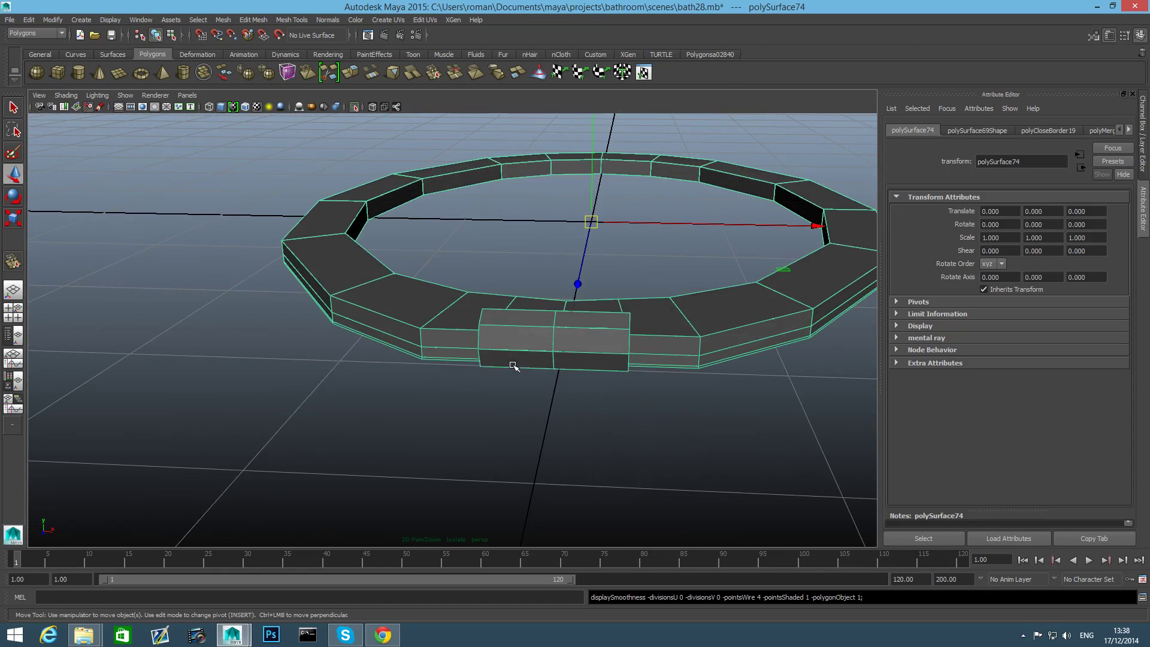
Insert supporting edge loops across the seat ring beside the barrel's first end and along that end's outer and inner rims.
alt+right_drag(514, 365, 706, 410)
alt+drag(706, 411, 597, 368)
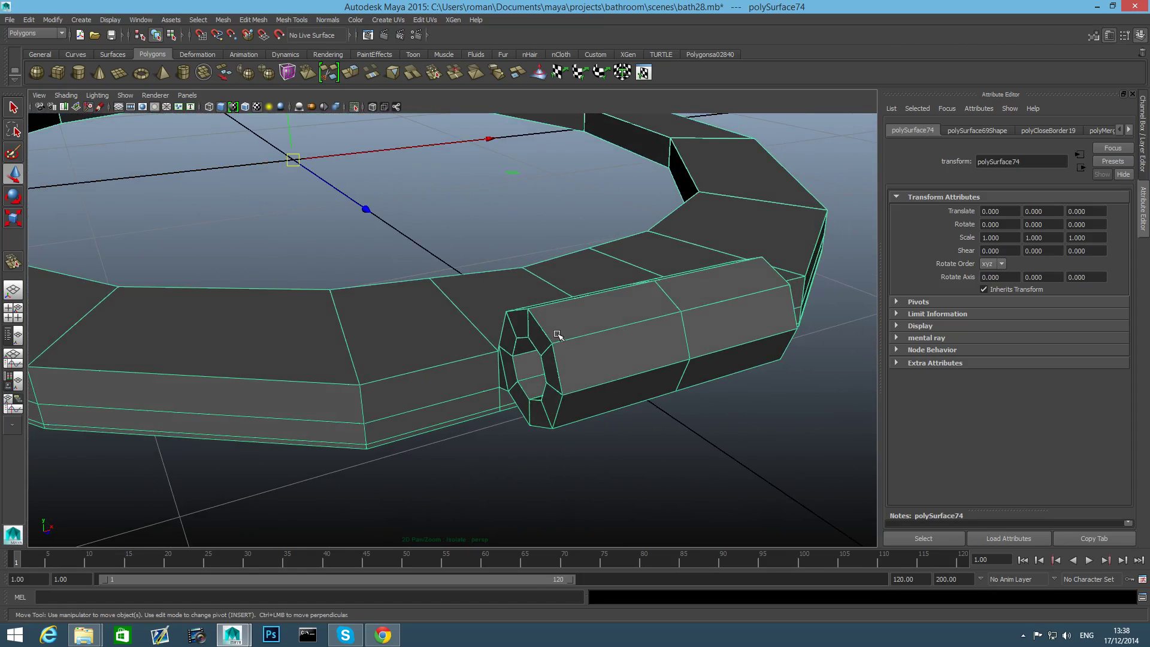
shift+right_drag(559, 335, 505, 351)
alt+drag(568, 341, 587, 329)
click(505, 366)
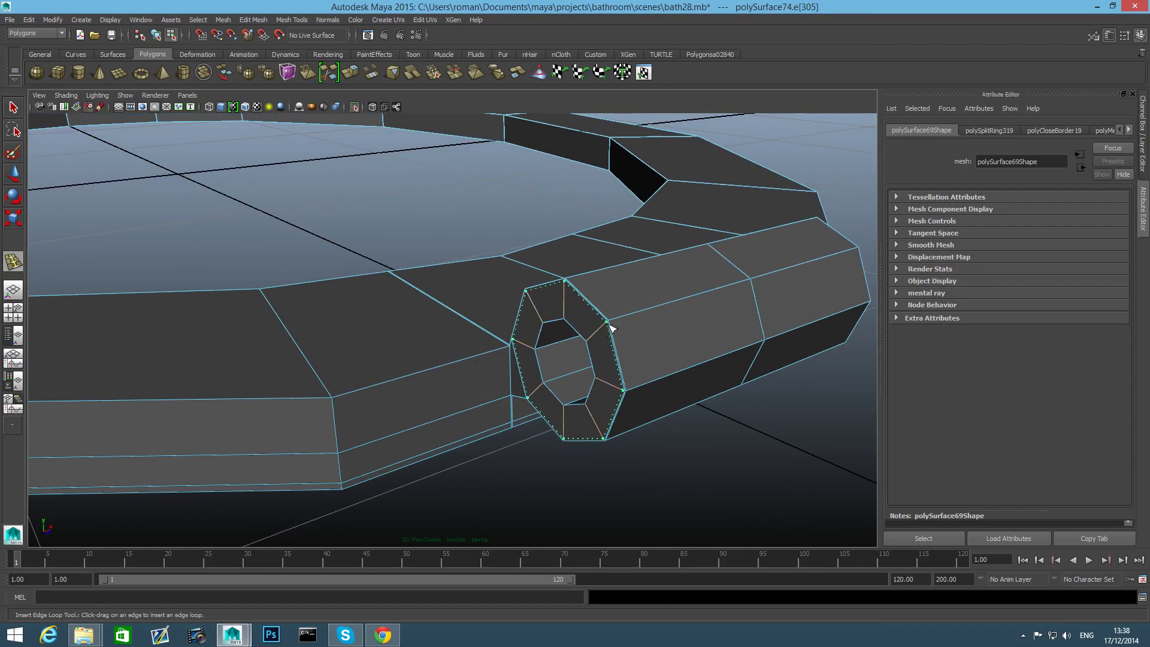
click(609, 328)
click(586, 340)
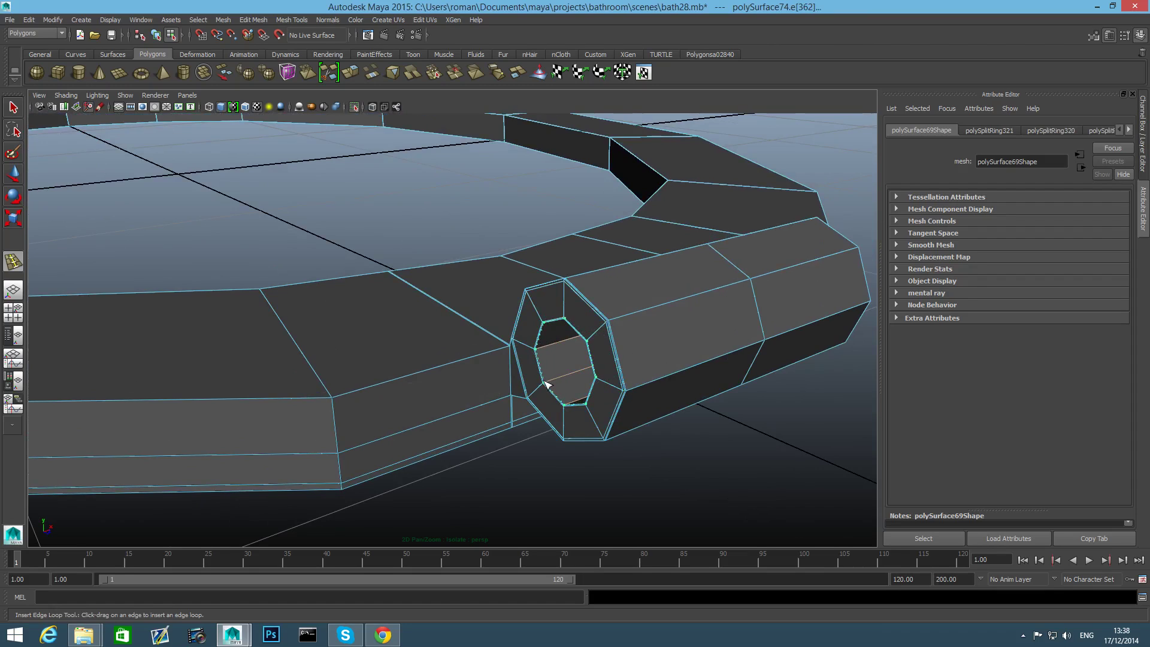
click(547, 383)
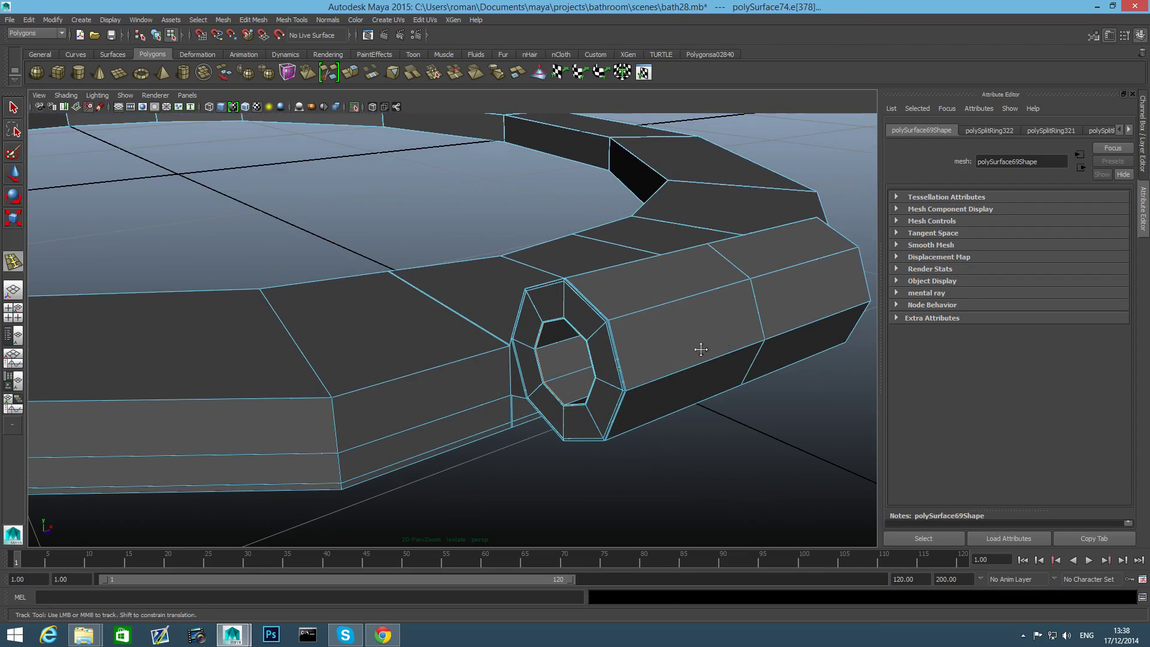
Insert matching edge loops across the seat ring at the barrel's opposite end and near that cap's outer and inner rims.
alt+drag(698, 341, 575, 288)
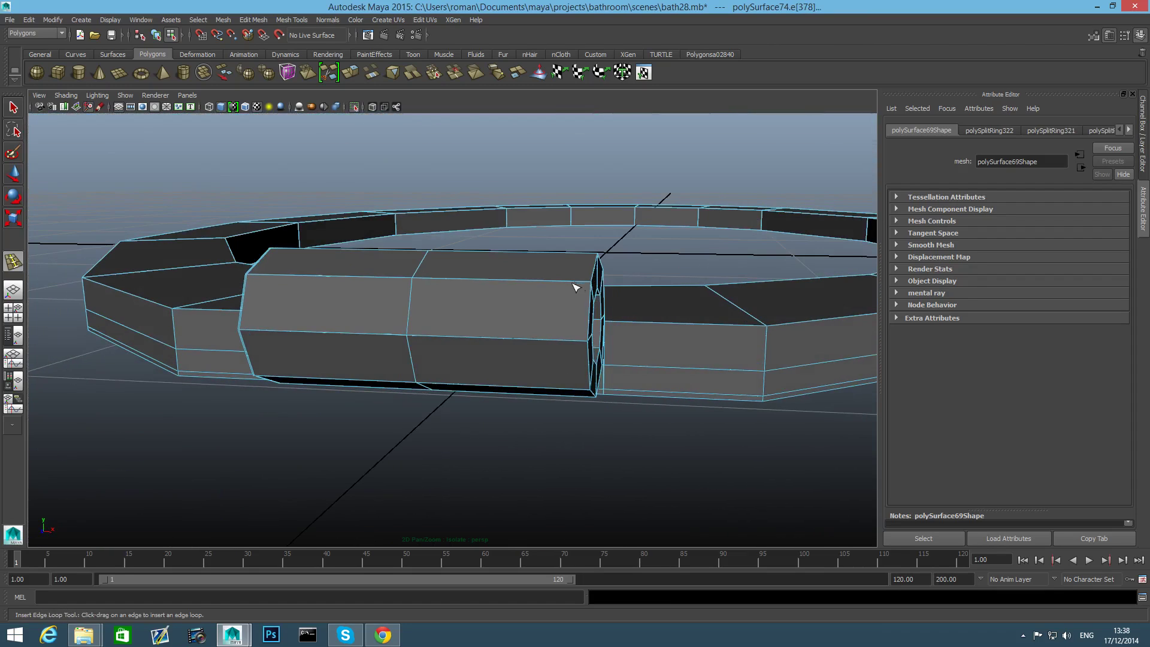
click(606, 292)
alt+drag(606, 291, 533, 275)
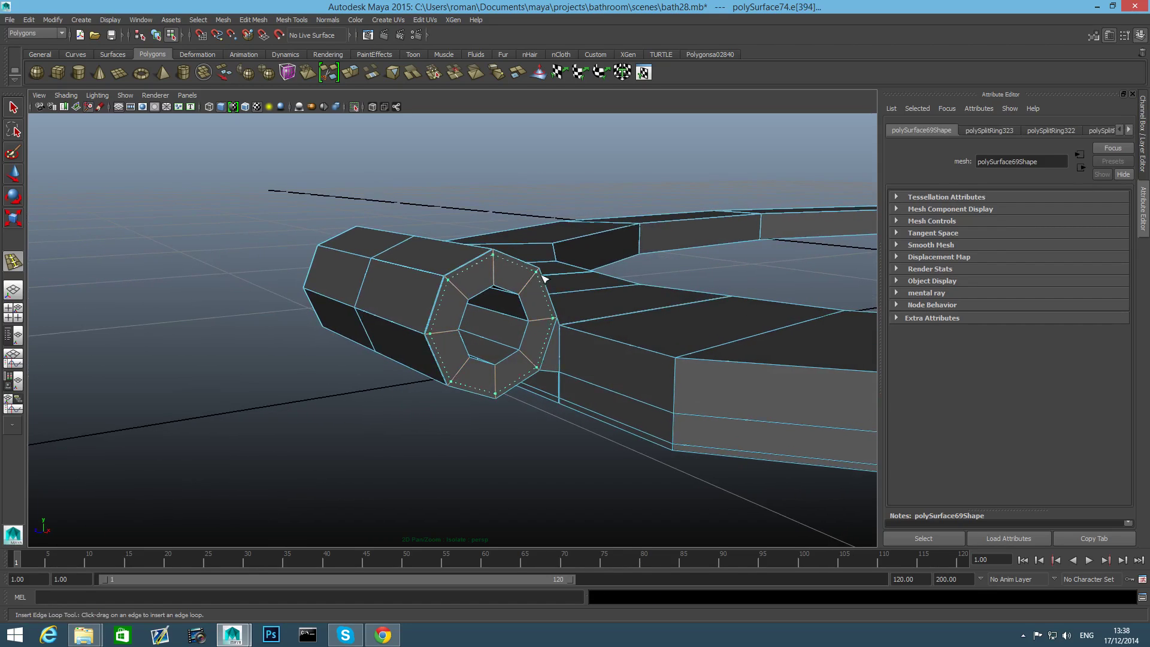
click(523, 291)
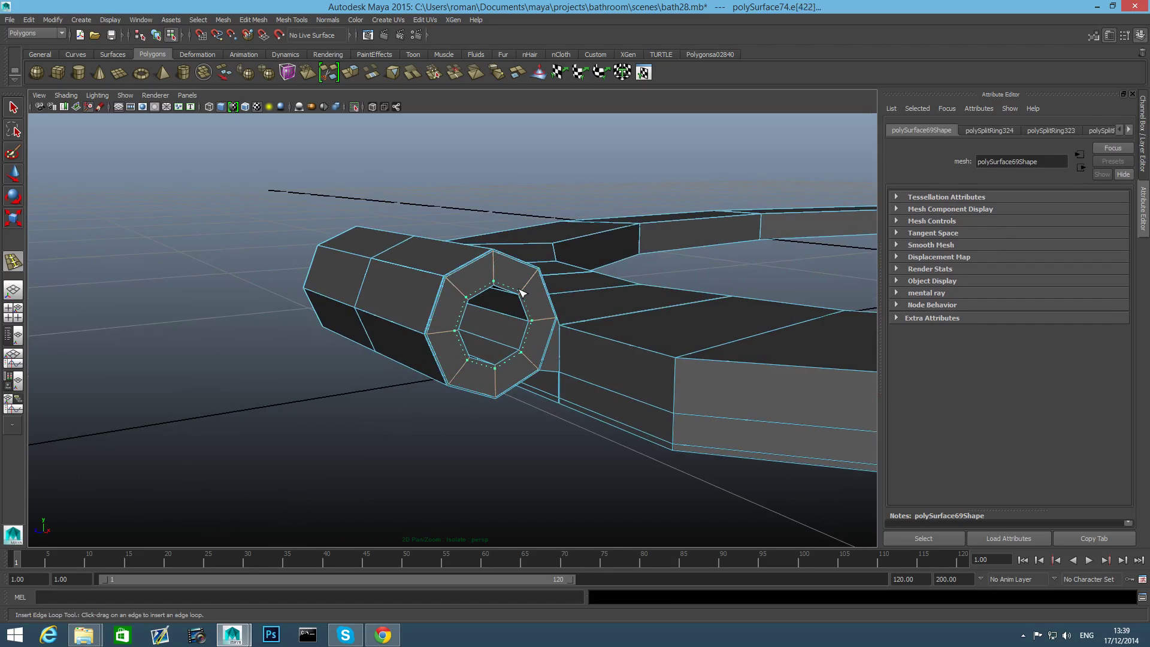
click(519, 292)
Turn on the smooth preview for the seat and examine the rounded ring and barrel.
alt+drag(752, 398, 500, 348)
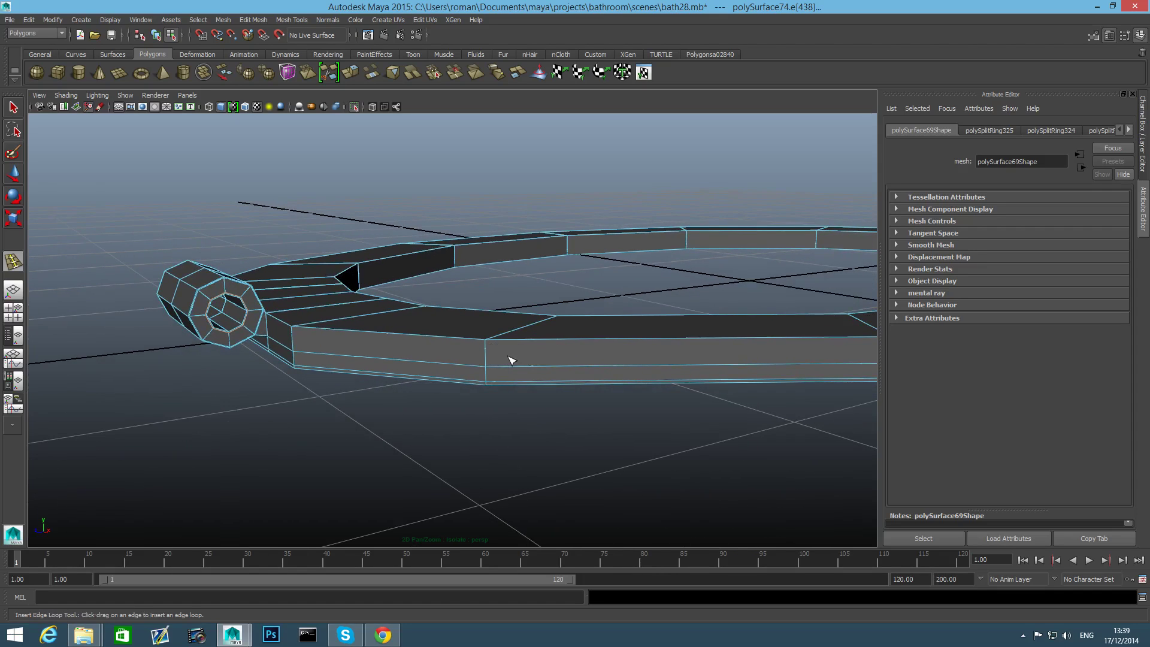
alt+right_drag(444, 341, 608, 375)
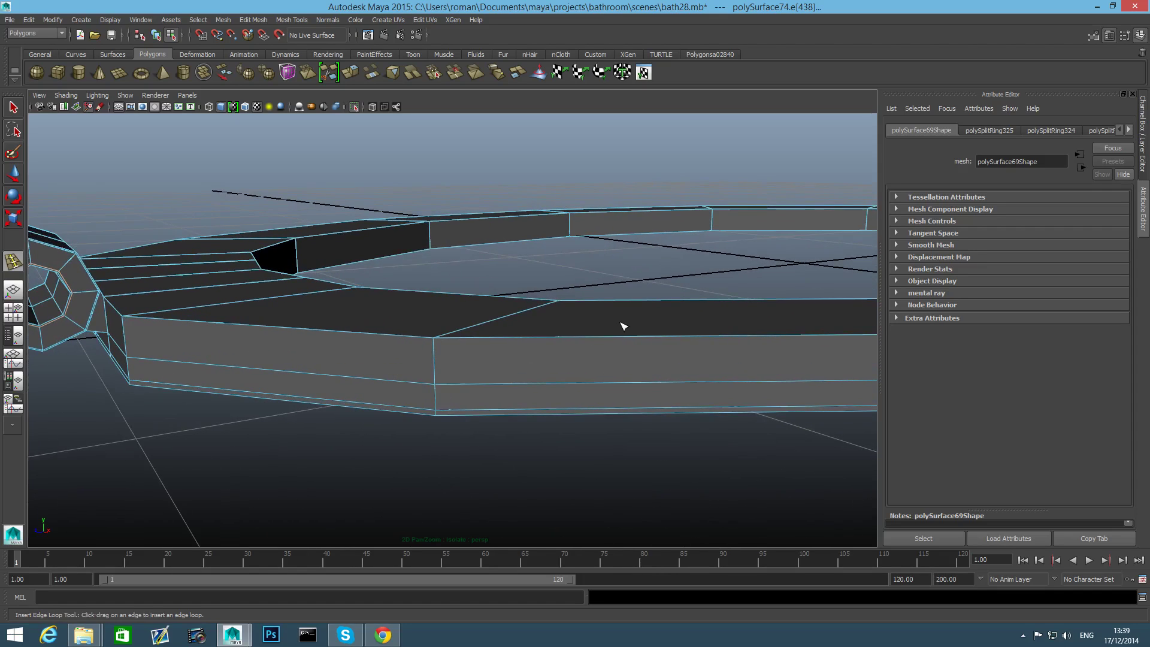
key(3)
scroll(573, 370, down, 3)
alt+drag(505, 362, 598, 383)
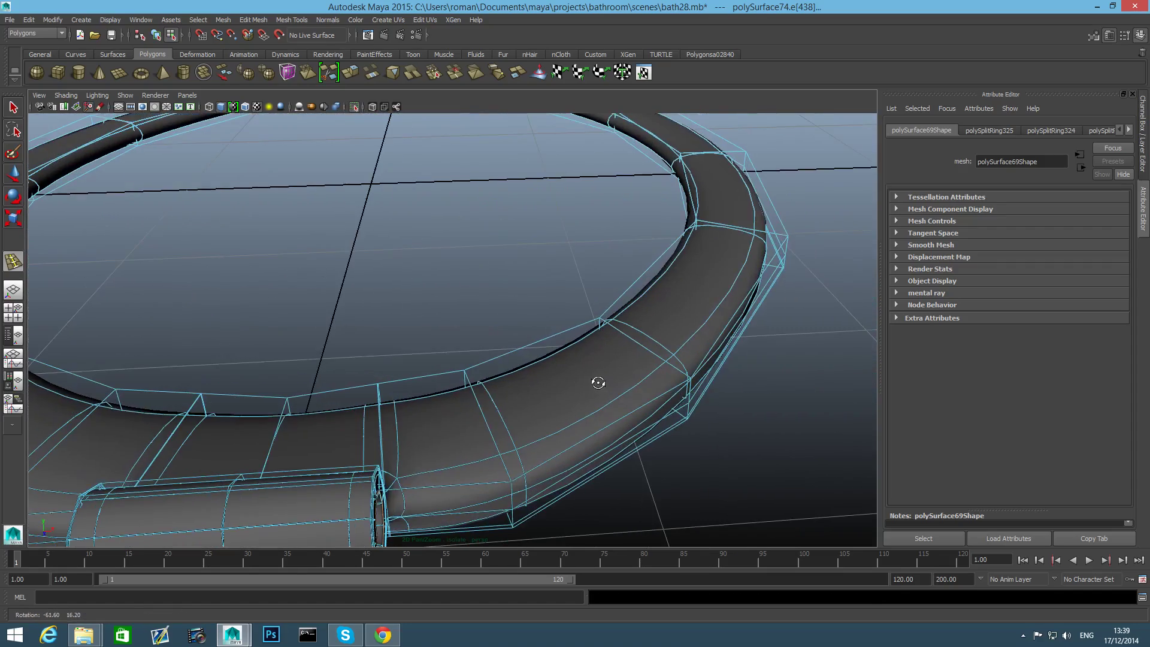
alt+right_drag(598, 382, 456, 399)
alt+right_drag(652, 279, 484, 280)
alt+drag(482, 280, 581, 264)
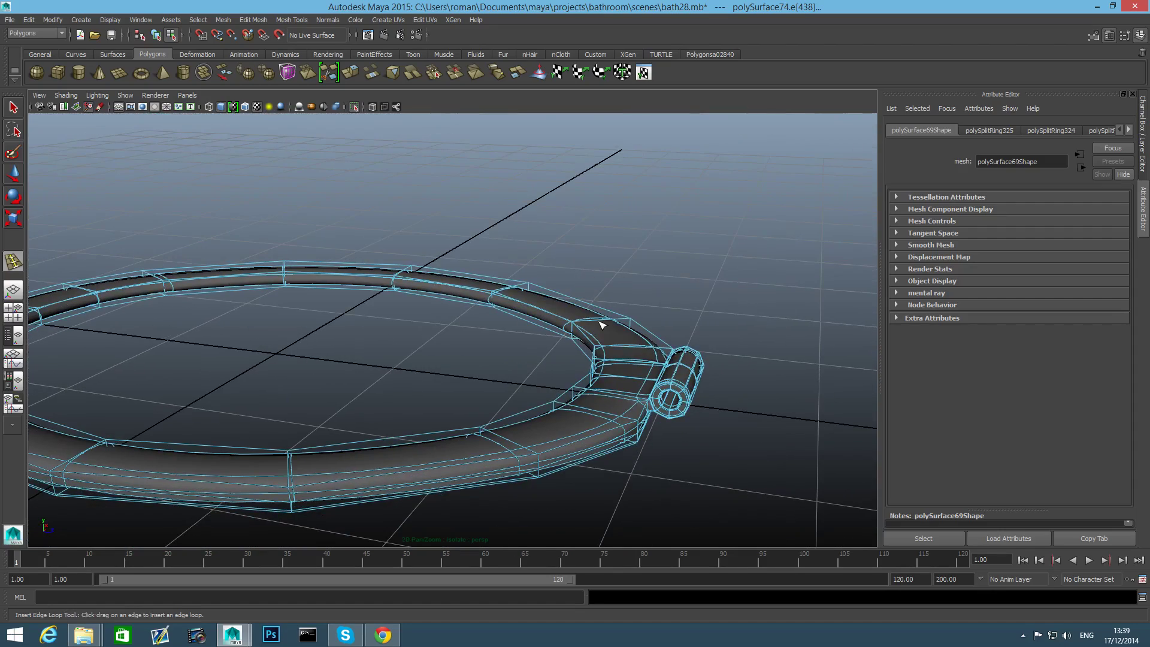
Reselect the smoothed seat in object mode and end its isolation so the other toilet parts are shown.
key(F8)
alt+drag(604, 379, 839, 346)
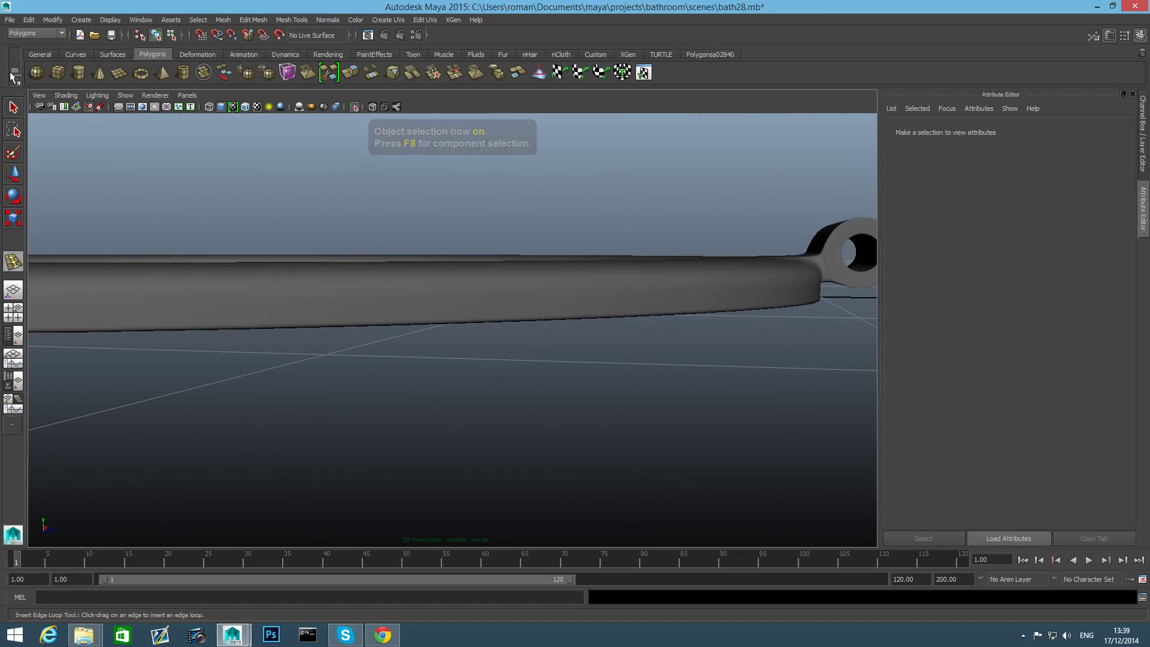
click(13, 109)
click(663, 305)
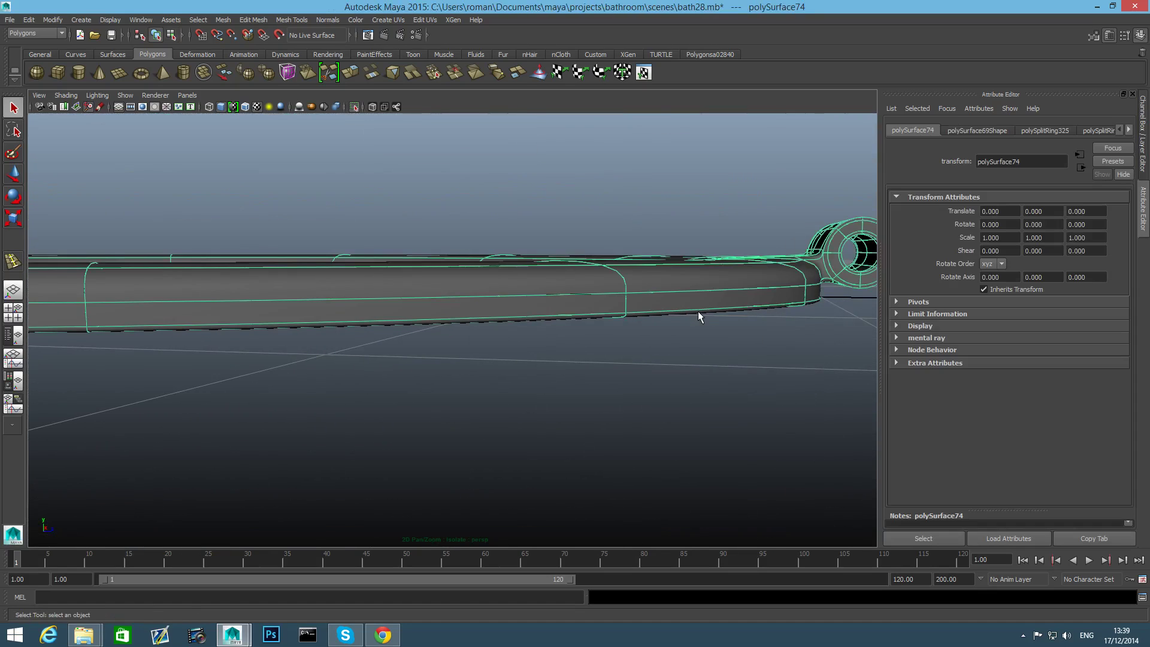
alt+drag(699, 316, 514, 306)
mouse_move(579, 409)
alt+mouse_down()
mouse_move(531, 429)
mouse_move(587, 405)
alt+mouse_up()
key(3)
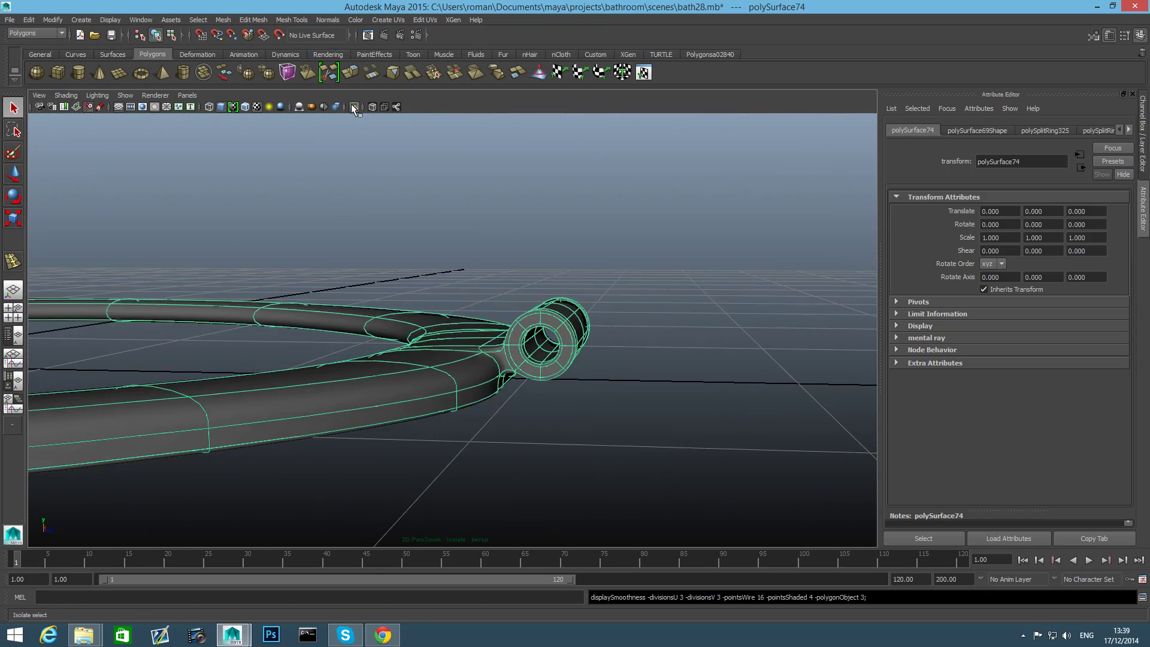
click(354, 107)
mouse_move(543, 318)
alt+mouse_down()
mouse_move(549, 308)
mouse_move(541, 312)
alt+mouse_up()
alt+middle_drag(541, 313, 525, 292)
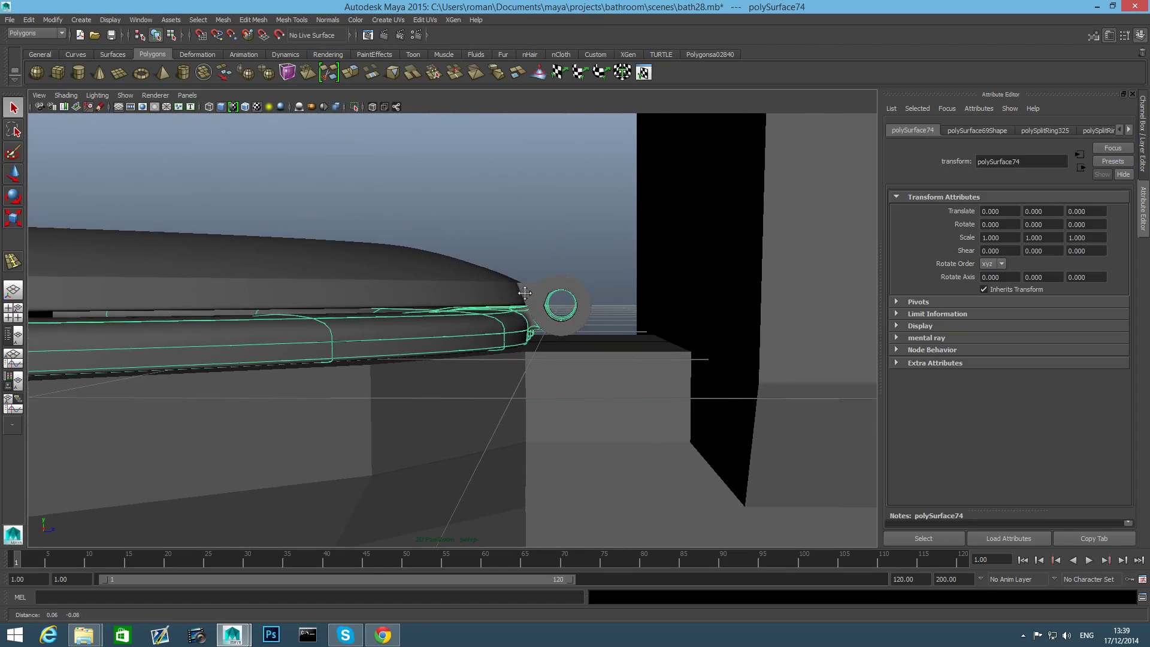
Turn on the smooth preview for the toilet body and check how the seat hinge fits the whole toilet.
alt+drag(596, 326, 688, 397)
alt+drag(642, 335, 573, 342)
click(615, 373)
key(3)
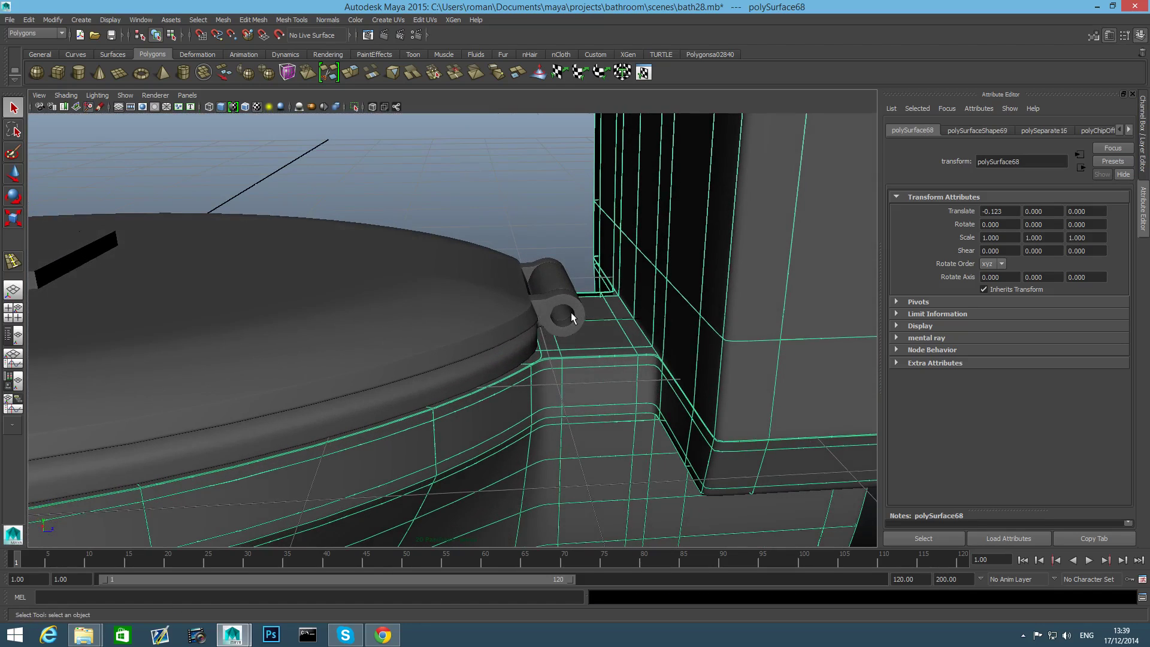
alt+drag(565, 294, 480, 317)
alt+right_drag(479, 316, 225, 284)
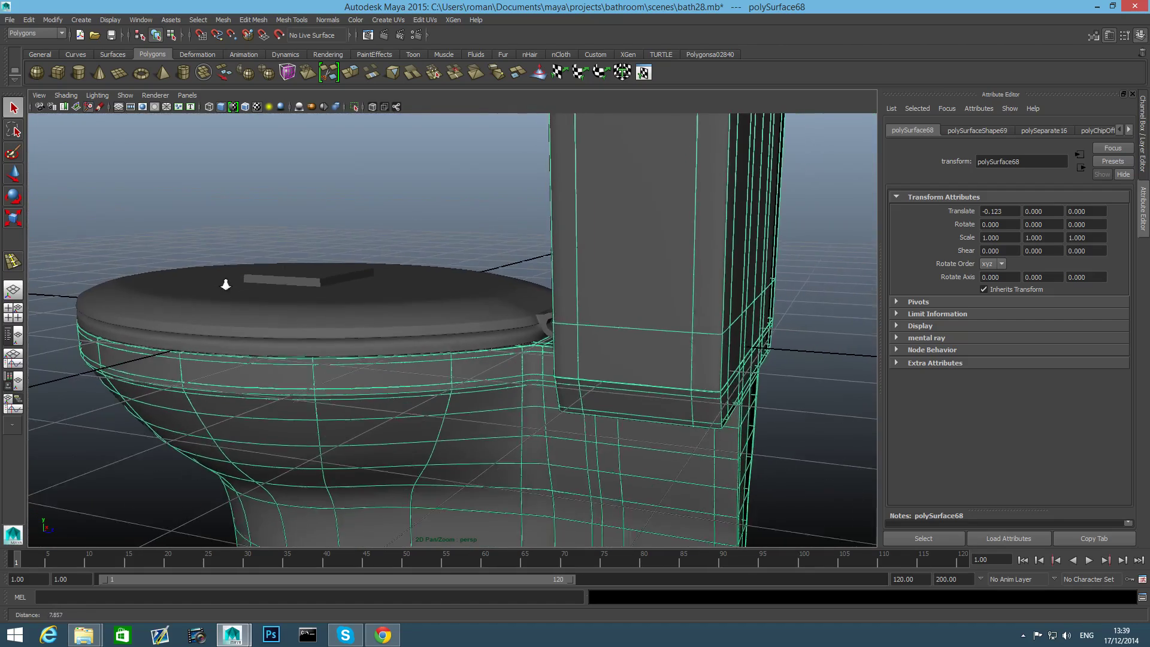
Delete the flat leftover box lying on top of the toilet lid.
alt+drag(225, 284, 433, 274)
click(433, 274)
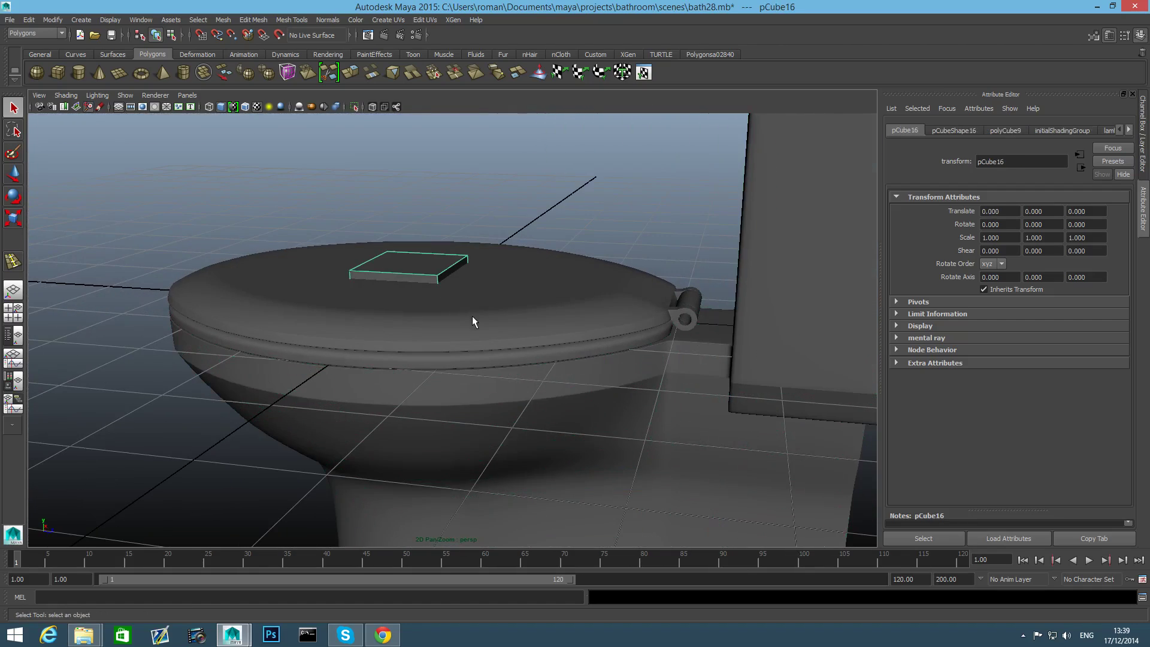
key(Delete)
Examine the smoothed toilet from several sides, checking the lid, cistern and the hinge area between them.
alt+drag(475, 306, 598, 275)
alt+right_drag(599, 275, 291, 278)
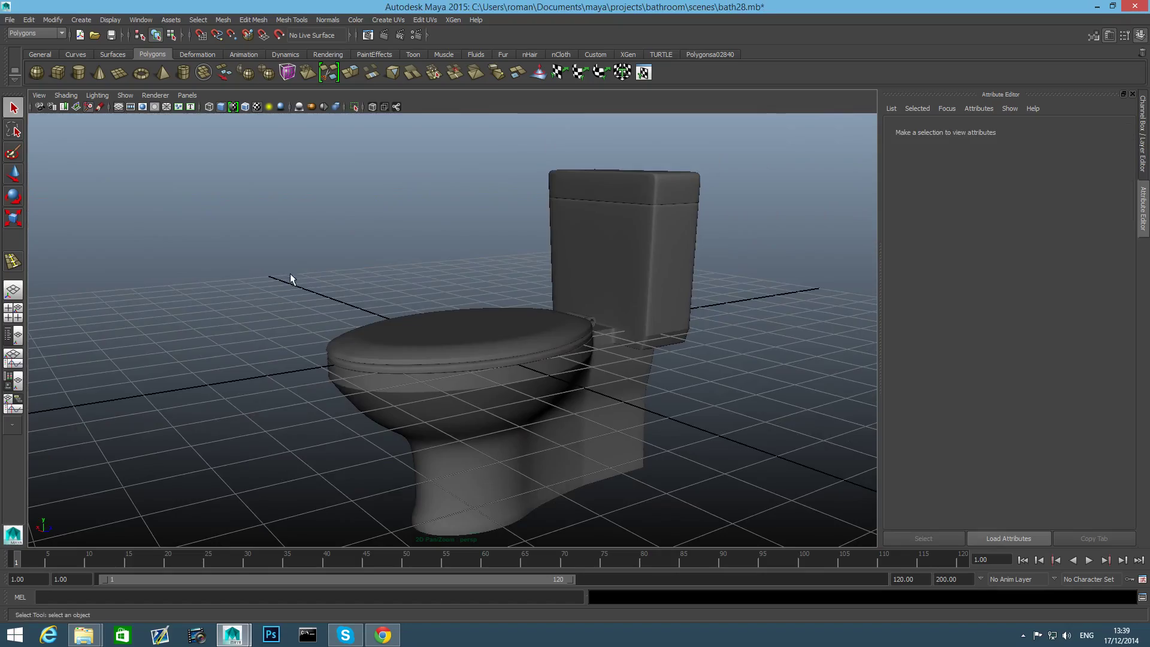
alt+drag(291, 277, 418, 401)
alt+right_drag(418, 400, 744, 394)
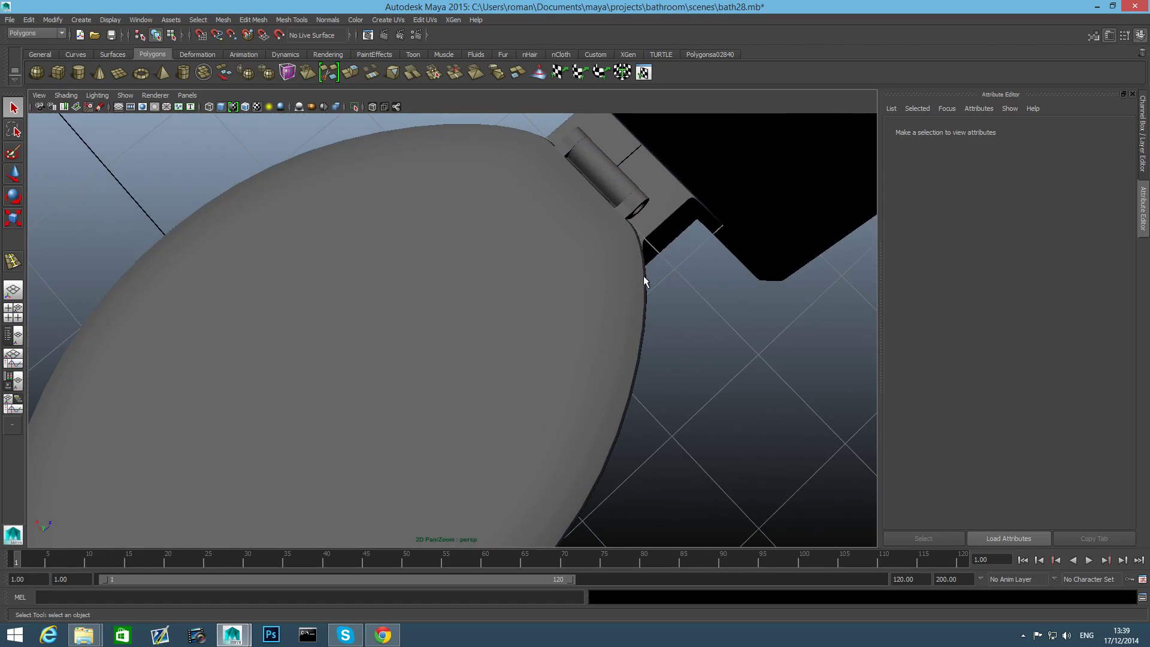
alt+drag(643, 276, 584, 263)
alt+drag(613, 327, 569, 311)
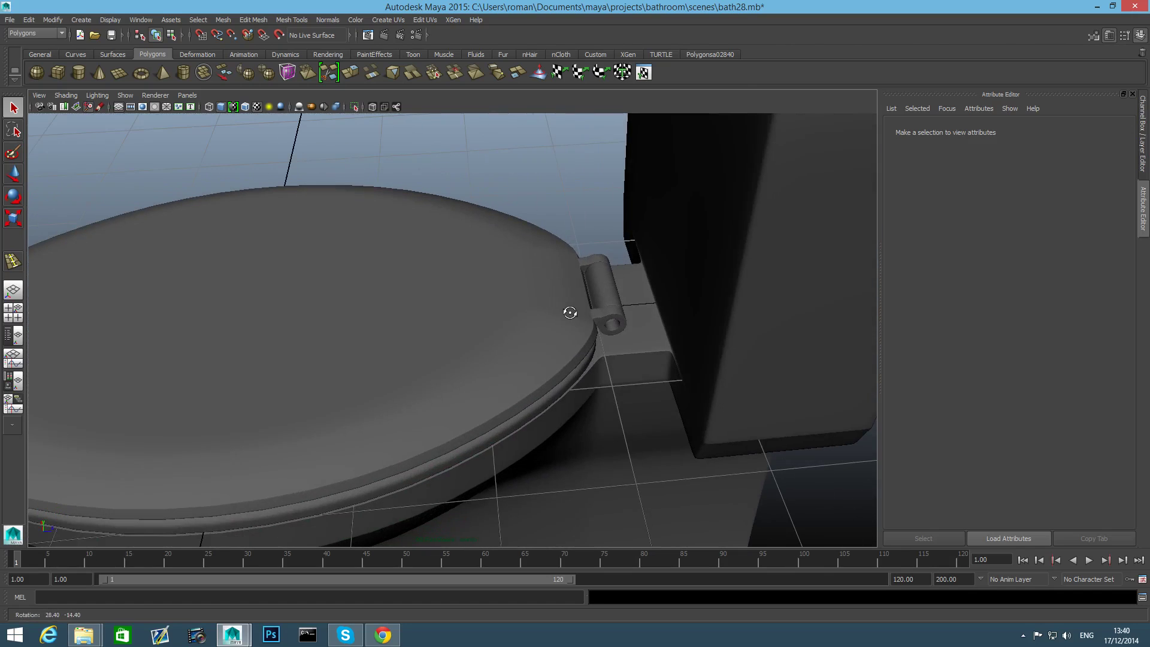
alt+right_drag(569, 312, 480, 325)
alt+middle_drag(479, 325, 595, 352)
alt+right_drag(596, 352, 472, 352)
alt+drag(472, 353, 465, 336)
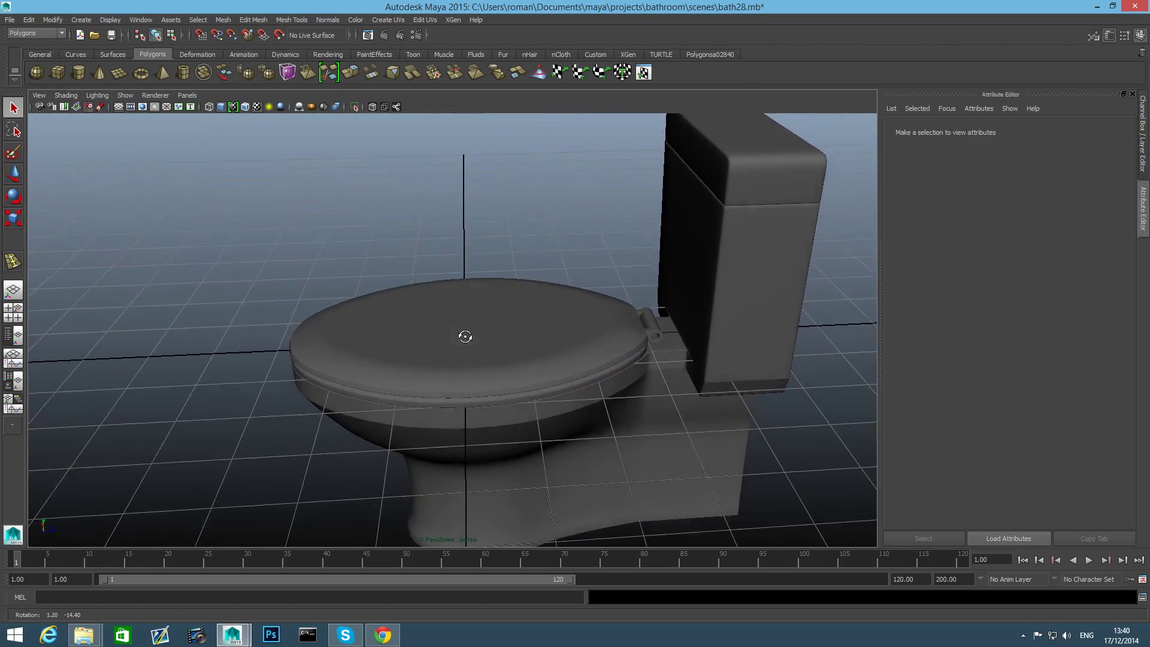
alt+right_drag(465, 336, 741, 404)
alt+middle_drag(742, 403, 519, 411)
alt+right_drag(518, 410, 607, 344)
Select the toilet lid with its hinge barrel, turn off its smooth preview and inspect the unsmoothed hinge mesh.
click(608, 343)
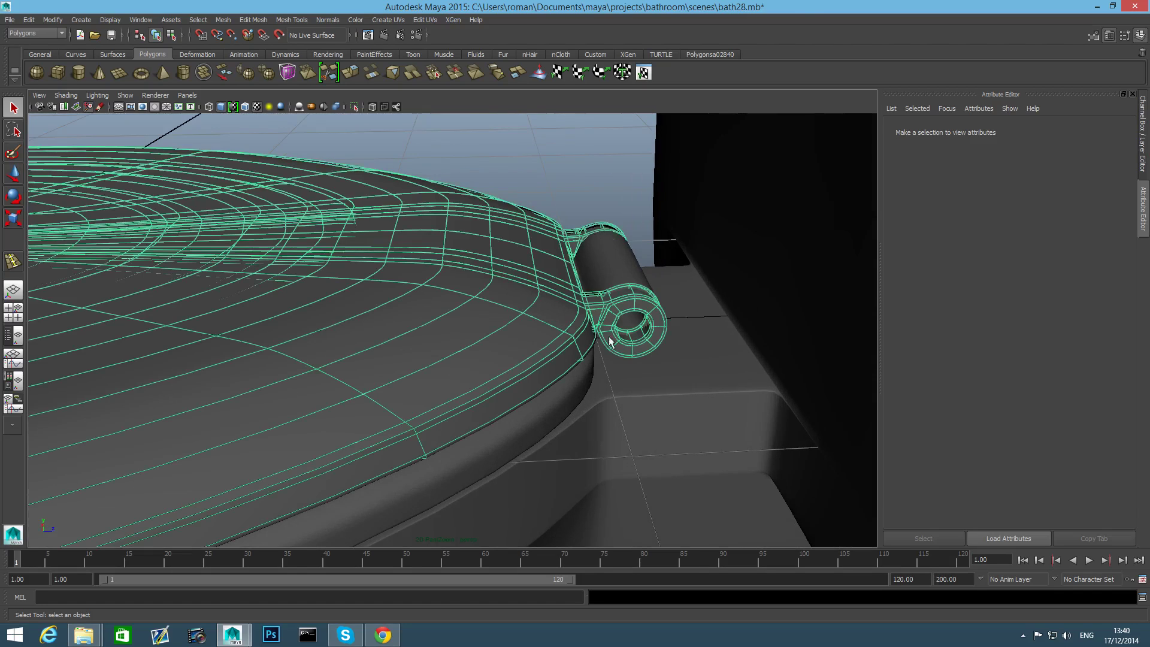
scroll(595, 362, up, 5)
alt+middle_drag(596, 362, 470, 382)
scroll(470, 371, up, 5)
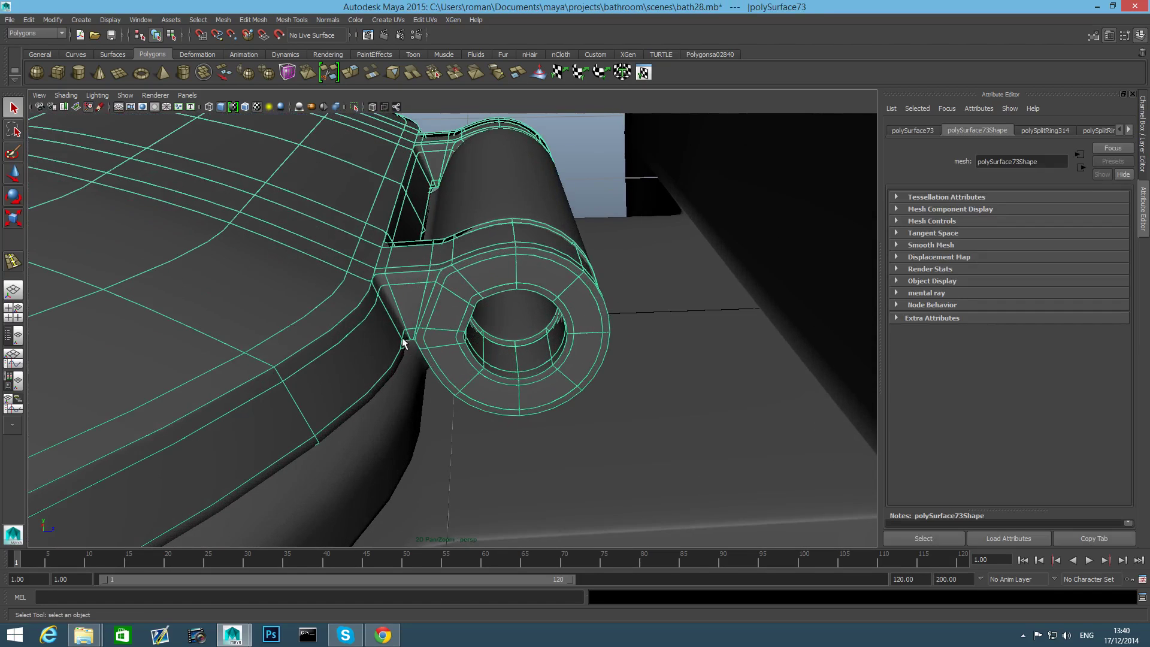
alt+drag(402, 343, 389, 330)
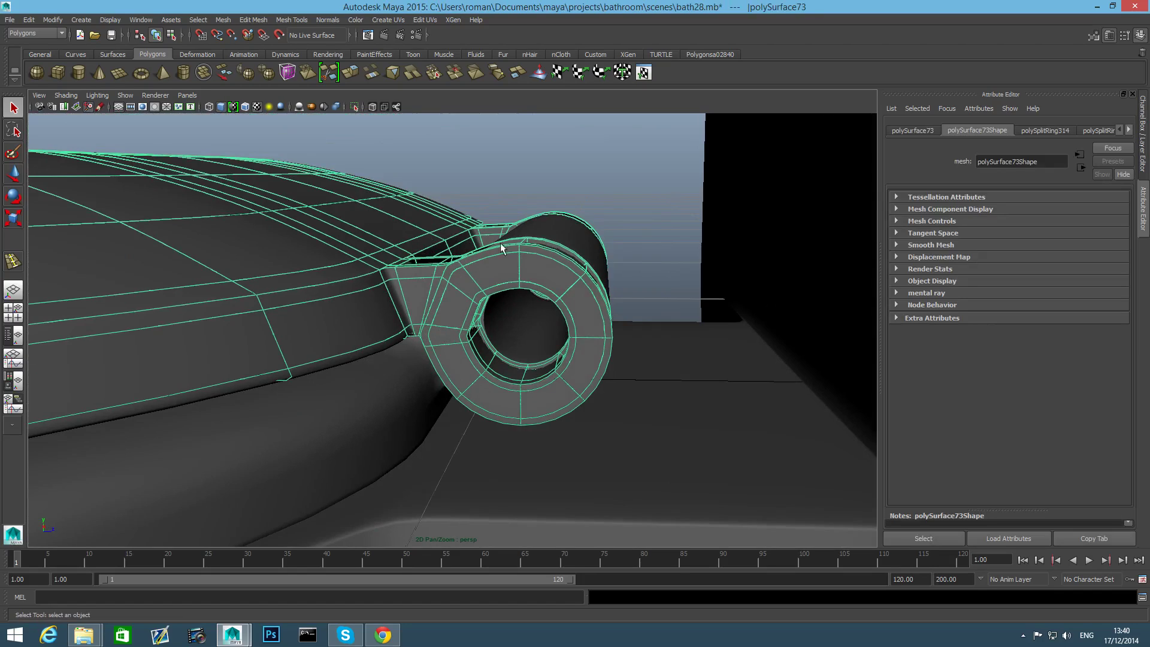
key(1)
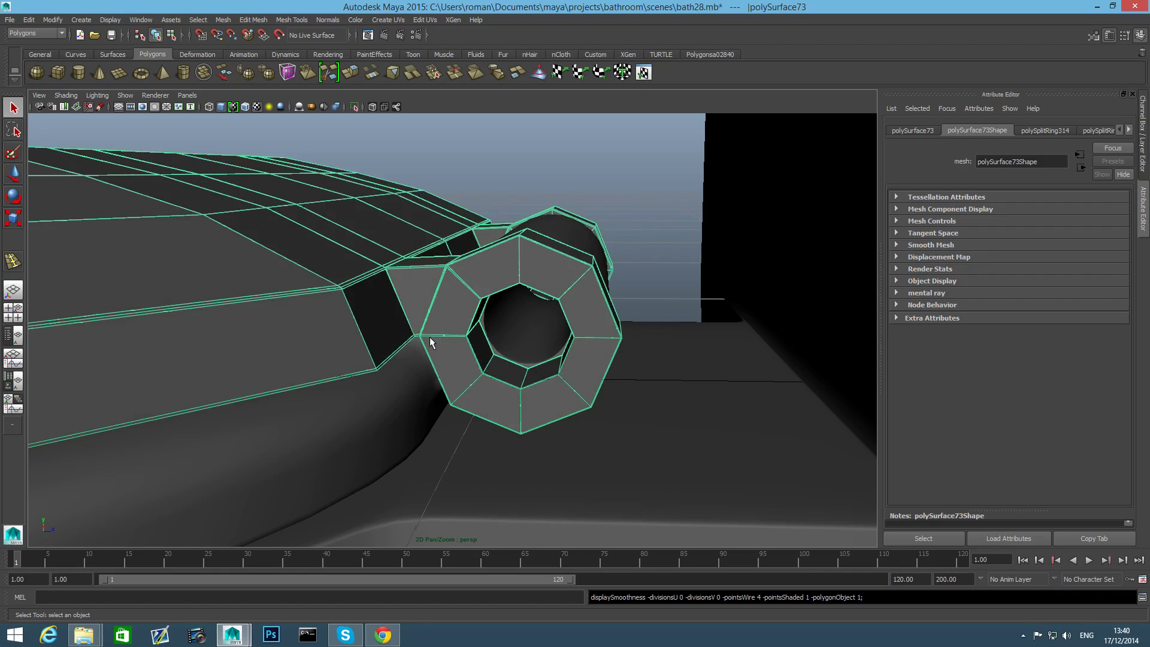
alt+right_drag(429, 336, 539, 407)
alt+middle_drag(390, 364, 377, 377)
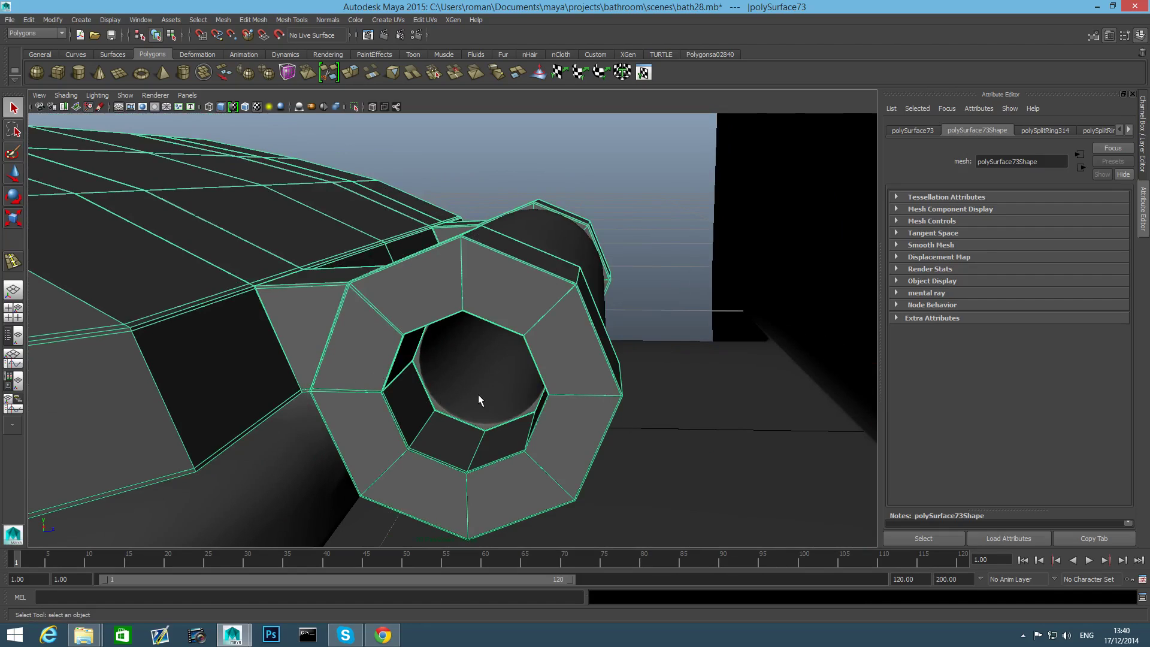
scroll(470, 414, down, 3)
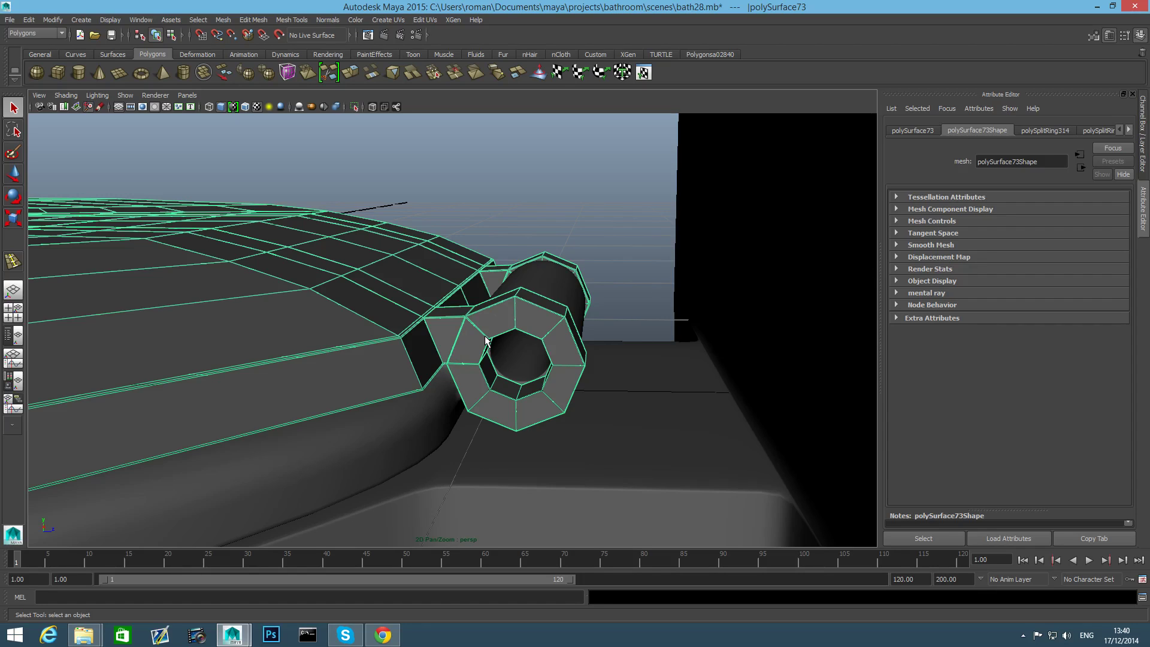
scroll(486, 335, down, 8)
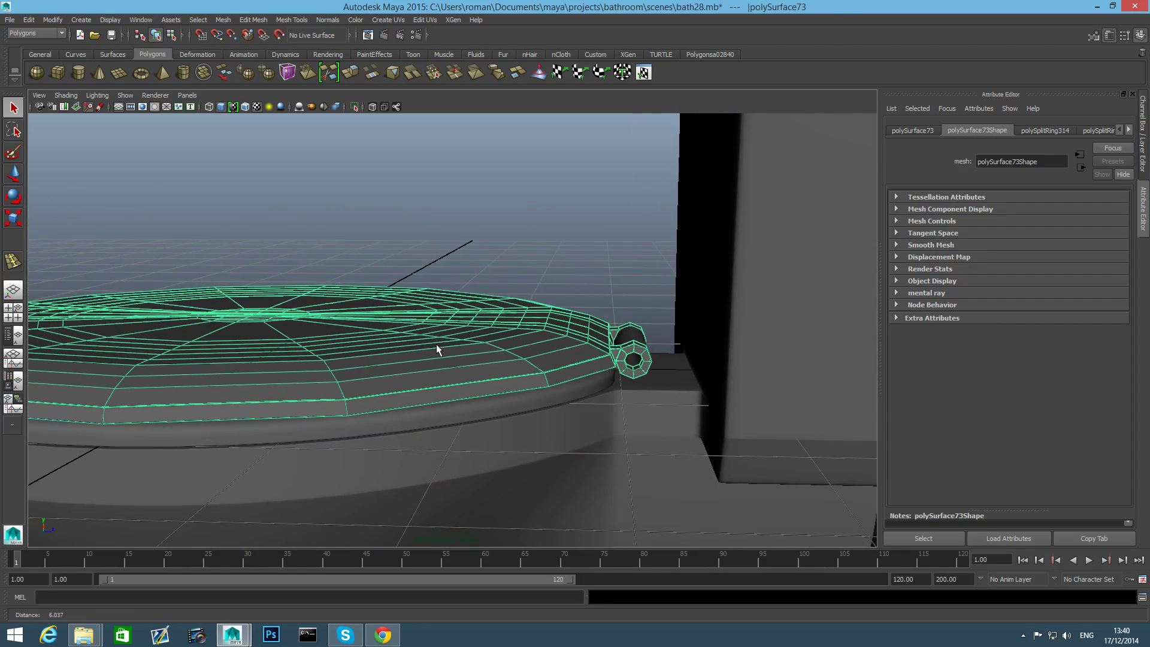
alt+drag(436, 343, 491, 347)
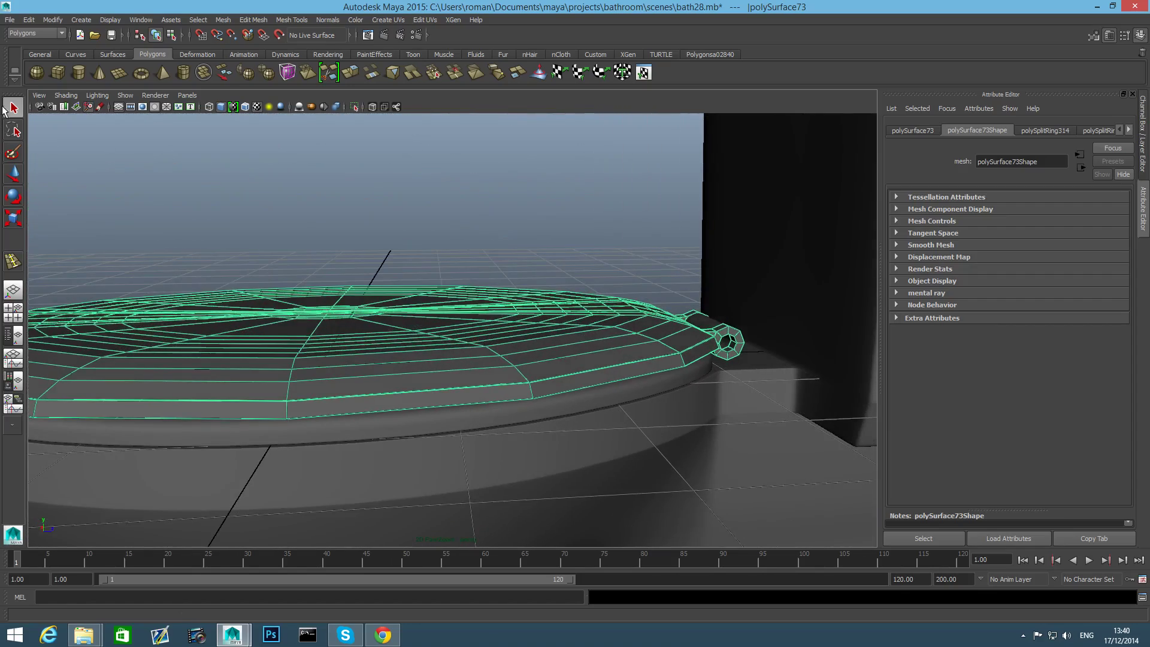
Save the scene as a new version named bath29.mb in the bathroom project's scenes folder.
click(8, 20)
click(43, 72)
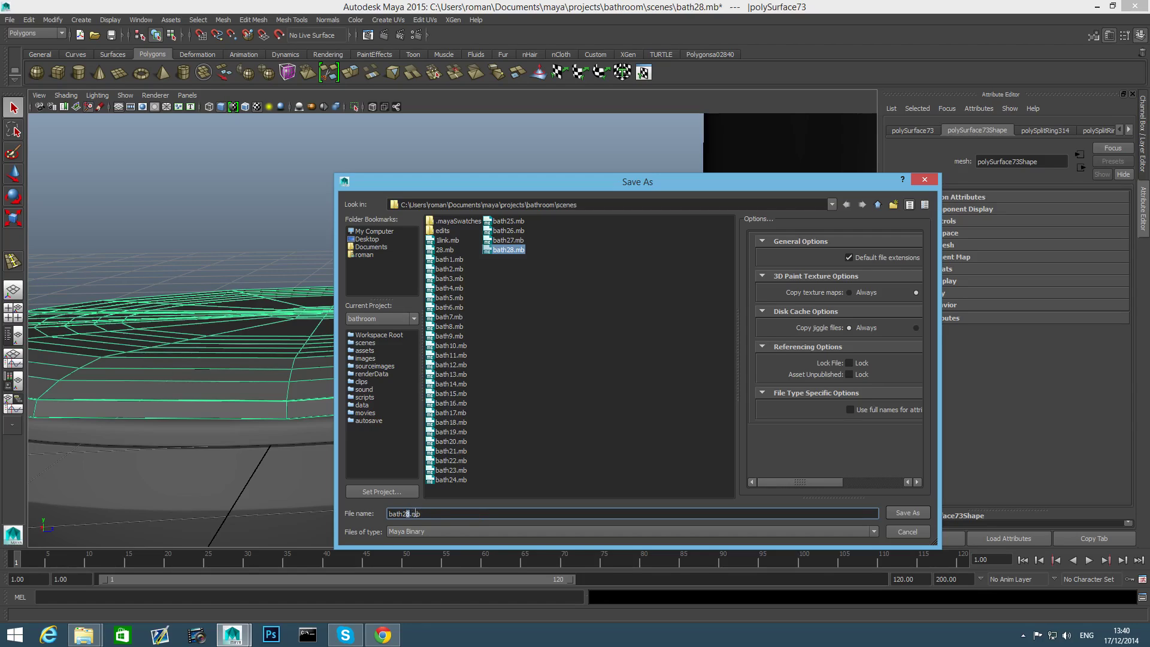
text(9)
click(904, 513)
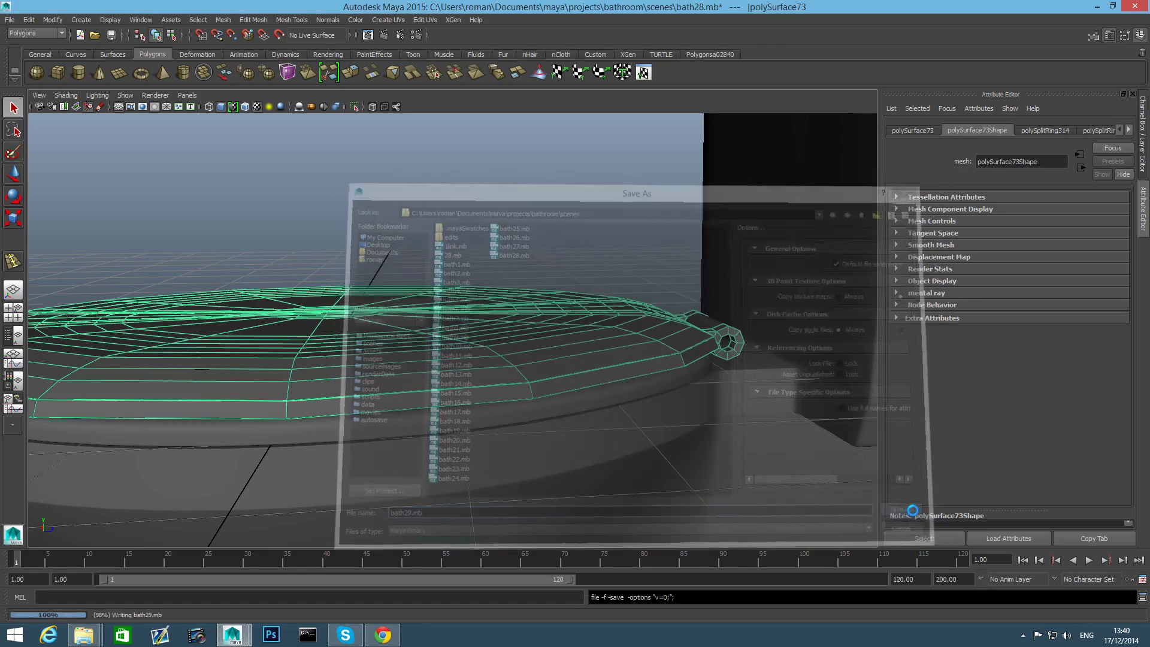
alt+right_drag(839, 516, 668, 376)
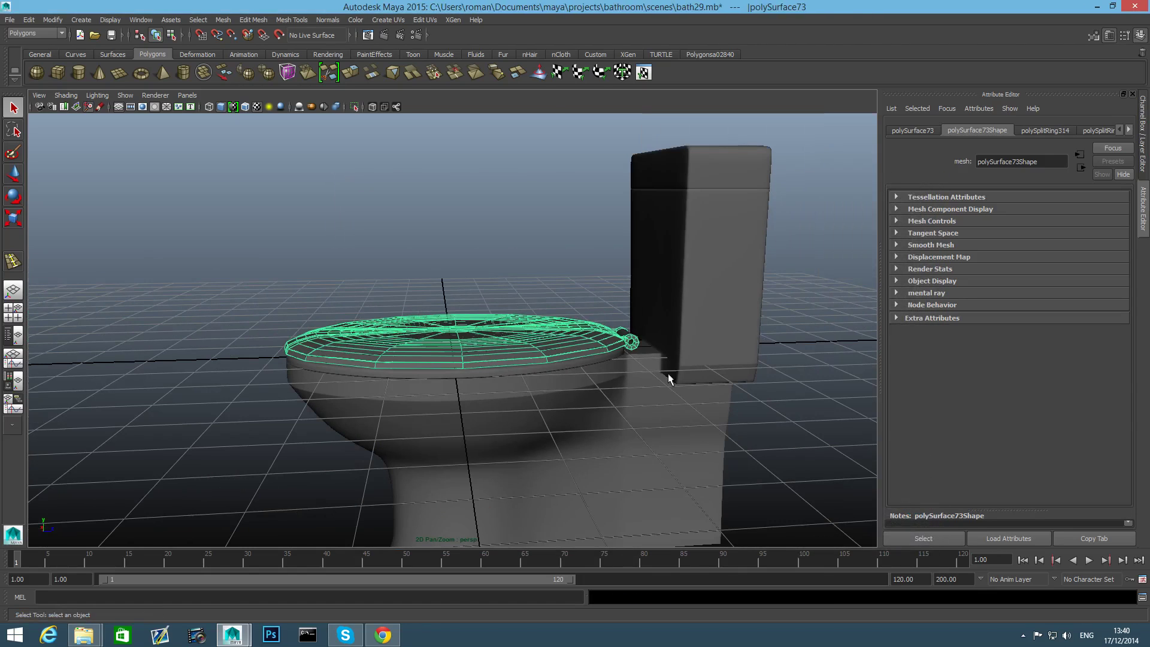
alt+drag(545, 351, 625, 359)
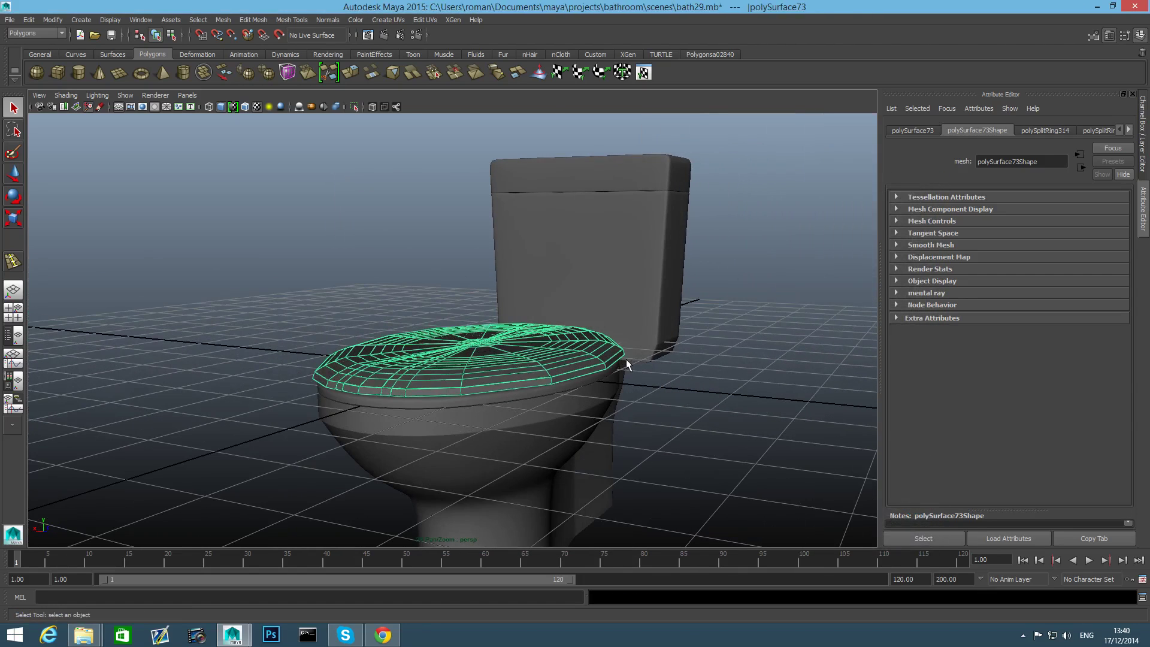